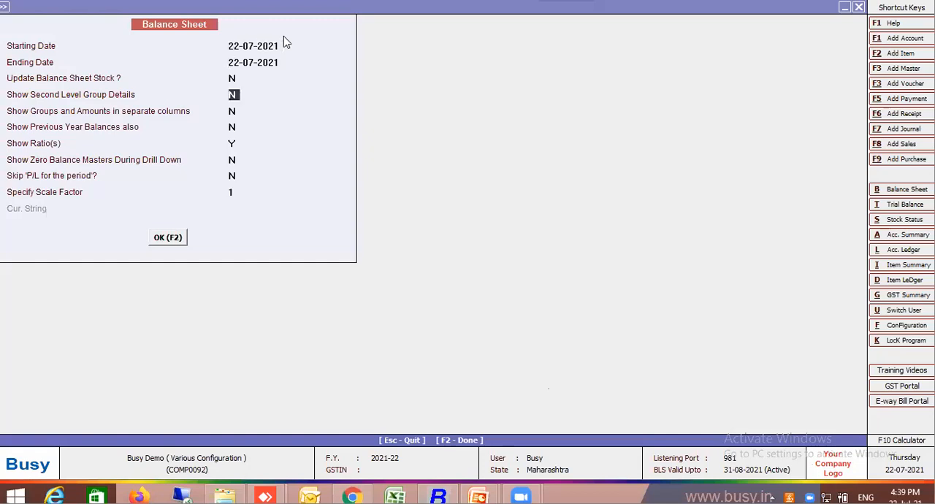
{"action": "key", "text": "Return"}
{"action": "key", "text": "Return"}
{"action": "key", "text": "Return"}
Generate the balance sheet for 22-07-2021 without updating the balance sheet stock, and return to the report options.
{"action": "key", "text": "F2"}
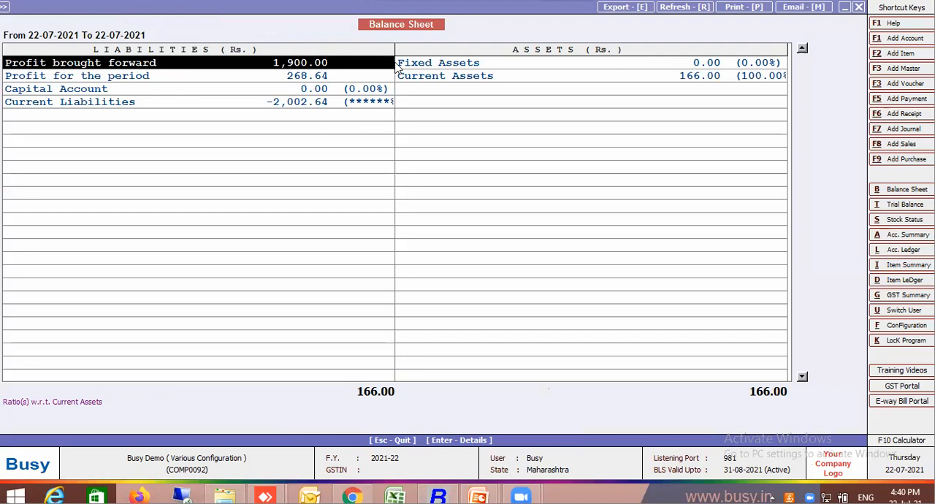
{"action": "key", "text": "Escape"}
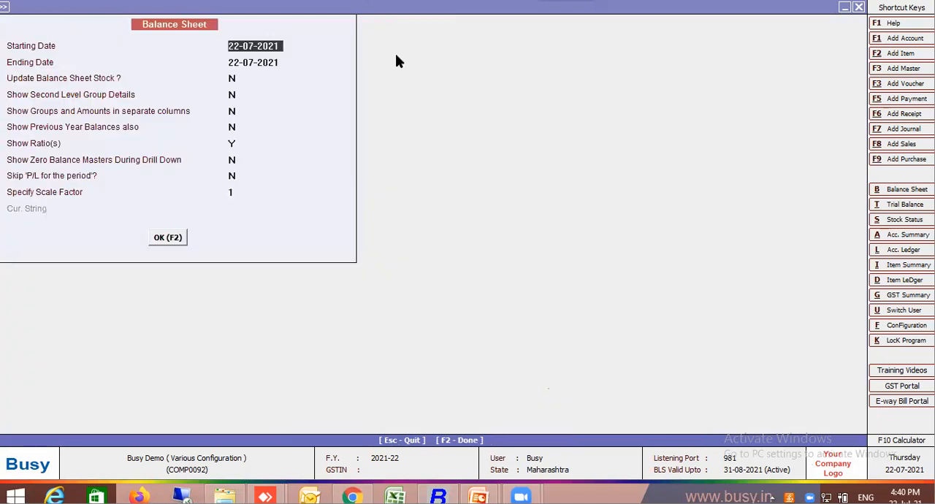
Generate the 22-07-2021 balance sheet with Update Balance Sheet Stock set to Y, and close the report.
{"action": "key", "text": "Return"}
{"action": "key", "text": "Return"}
{"action": "type", "text": "y"}
{"action": "key", "text": "Return"}
{"action": "key", "text": "Return"}
{"action": "key", "text": "Return"}
{"action": "key", "text": "Return"}
{"action": "key", "text": "Return"}
{"action": "key", "text": "Return"}
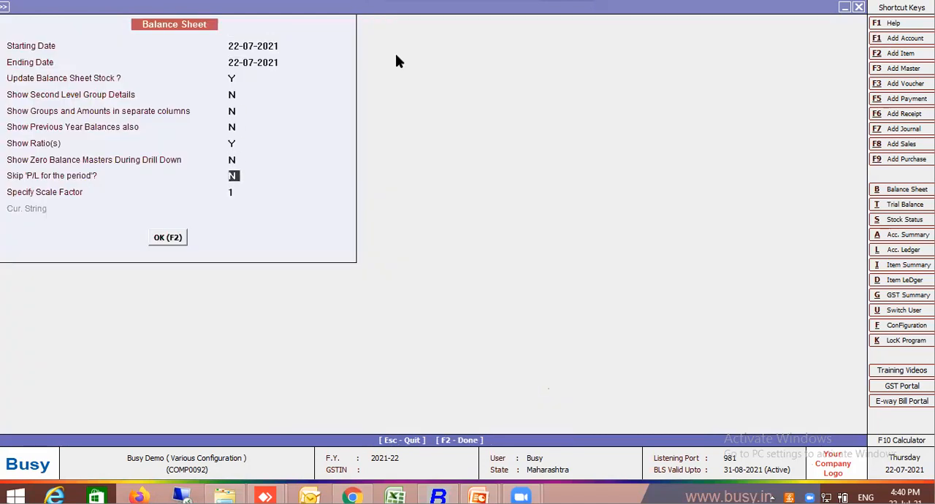
{"action": "key", "text": "F2"}
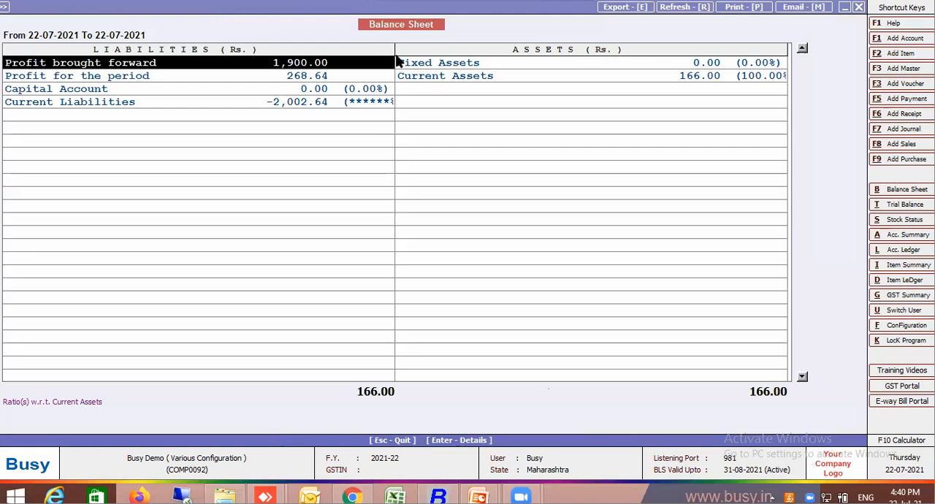
{"action": "key", "text": "Escape"}
{"action": "key", "text": "Escape"}
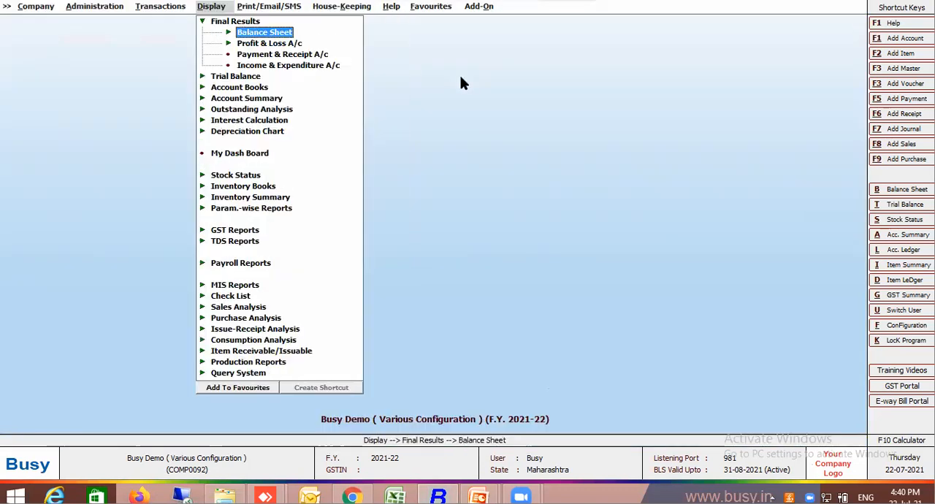
View the Profit & Loss account from 01-04-2021 to 22-07-2021 with ratios and check the Gross Profit b/d row.
{"action": "left_click", "coordinate": [295, 45]}
{"action": "left_click", "coordinate": [295, 45]}
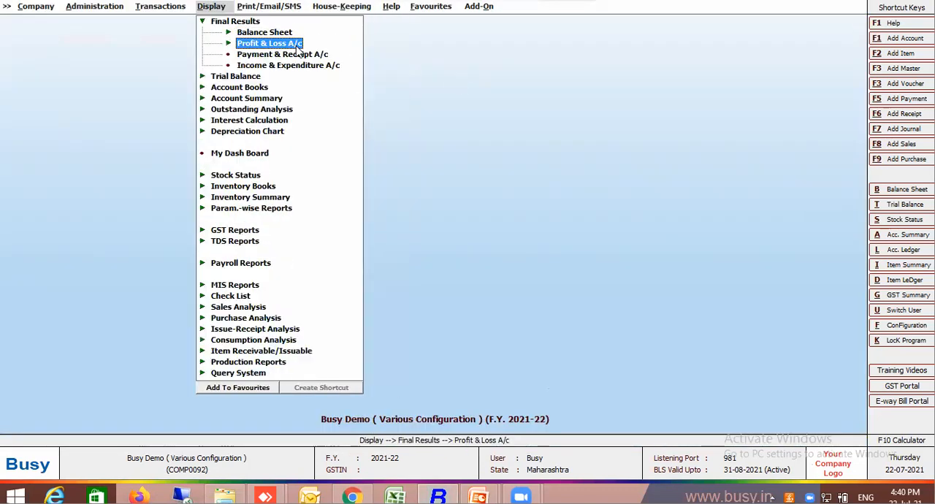
{"action": "key", "text": "Return"}
{"action": "key", "text": "Return"}
{"action": "key", "text": "Return"}
{"action": "key", "text": "Return"}
{"action": "key", "text": "Return"}
{"action": "key", "text": "Return"}
{"action": "key", "text": "Return"}
{"action": "key", "text": "Return"}
{"action": "key", "text": "Return"}
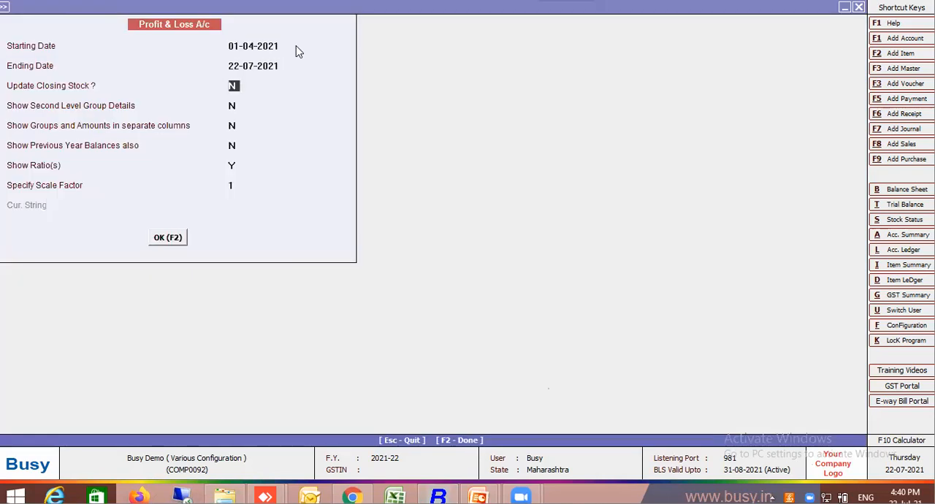
{"action": "key", "text": "Return"}
{"action": "key", "text": "Return"}
{"action": "key", "text": "Return"}
{"action": "key", "text": "Escape"}
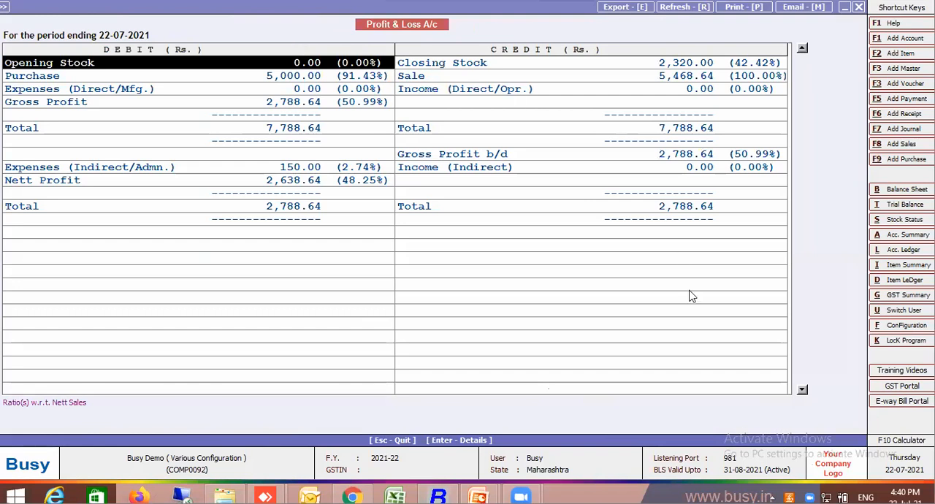
{"action": "left_click", "coordinate": [523, 157]}
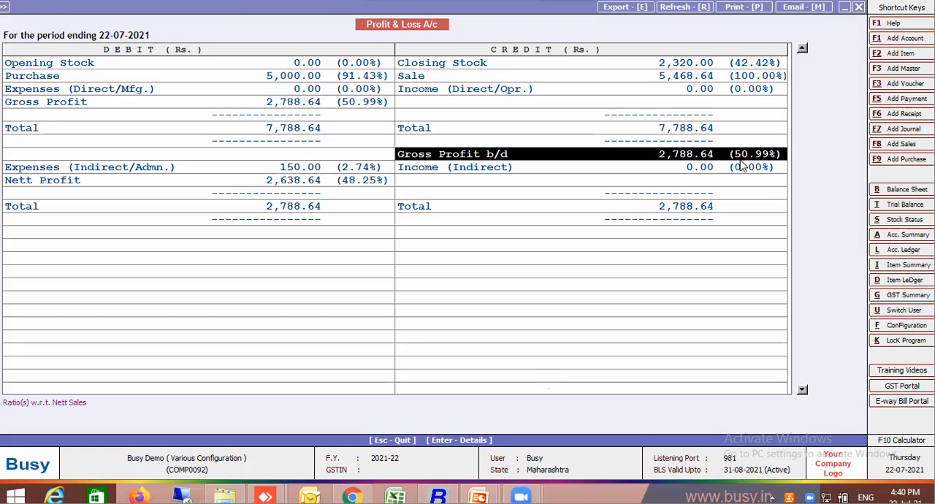
{"action": "key", "text": "Escape"}
{"action": "key", "text": "Escape"}
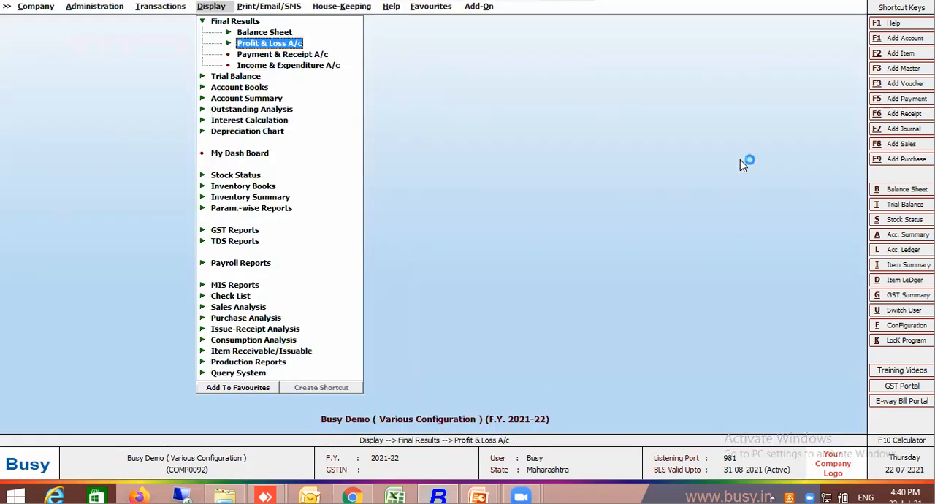
Bulk-update the balance sheet stock for all months on a G.P. Ratio basis of 25%.
{"action": "left_click", "coordinate": [113, 9]}
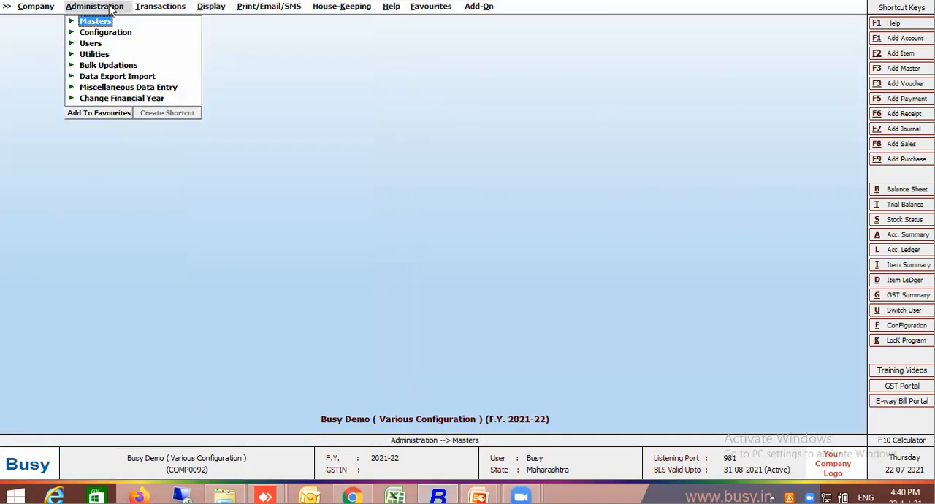
{"action": "left_click", "coordinate": [108, 66]}
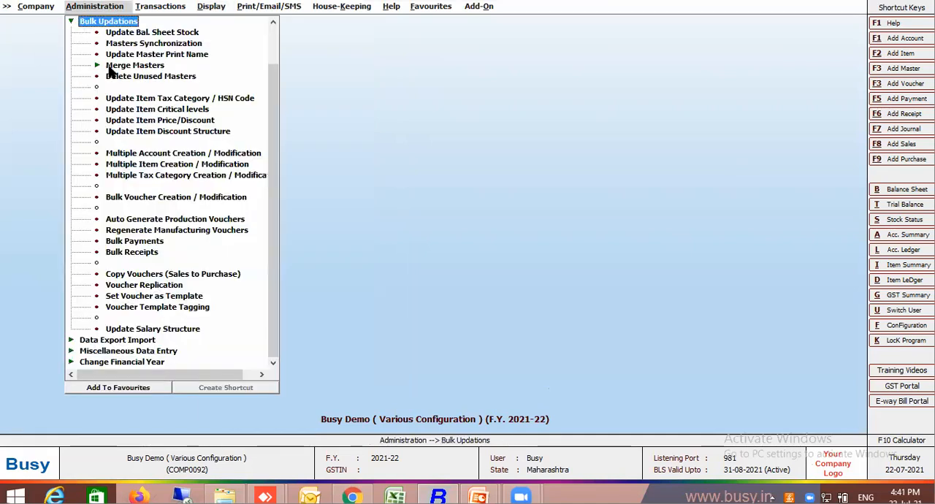
{"action": "left_click", "coordinate": [152, 34]}
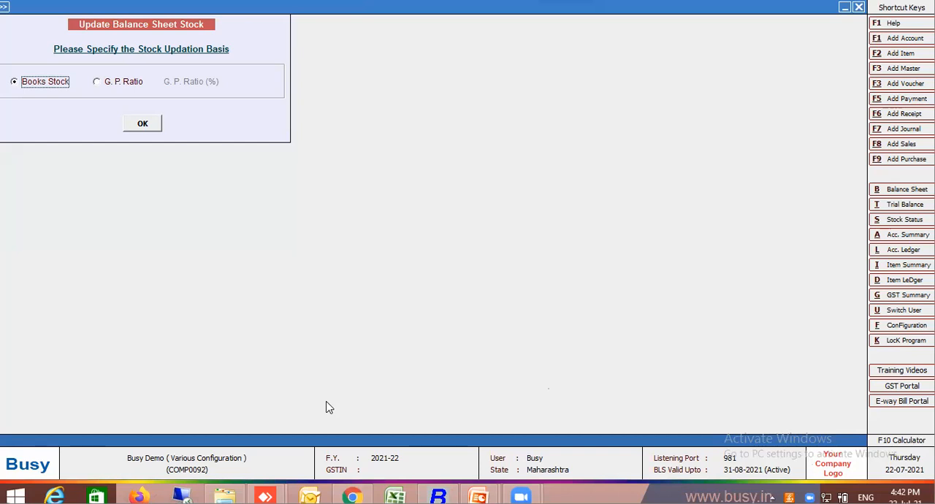
{"action": "left_click", "coordinate": [134, 84]}
{"action": "type", "text": "25"}
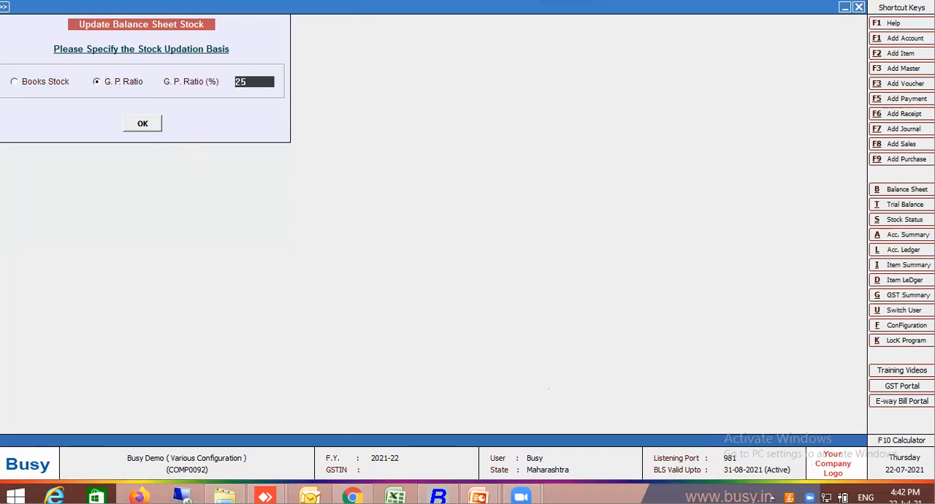
{"action": "left_click", "coordinate": [144, 124]}
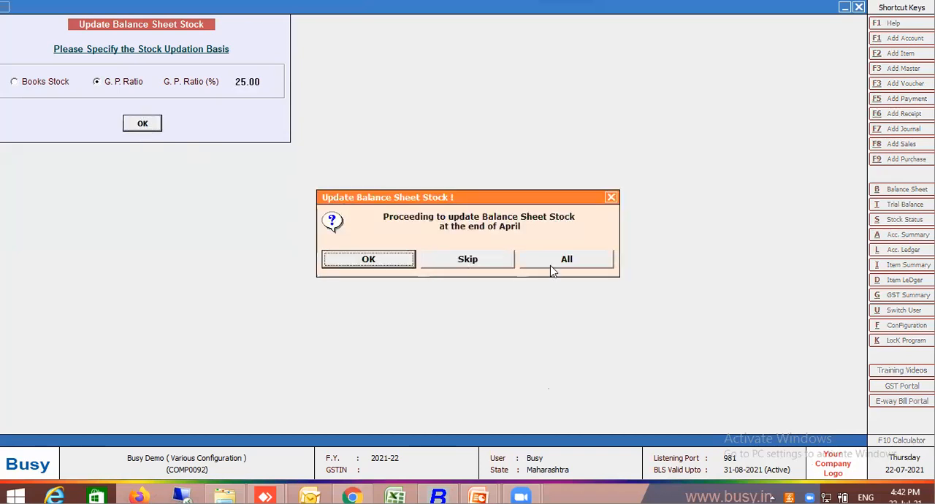
{"action": "left_click", "coordinate": [551, 264]}
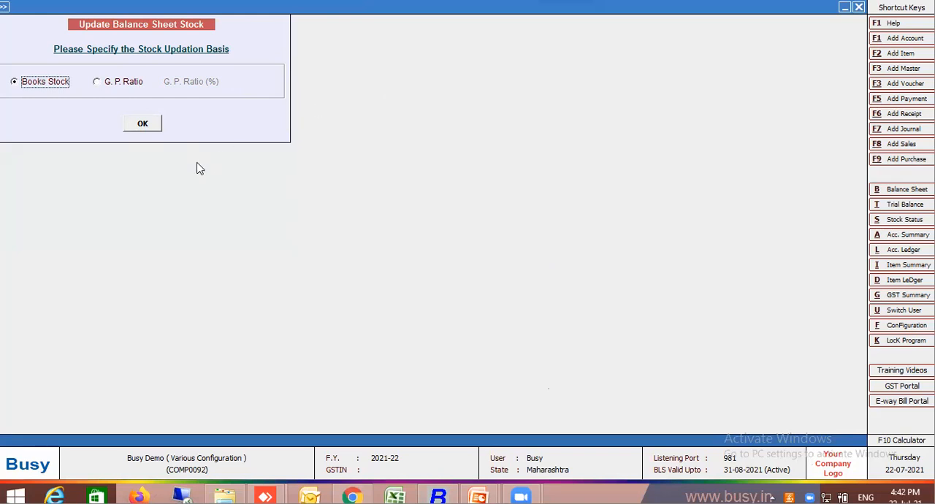
{"action": "key", "text": "Escape"}
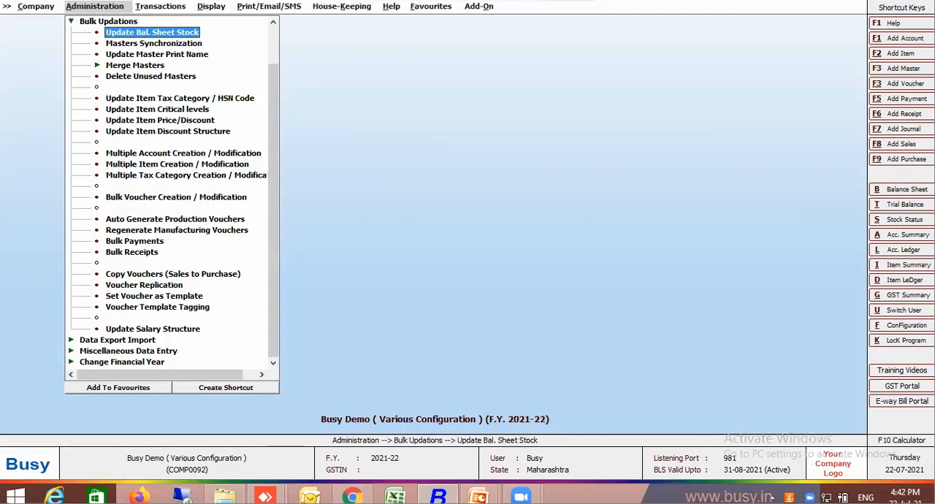
Generate the horizontal standard Profit & Loss account from 01-04-2021 to 22-07-2021 without updating the closing stock.
{"action": "left_click", "coordinate": [212, 8]}
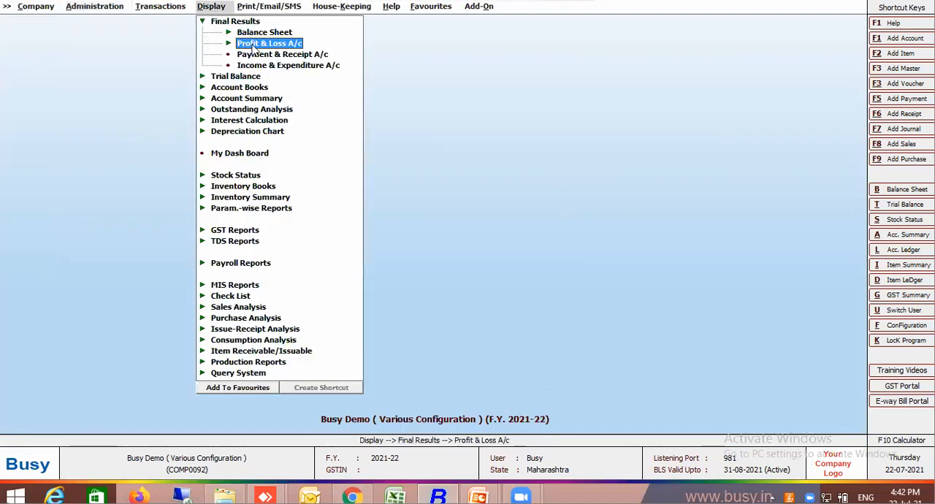
{"action": "left_click", "coordinate": [253, 45]}
{"action": "left_click", "coordinate": [287, 55]}
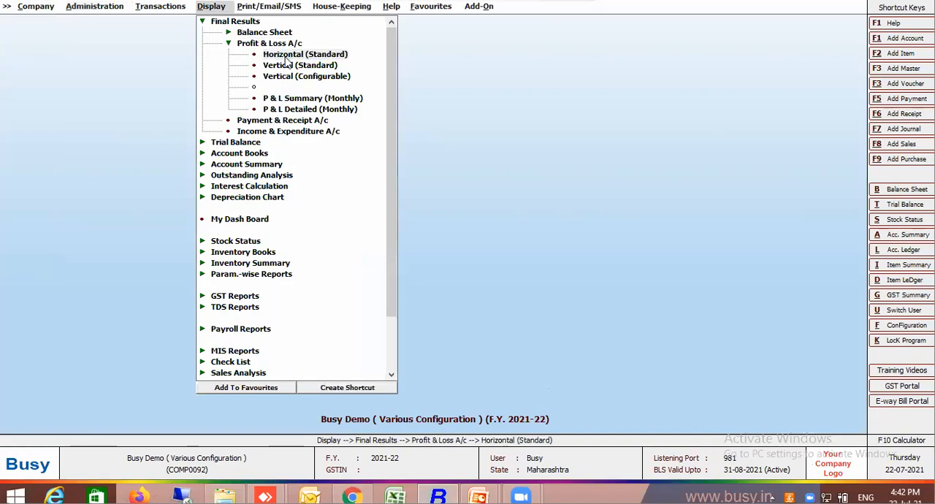
{"action": "key", "text": "Return"}
{"action": "key", "text": "Return"}
{"action": "key", "text": "Return"}
{"action": "key", "text": "Return"}
{"action": "key", "text": "Return"}
{"action": "key", "text": "Return"}
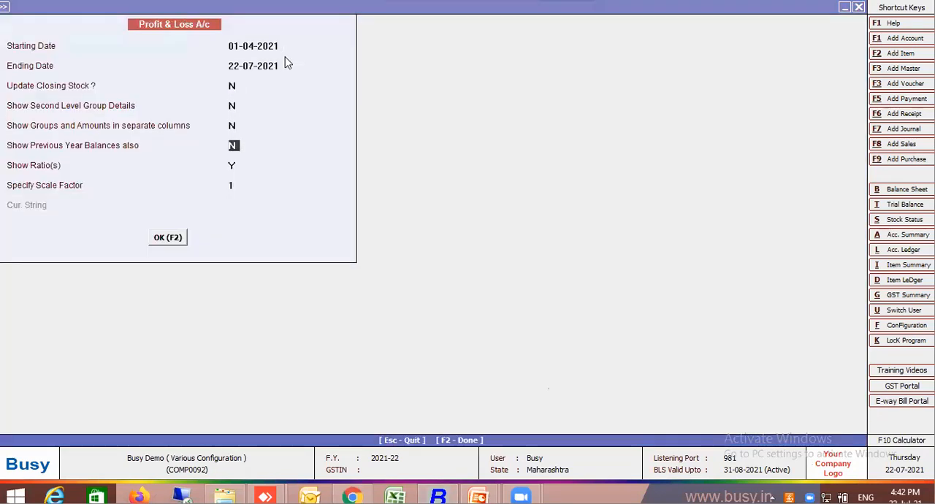
{"action": "key", "text": "Return"}
{"action": "key", "text": "Return"}
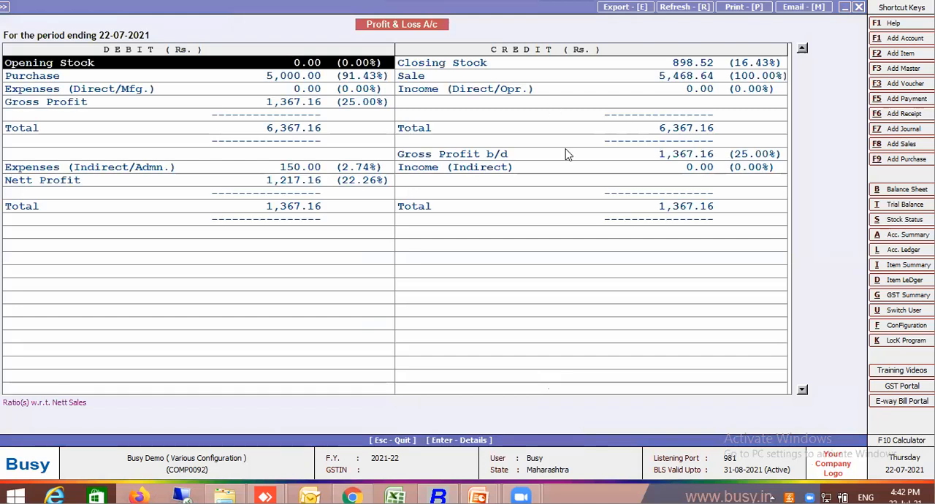
Compare the Gross Profit b/d percentage with the Sale row in the Profit & Loss account, and leave the report.
{"action": "left_click", "coordinate": [593, 156]}
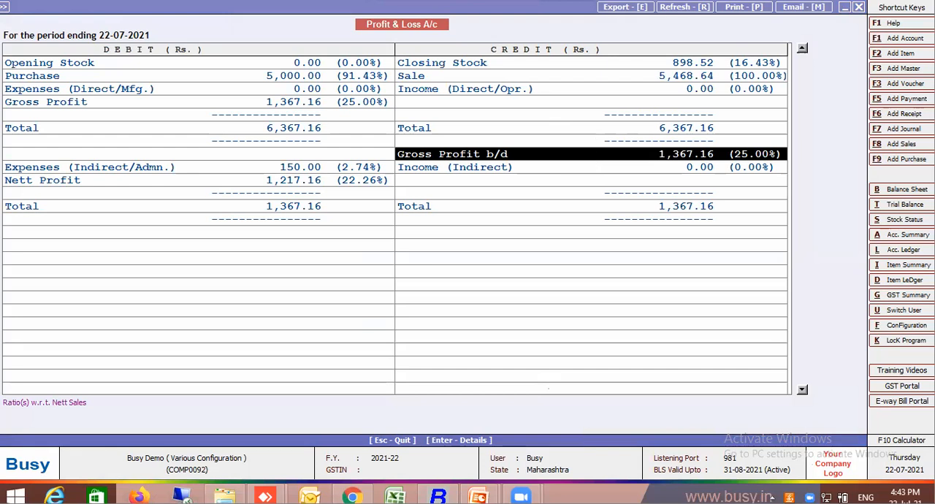
{"action": "left_click", "coordinate": [757, 76]}
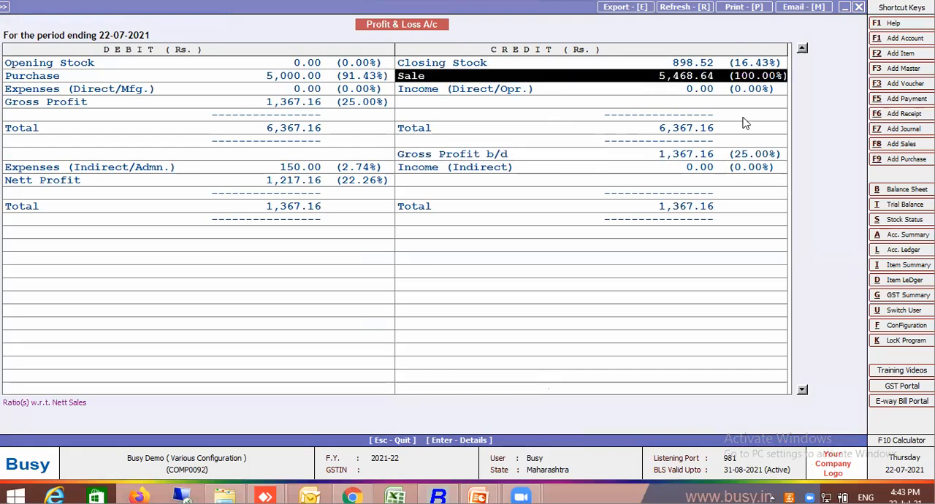
{"action": "left_click", "coordinate": [745, 156]}
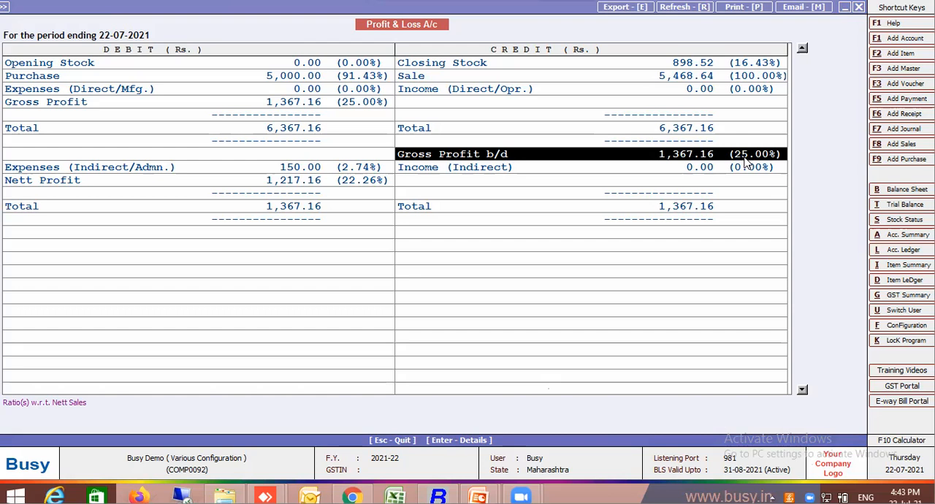
{"action": "key", "text": "Escape"}
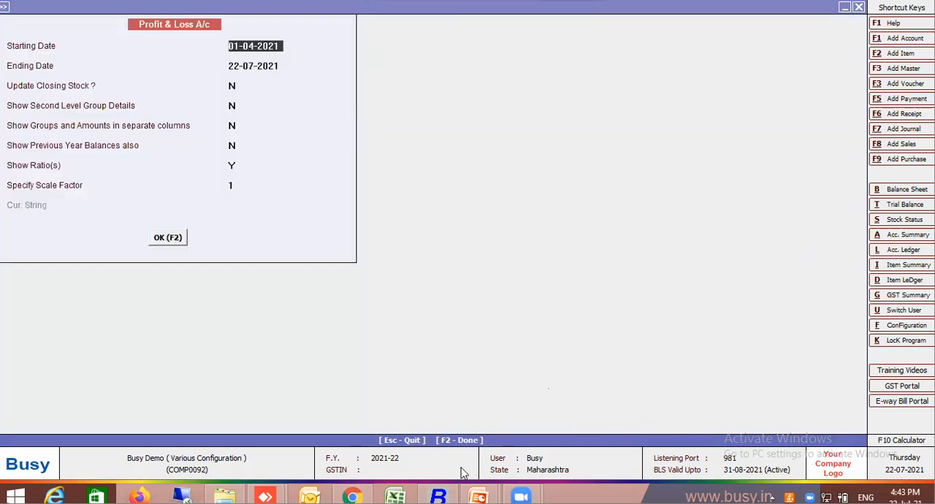
Switch to the PowerPoint slide show on bulk update features and reveal the point about merging duplicate masters.
{"action": "mouse_move", "coordinate": [491, 497]}
{"action": "left_click", "coordinate": [538, 441]}
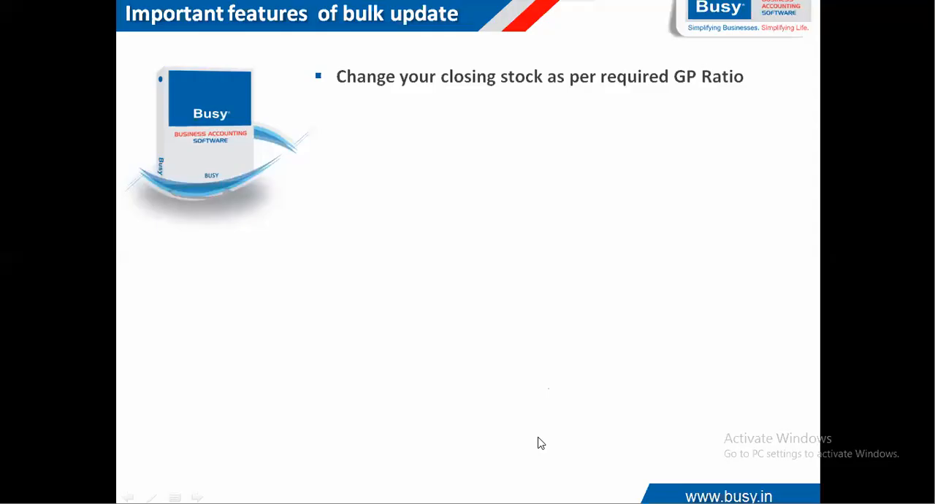
{"action": "left_click", "coordinate": [547, 358]}
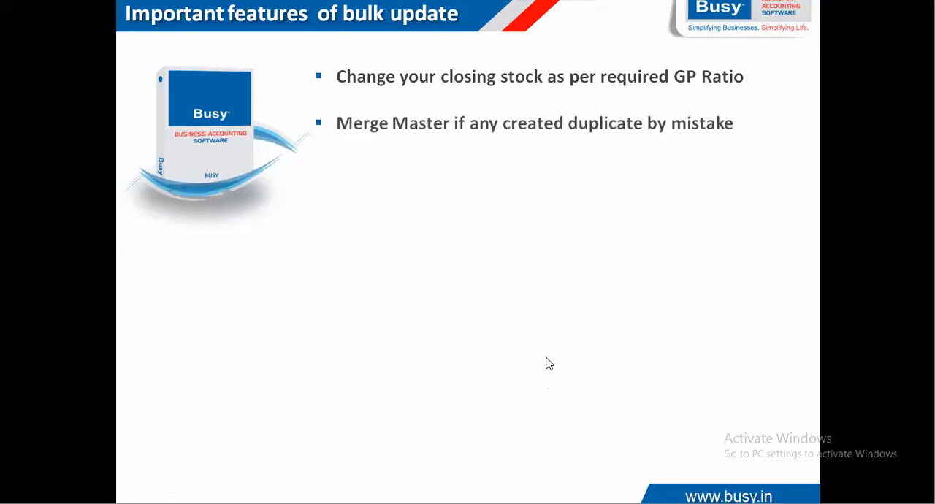
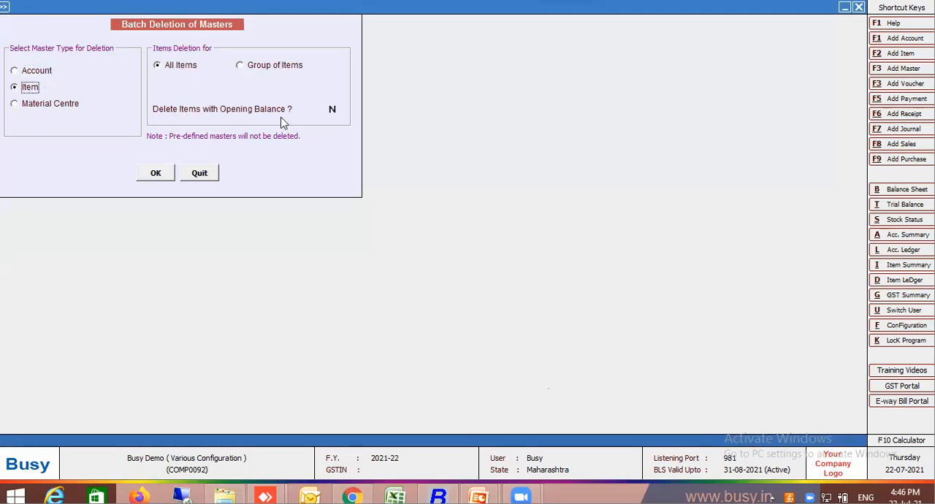
Quit the batch deletion of masters, and look over the Update Master Print Name form before closing it.
{"action": "left_click", "coordinate": [334, 109]}
{"action": "left_click", "coordinate": [203, 174]}
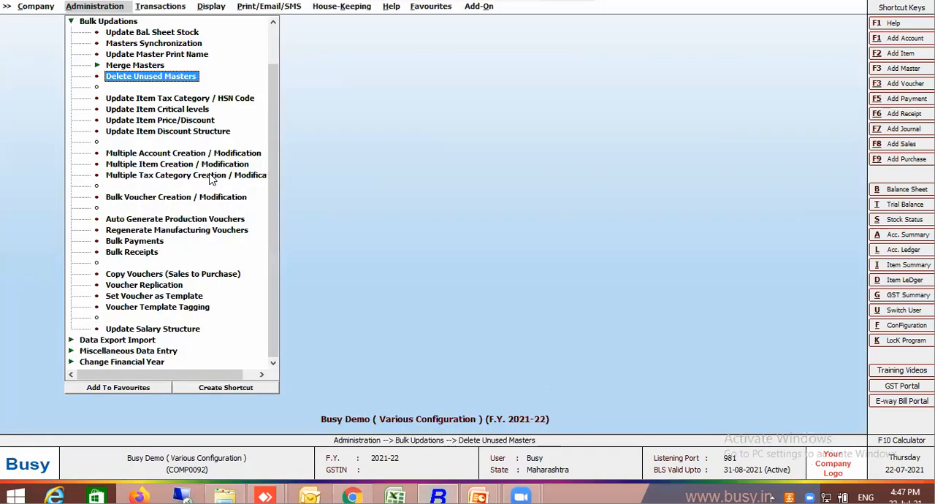
{"action": "left_click", "coordinate": [147, 68]}
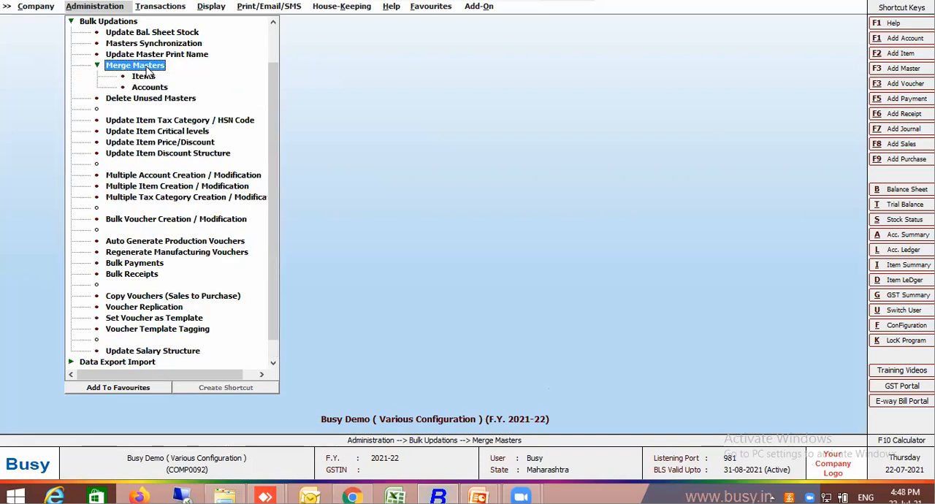
{"action": "left_click", "coordinate": [147, 67]}
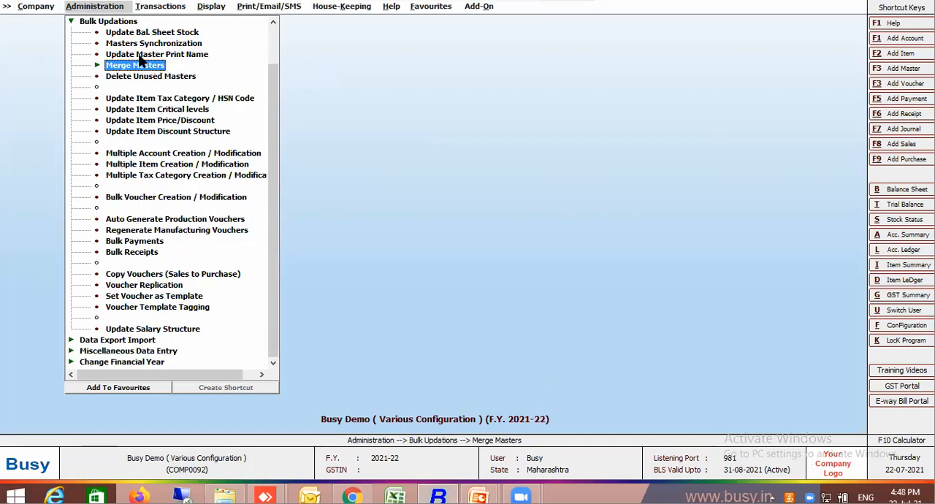
{"action": "left_click", "coordinate": [138, 54]}
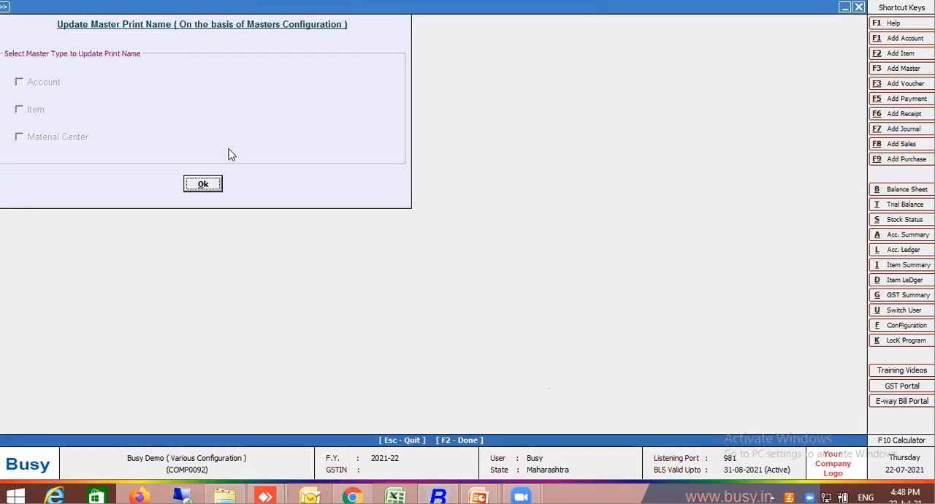
{"action": "key", "text": "Escape"}
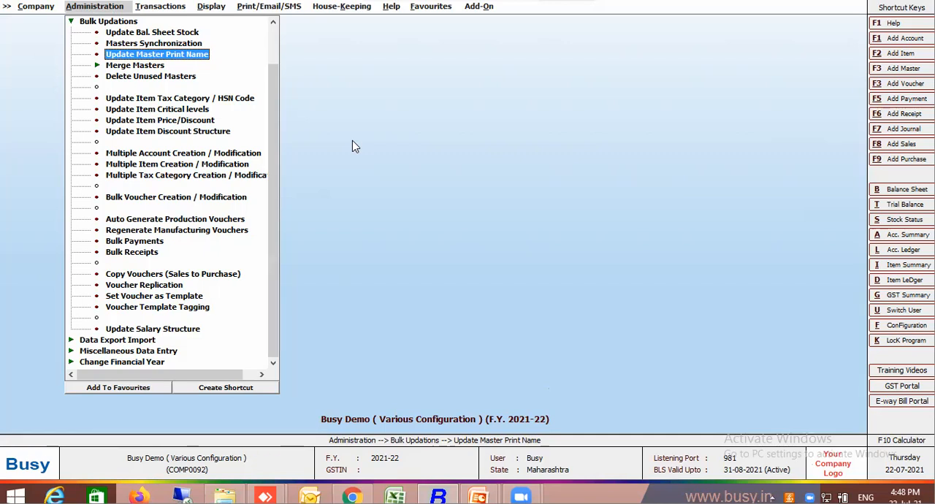
{"action": "key", "text": "Home"}
{"action": "key", "text": "End"}
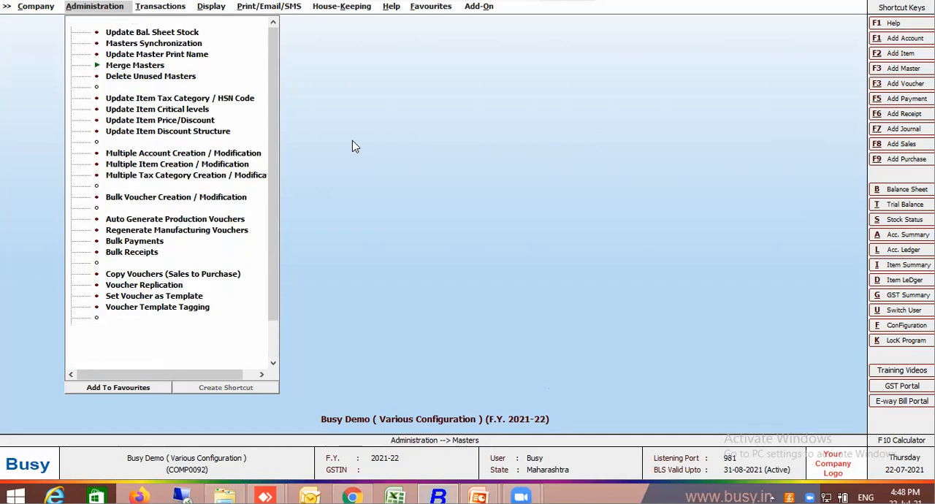
{"action": "key", "text": "Up"}
{"action": "key", "text": "Home"}
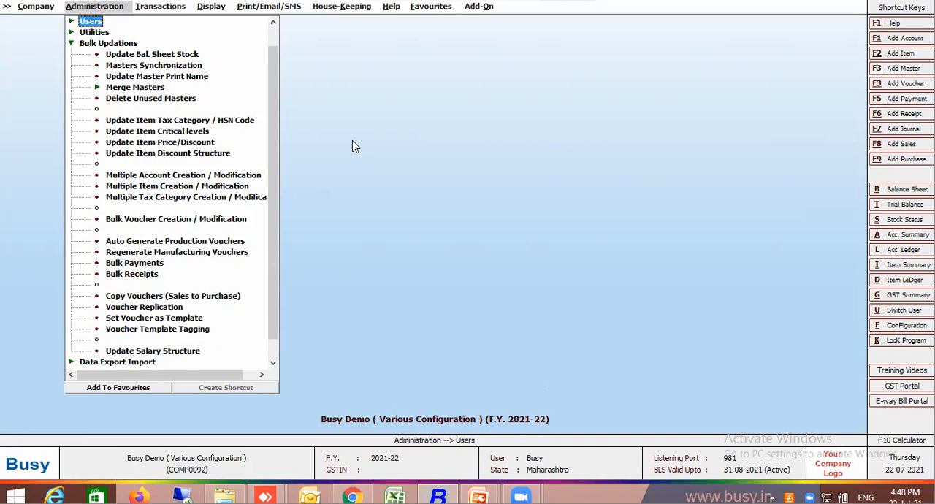
{"action": "key", "text": "Up"}
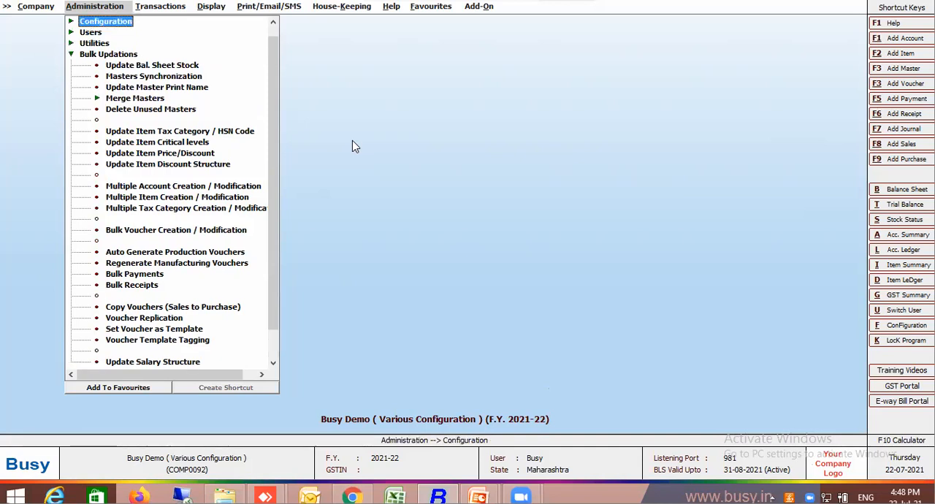
{"action": "key", "text": "c"}
{"action": "key", "text": "Up"}
{"action": "key", "text": "Up"}
{"action": "key", "text": "Up"}
{"action": "key", "text": "Up"}
{"action": "key", "text": "Up"}
{"action": "key", "text": "Up"}
{"action": "key", "text": "Up"}
{"action": "key", "text": "Up"}
{"action": "key", "text": "Up"}
{"action": "key", "text": "Up"}
{"action": "key", "text": "Up"}
{"action": "key", "text": "Up"}
{"action": "key", "text": "Up"}
{"action": "key", "text": "Up"}
{"action": "key", "text": "Up"}
{"action": "key", "text": "Up"}
{"action": "key", "text": "Up"}
{"action": "key", "text": "Up"}
{"action": "key", "text": "Up"}
{"action": "key", "text": "Up"}
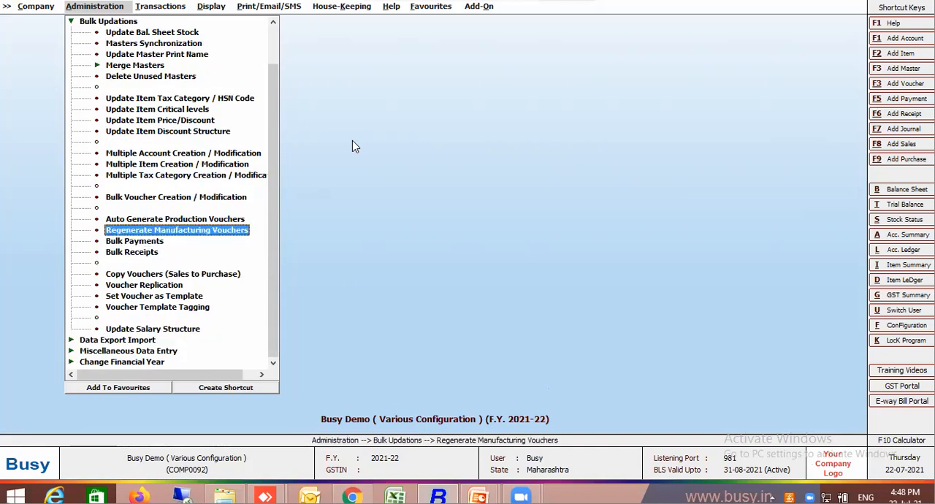
{"action": "key", "text": "Up"}
{"action": "key", "text": "Up"}
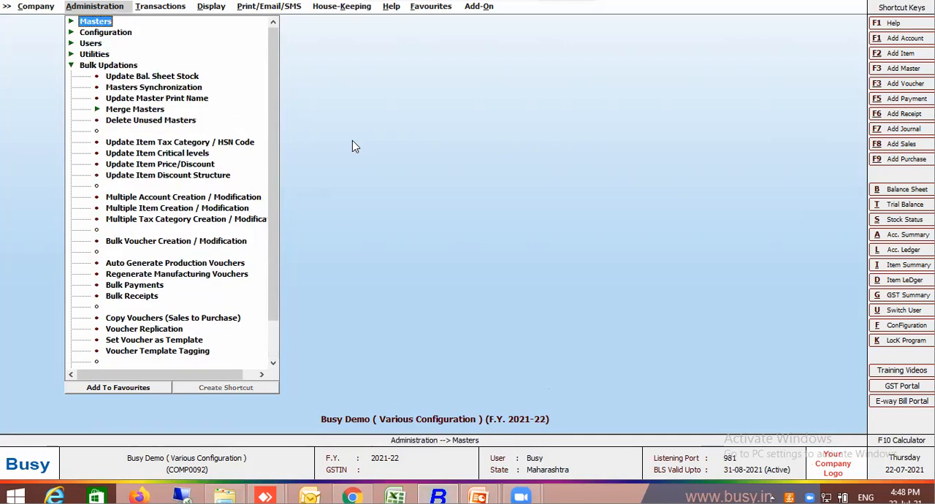
{"action": "left_click", "coordinate": [72, 33]}
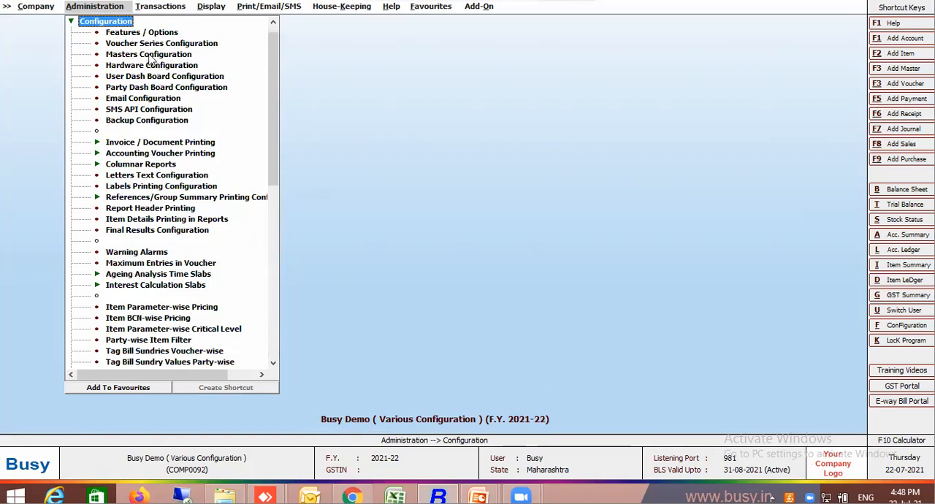
{"action": "double_click", "coordinate": [156, 54]}
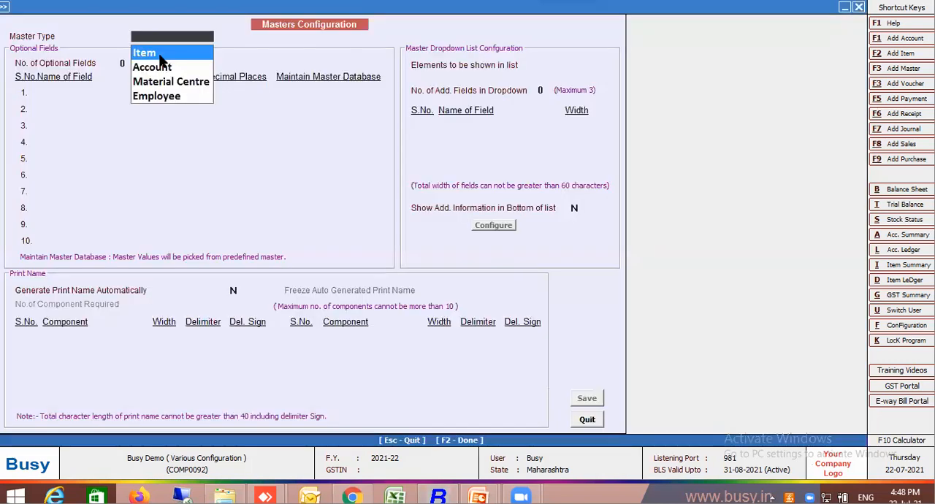
{"action": "left_click", "coordinate": [161, 58]}
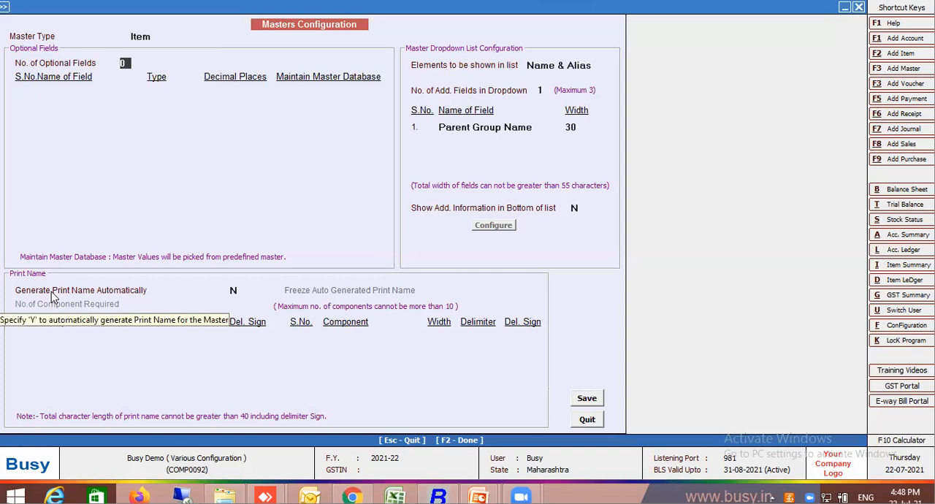
{"action": "left_click", "coordinate": [234, 292]}
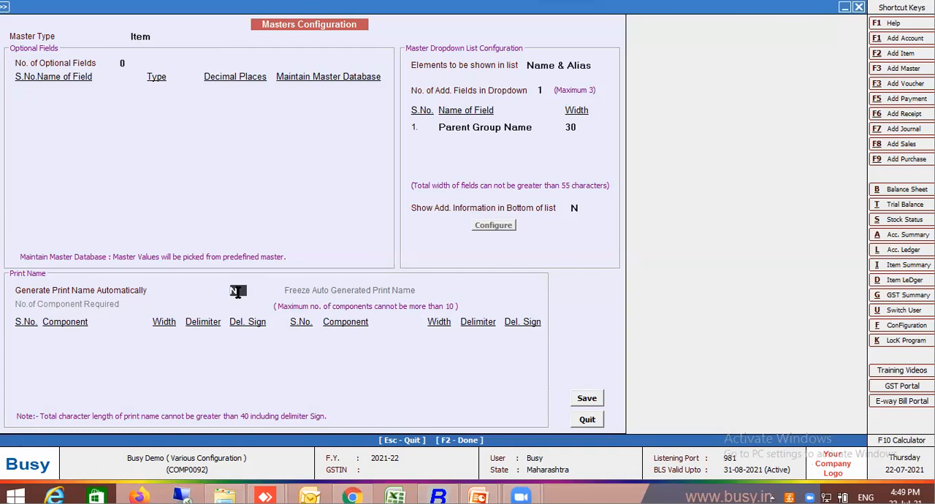
{"action": "type", "text": "Y"}
{"action": "key", "text": "Return"}
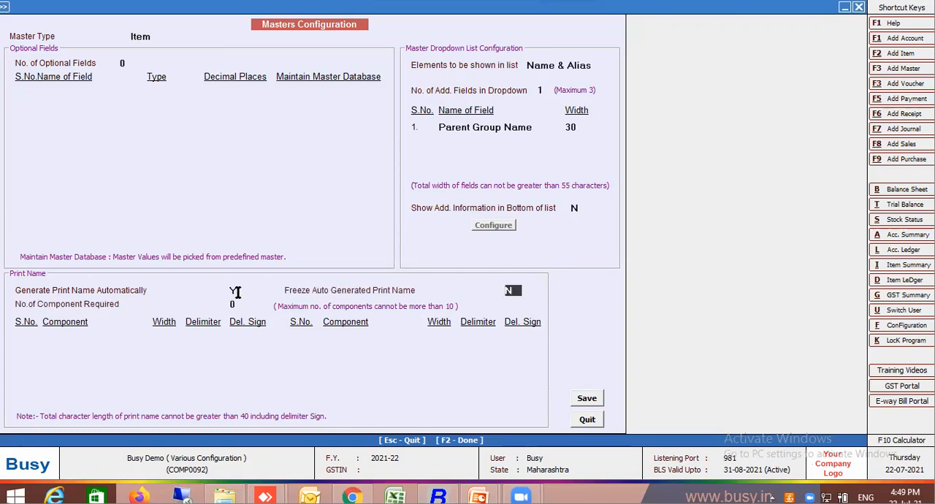
{"action": "key", "text": "Return"}
{"action": "key", "text": "Escape"}
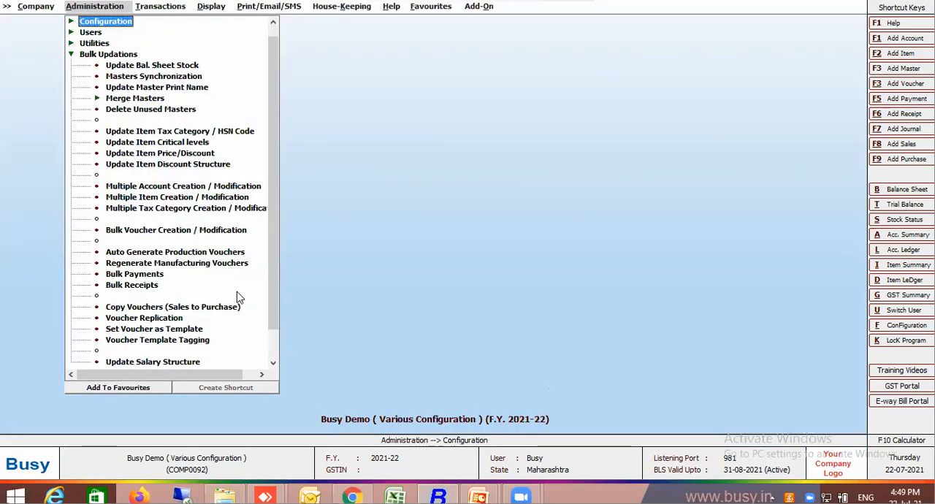
Display the list of item masters on screen.
{"action": "left_click", "coordinate": [272, 23]}
{"action": "double_click", "coordinate": [110, 23]}
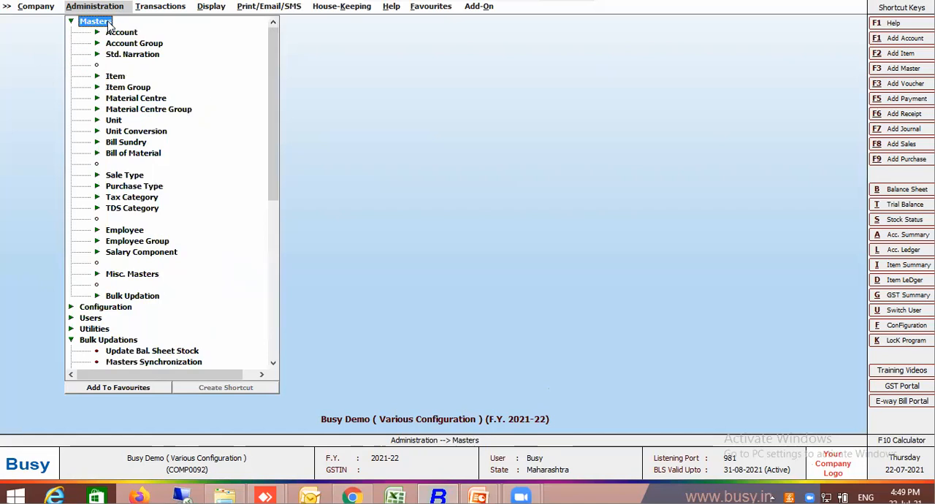
{"action": "double_click", "coordinate": [115, 76]}
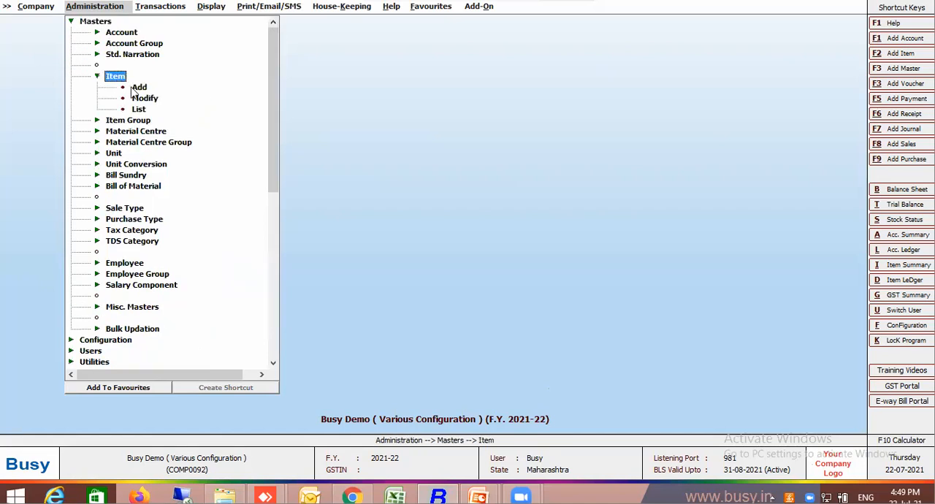
{"action": "left_click", "coordinate": [138, 110]}
{"action": "double_click", "coordinate": [138, 110]}
{"action": "key", "text": "Return"}
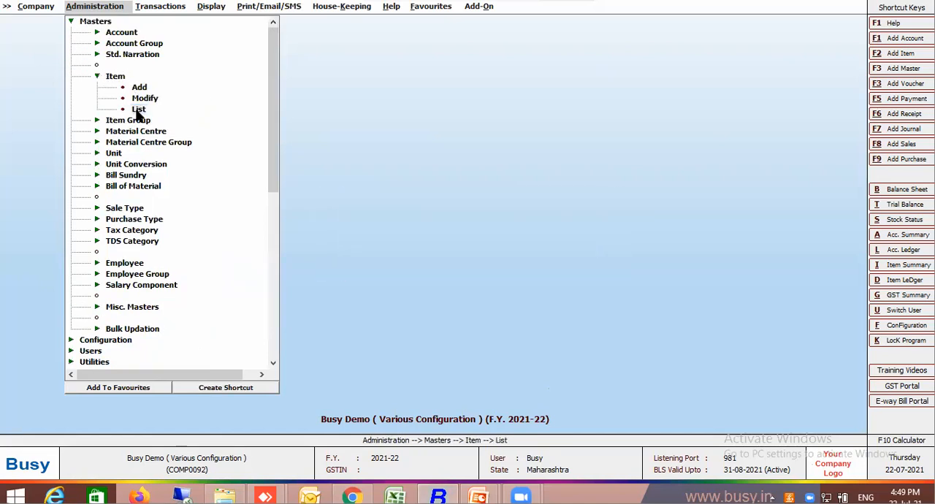
{"action": "key", "text": "Return"}
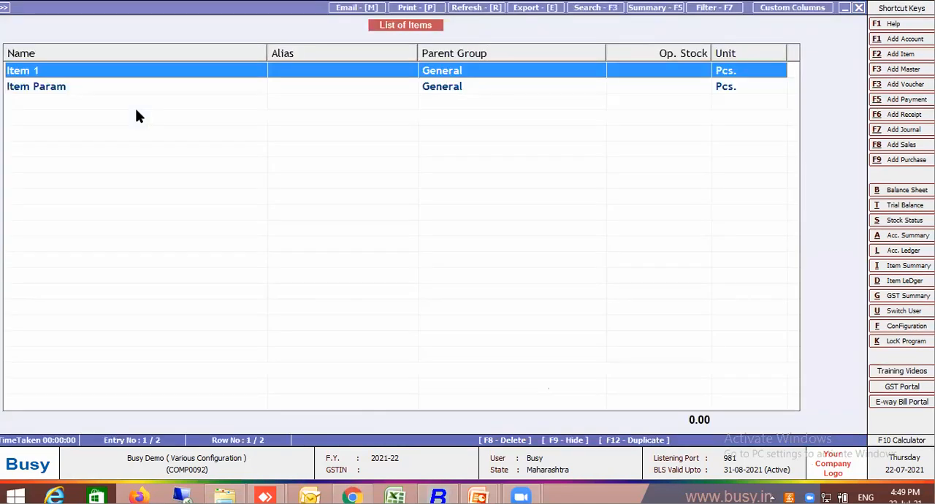
Set the alias of Item 1 to I001 and save the item master.
{"action": "key", "text": "Return"}
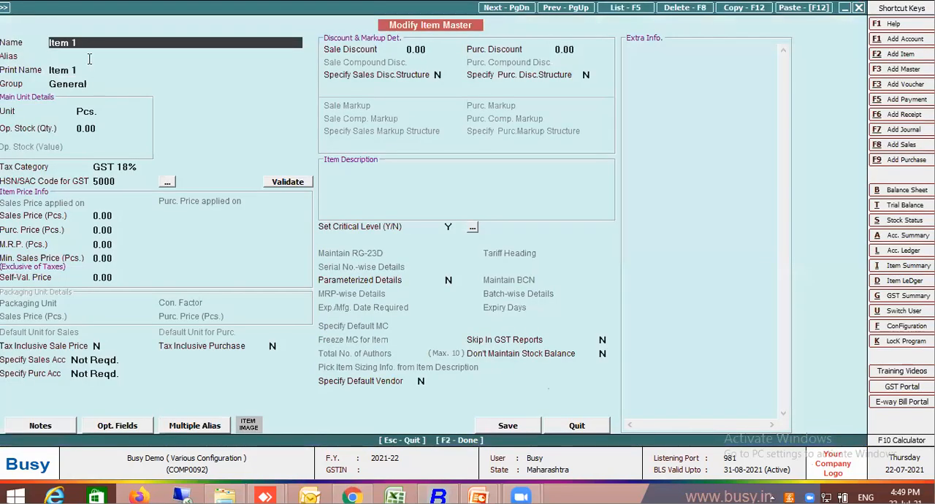
{"action": "key", "text": "Return"}
{"action": "type", "text": "I001"}
{"action": "key", "text": "Return"}
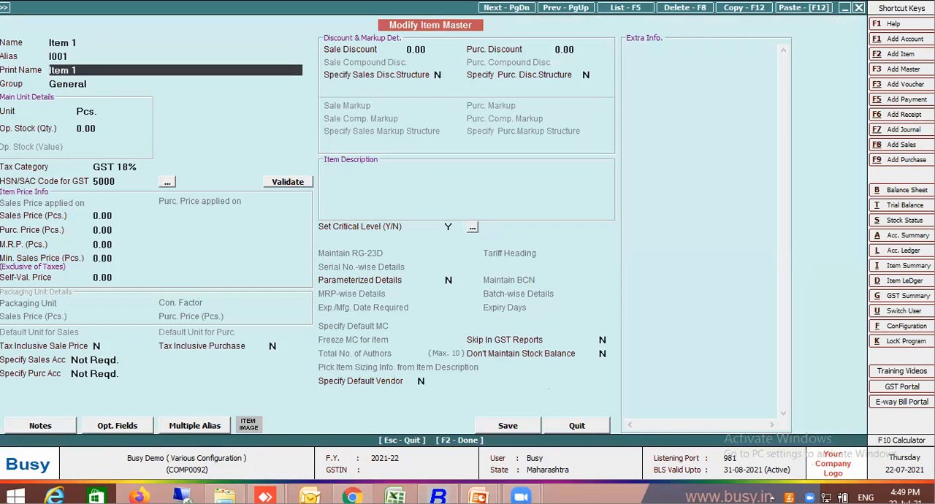
{"action": "left_click", "coordinate": [503, 427]}
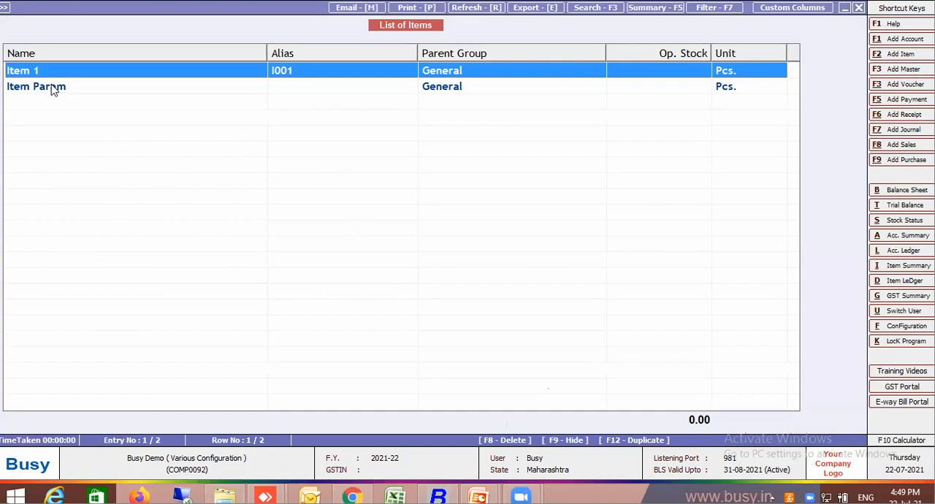
Set the alias of Item Param to I002, save it without an HSN/SAC code, and leave the item list.
{"action": "left_click", "coordinate": [54, 90]}
{"action": "double_click", "coordinate": [51, 91]}
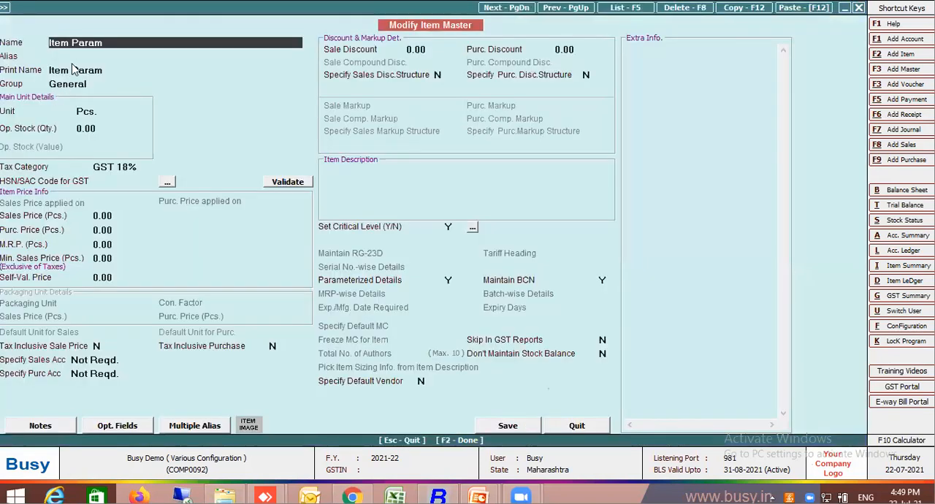
{"action": "key", "text": "Return"}
{"action": "type", "text": "i000"}
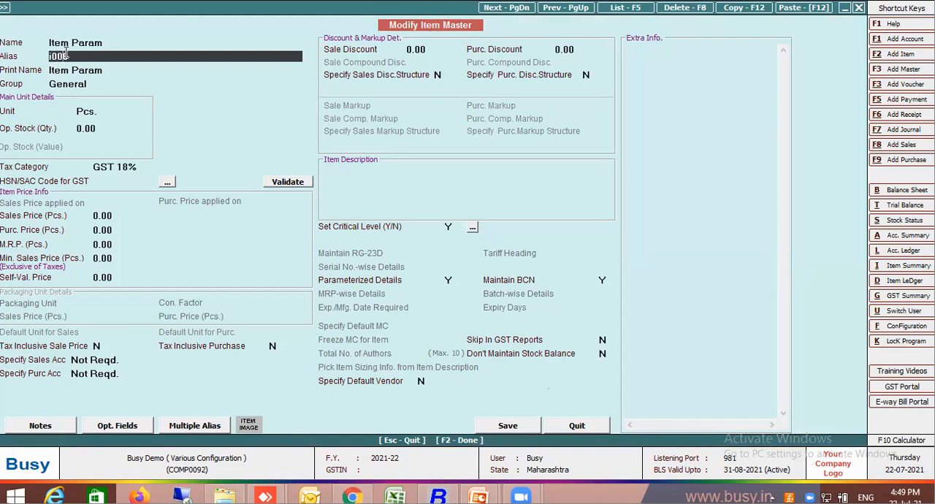
{"action": "key", "text": "BackSpace"}
{"action": "type", "text": "2"}
{"action": "key", "text": "Return"}
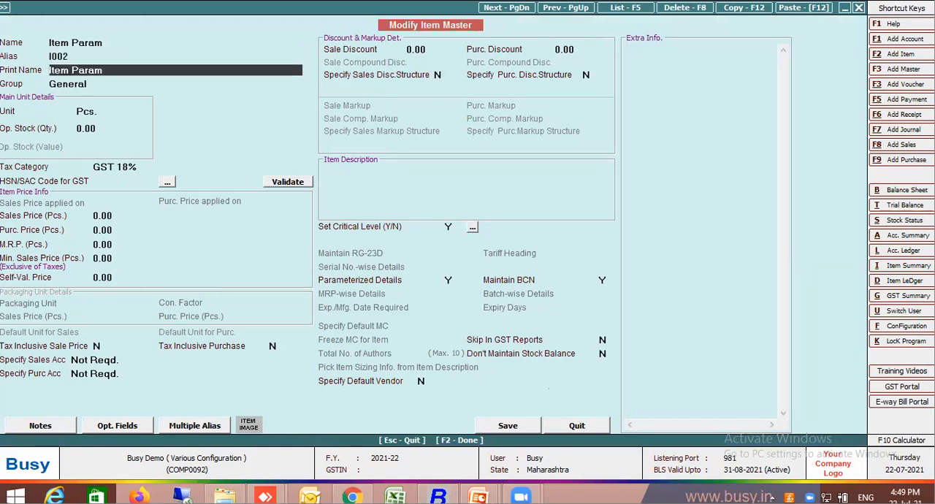
{"action": "left_click", "coordinate": [507, 430]}
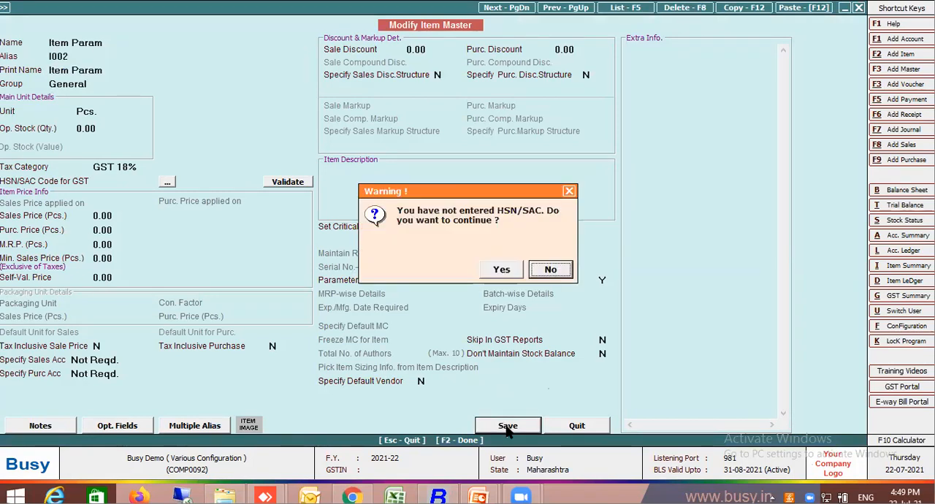
{"action": "left_click", "coordinate": [508, 270]}
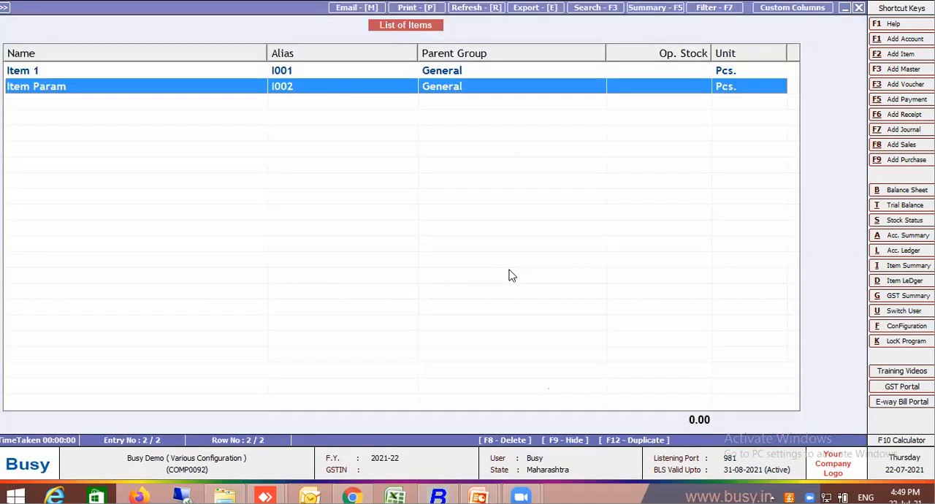
{"action": "key", "text": "Escape"}
{"action": "key", "text": "Escape"}
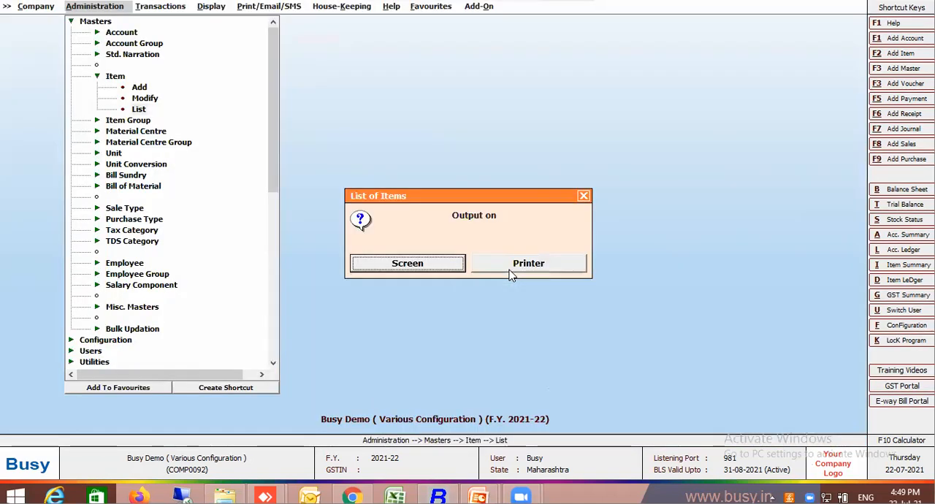
{"action": "key", "text": "Escape"}
{"action": "key", "text": "Escape"}
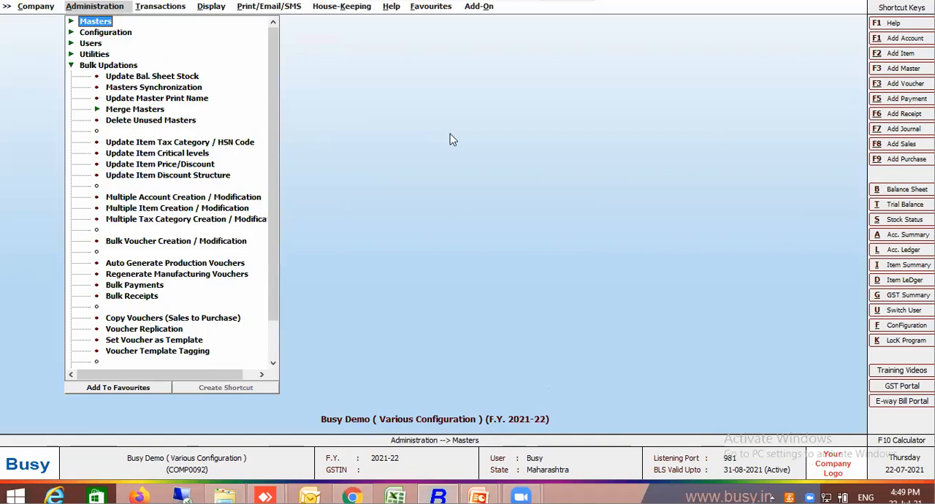
In the masters configuration for Item, enable automatic print name generation without freezing it, using 2 components.
{"action": "left_click", "coordinate": [76, 66]}
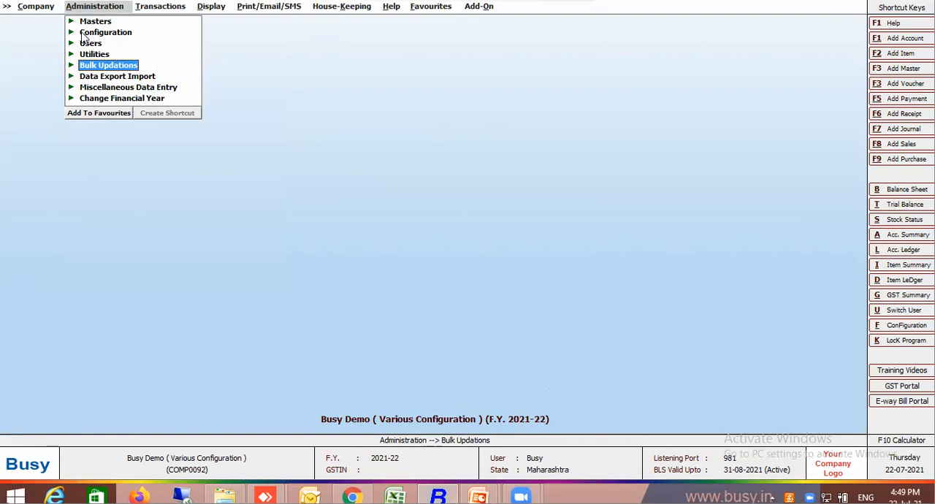
{"action": "left_click", "coordinate": [86, 33]}
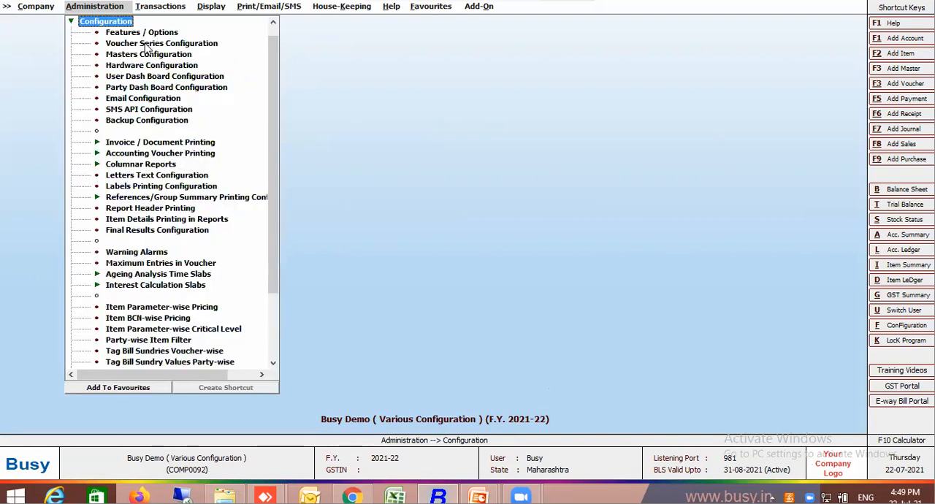
{"action": "double_click", "coordinate": [148, 56]}
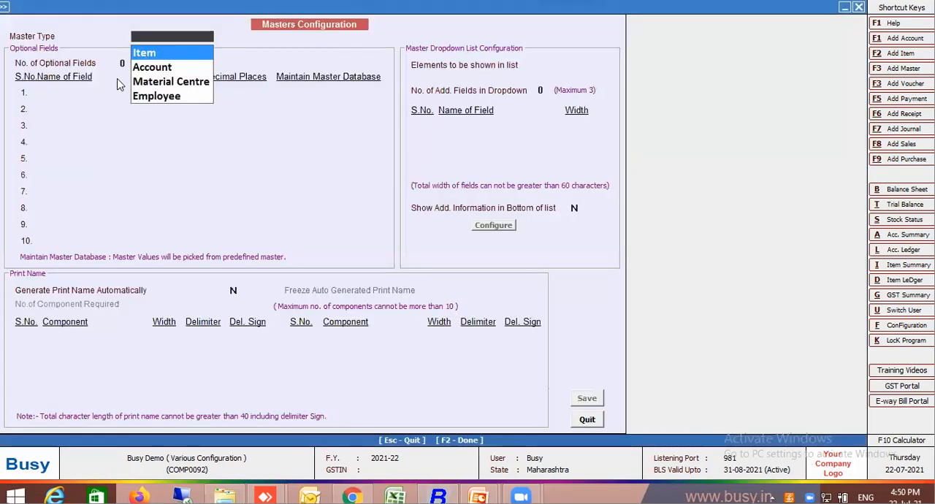
{"action": "key", "text": "Return"}
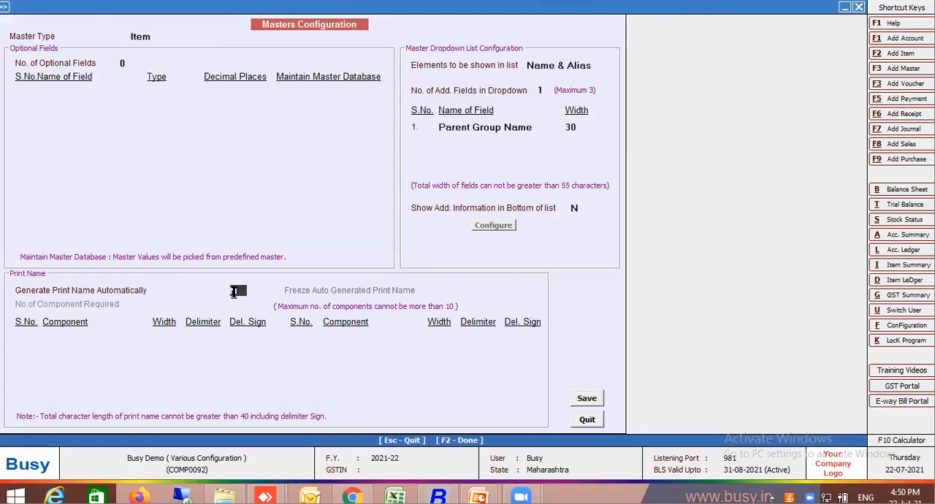
{"action": "type", "text": "Y"}
{"action": "key", "text": "Return"}
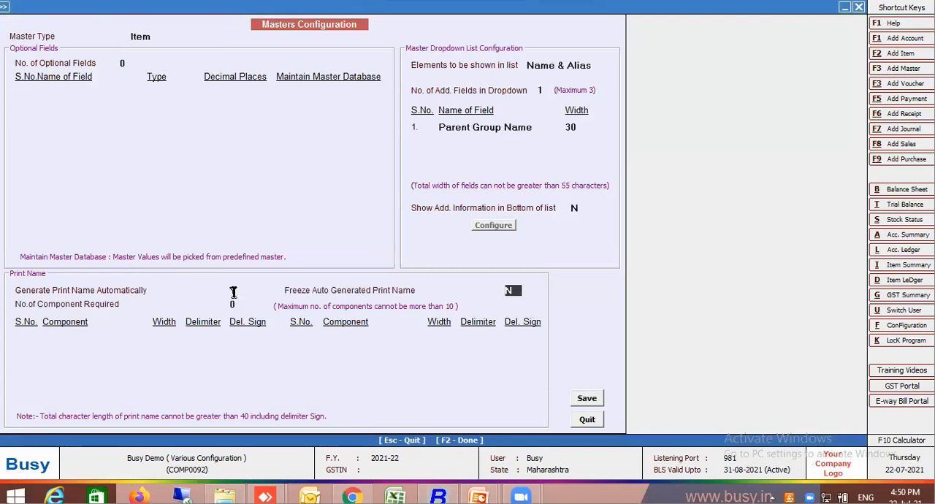
{"action": "key", "text": "Return"}
{"action": "type", "text": "2"}
{"action": "key", "text": "Return"}
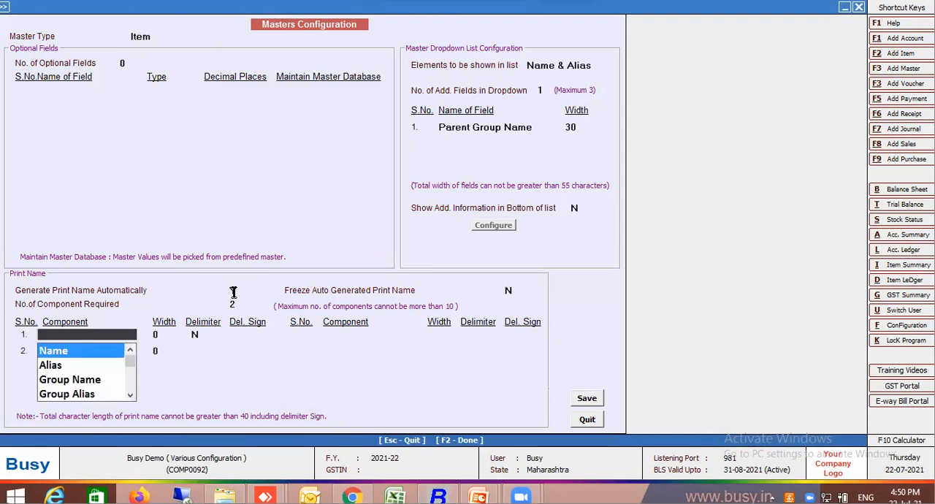
Make Alias the first print name component, with a width of 6 and no delimiter.
{"action": "key", "text": "Return"}
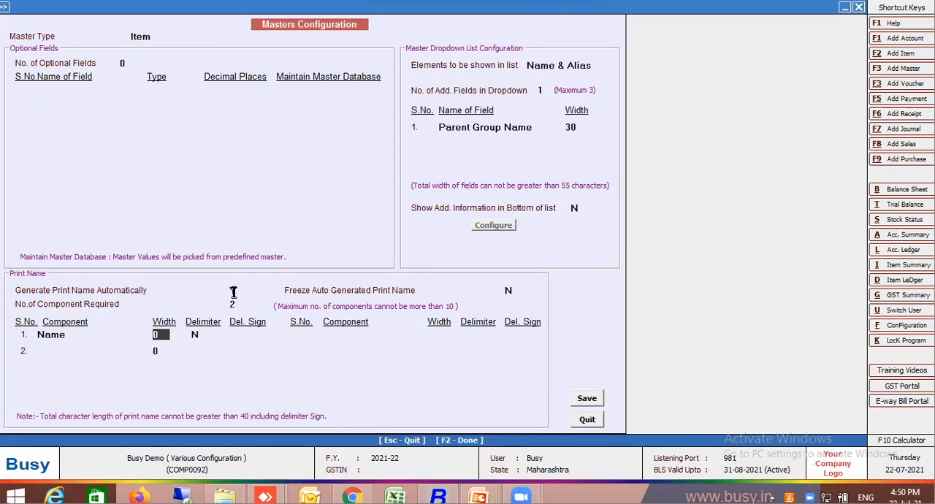
{"action": "key", "text": "shift+Tab"}
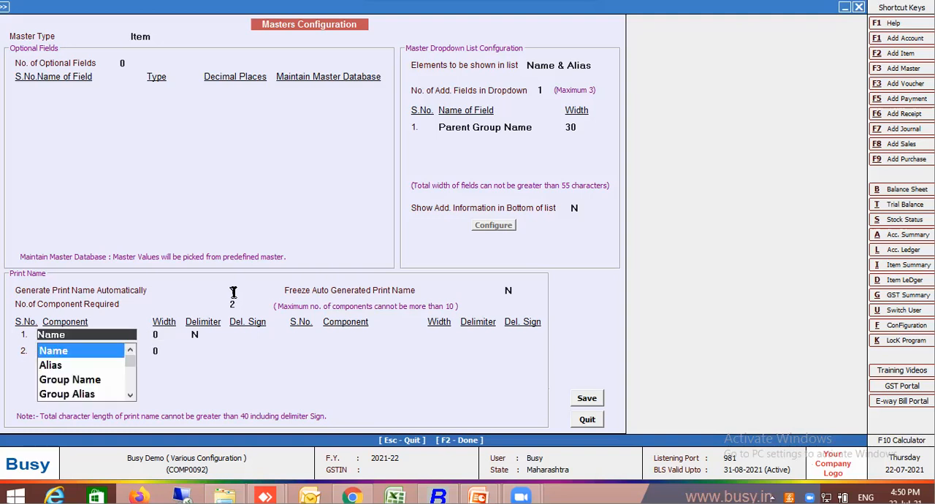
{"action": "left_click", "coordinate": [66, 365]}
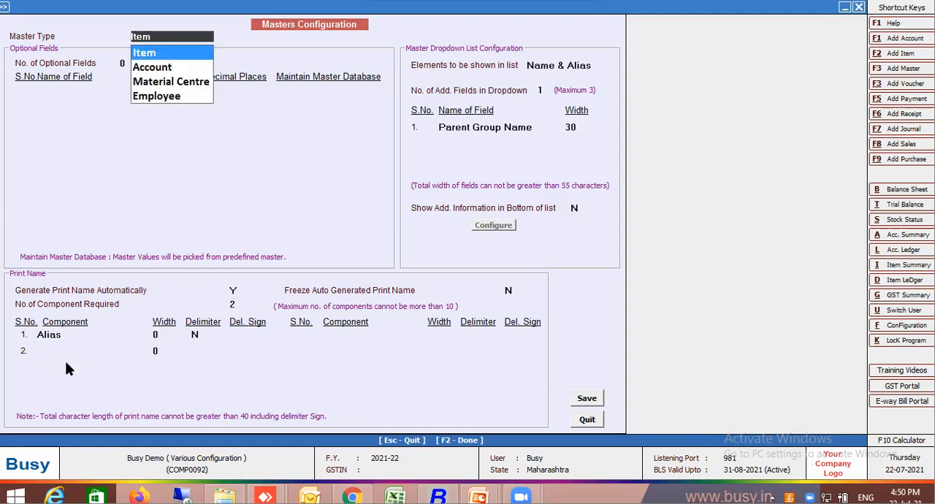
{"action": "left_click", "coordinate": [164, 334]}
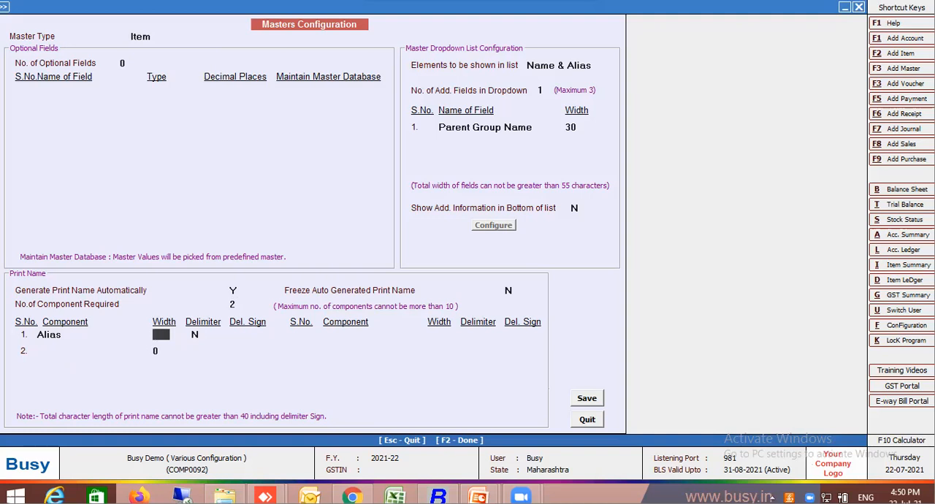
{"action": "type", "text": "6"}
{"action": "key", "text": "Return"}
Make Name the second print name component, with a width of 25.
{"action": "key", "text": "Return"}
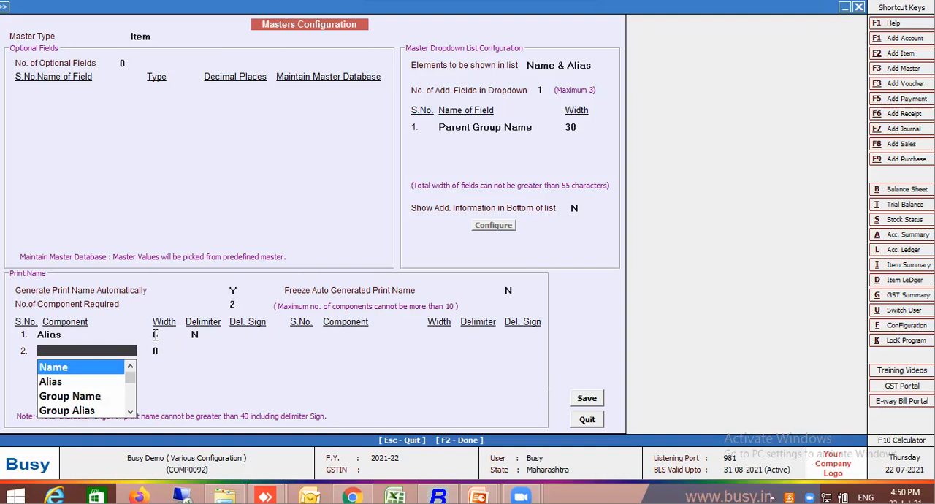
{"action": "key", "text": "Return"}
{"action": "type", "text": "25"}
Save the item masters configuration, regenerate the master help files, and leave the configuration.
{"action": "key", "text": "Return"}
{"action": "key", "text": "Return"}
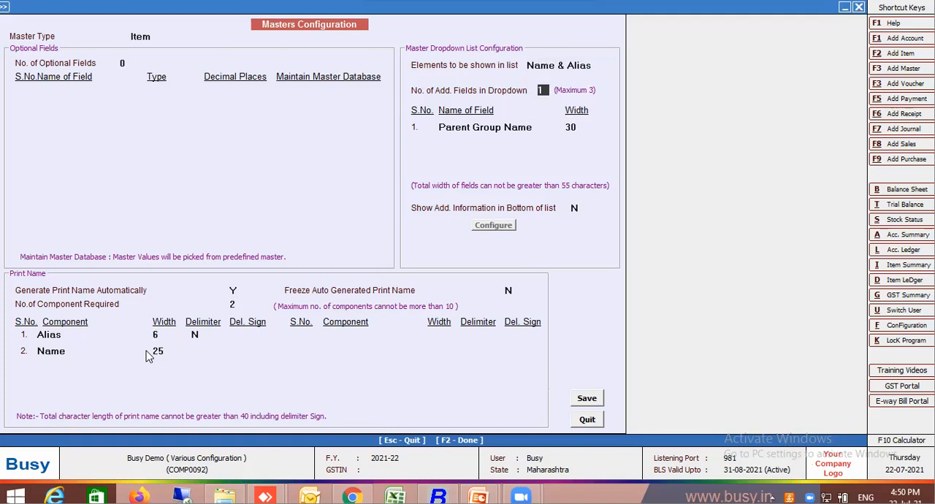
{"action": "key", "text": "F2"}
{"action": "key", "text": "Return"}
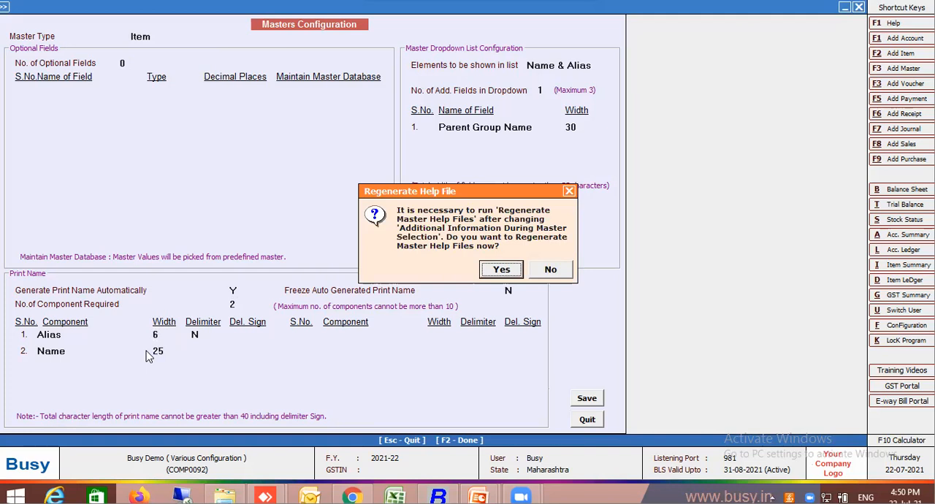
{"action": "key", "text": "Return"}
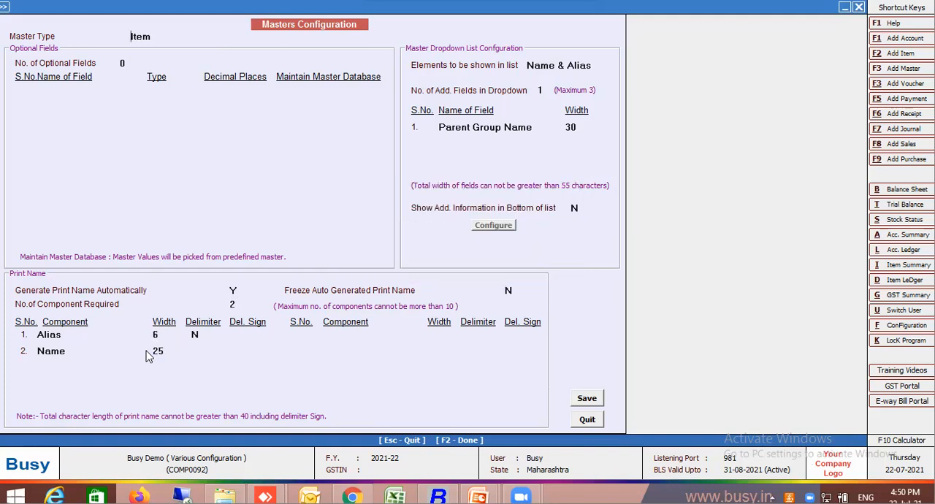
{"action": "key", "text": "Return"}
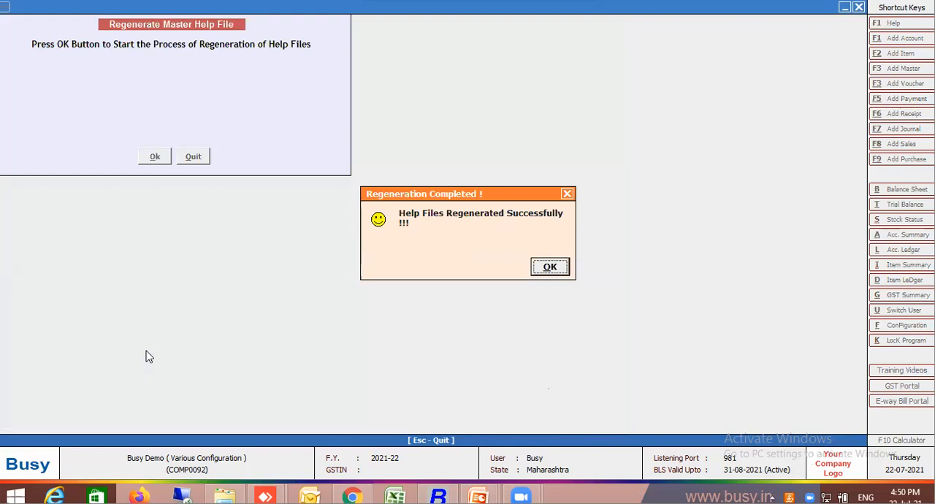
{"action": "key", "text": "Return"}
{"action": "key", "text": "Escape"}
{"action": "key", "text": "Escape"}
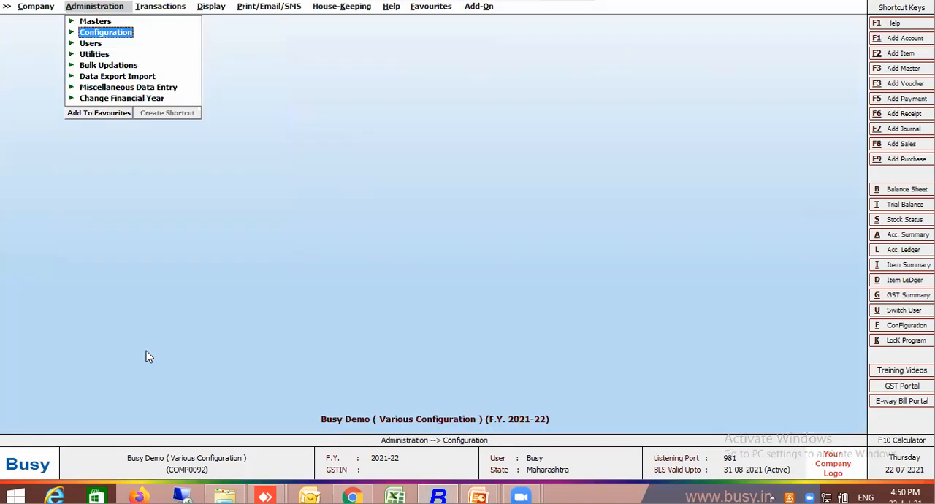
Display the list of item masters without filtering on tax category or showing it.
{"action": "left_click", "coordinate": [97, 21]}
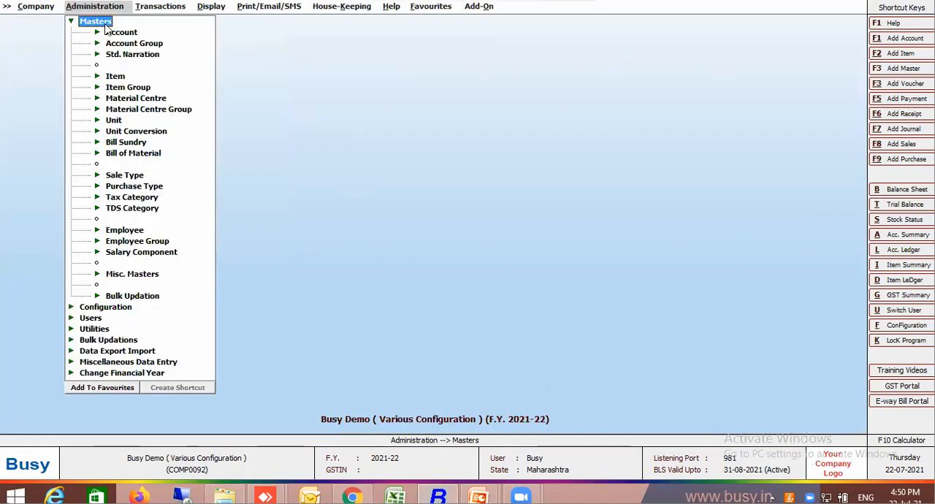
{"action": "left_click", "coordinate": [123, 87]}
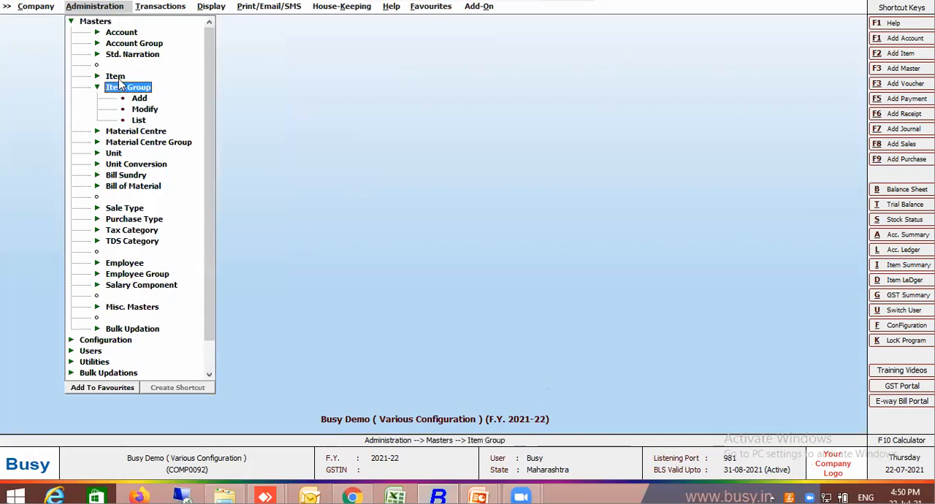
{"action": "left_click", "coordinate": [117, 78]}
{"action": "left_click", "coordinate": [138, 109]}
{"action": "key", "text": "Return"}
{"action": "key", "text": "Return"}
{"action": "key", "text": "Return"}
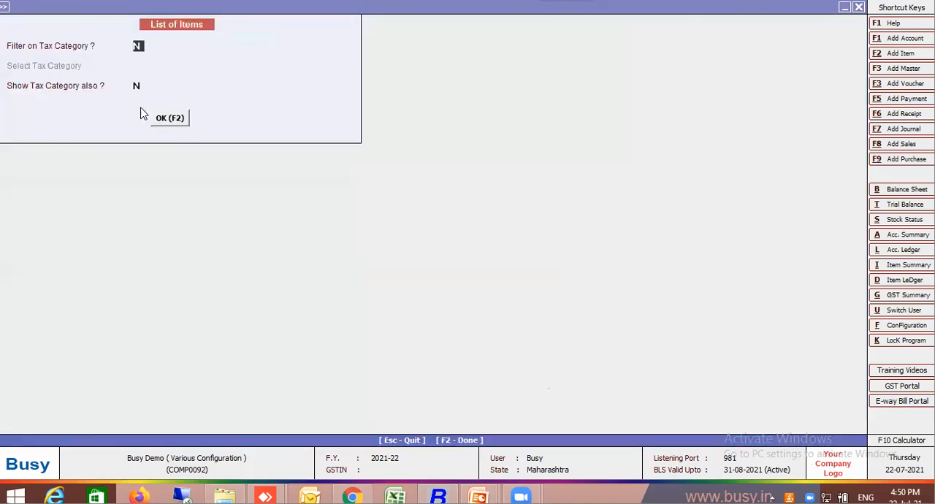
{"action": "key", "text": "Return"}
{"action": "key", "text": "Return"}
{"action": "key", "text": "Return"}
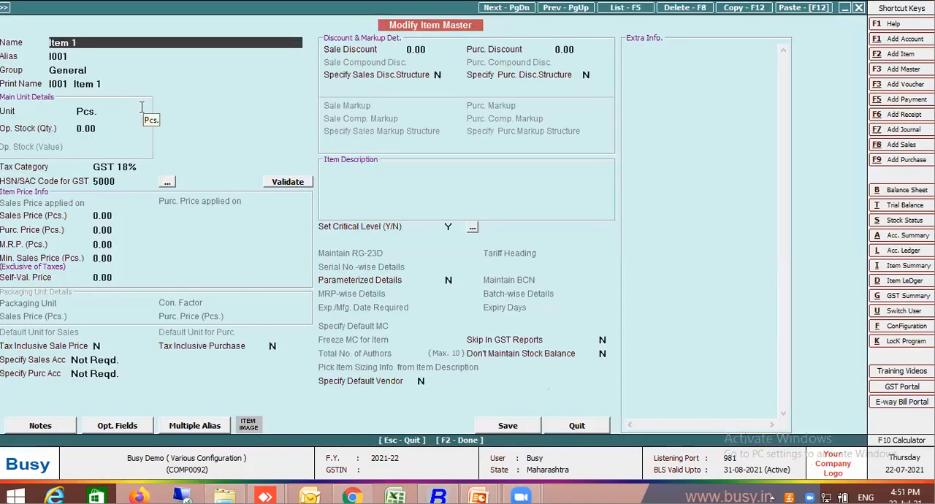
Open Item 1 to check its print name, quit without saving, and leave the item list.
{"action": "left_click", "coordinate": [63, 83]}
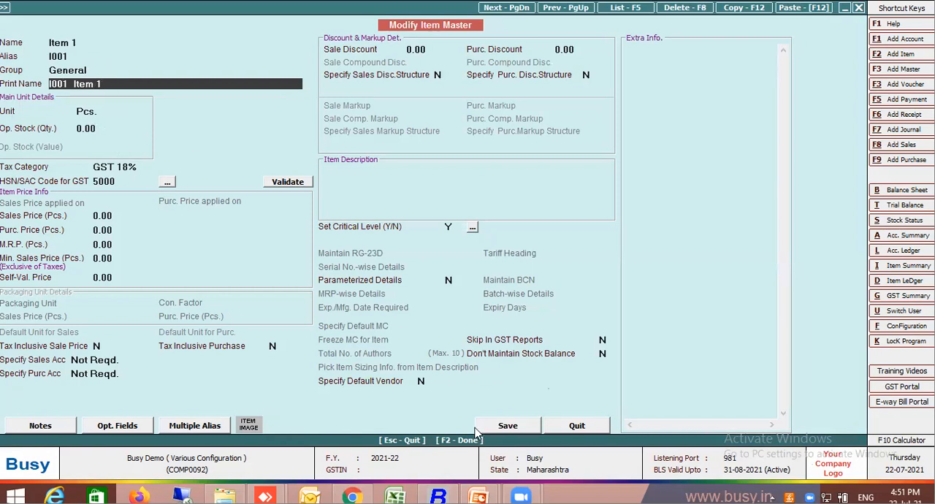
{"action": "left_click", "coordinate": [588, 426]}
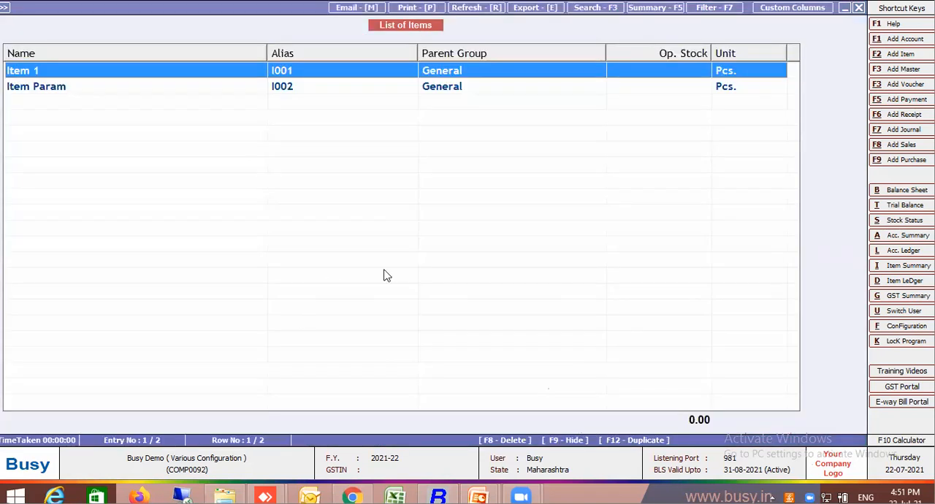
{"action": "key", "text": "Escape"}
{"action": "key", "text": "Escape"}
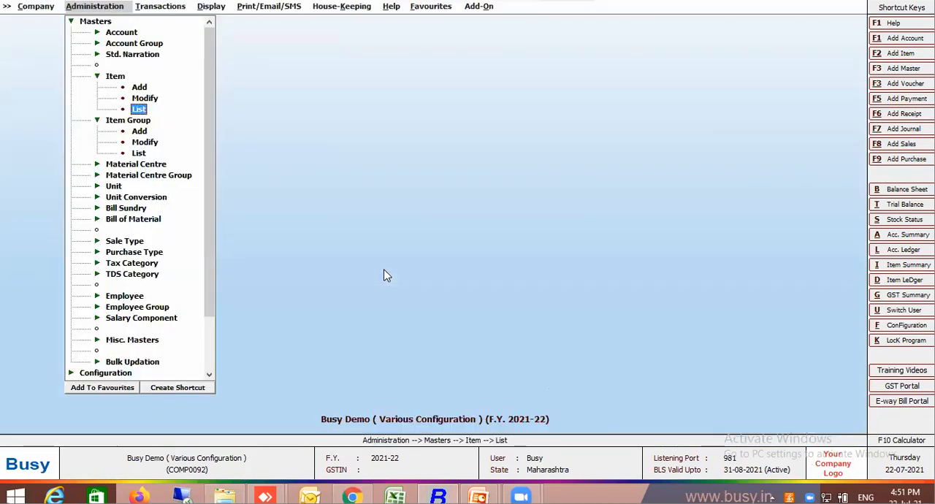
{"action": "key", "text": "Escape"}
{"action": "key", "text": "Escape"}
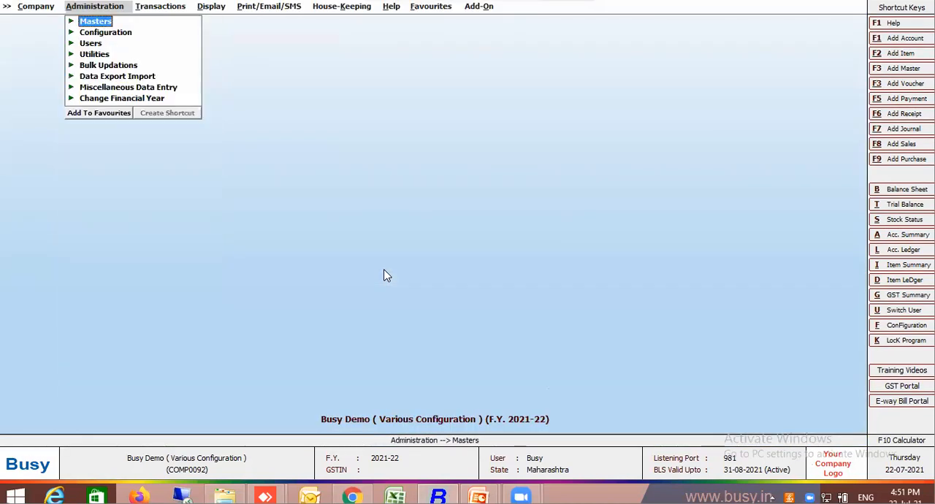
Run the bulk master print name update for all items and leave the update form.
{"action": "left_click", "coordinate": [117, 66]}
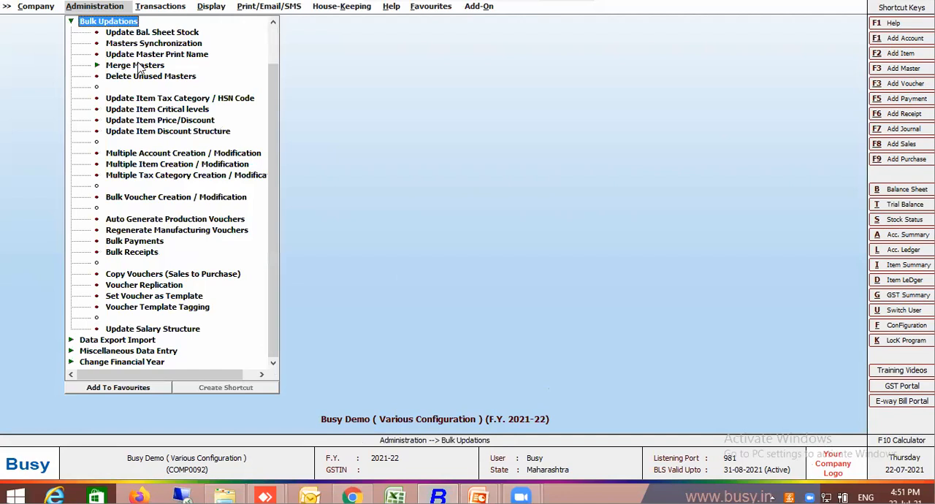
{"action": "left_click", "coordinate": [160, 54]}
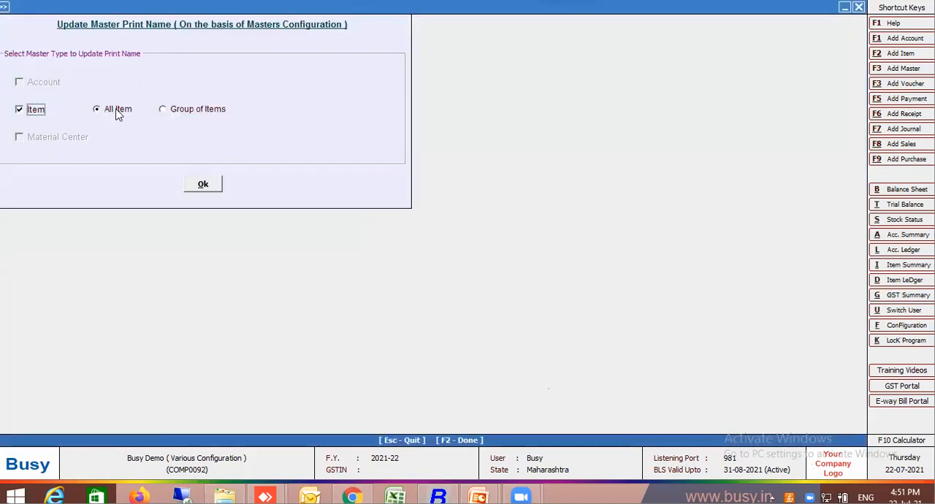
{"action": "left_click", "coordinate": [207, 179]}
{"action": "left_click", "coordinate": [502, 269]}
{"action": "left_click", "coordinate": [549, 266]}
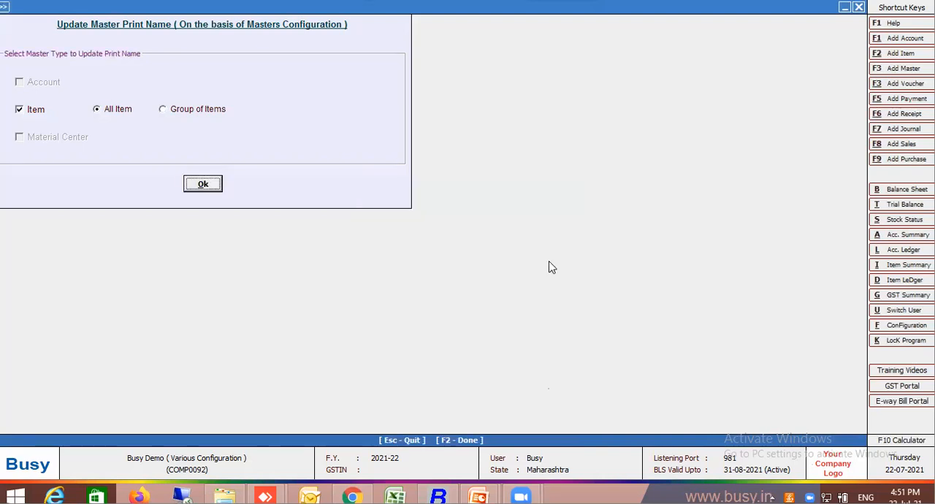
{"action": "key", "text": "Escape"}
{"action": "key", "text": "Escape"}
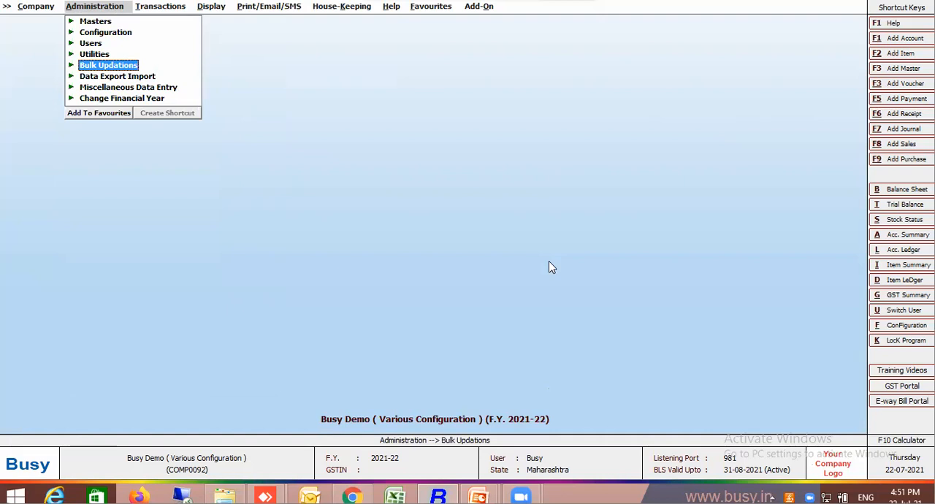
{"action": "key", "text": "Return"}
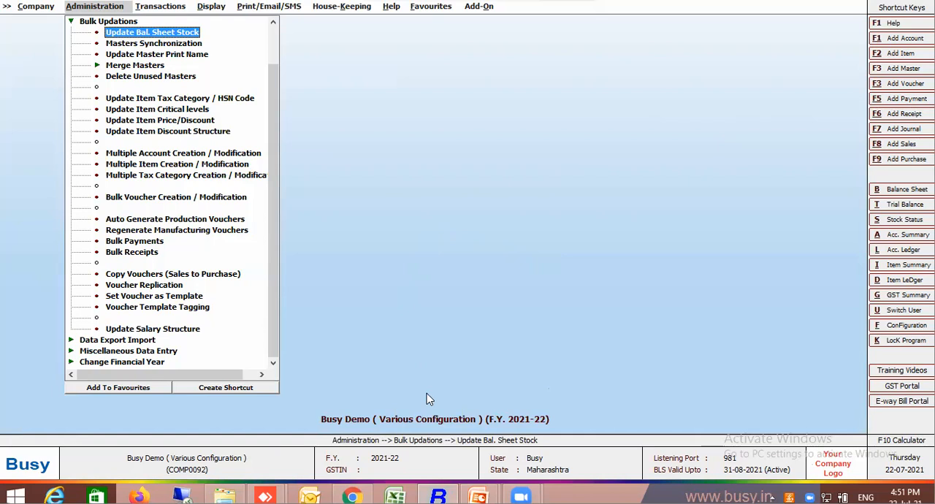
{"action": "double_click", "coordinate": [233, 103]}
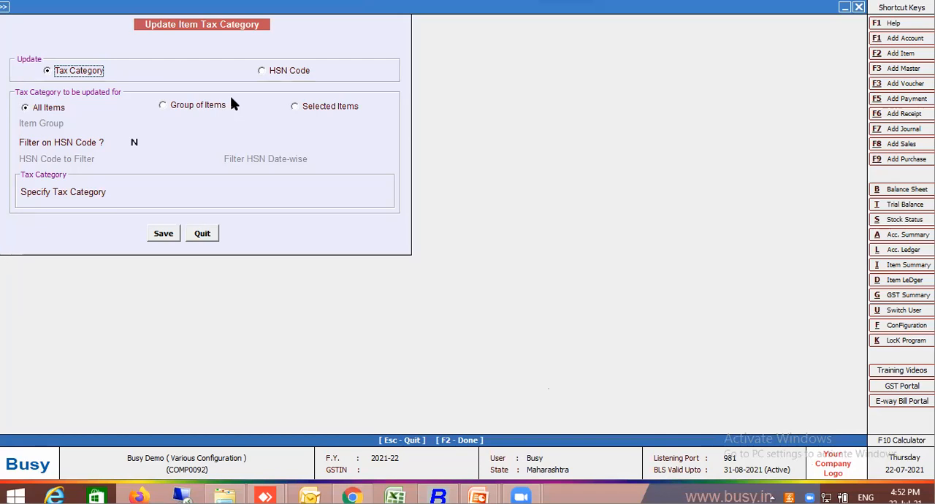
{"action": "key", "text": "Escape"}
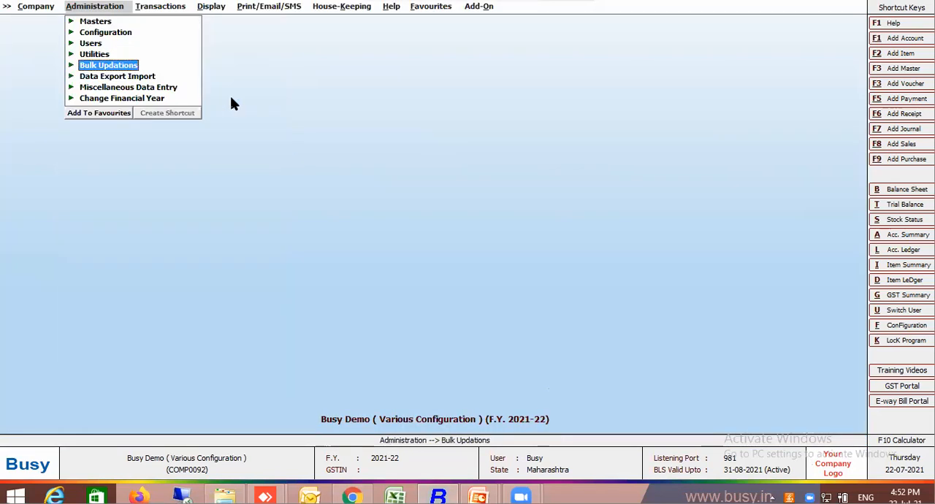
Display the list of item masters with the default tax category options.
{"action": "left_click", "coordinate": [96, 23]}
{"action": "left_click", "coordinate": [119, 76]}
{"action": "left_click", "coordinate": [141, 111]}
{"action": "key", "text": "Return"}
{"action": "key", "text": "Return"}
{"action": "key", "text": "Return"}
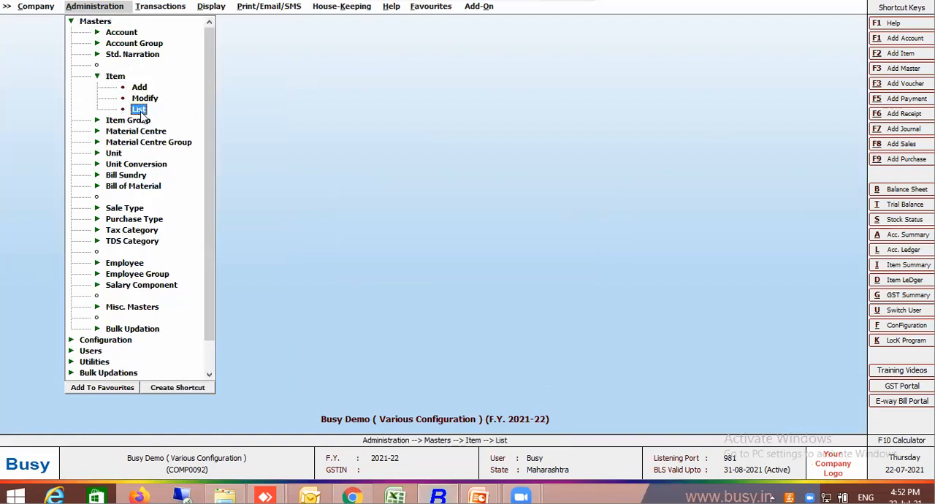
{"action": "key", "text": "Return"}
{"action": "key", "text": "Return"}
{"action": "key", "text": "Return"}
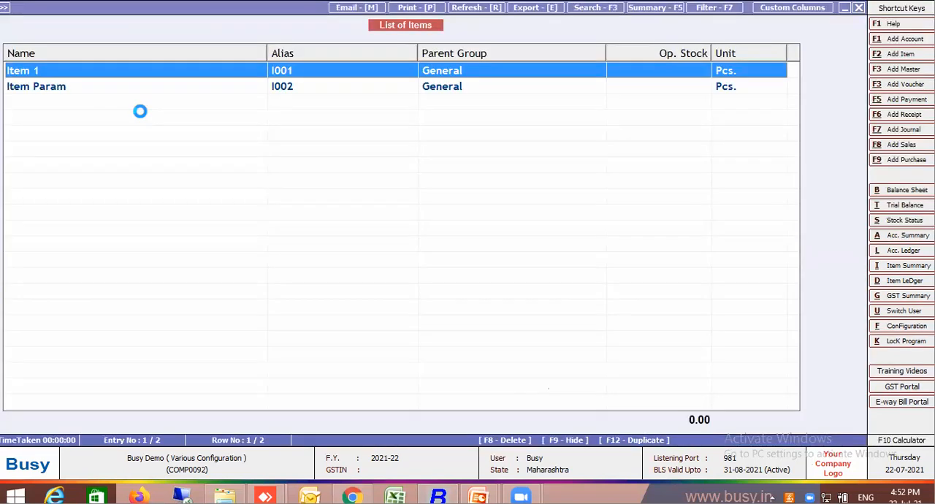
Open Item 1 to examine its print name, tax category and HSN/SAC code, and return to the item list.
{"action": "key", "text": "Return"}
{"action": "key", "text": "Return"}
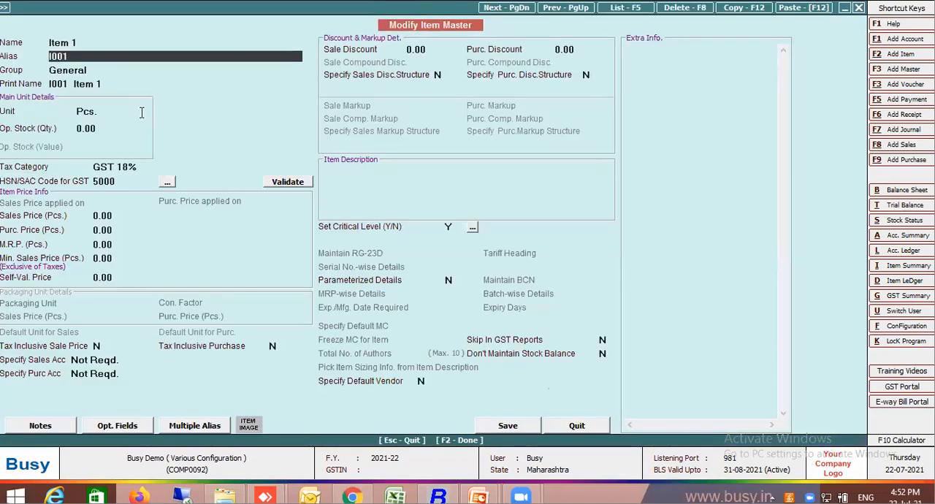
{"action": "key", "text": "Escape"}
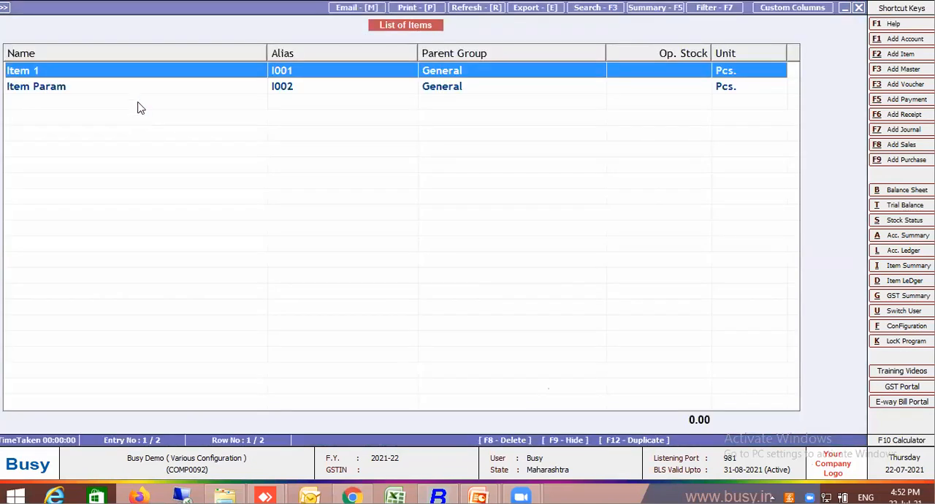
Set Item Param's HSN/SAC code for GST to 40000, save the item master, and leave the item list.
{"action": "left_click", "coordinate": [133, 87]}
{"action": "key", "text": "Return"}
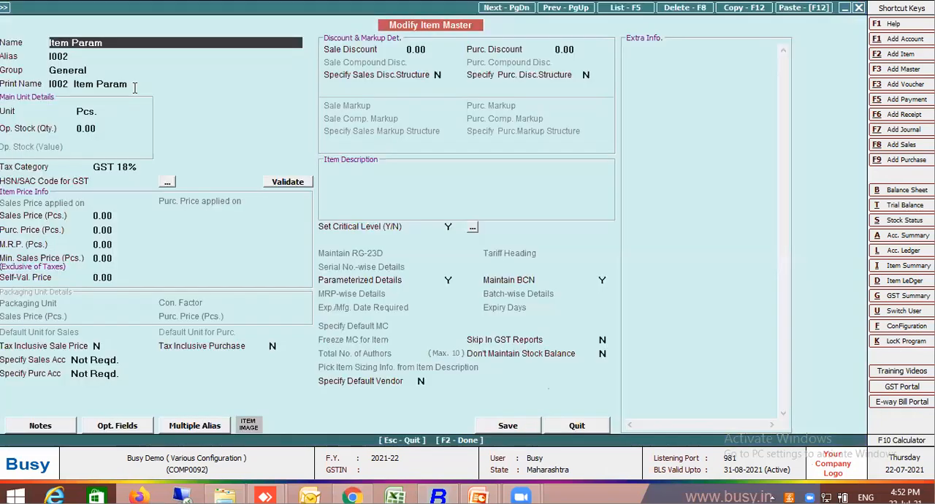
{"action": "key", "text": "Return"}
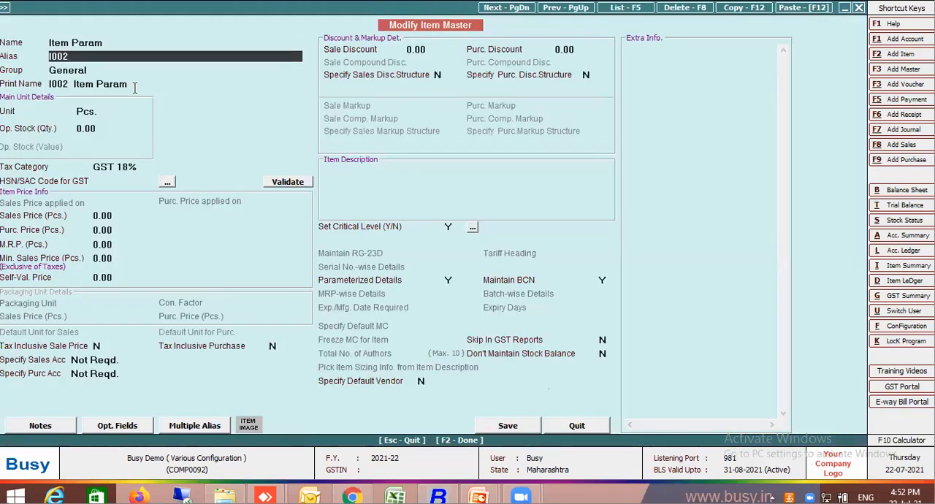
{"action": "left_click", "coordinate": [120, 180]}
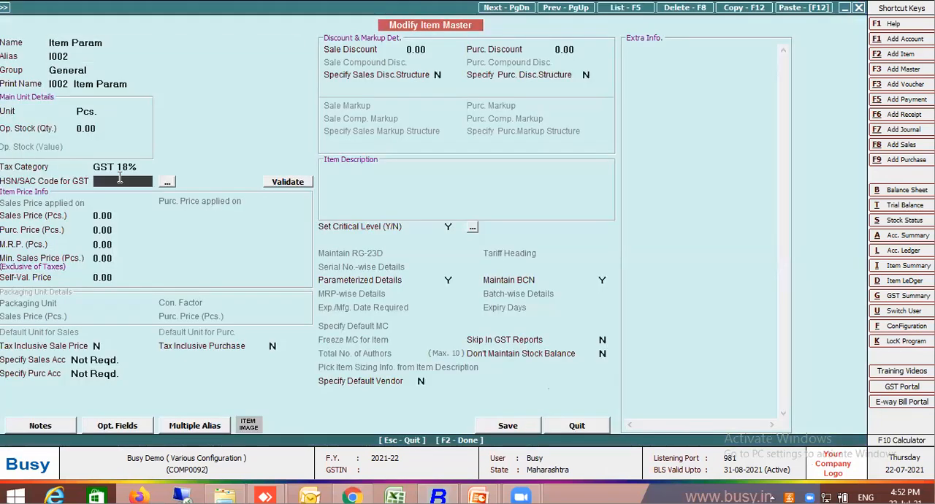
{"action": "type", "text": "40000"}
{"action": "key", "text": "F2"}
{"action": "key", "text": "Return"}
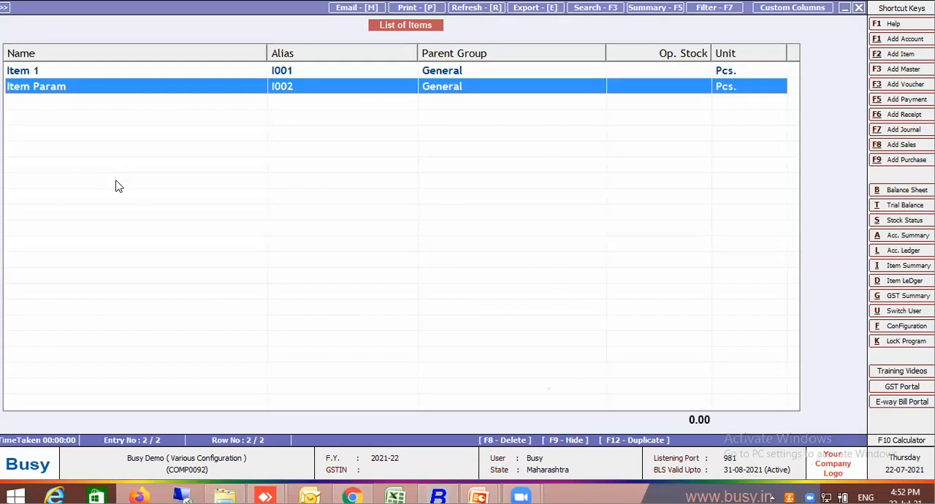
{"action": "key", "text": "Escape"}
{"action": "key", "text": "Escape"}
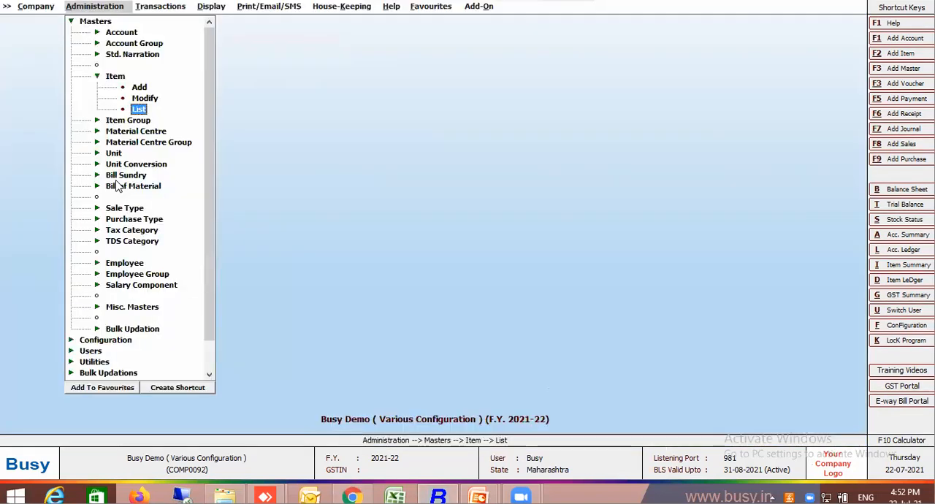
{"action": "key", "text": "Escape"}
{"action": "key", "text": "Escape"}
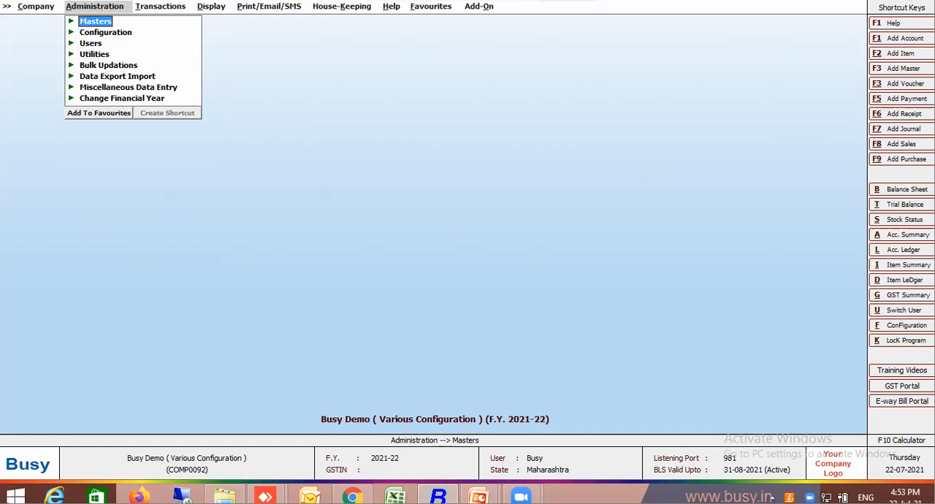
Open the bulk item tax category/HSN code update and set it to update the HSN code for all items.
{"action": "left_click", "coordinate": [119, 66]}
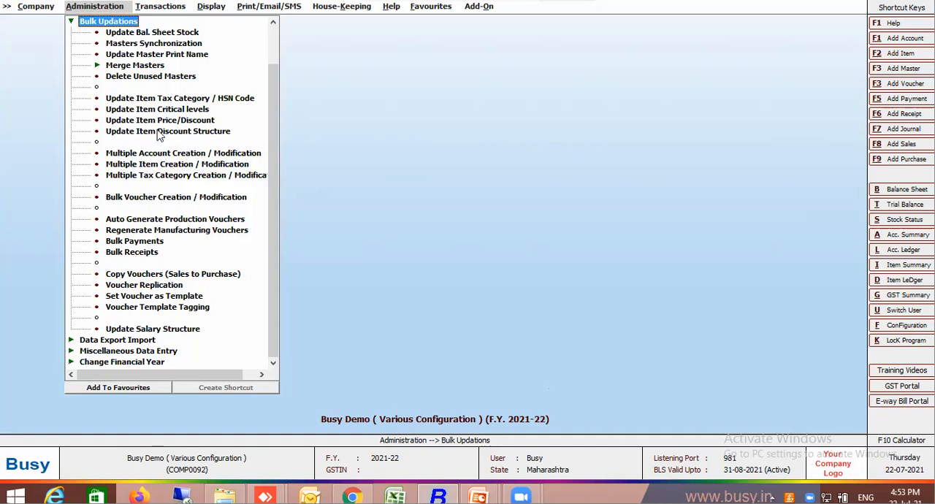
{"action": "left_click", "coordinate": [156, 103]}
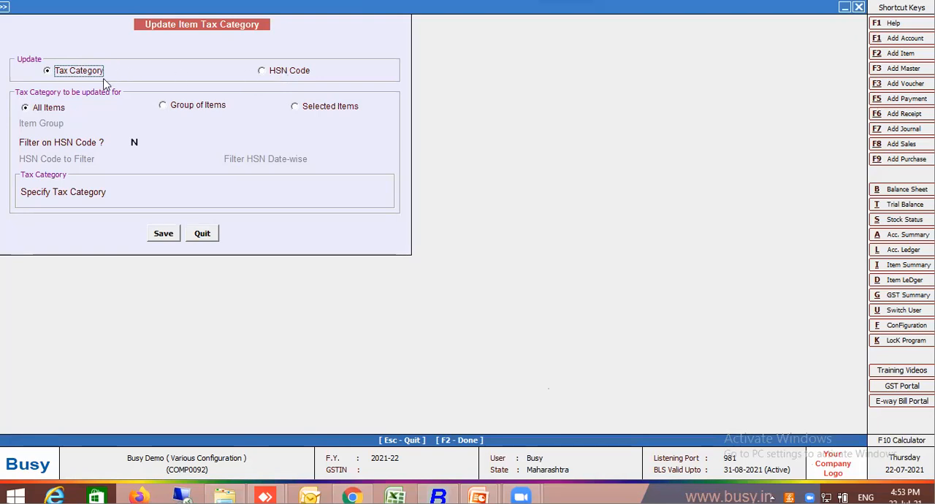
{"action": "left_click", "coordinate": [283, 73]}
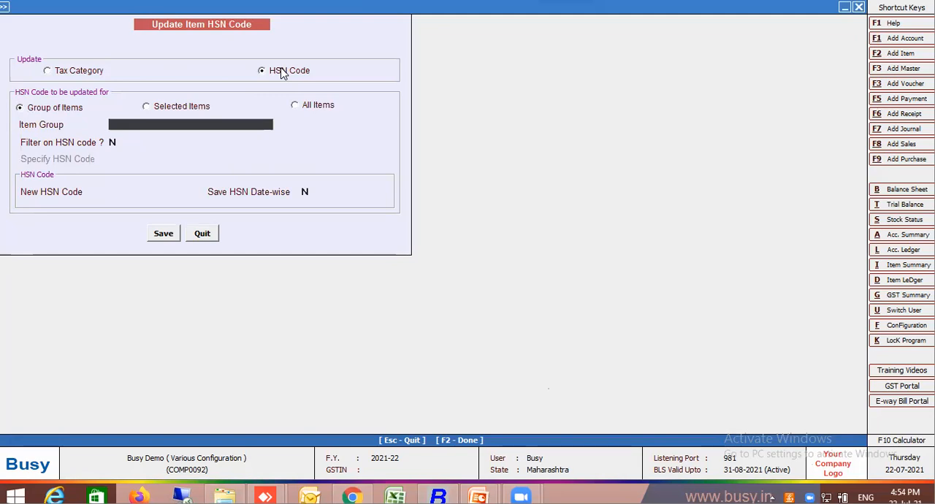
{"action": "key", "text": "space"}
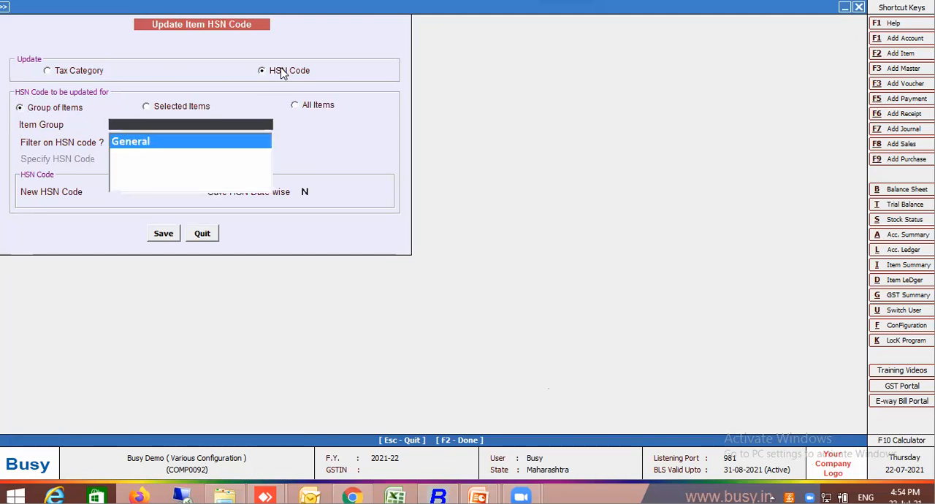
{"action": "left_click", "coordinate": [314, 106]}
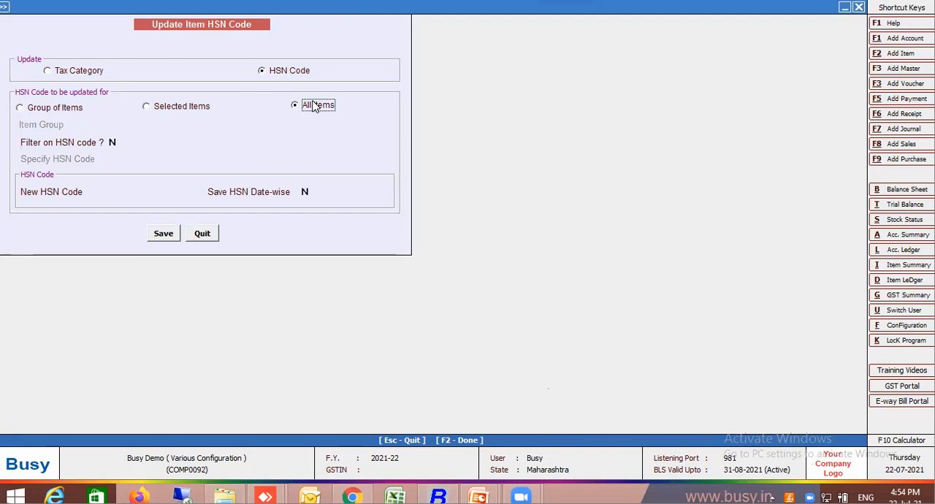
Filter the update on HSN code 5000 and enter 5001 as the new HSN code.
{"action": "left_click", "coordinate": [115, 142]}
{"action": "type", "text": "Y"}
{"action": "key", "text": "Return"}
{"action": "type", "text": "5000"}
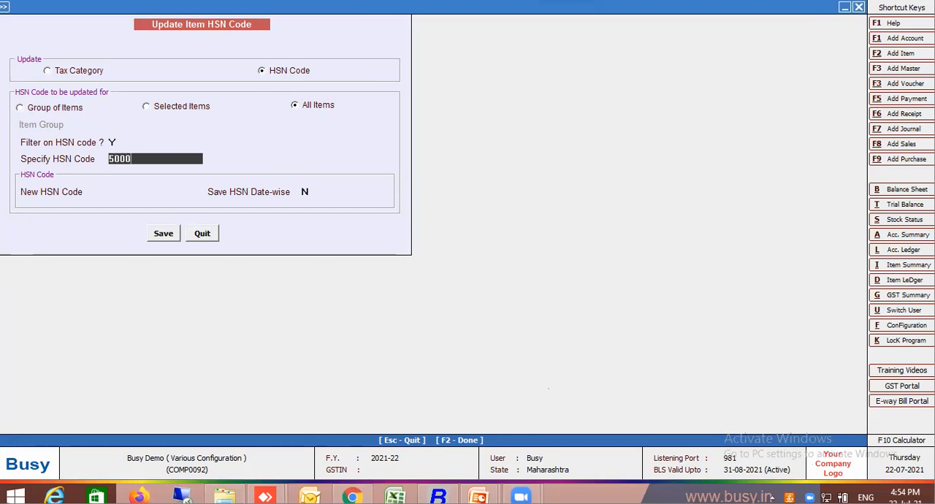
{"action": "key", "text": "Return"}
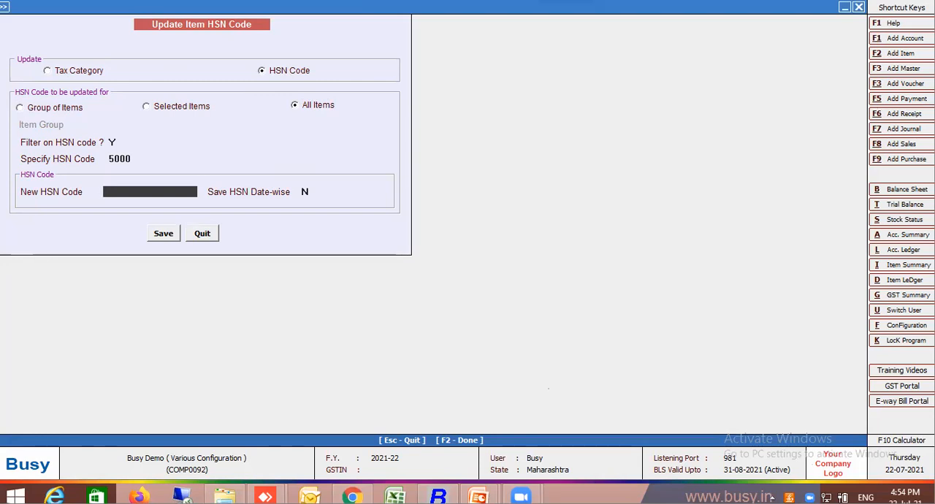
{"action": "type", "text": "5001"}
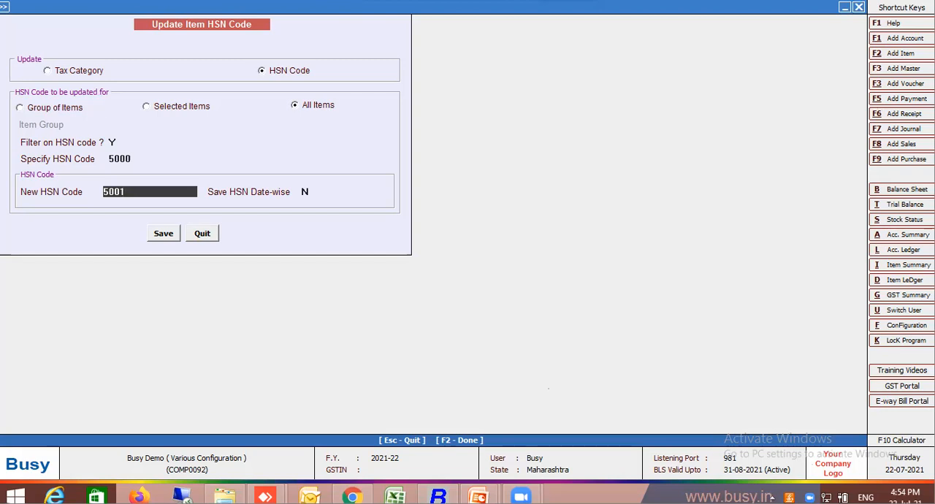
Enable date-wise saving of the new HSN code with the effective date 10-06-2021.
{"action": "left_click", "coordinate": [307, 192]}
{"action": "type", "text": "Y"}
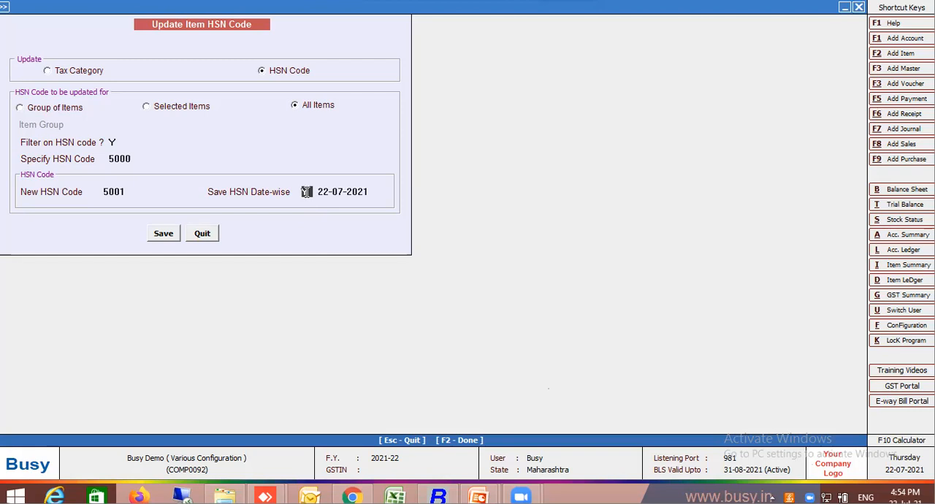
{"action": "key", "text": "Return"}
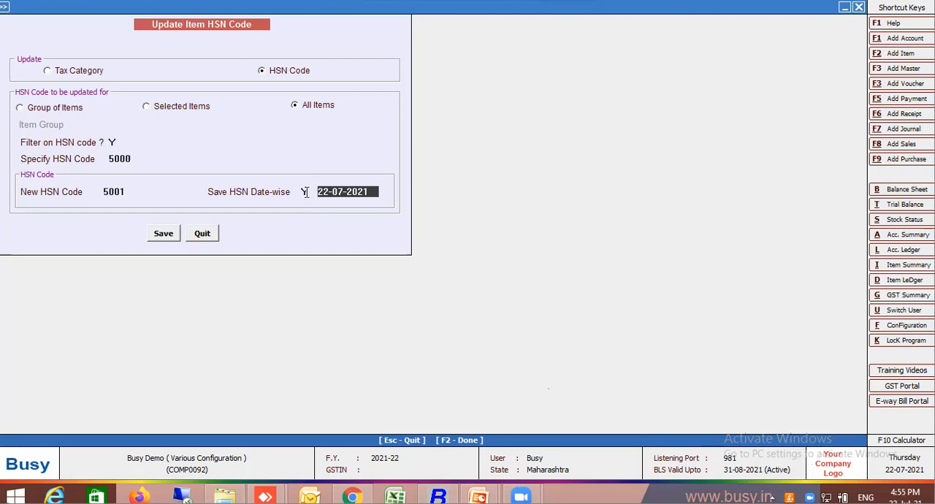
{"action": "left_click", "coordinate": [306, 191]}
{"action": "type", "text": "n"}
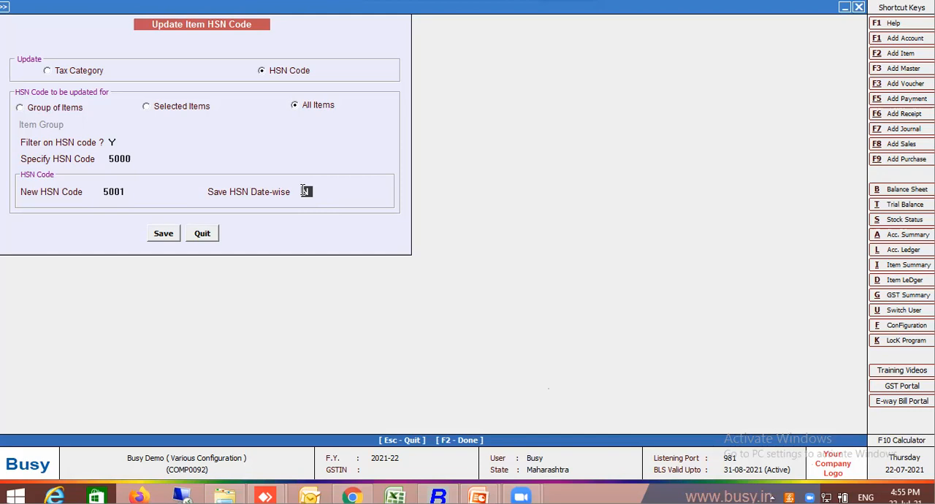
{"action": "type", "text": "y"}
{"action": "key", "text": "Return"}
{"action": "type", "text": "10.6"}
{"action": "key", "text": "Return"}
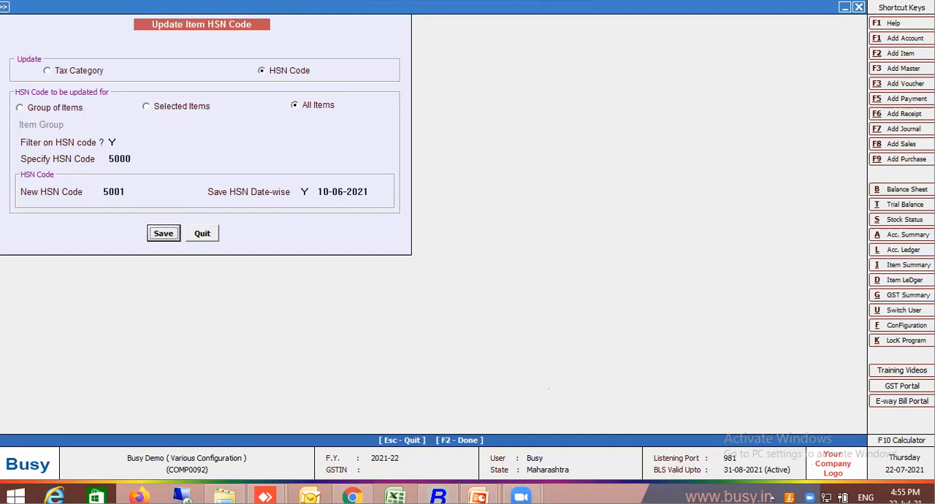
Save and run the bulk HSN code update in the item masters.
{"action": "left_click", "coordinate": [156, 231]}
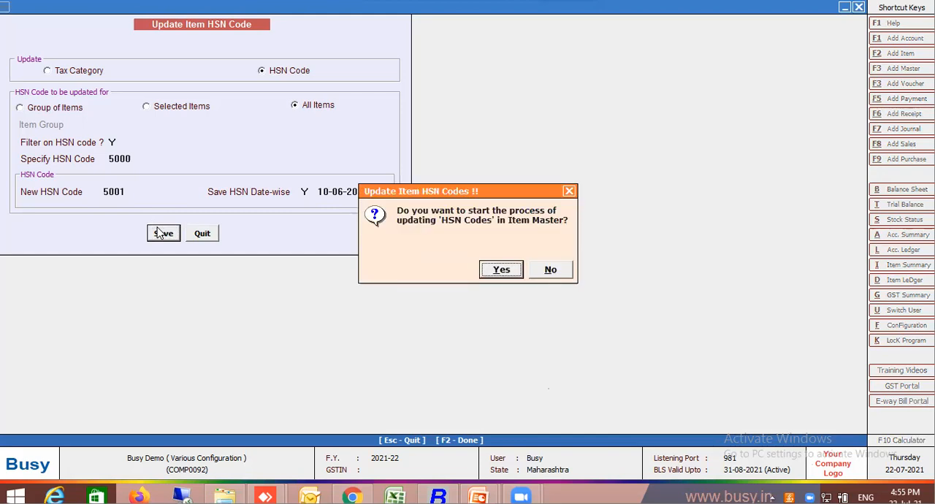
{"action": "left_click", "coordinate": [494, 269]}
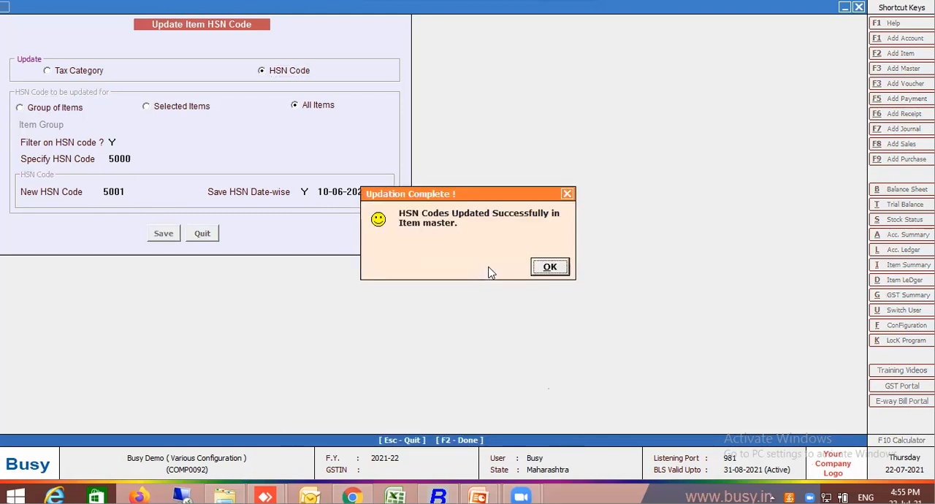
{"action": "left_click", "coordinate": [560, 268]}
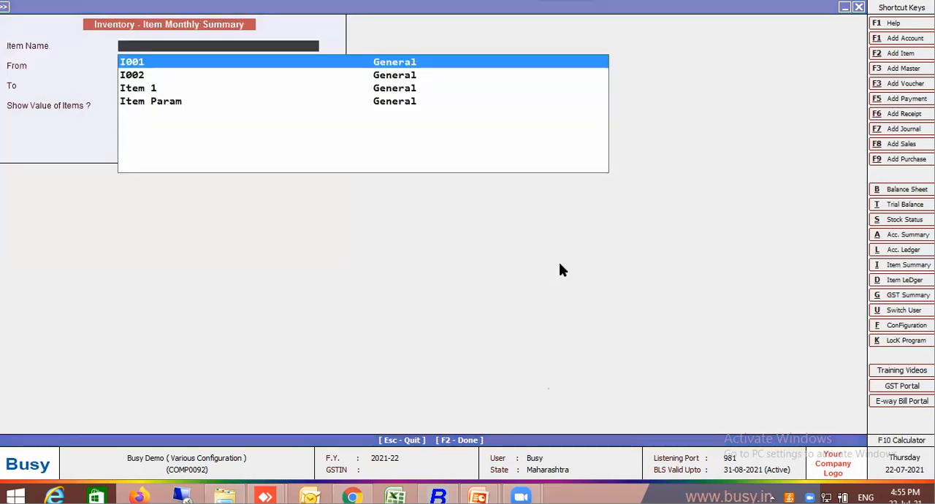
Open the Item 1 master and examine its date-wise HSN information.
{"action": "key", "text": "Down"}
{"action": "key", "text": "Down"}
{"action": "key", "text": "Return"}
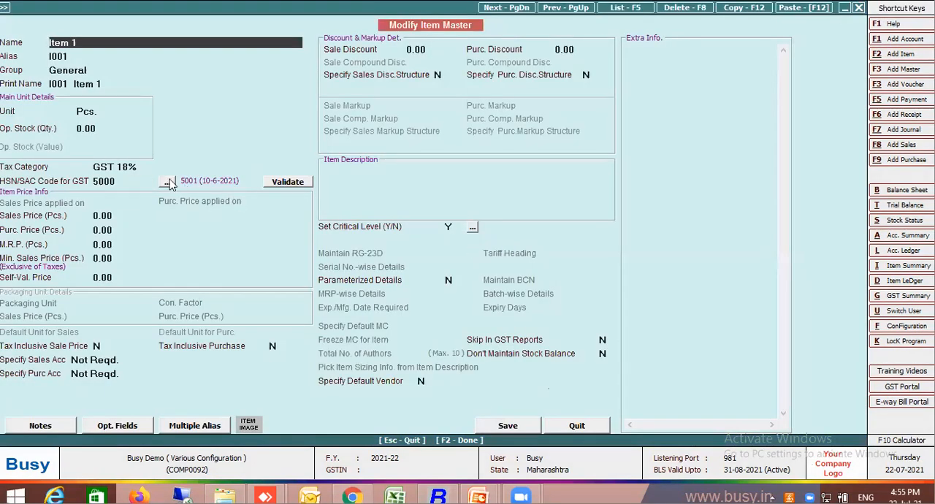
{"action": "left_click", "coordinate": [168, 181]}
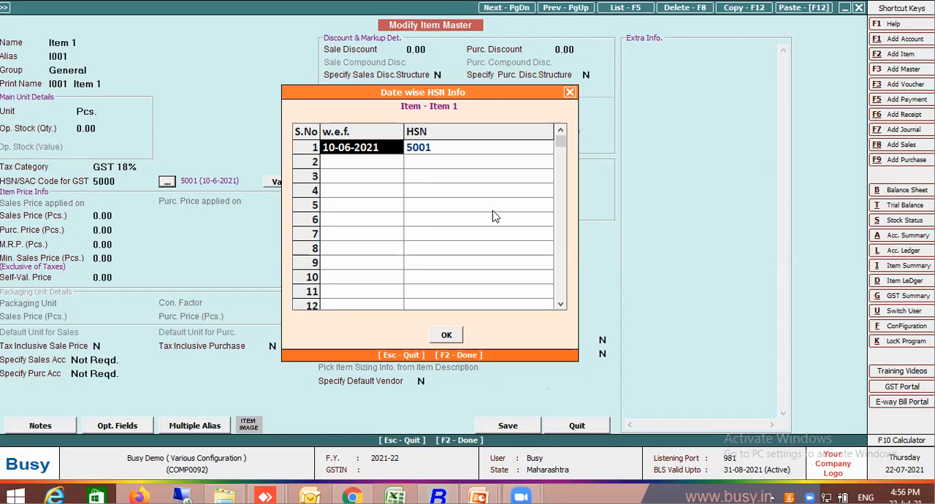
{"action": "key", "text": "F2"}
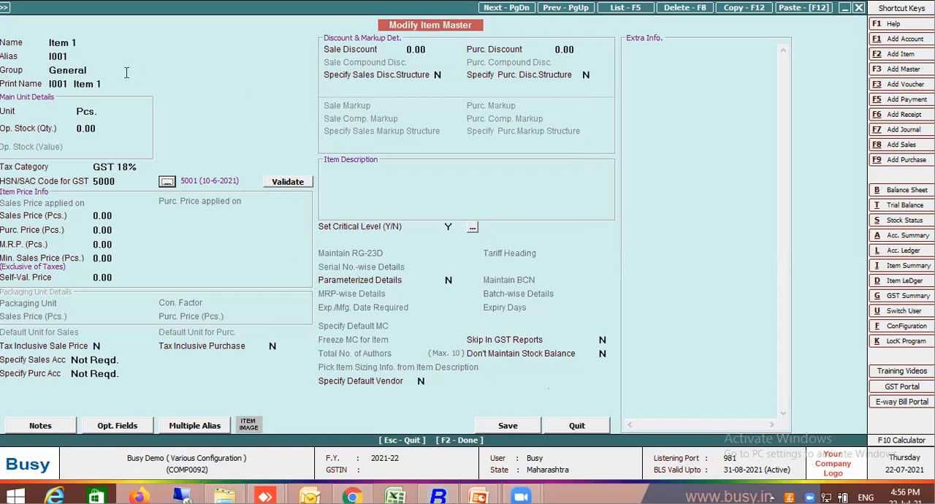
From Item 1's tax category, create a new tax category GST18%->12% of type Goods with an 18% IGST rate.
{"action": "left_click", "coordinate": [103, 182]}
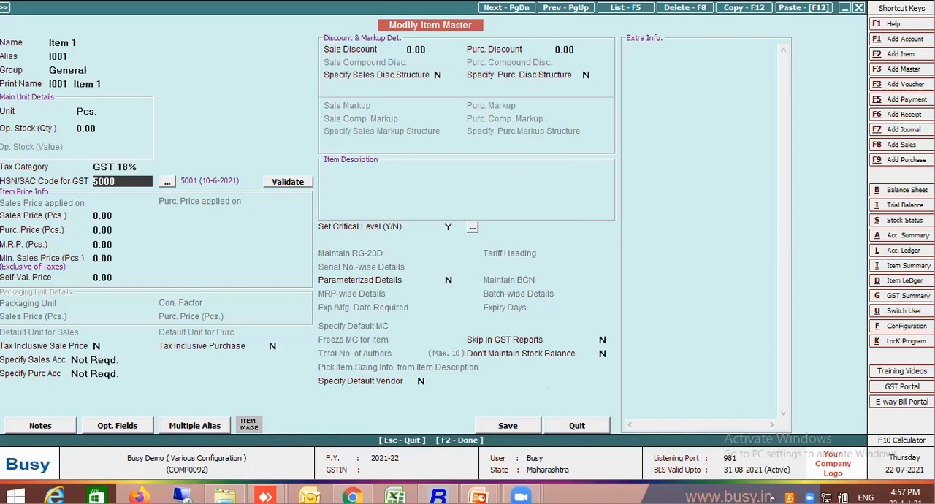
{"action": "left_click", "coordinate": [133, 168]}
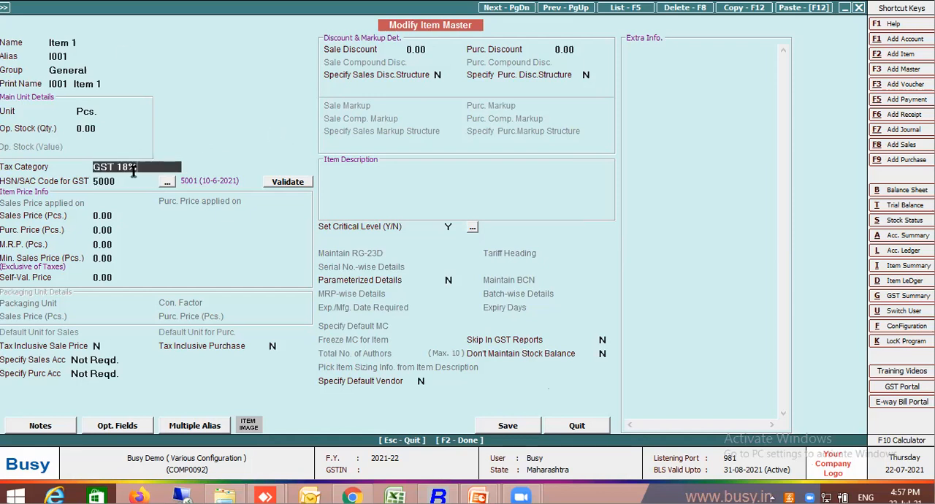
{"action": "left_click", "coordinate": [131, 169]}
{"action": "key", "text": "F3"}
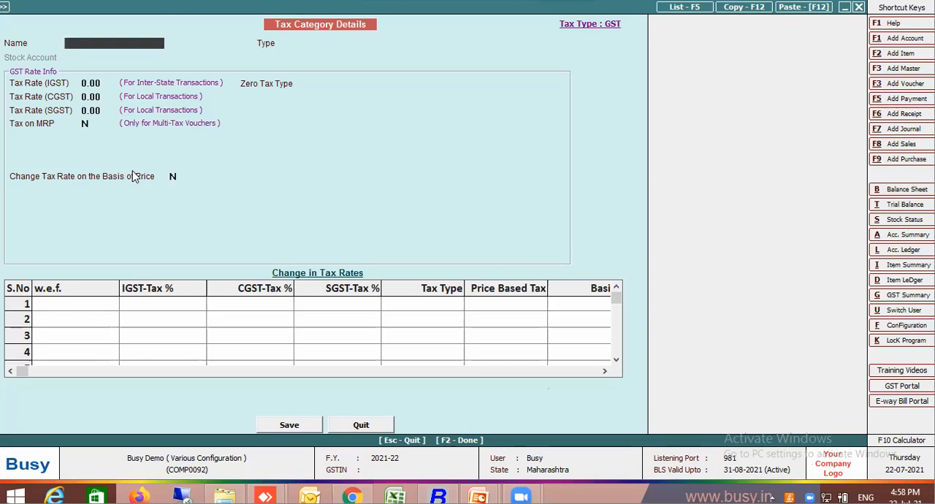
{"action": "type", "text": "GST18%->12%"}
{"action": "key", "text": "Return"}
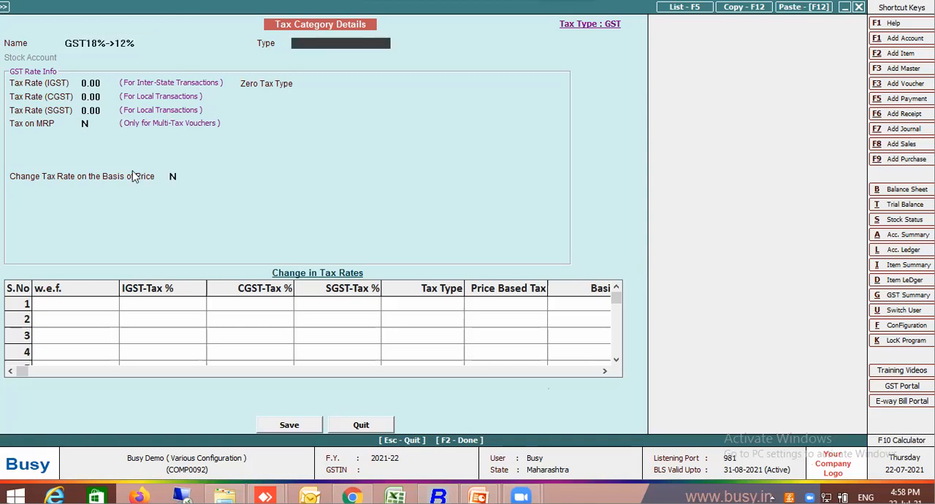
{"action": "key", "text": "Return"}
{"action": "type", "text": "18"}
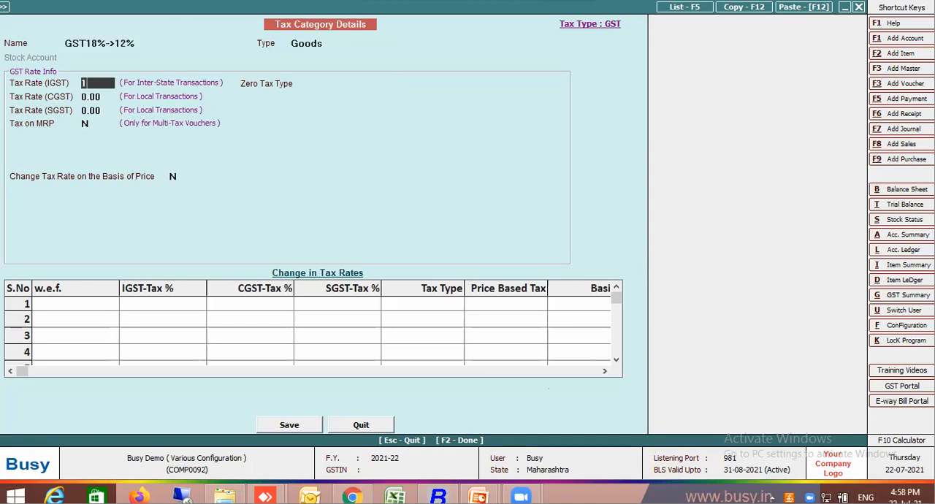
{"action": "key", "text": "Return"}
{"action": "key", "text": "Return"}
{"action": "key", "text": "Return"}
{"action": "key", "text": "Return"}
{"action": "key", "text": "Return"}
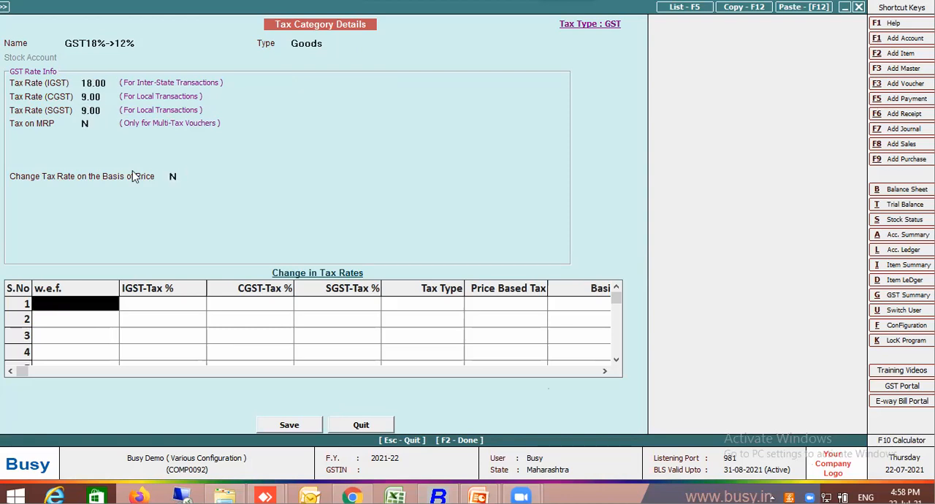
Add a tax rate change to 12% IGST effective 20-07-2021 and save the tax category.
{"action": "type", "text": "2"}
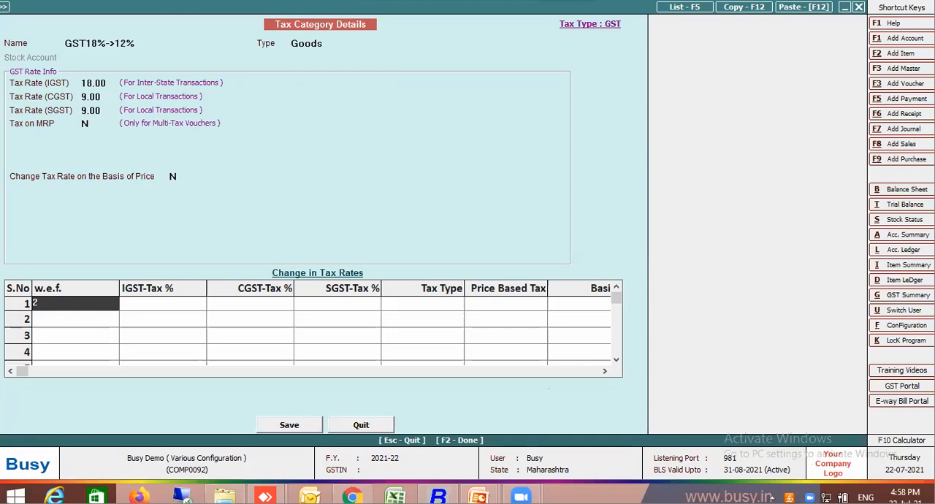
{"action": "type", "text": "0.7"}
{"action": "key", "text": "Return"}
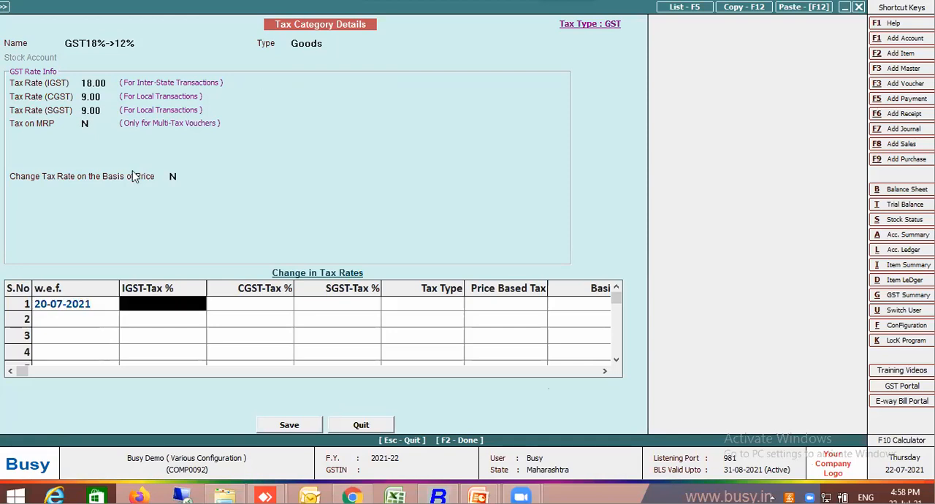
{"action": "key", "text": "Return"}
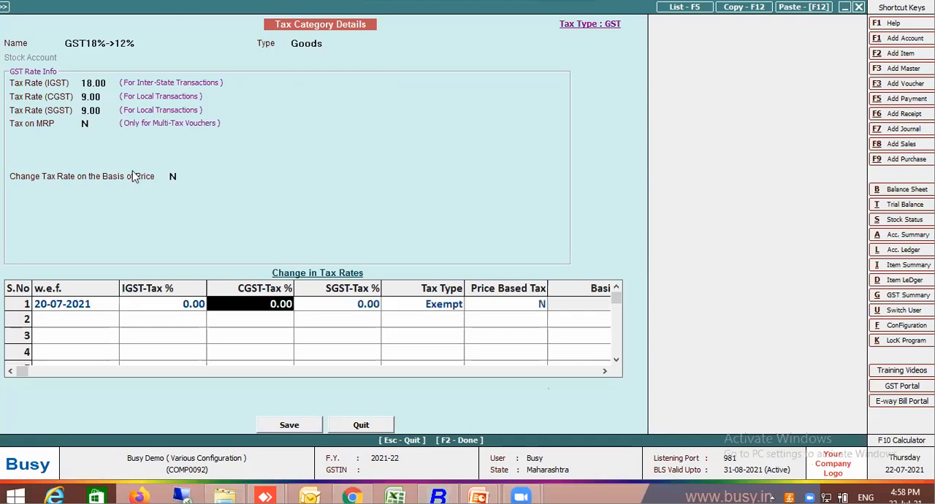
{"action": "left_click", "coordinate": [163, 304]}
{"action": "type", "text": "12"}
{"action": "key", "text": "Return"}
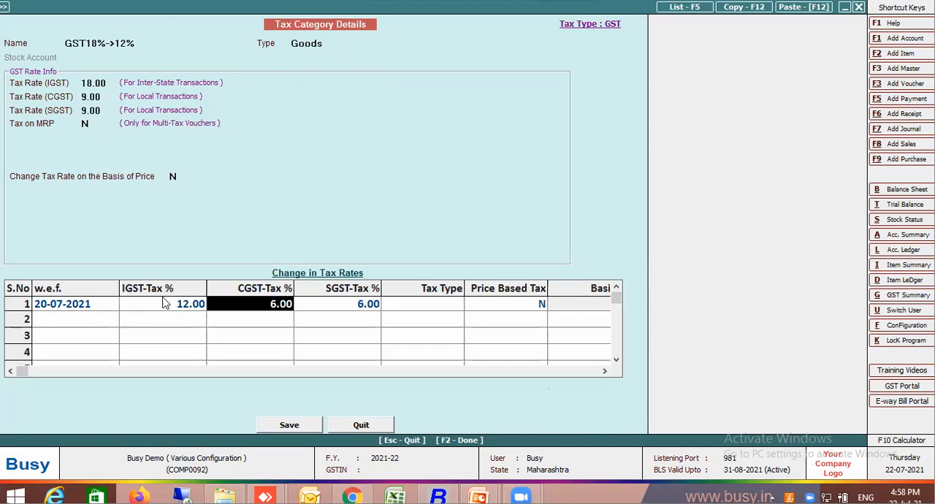
{"action": "key", "text": "Return"}
{"action": "key", "text": "Return"}
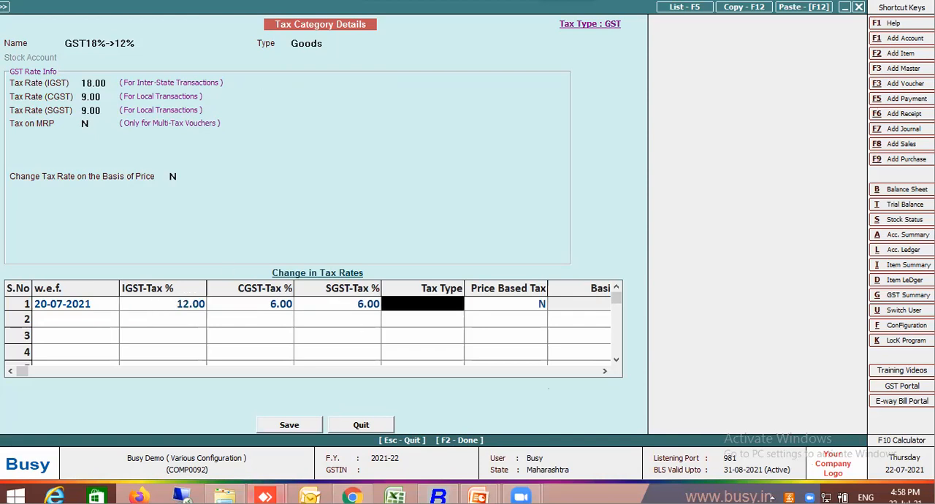
{"action": "left_click", "coordinate": [301, 426]}
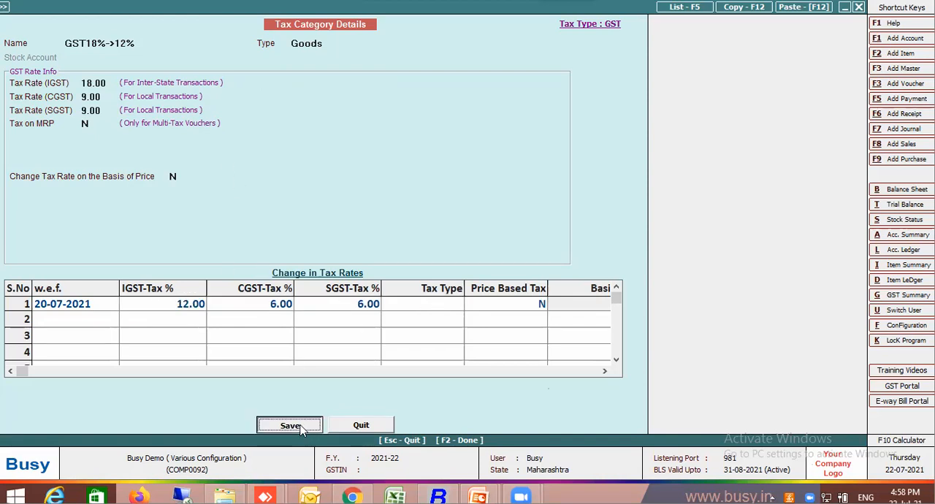
{"action": "left_click", "coordinate": [501, 269]}
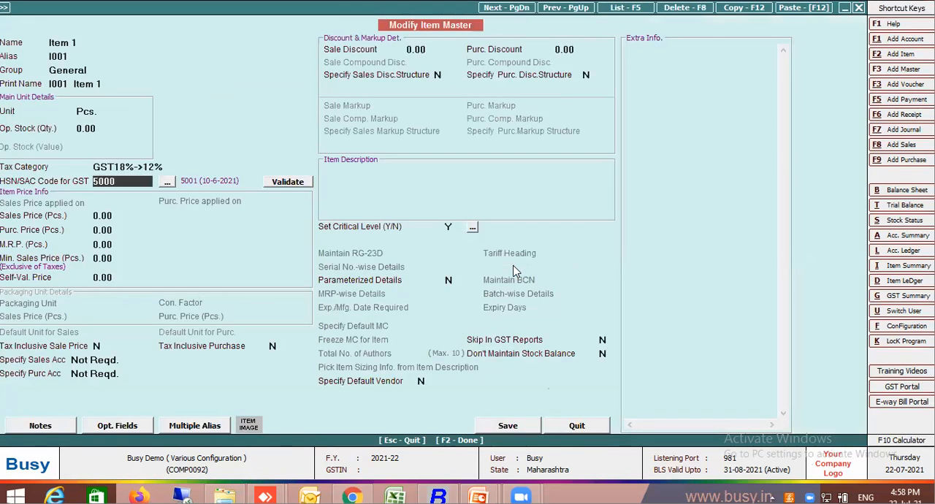
Leave the Item 1 master and the item monthly summary form, returning to the bulk update commands.
{"action": "key", "text": "Escape"}
{"action": "key", "text": "Return"}
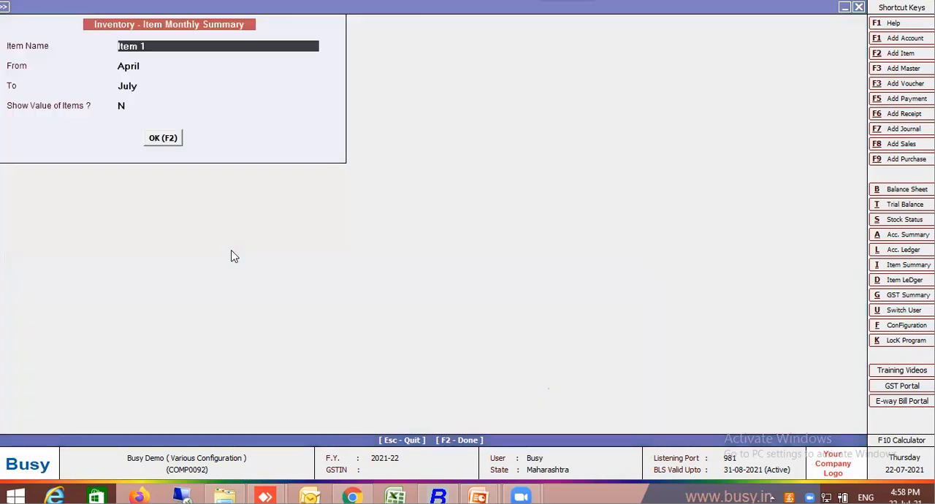
{"action": "key", "text": "Escape"}
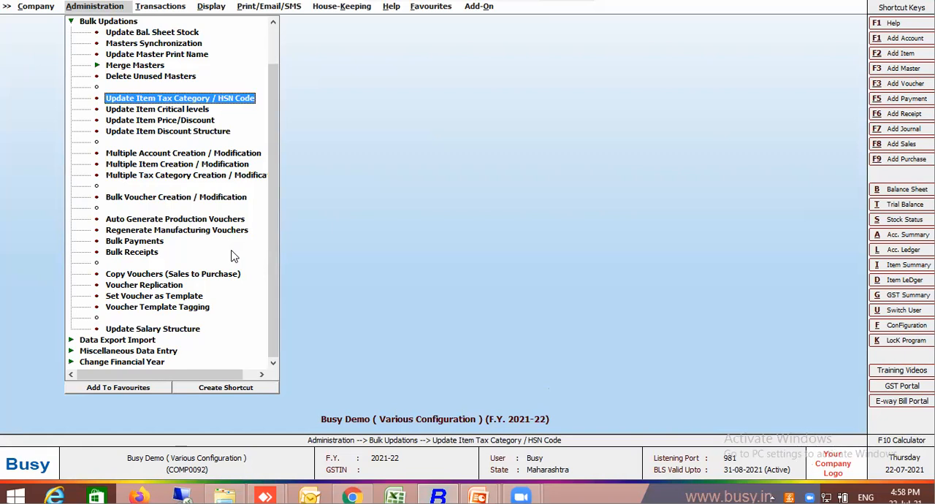
Set up the item tax category update for all items, filtering on HSN code 5000 with the date-wise HSN filter enabled.
{"action": "key", "text": "Return"}
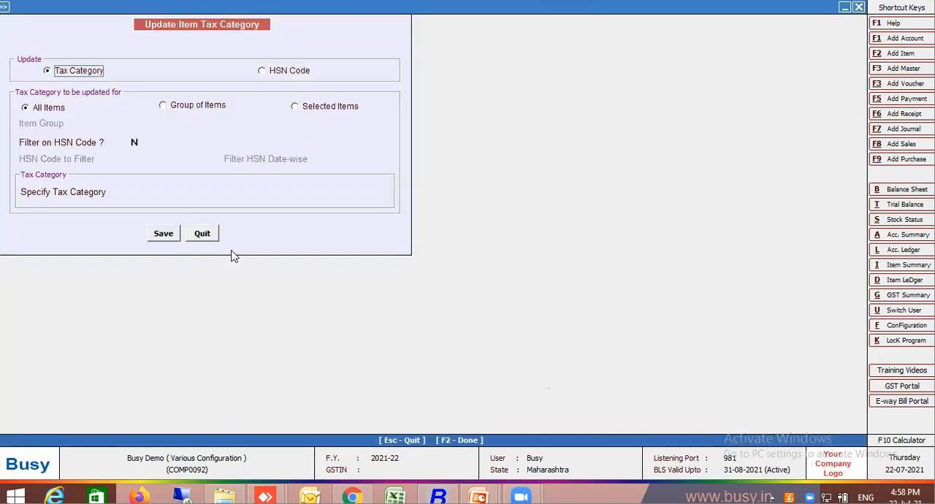
{"action": "left_click", "coordinate": [134, 143]}
{"action": "type", "text": "Y"}
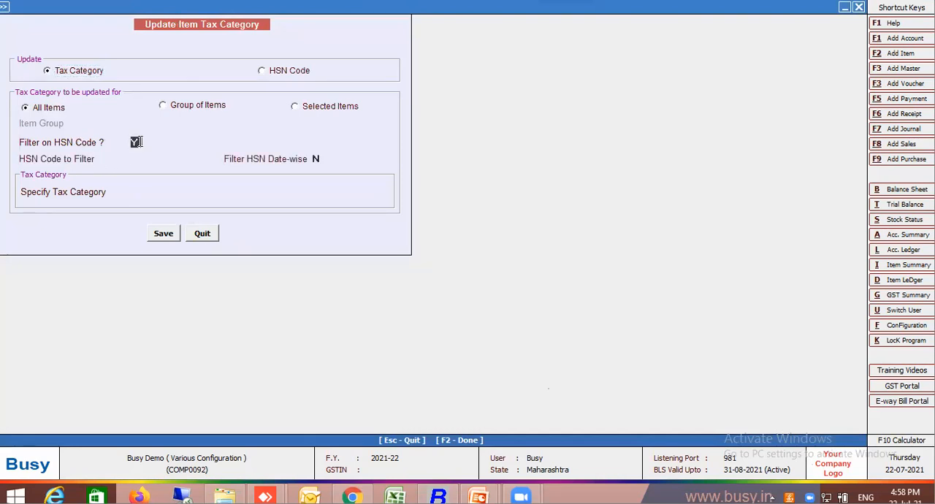
{"action": "key", "text": "Return"}
{"action": "type", "text": "5000"}
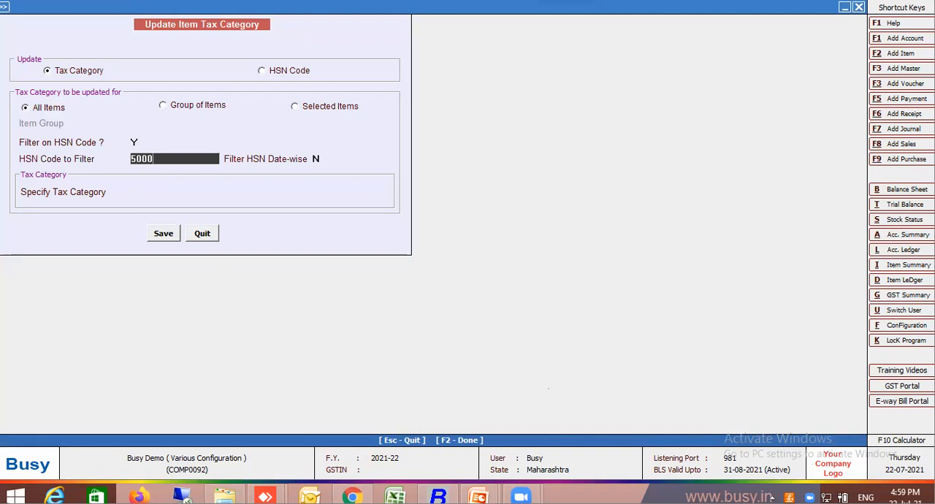
{"action": "key", "text": "Return"}
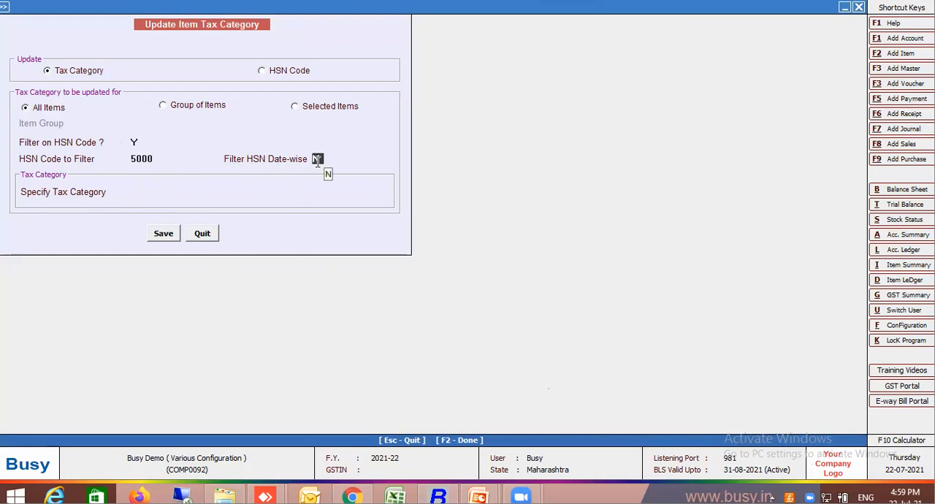
{"action": "type", "text": "Y"}
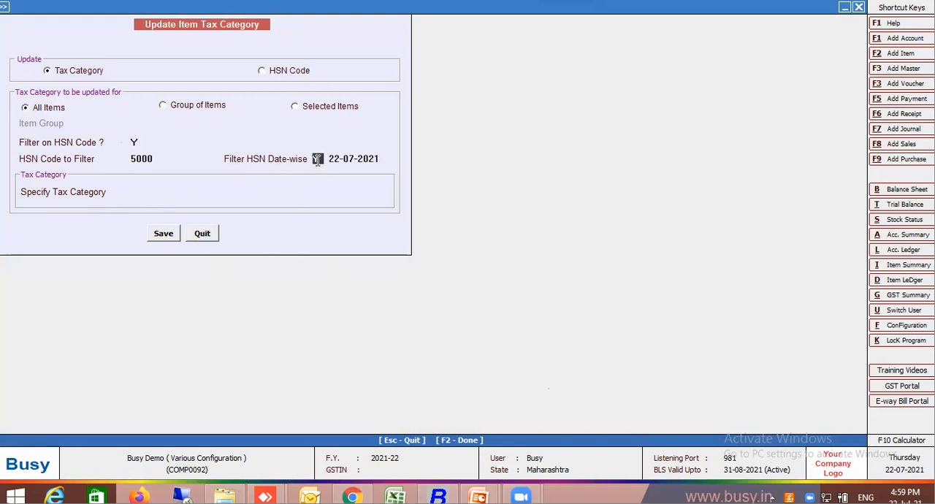
Change the HSN code to filter to 5001 and accept 22-07-2021 as the date-wise filter date.
{"action": "left_click", "coordinate": [141, 161]}
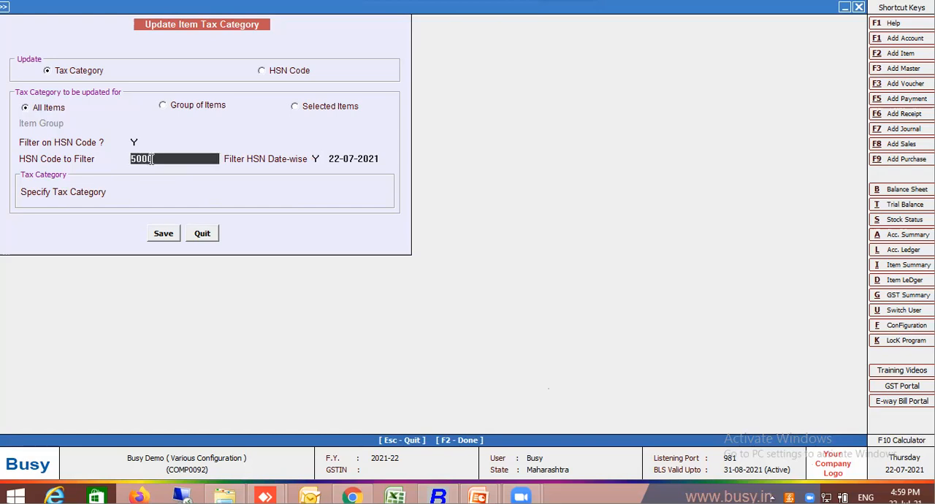
{"action": "key", "text": "BackSpace"}
{"action": "type", "text": "1"}
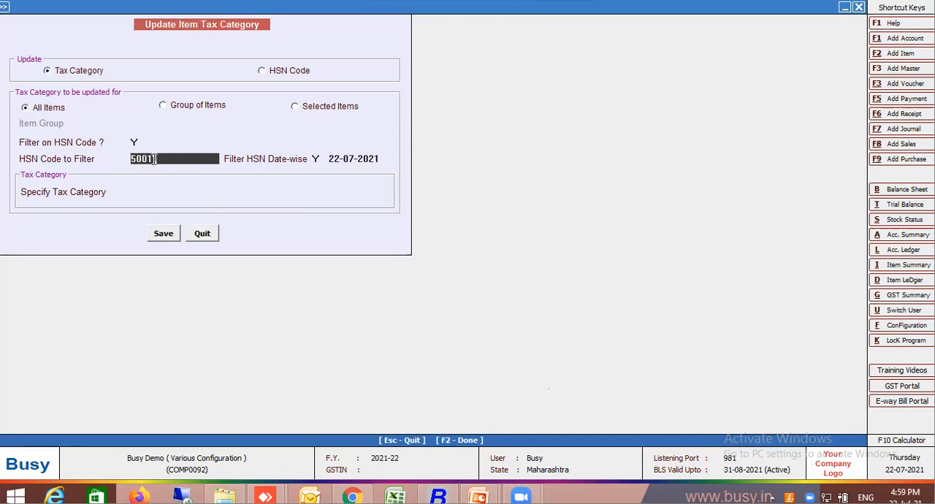
{"action": "key", "text": "Return"}
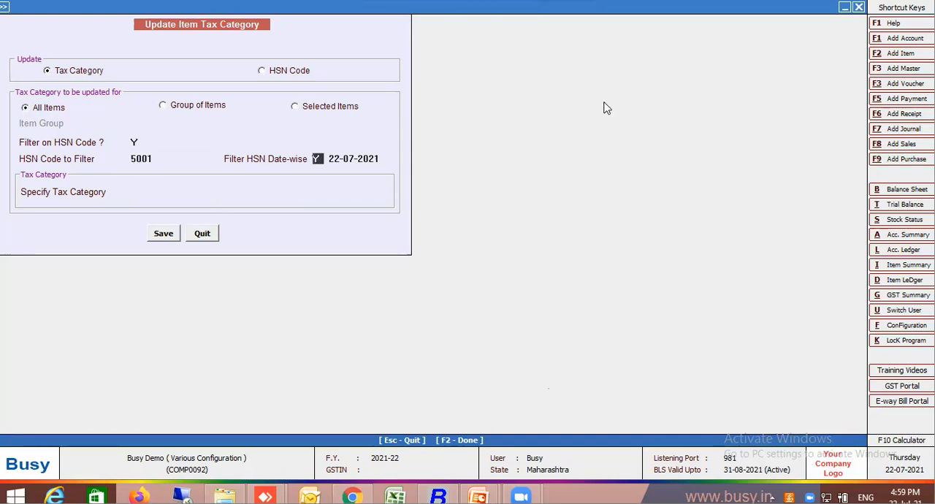
{"action": "key", "text": "Return"}
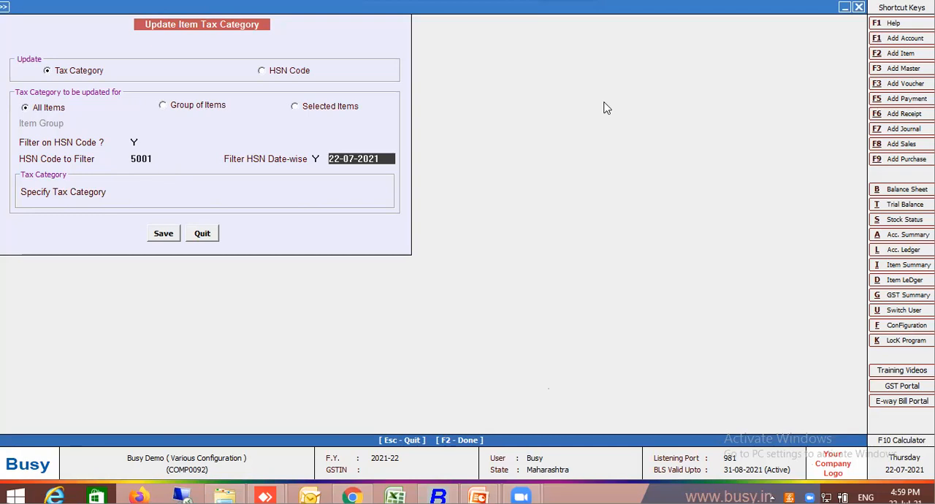
{"action": "key", "text": "Return"}
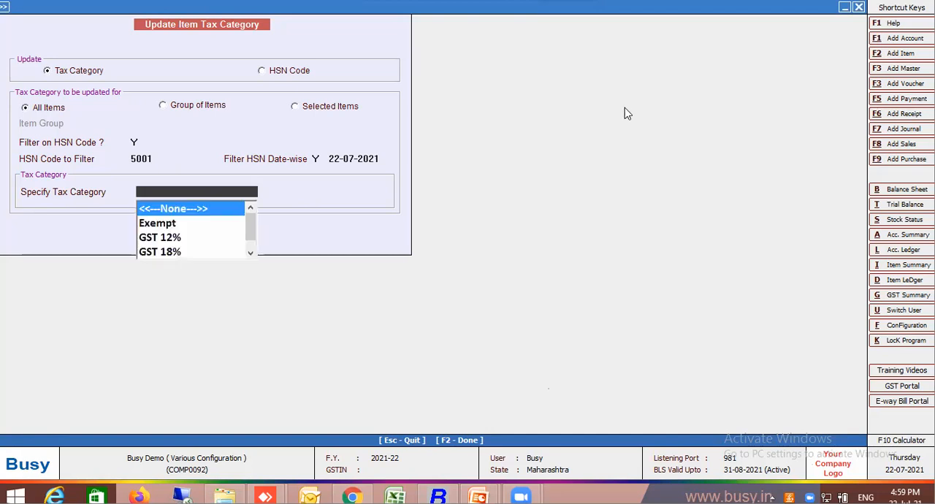
Specify GST18%->12% as the tax category for the filtered items and save the bulk update.
{"action": "type", "text": "gst"}
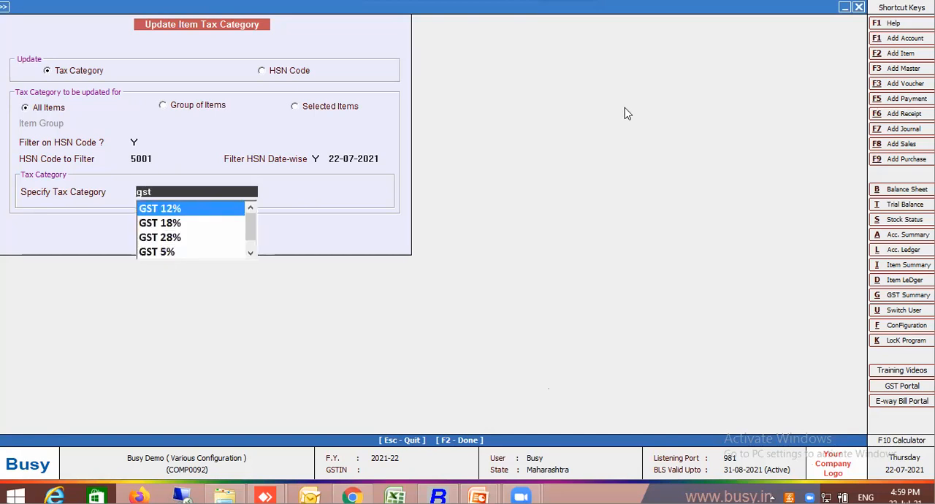
{"action": "type", "text": " 18"}
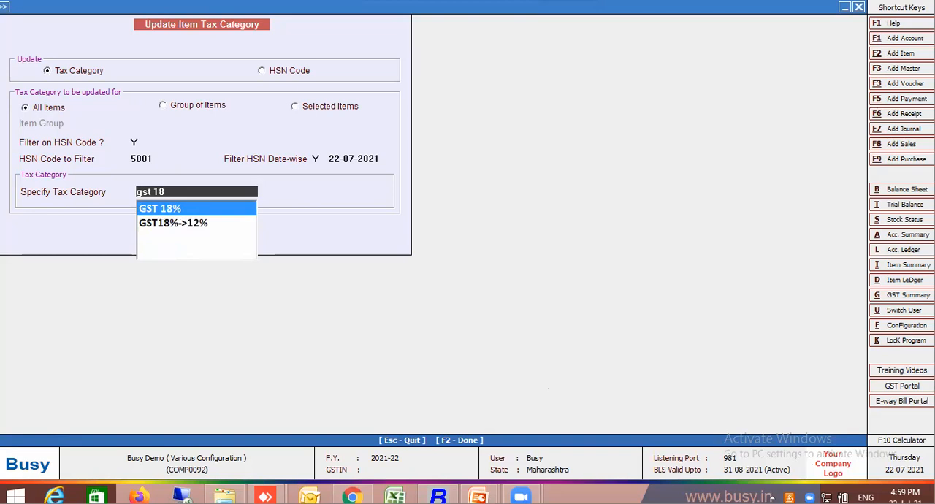
{"action": "left_click", "coordinate": [186, 224]}
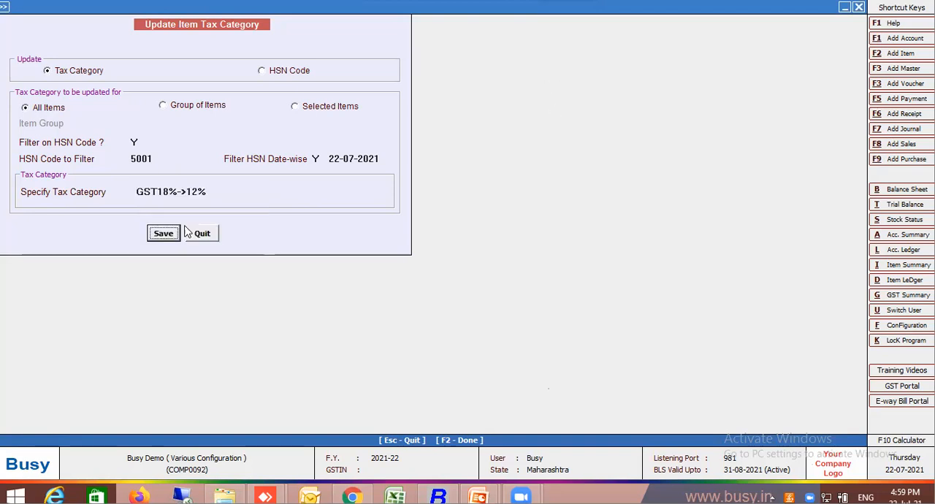
{"action": "left_click", "coordinate": [163, 235]}
{"action": "left_click", "coordinate": [493, 270]}
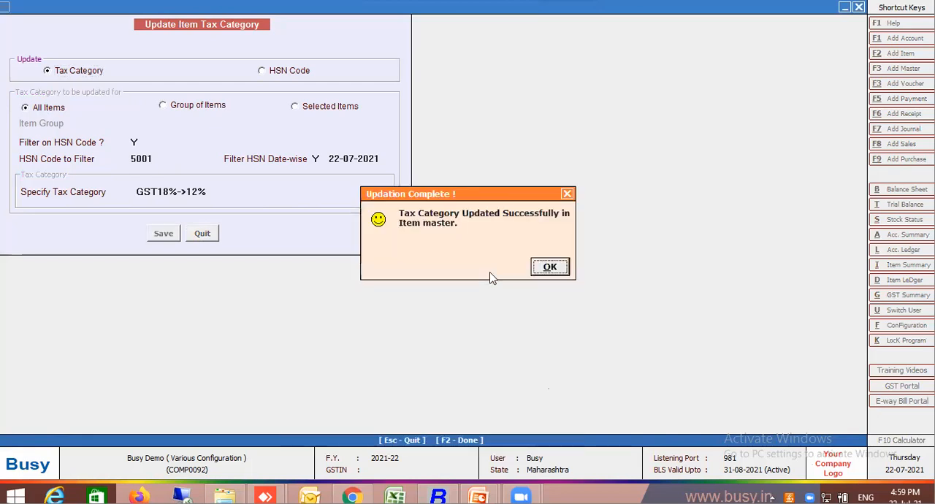
{"action": "left_click", "coordinate": [543, 267]}
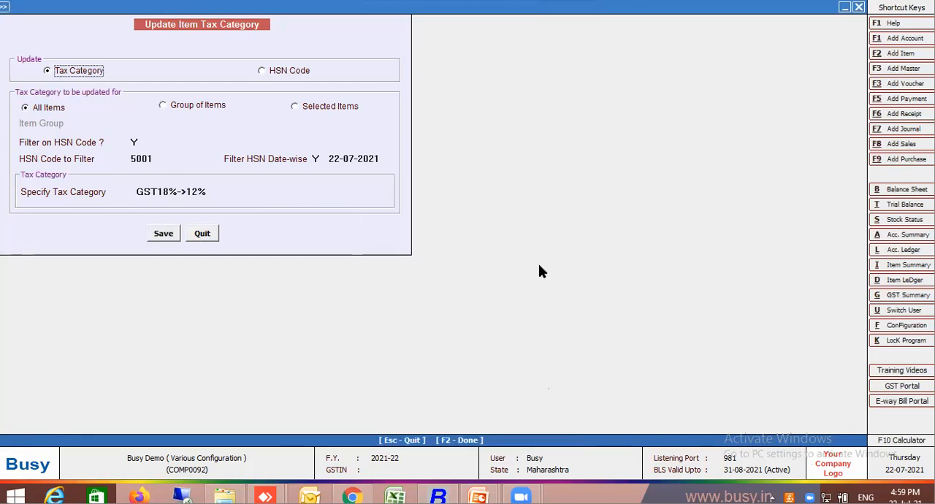
Open the Item 1 master from the item monthly summary form and examine its tax category.
{"action": "key", "text": "alt+i"}
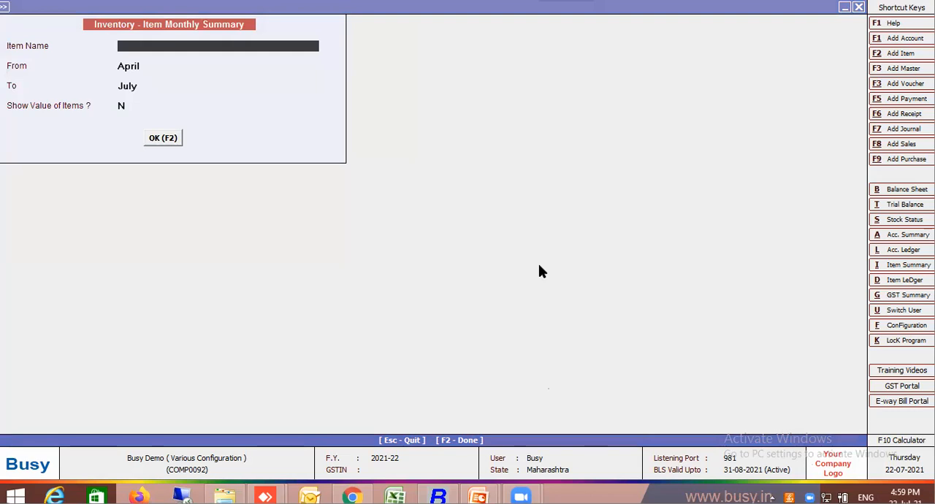
{"action": "key", "text": "space"}
{"action": "key", "text": "Down"}
{"action": "key", "text": "Down"}
{"action": "key", "text": "Return"}
{"action": "key", "text": "Escape"}
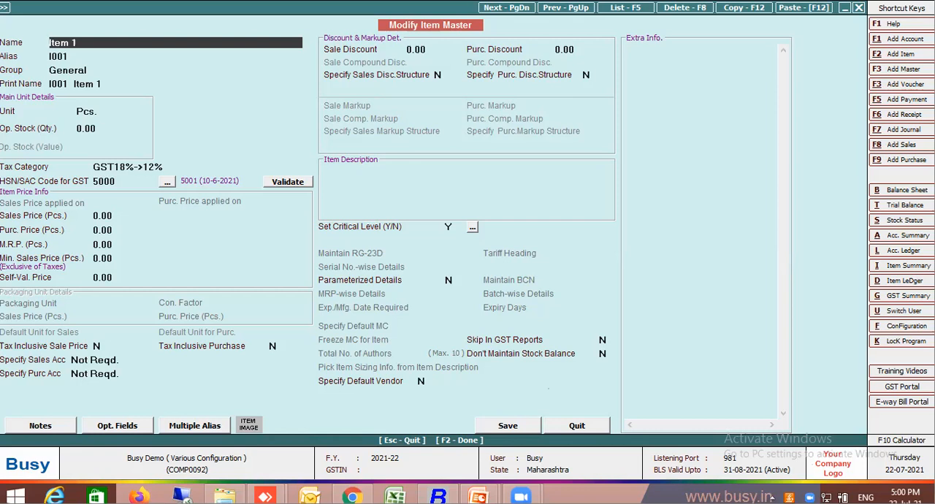
Switch to the PowerPoint slide show and reveal the bullets on replacing HSN Code and GST % with effect from.
{"action": "mouse_move", "coordinate": [479, 496]}
{"action": "left_click", "coordinate": [542, 431]}
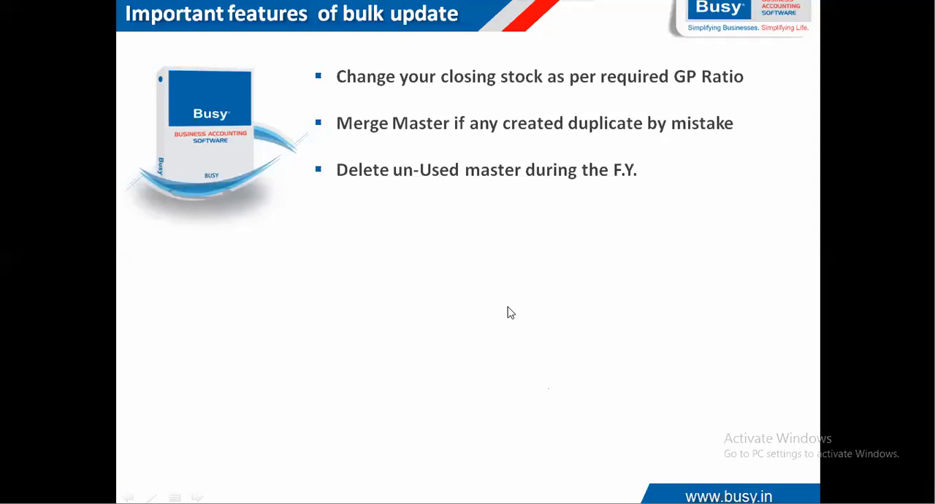
{"action": "left_click", "coordinate": [510, 311]}
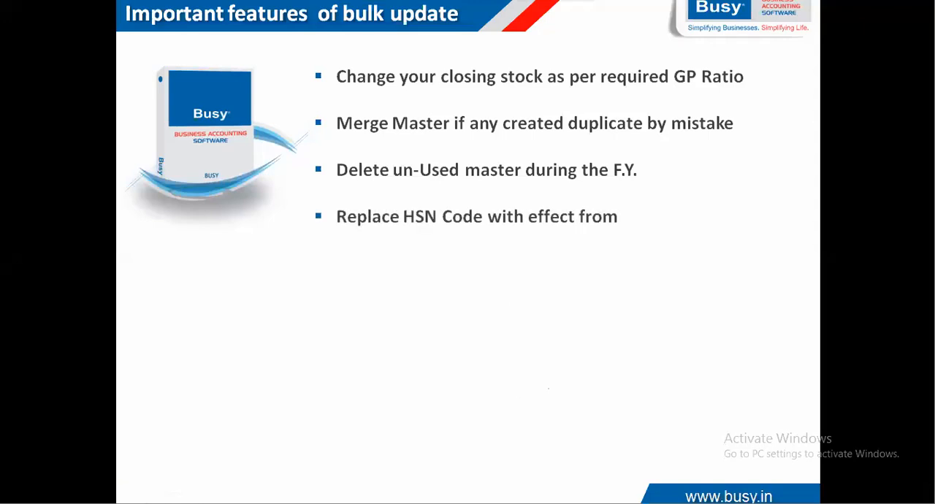
{"action": "key", "text": "Right"}
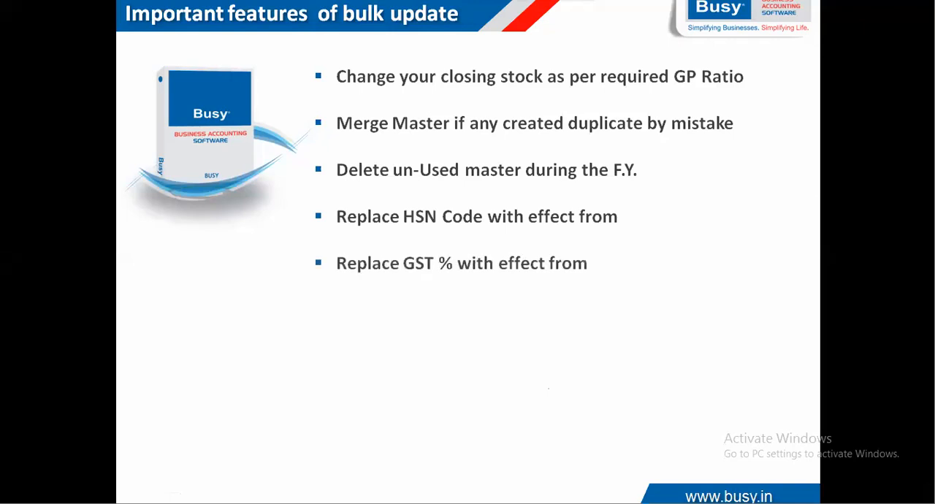
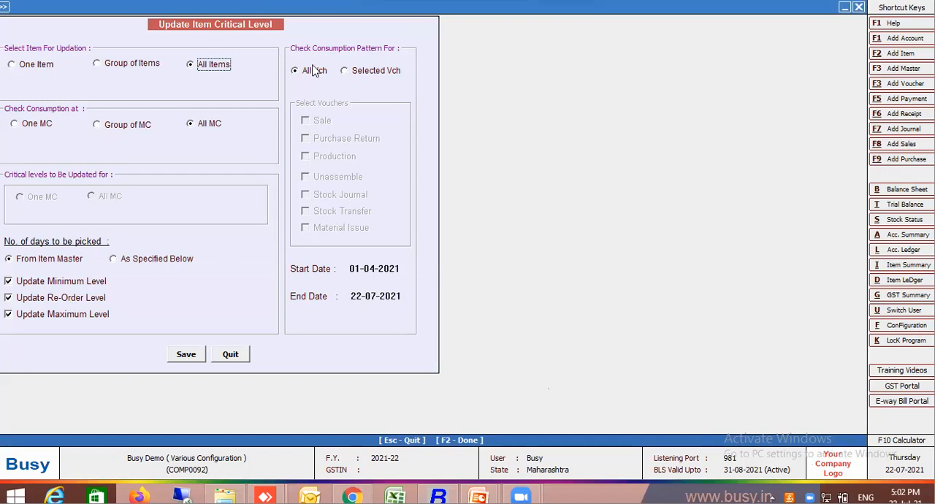
Restrict the consumption pattern check to Sale vouchers and pick the number of days As Specified Below.
{"action": "left_click", "coordinate": [367, 71]}
{"action": "left_click", "coordinate": [306, 121]}
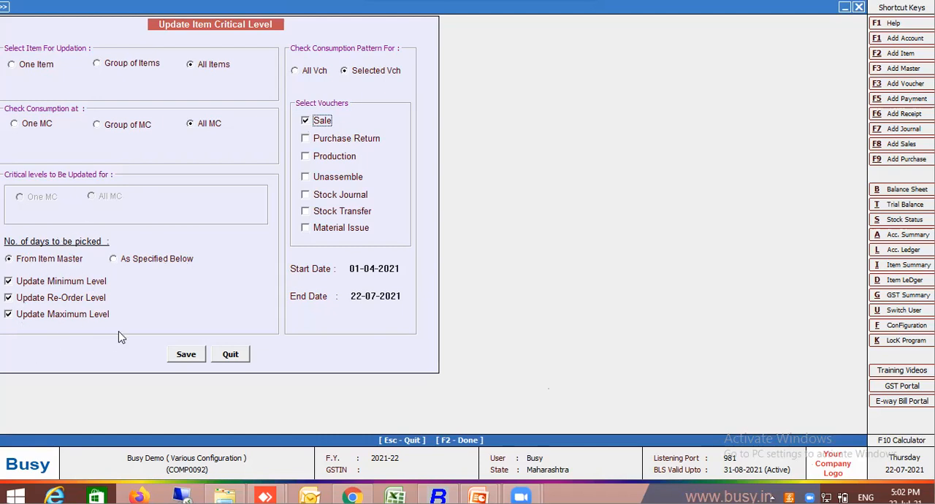
{"action": "left_click", "coordinate": [155, 260]}
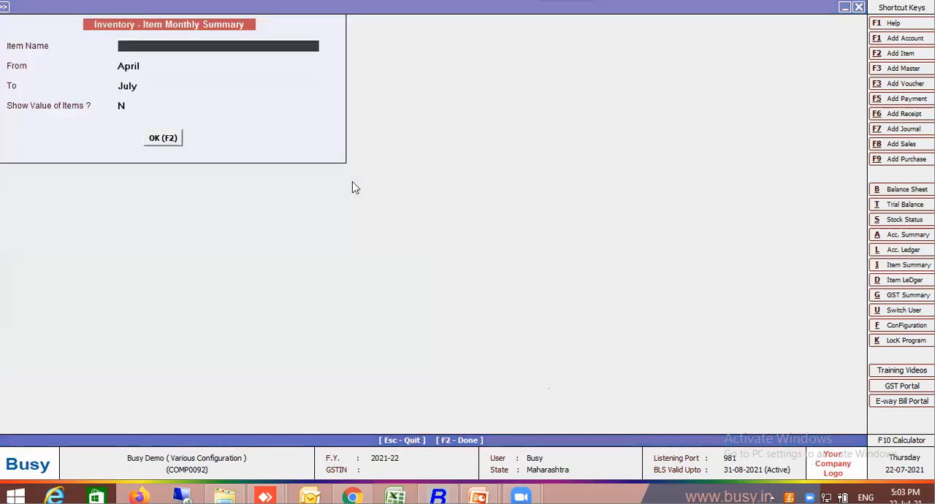
Open the monthly summary of Item 1 for April to July and view its April stock ledger.
{"action": "key", "text": "Down"}
{"action": "key", "text": "Down"}
{"action": "key", "text": "Return"}
{"action": "key", "text": "Return"}
{"action": "key", "text": "Return"}
{"action": "key", "text": "Return"}
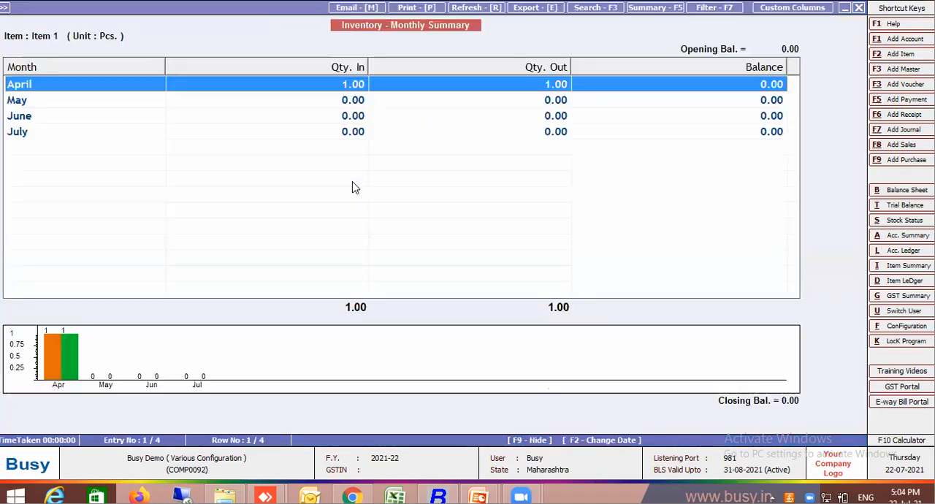
{"action": "key", "text": "Return"}
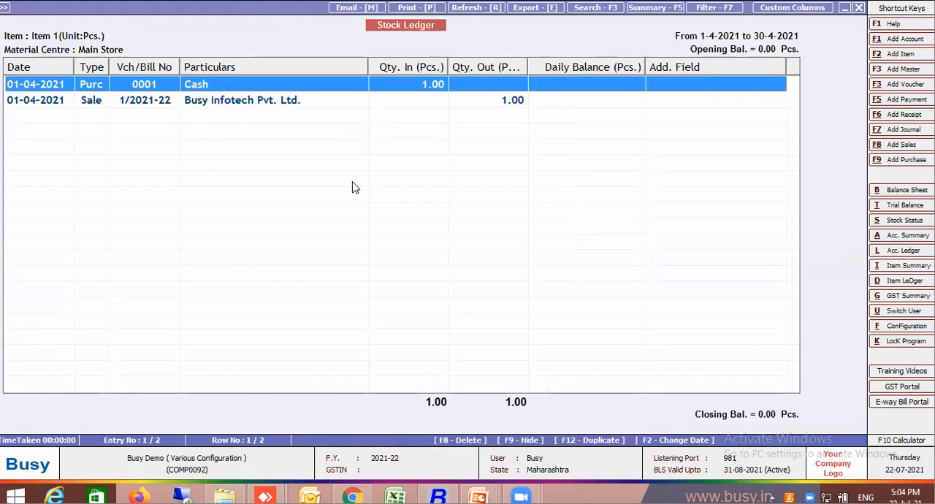
{"action": "key", "text": "Escape"}
{"action": "key", "text": "Escape"}
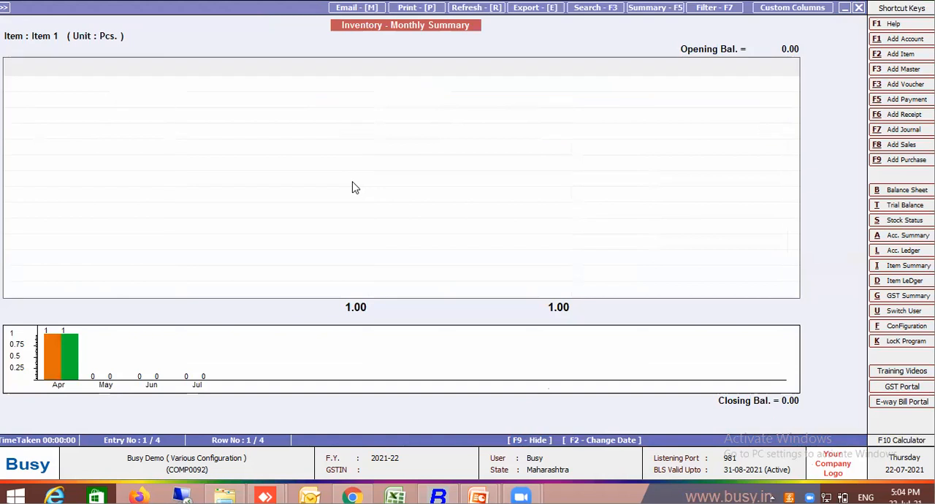
Open the monthly summary of Item Param and inspect its April purchase voucher through the stock ledger.
{"action": "type", "text": "i"}
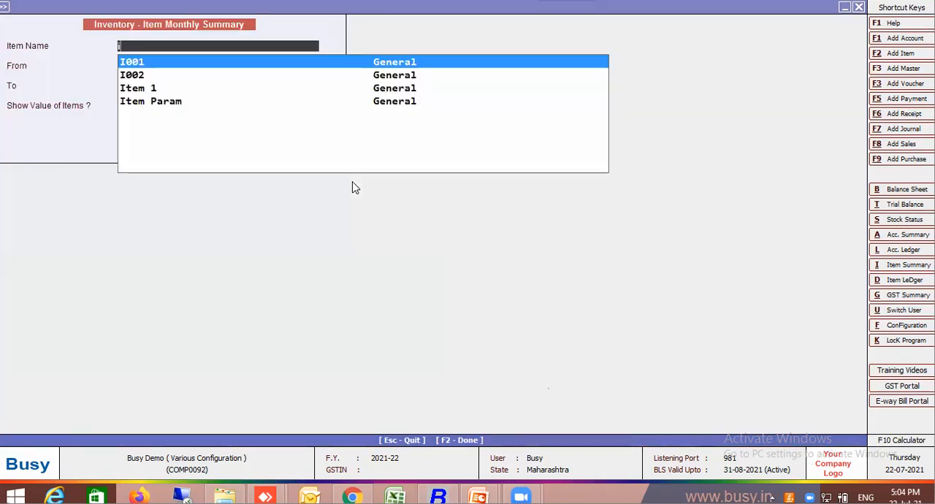
{"action": "left_click", "coordinate": [145, 103]}
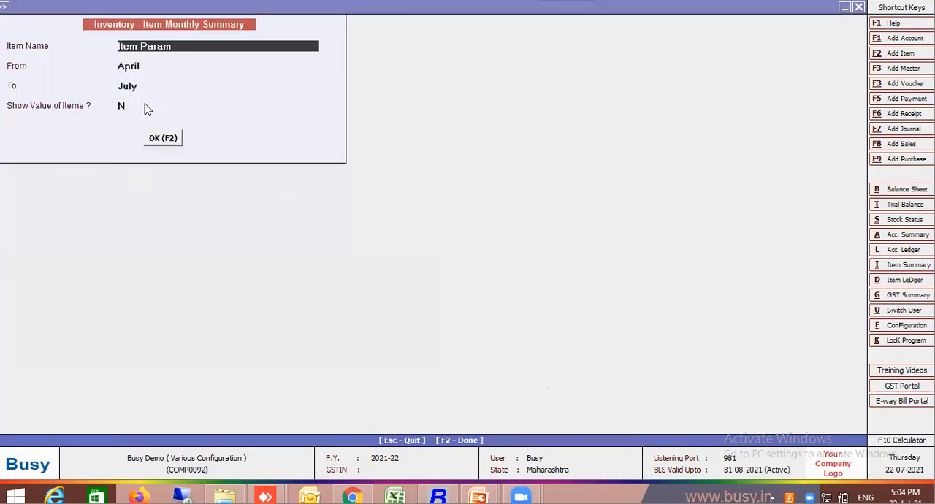
{"action": "key", "text": "F2"}
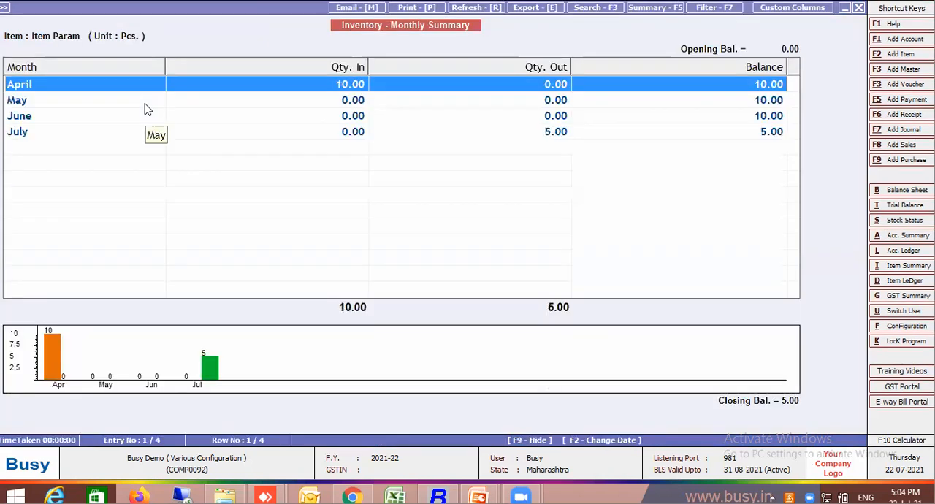
{"action": "key", "text": "Return"}
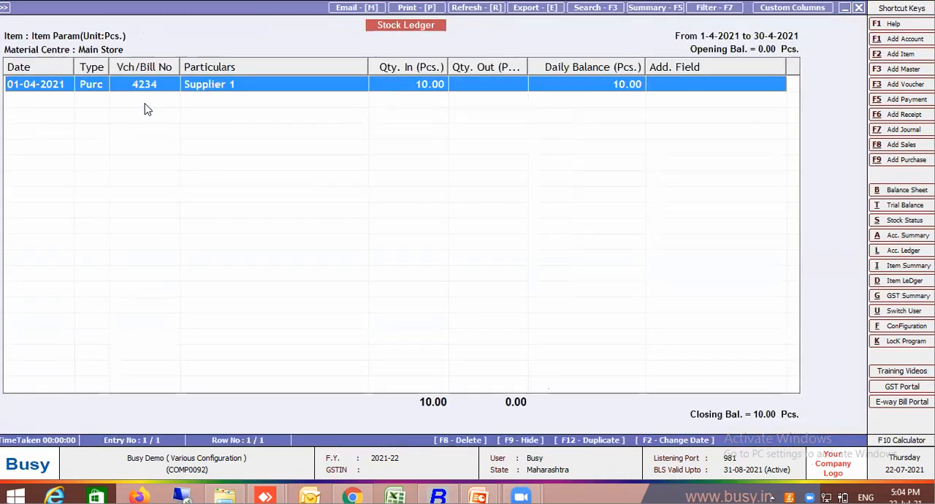
{"action": "key", "text": "Return"}
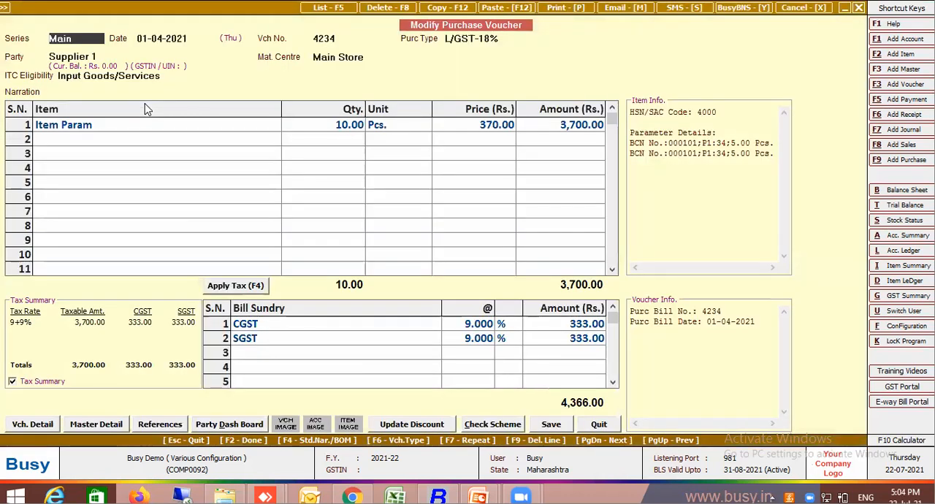
{"action": "key", "text": "Escape"}
{"action": "key", "text": "Escape"}
{"action": "key", "text": "Escape"}
{"action": "key", "text": "Escape"}
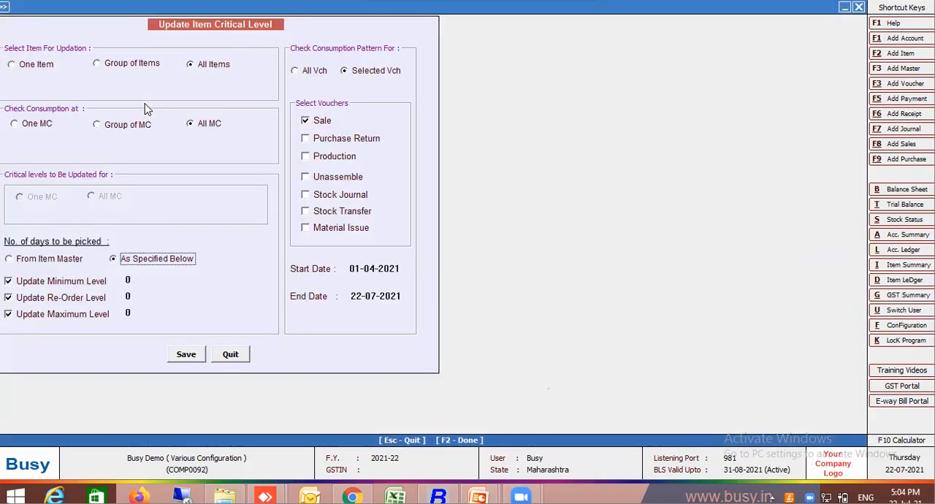
Specify 2 days for the minimum level, 5 for the re-order level and 15 for the maximum level.
{"action": "key", "text": "Return"}
{"action": "key", "text": "Return"}
{"action": "key", "text": "Return"}
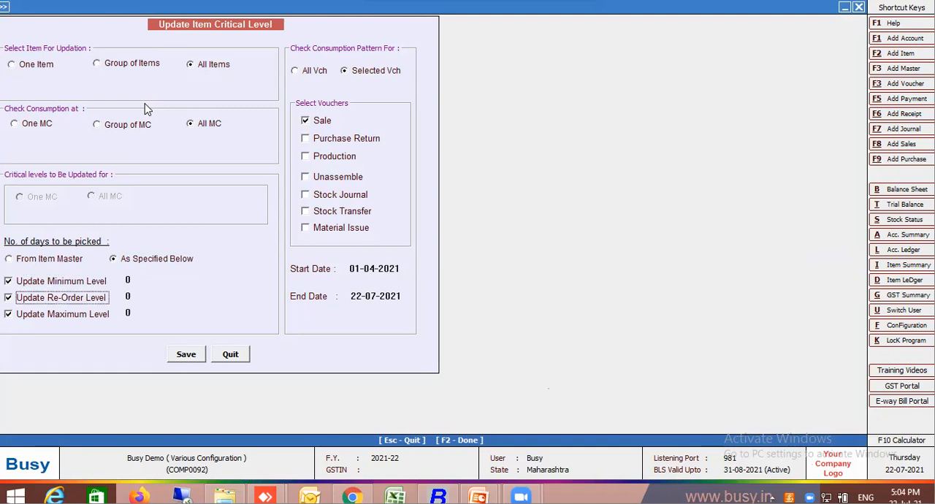
{"action": "key", "text": "Return"}
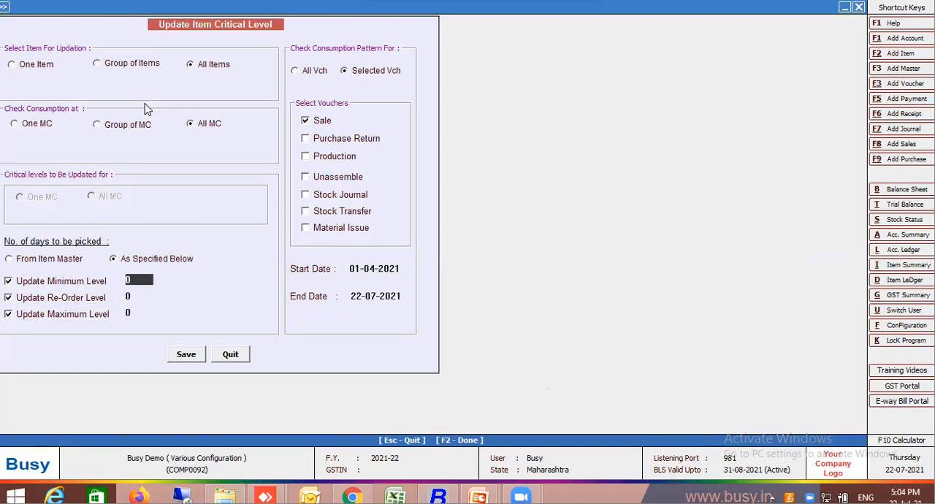
{"action": "type", "text": "2"}
{"action": "key", "text": "Return"}
{"action": "type", "text": "5"}
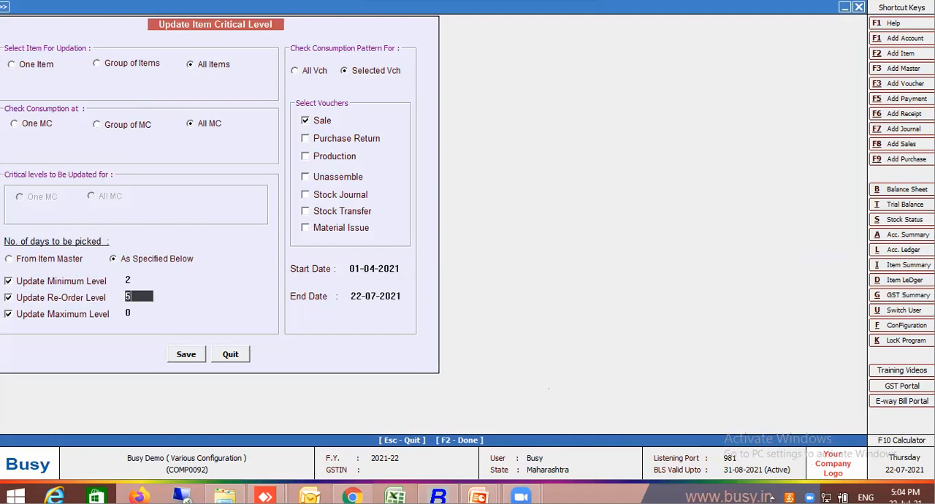
{"action": "key", "text": "Return"}
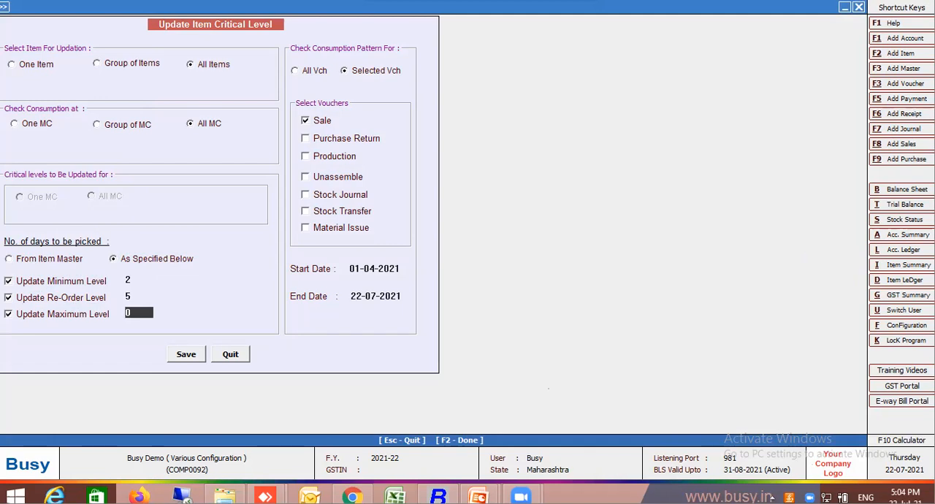
{"action": "type", "text": "15"}
{"action": "key", "text": "Return"}
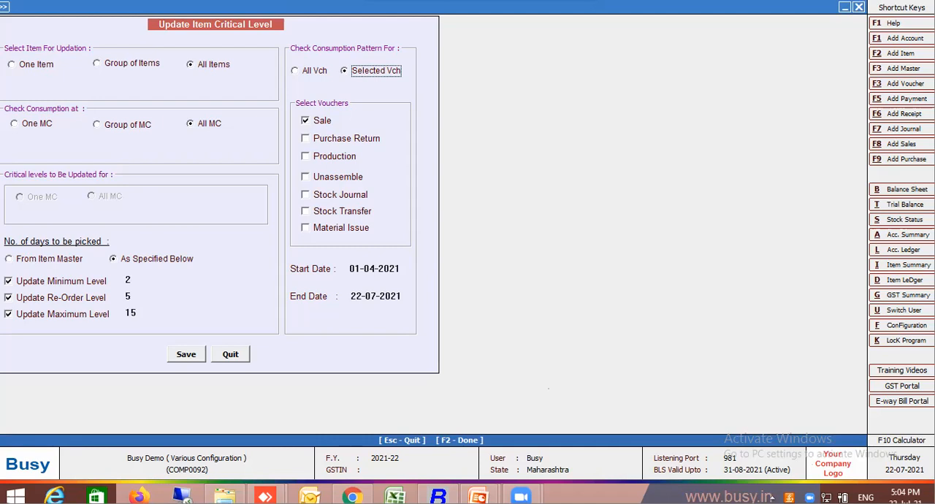
Set the end date of the consumption period to 01-04-2021.
{"action": "left_click", "coordinate": [352, 292]}
{"action": "key", "text": "Delete"}
{"action": "key", "text": "Delete"}
{"action": "key", "text": "Delete"}
{"action": "key", "text": "Delete"}
{"action": "key", "text": "Delete"}
{"action": "key", "text": "Delete"}
{"action": "key", "text": "Delete"}
{"action": "key", "text": "Delete"}
{"action": "key", "text": "Delete"}
{"action": "key", "text": "Delete"}
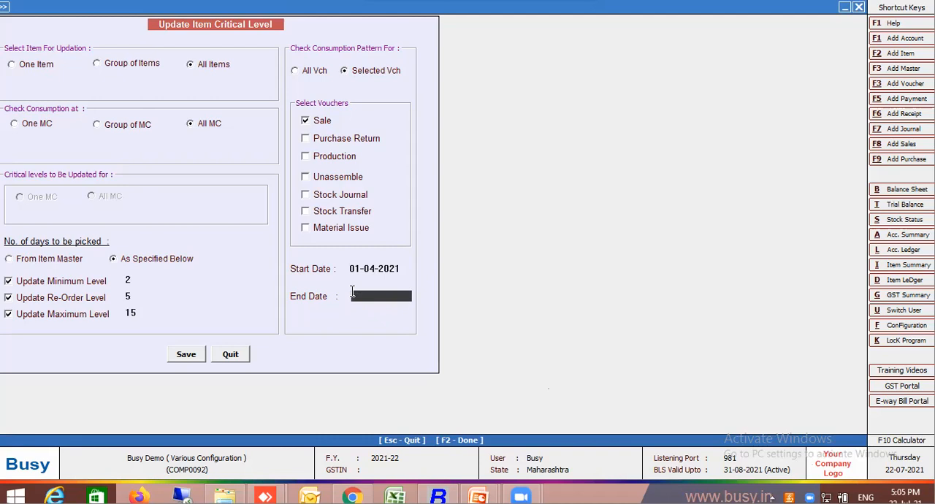
{"action": "type", "text": "1.4.2021"}
{"action": "key", "text": "Return"}
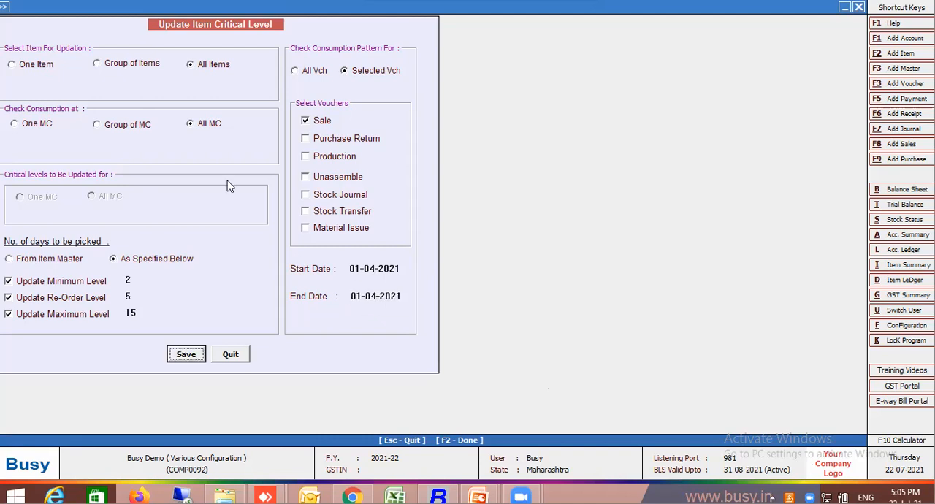
Review the minimum and re-order level days and save the critical level update for all items.
{"action": "left_click", "coordinate": [137, 279]}
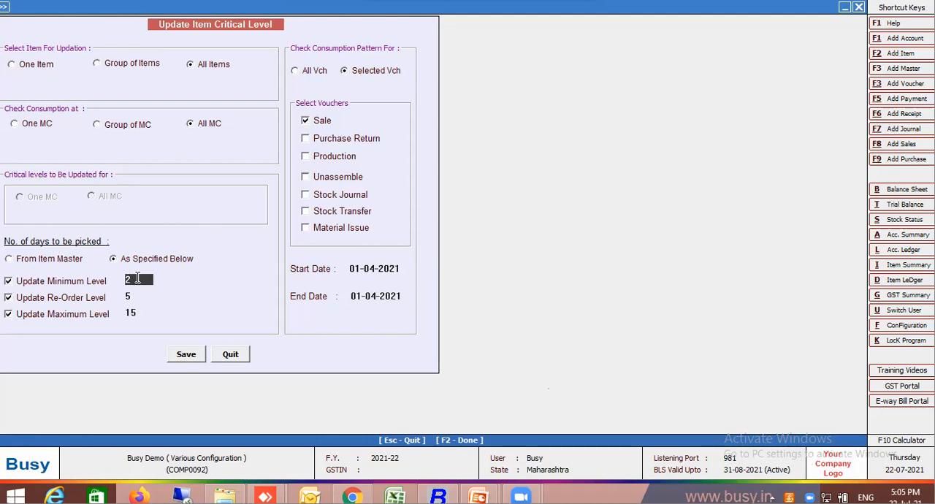
{"action": "left_click", "coordinate": [135, 296]}
{"action": "left_click", "coordinate": [191, 357]}
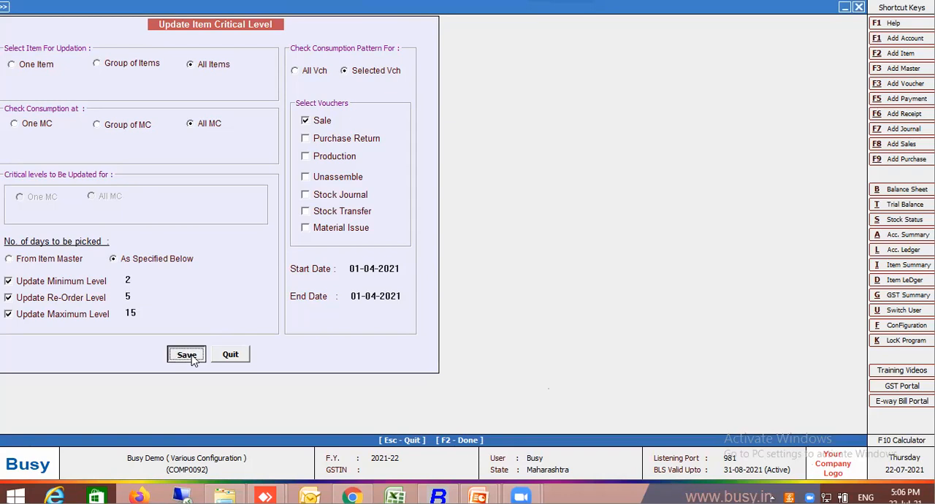
{"action": "key", "text": "Return"}
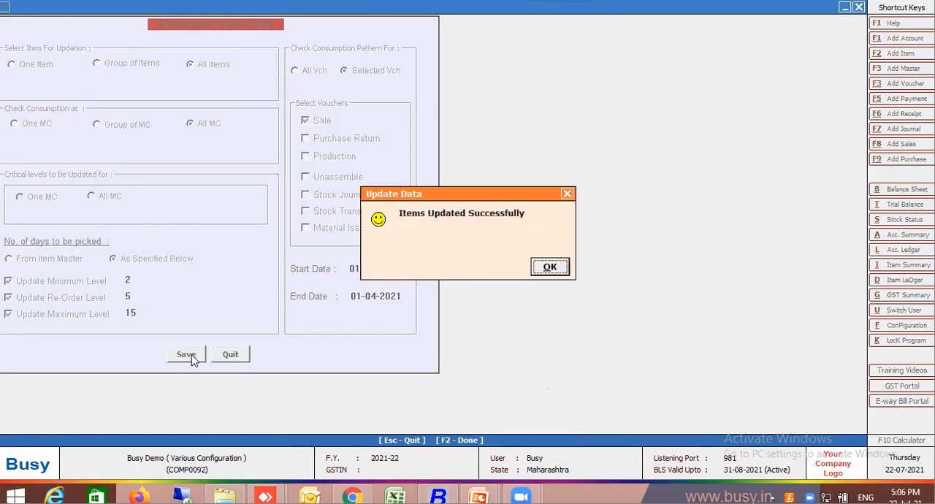
{"action": "key", "text": "Return"}
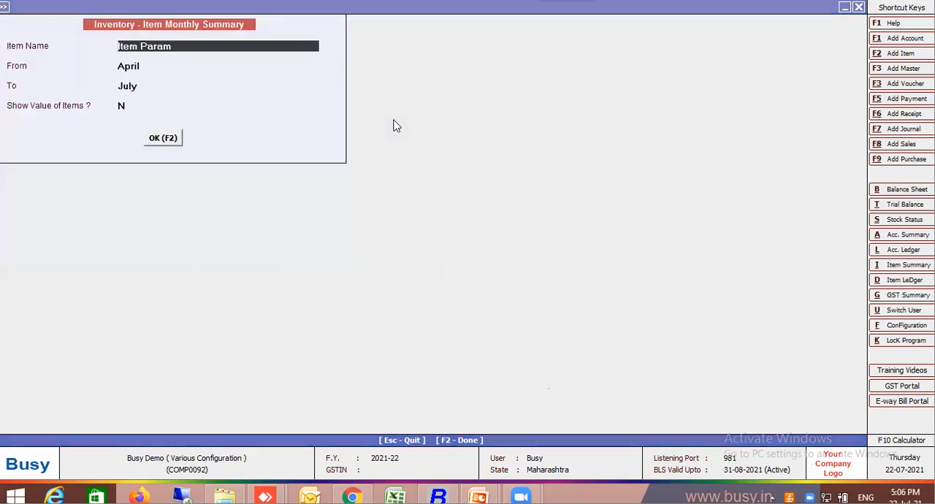
Open the Item 1 master from the item monthly summary form and examine its defined critical levels.
{"action": "key", "text": "space"}
{"action": "key", "text": "Down"}
{"action": "key", "text": "Down"}
{"action": "key", "text": "Return"}
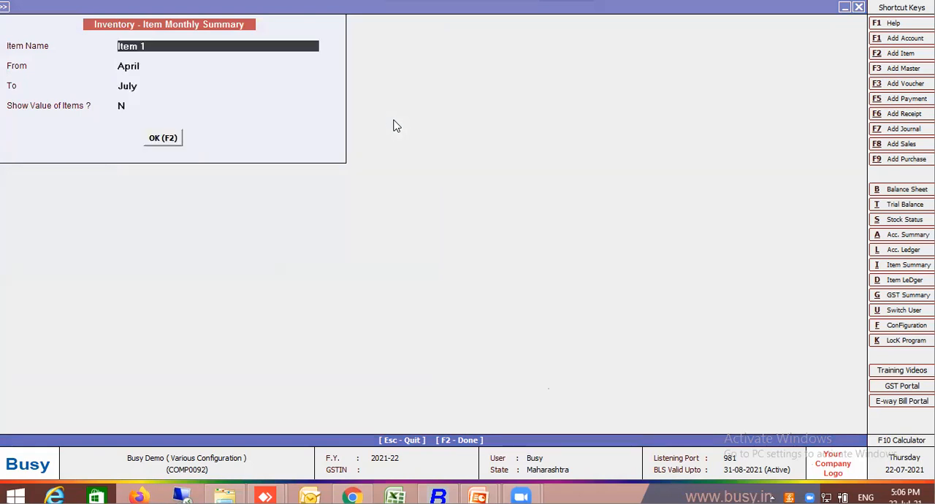
{"action": "key", "text": "alt+m"}
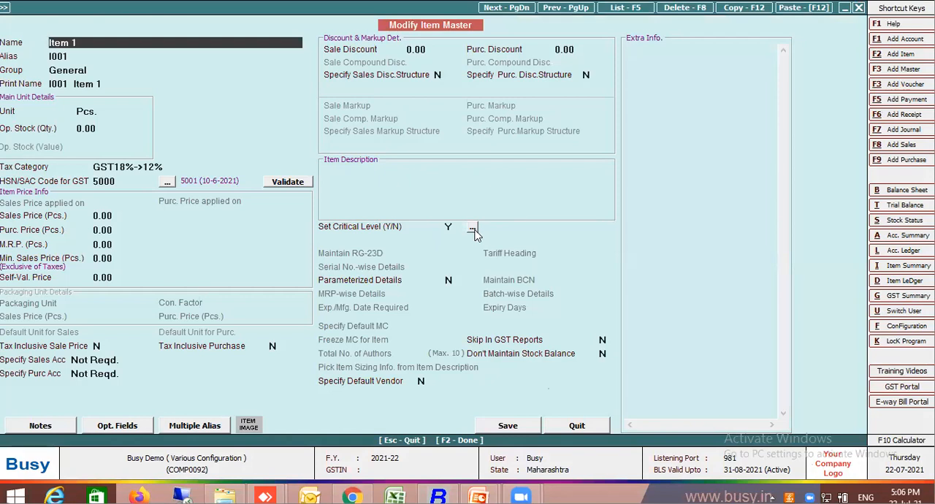
{"action": "left_click", "coordinate": [472, 230]}
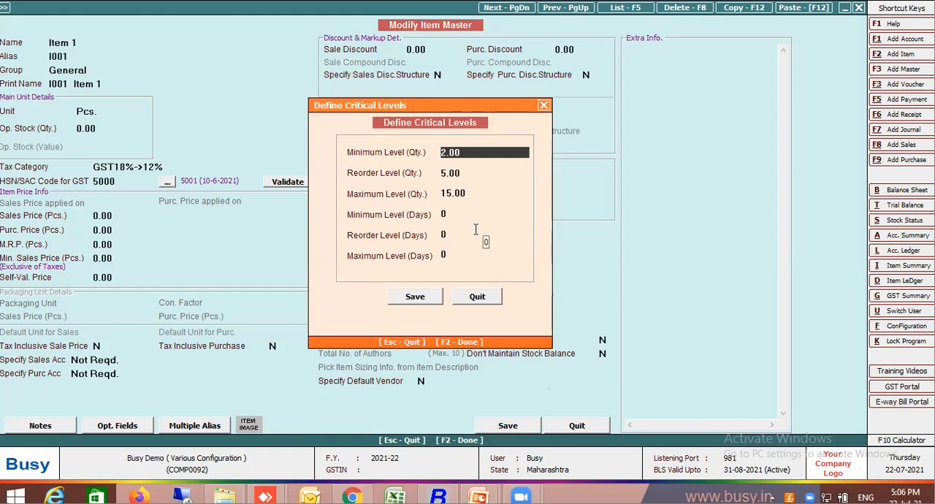
{"action": "key", "text": "F2"}
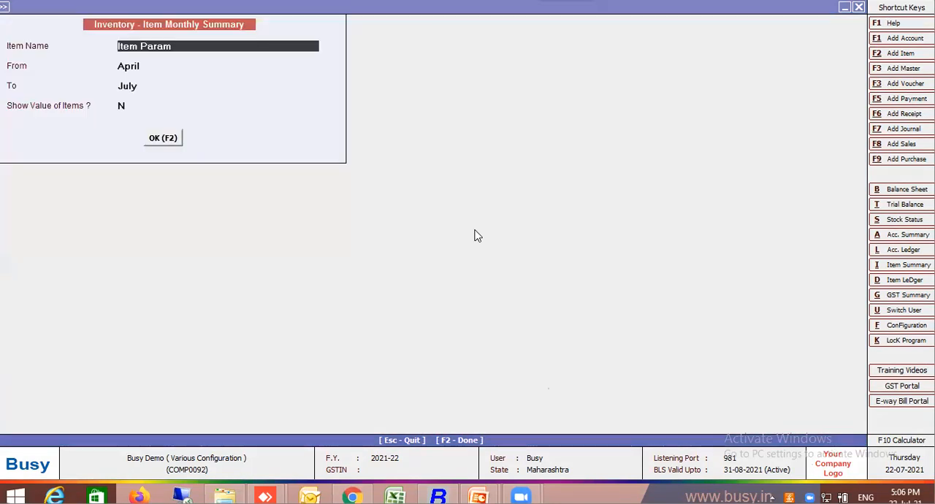
Run the critical level update for the single material centre Main Store and examine the critical levels of Item Param.
{"action": "key", "text": "F2"}
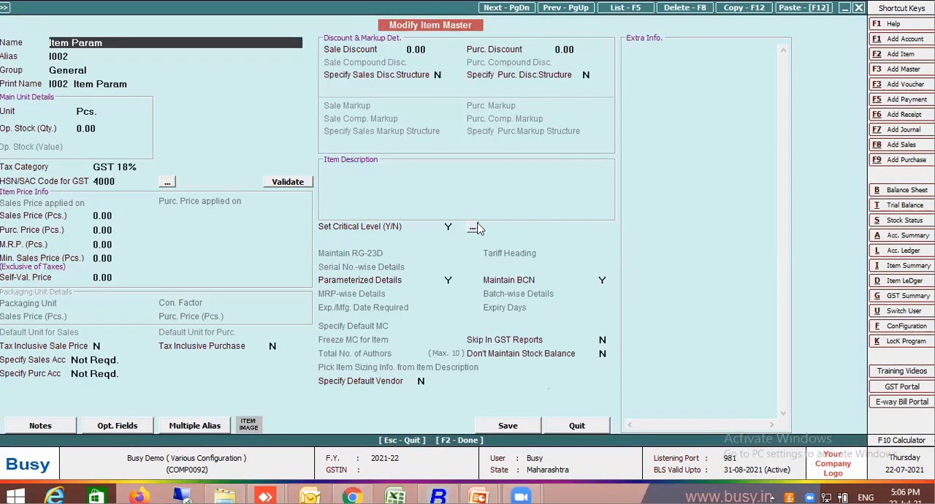
{"action": "left_click", "coordinate": [472, 228]}
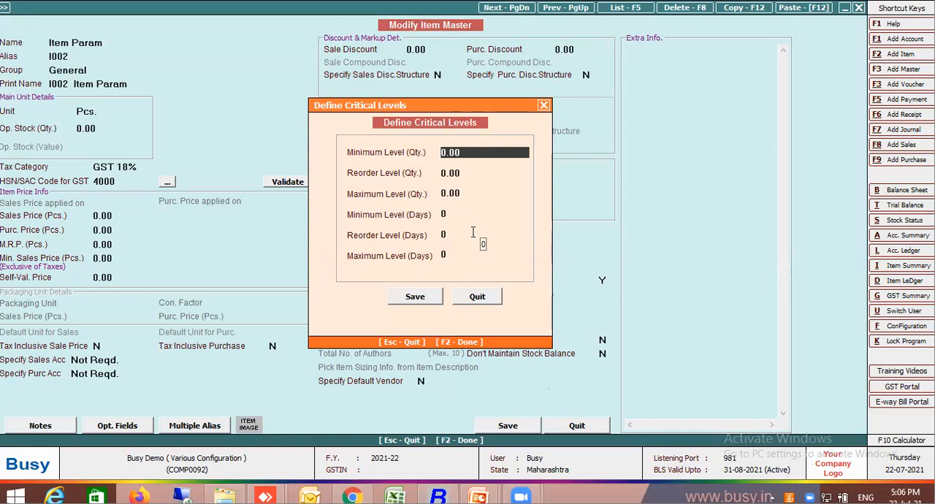
{"action": "key", "text": "Escape"}
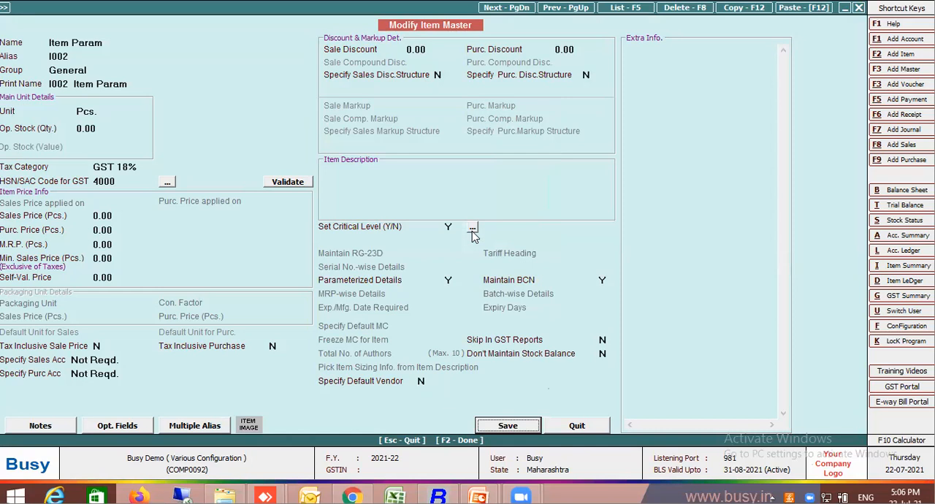
{"action": "key", "text": "Return"}
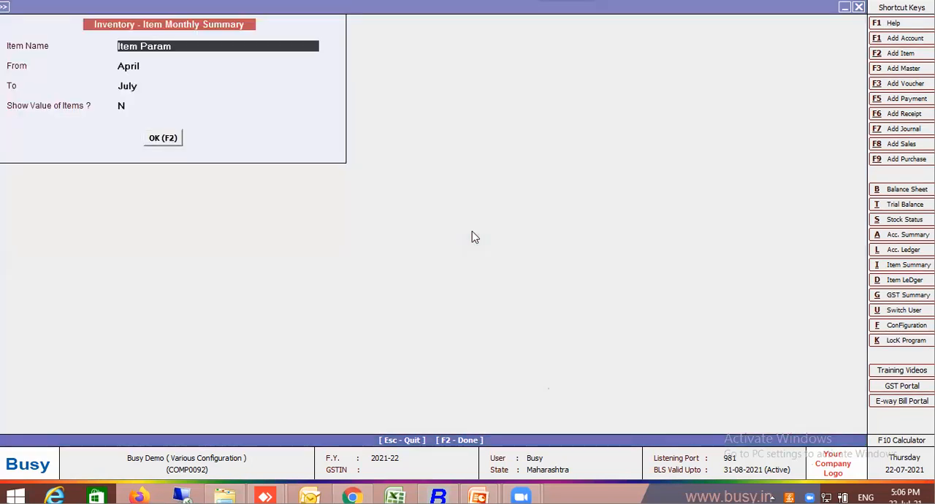
Set Parameterized Details to N in the Item Param master and save it.
{"action": "key", "text": "alt+m"}
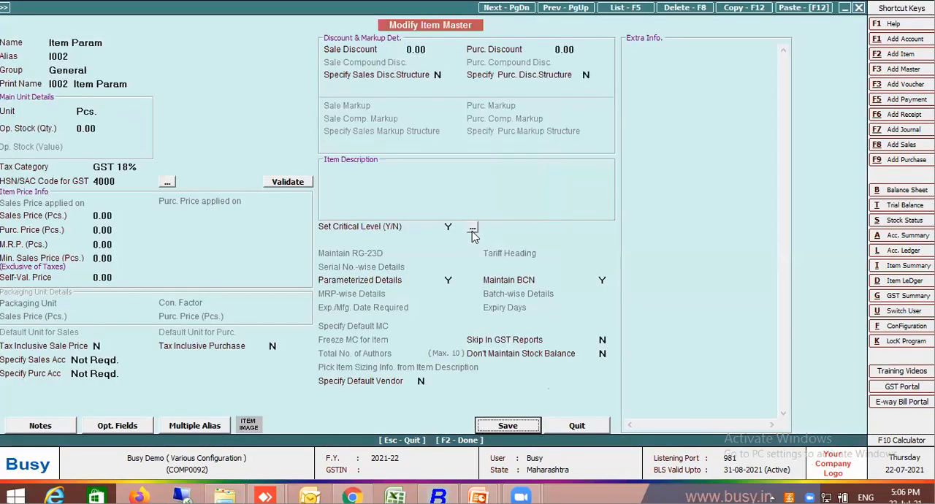
{"action": "left_click", "coordinate": [447, 281]}
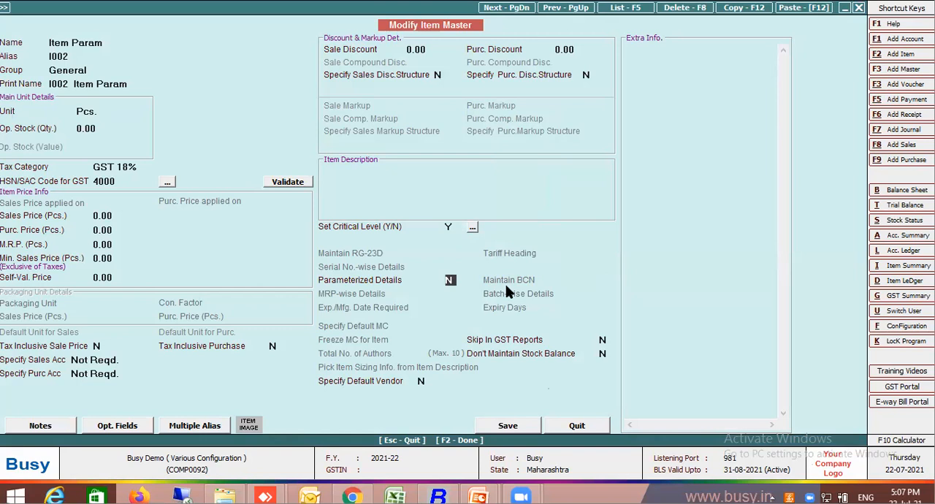
{"action": "key", "text": "F2"}
{"action": "key", "text": "Return"}
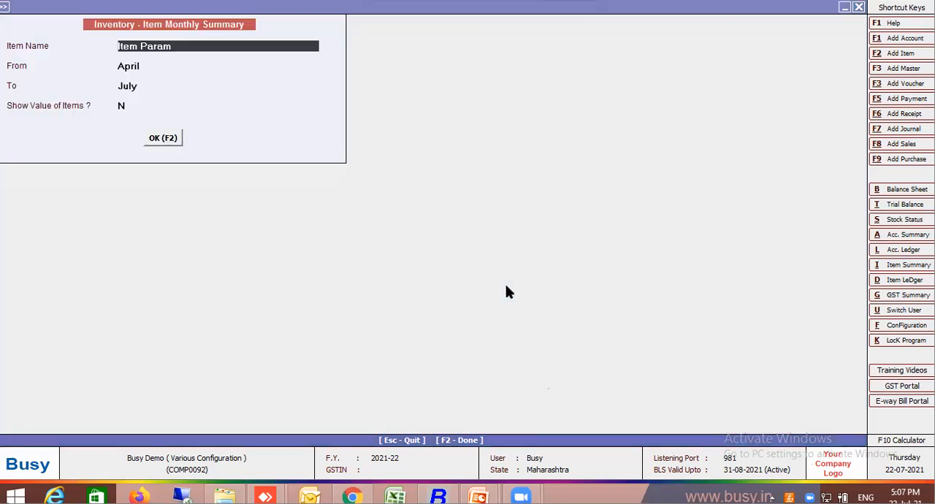
Open the April stock ledger of Item Param from its monthly summary.
{"action": "key", "text": "Escape"}
{"action": "key", "text": "Return"}
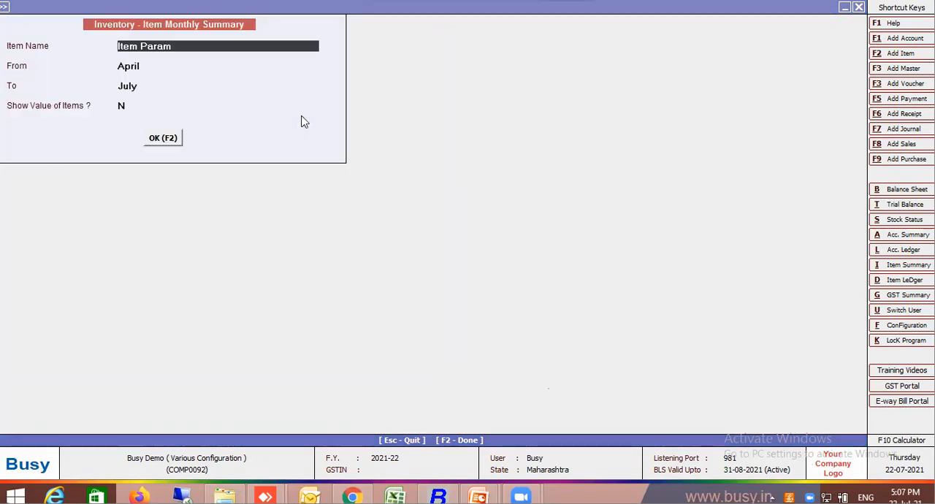
{"action": "key", "text": "Return"}
{"action": "key", "text": "Return"}
{"action": "key", "text": "F2"}
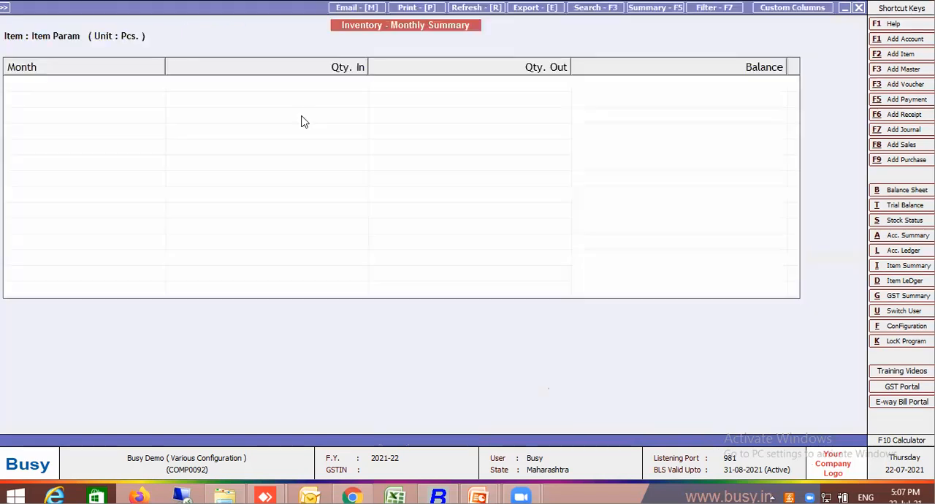
{"action": "key", "text": "Return"}
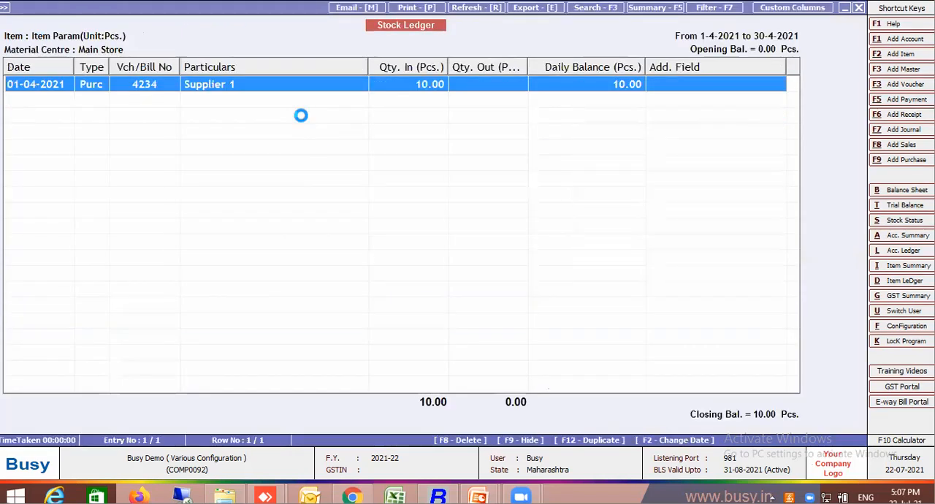
Leave the Item Param stock ledger and run the critical level update for all items across all material centres.
{"action": "key", "text": "Return"}
{"action": "key", "text": "Escape"}
{"action": "key", "text": "Escape"}
{"action": "key", "text": "Escape"}
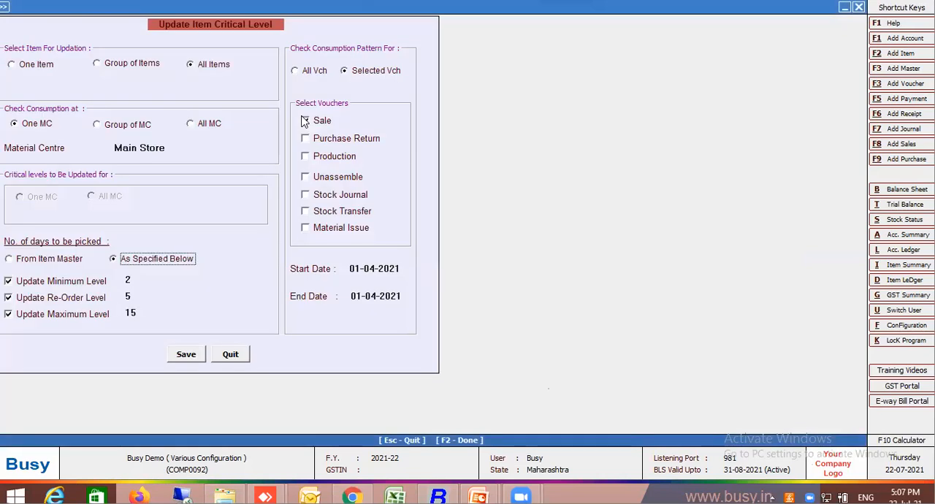
{"action": "left_click", "coordinate": [304, 121]}
{"action": "left_click", "coordinate": [210, 127]}
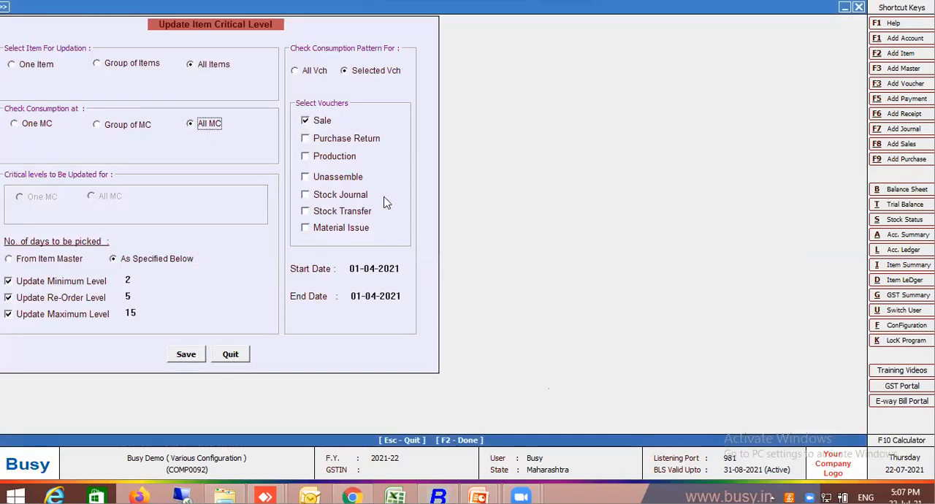
{"action": "left_click", "coordinate": [194, 358]}
{"action": "key", "text": "Return"}
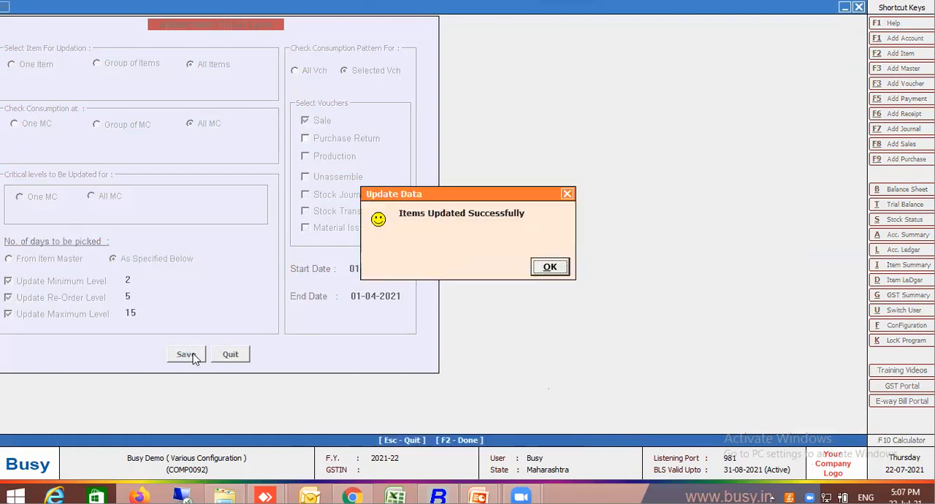
{"action": "key", "text": "Return"}
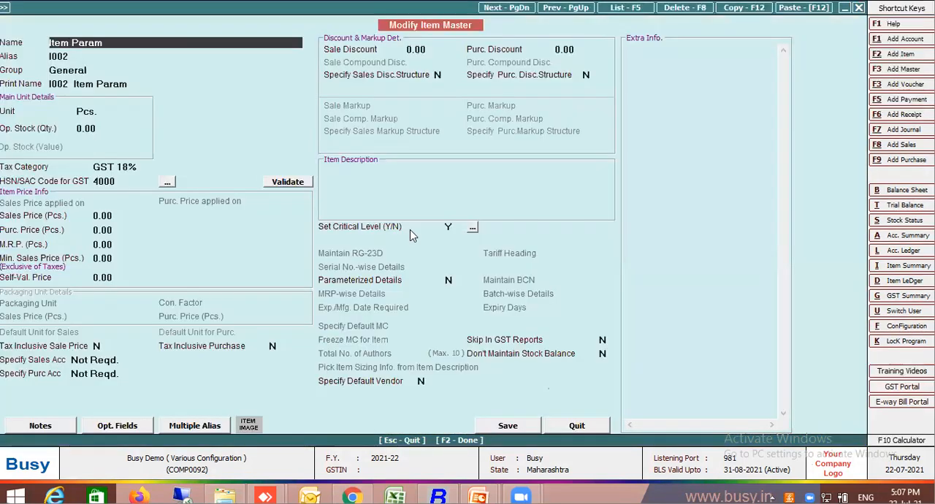
Examine the defined critical levels in the Item Param master and save the master.
{"action": "left_click", "coordinate": [474, 230]}
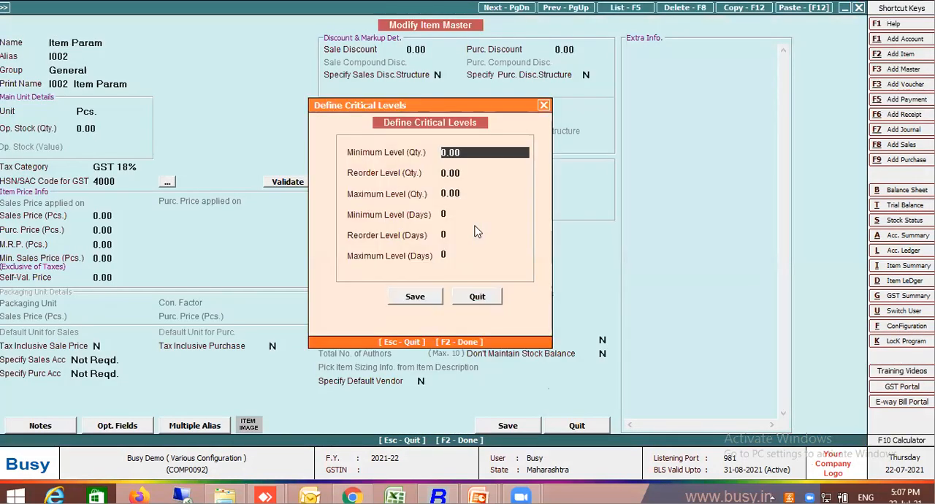
{"action": "key", "text": "Escape"}
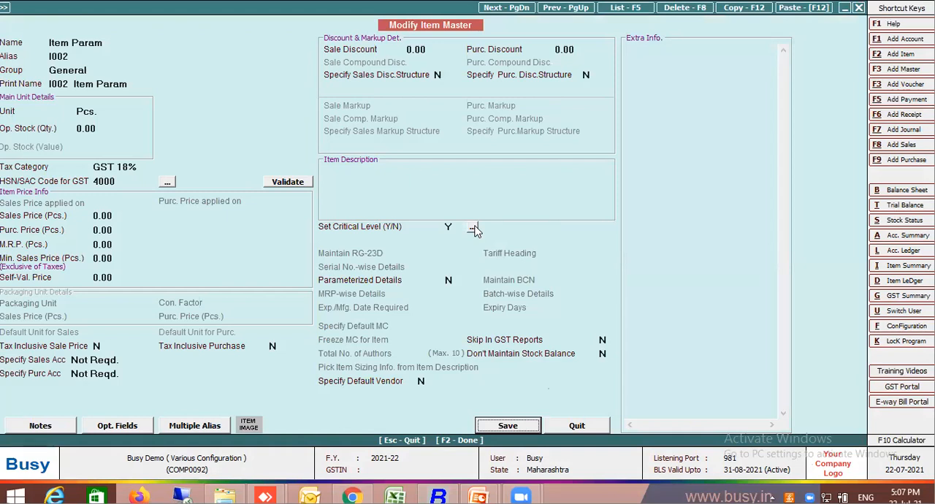
{"action": "key", "text": "F2"}
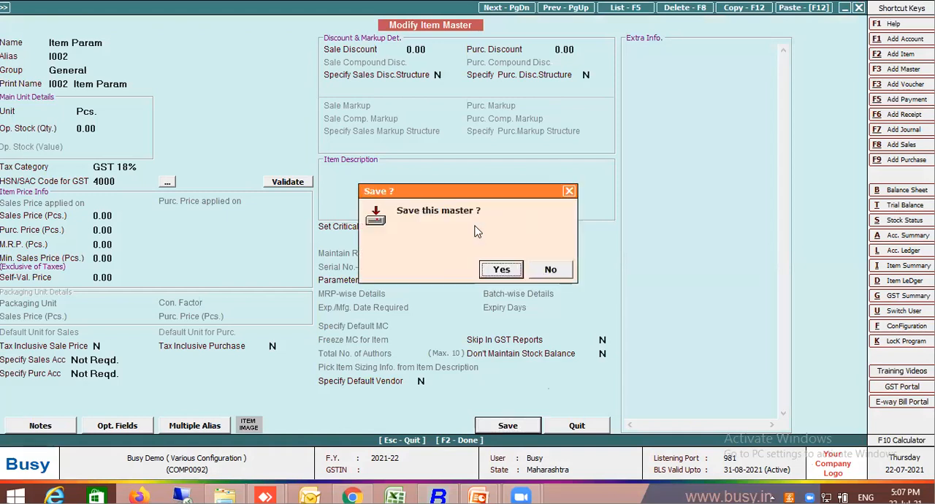
{"action": "key", "text": "Return"}
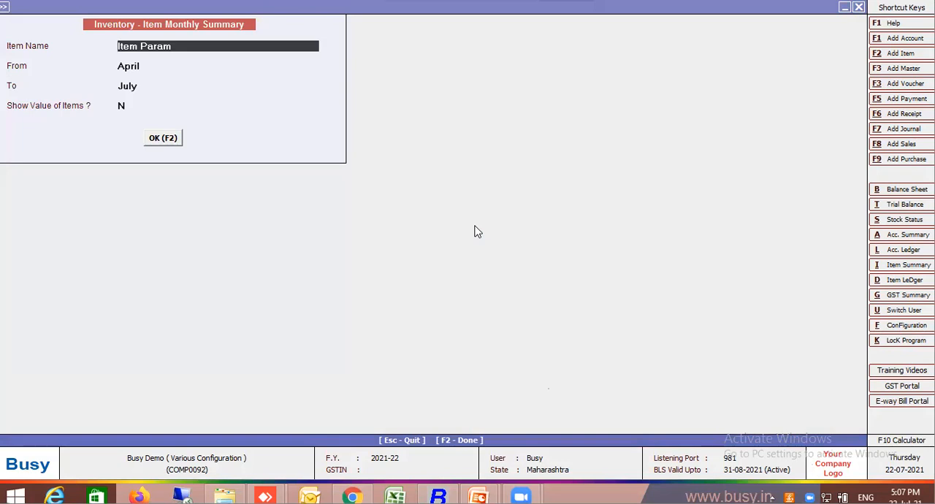
Open purchase voucher 4234 from the April stock ledger of Item Param.
{"action": "key", "text": "F2"}
{"action": "key", "text": "Return"}
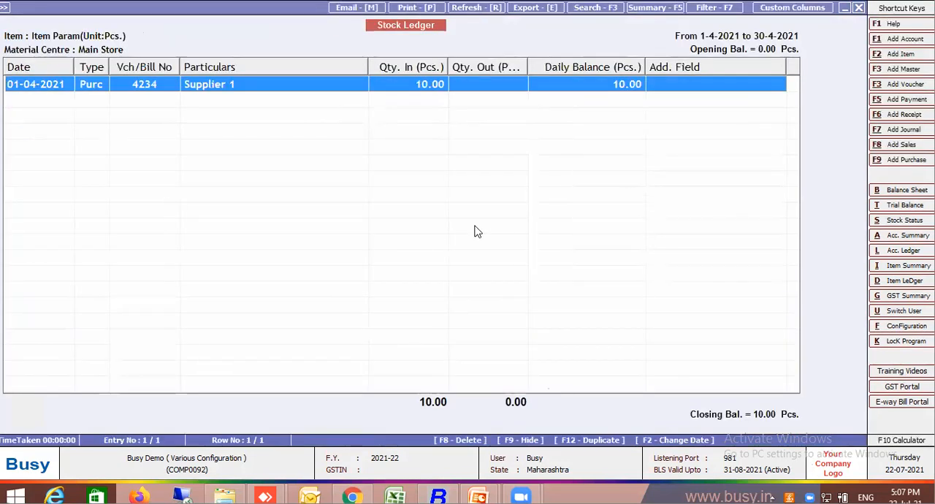
{"action": "key", "text": "Return"}
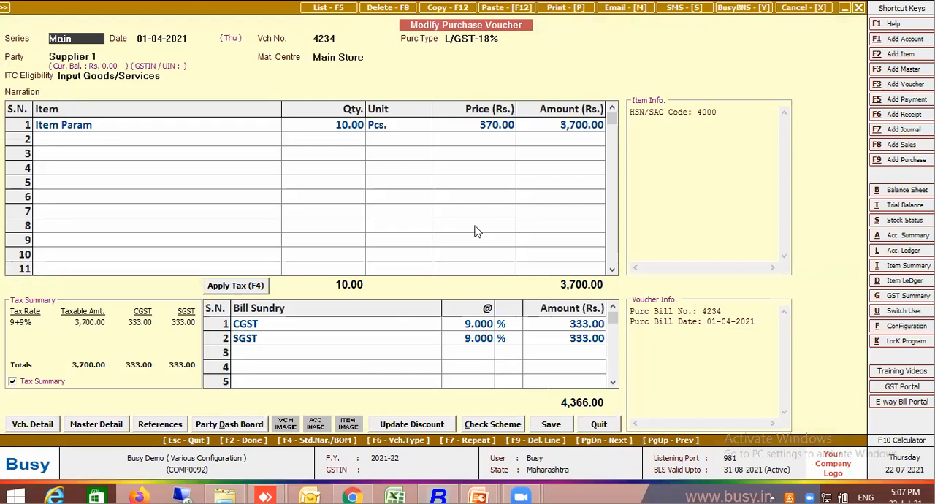
Try to copy purchase voucher 4234 as a sales voucher dated 01-04-2021 with sale type L/GST-TaxIncl.
{"action": "key", "text": "F12"}
{"action": "key", "text": "Return"}
{"action": "key", "text": "Return"}
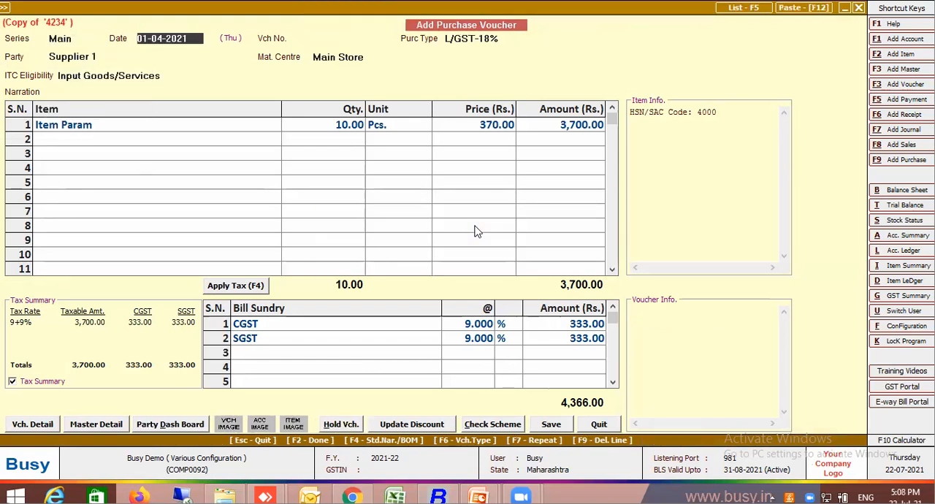
{"action": "key", "text": "F6"}
{"action": "key", "text": "Return"}
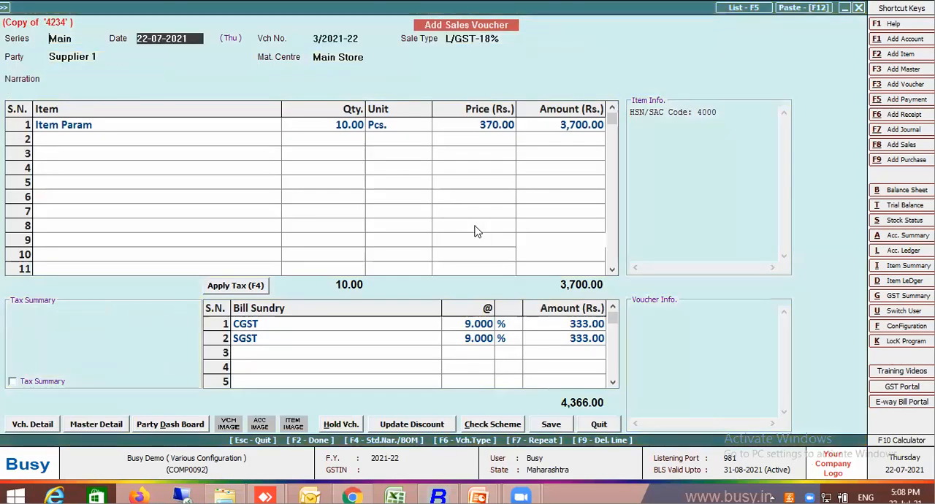
{"action": "key", "text": "Return"}
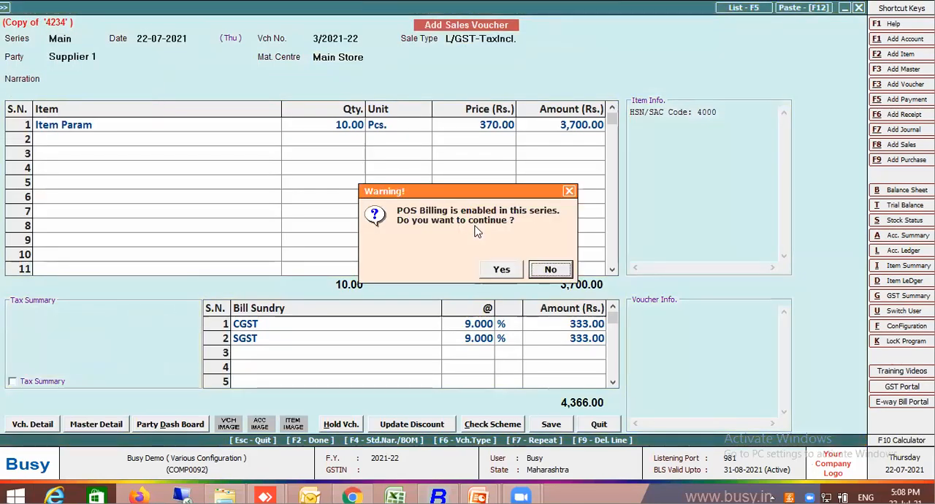
{"action": "left_click", "coordinate": [501, 270]}
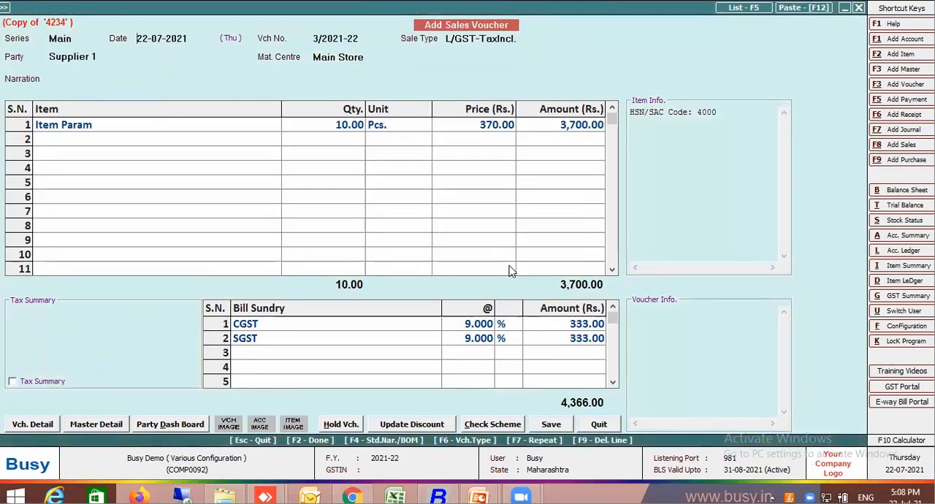
{"action": "key", "text": "Return"}
{"action": "key", "text": "Escape"}
{"action": "type", "text": "1-4"}
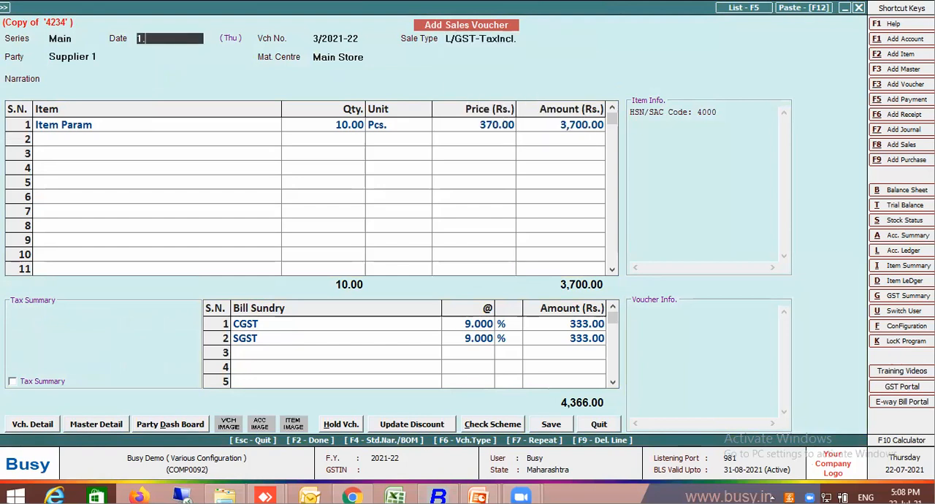
{"action": "key", "text": "Return"}
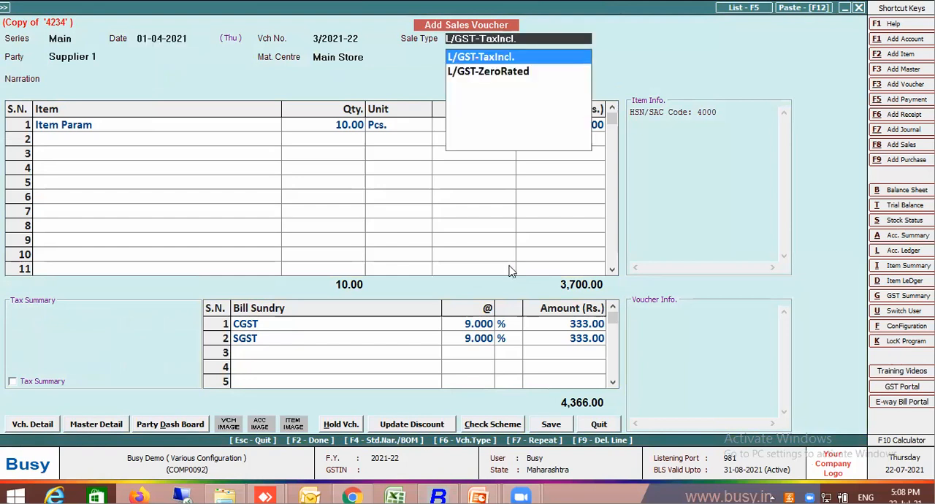
{"action": "key", "text": "Return"}
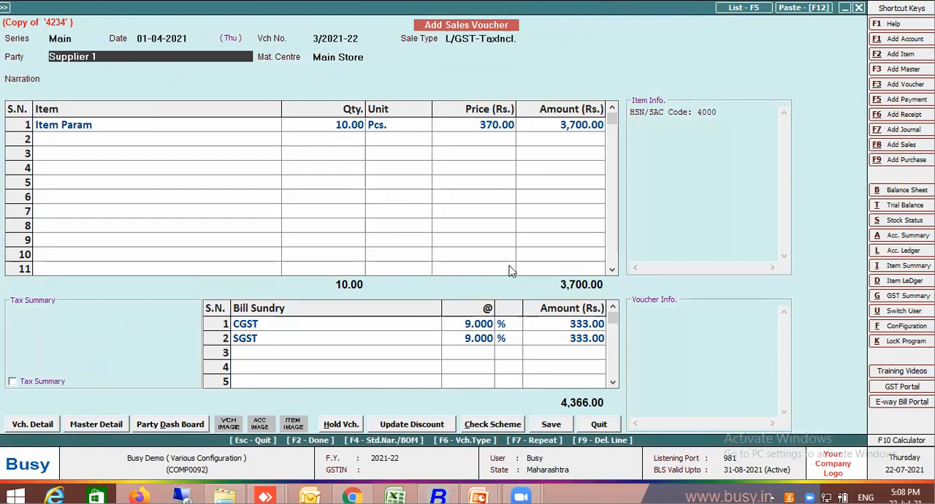
List the sales vouchers of the Main series and open voucher 2/2021-22 for Item Param.
{"action": "left_click", "coordinate": [735, 10]}
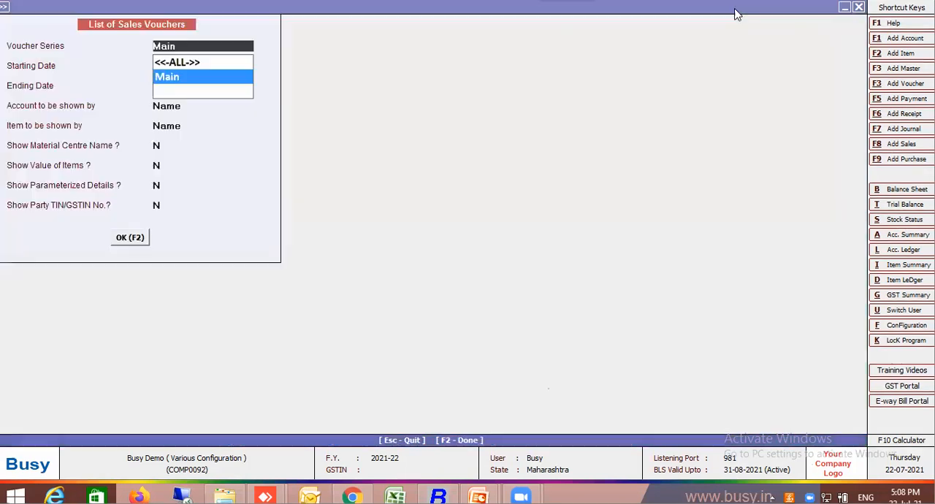
{"action": "key", "text": "Return"}
{"action": "key", "text": "F2"}
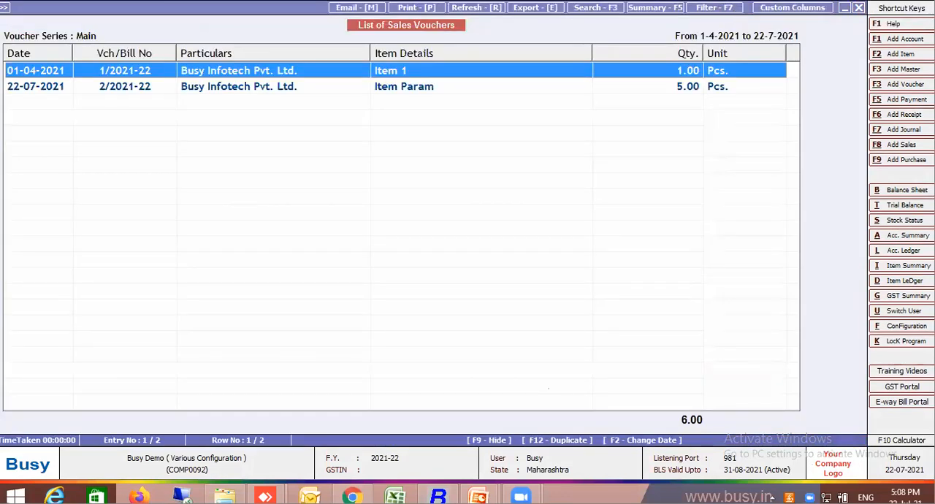
{"action": "left_click", "coordinate": [424, 87]}
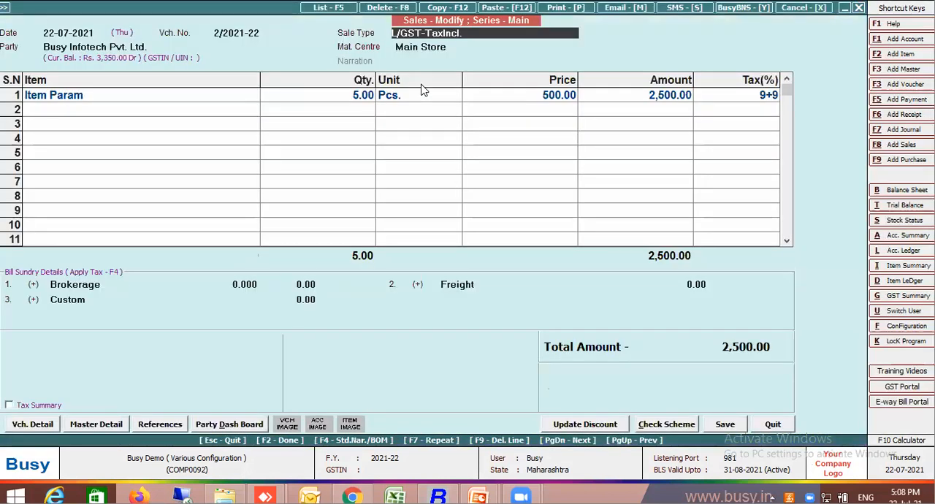
Set the date of sales voucher 2/2021-22 to 01-04-2021, accept the local transaction, and save the voucher.
{"action": "left_click", "coordinate": [49, 34]}
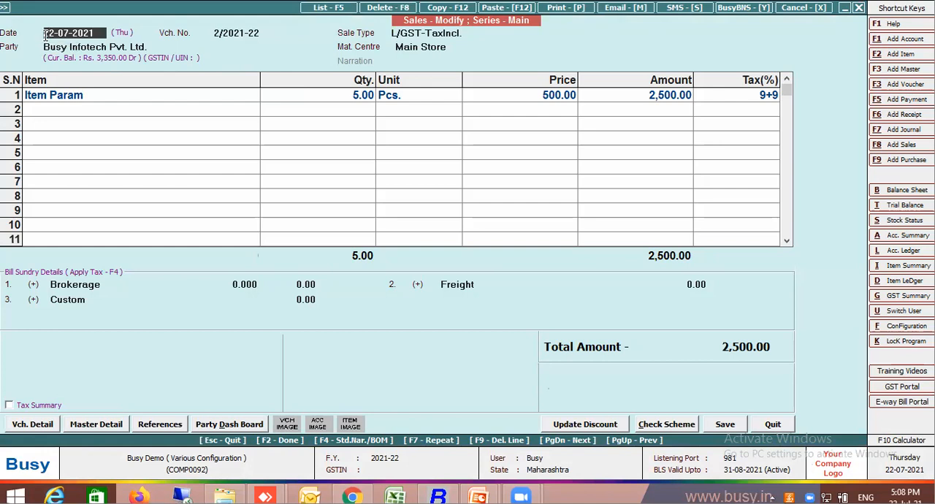
{"action": "key", "text": "BackSpace"}
{"action": "key", "text": "BackSpace"}
{"action": "key", "text": "BackSpace"}
{"action": "key", "text": "BackSpace"}
{"action": "key", "text": "BackSpace"}
{"action": "key", "text": "BackSpace"}
{"action": "key", "text": "BackSpace"}
{"action": "key", "text": "BackSpace"}
{"action": "key", "text": "BackSpace"}
{"action": "key", "text": "BackSpace"}
{"action": "type", "text": "11-04-2021"}
{"action": "key", "text": "Return"}
{"action": "key", "text": "Return"}
{"action": "key", "text": "Return"}
{"action": "key", "text": "Return"}
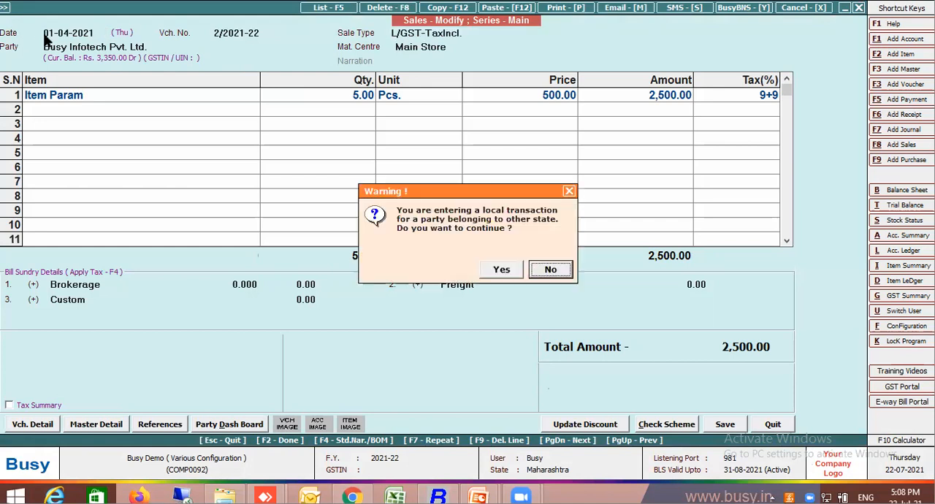
{"action": "left_click", "coordinate": [501, 269]}
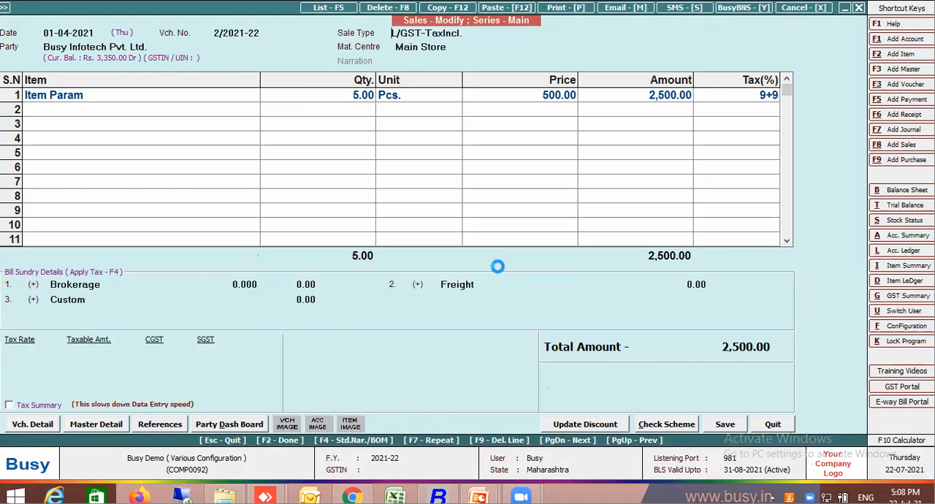
{"action": "key", "text": "F2"}
{"action": "key", "text": "F2"}
{"action": "left_click", "coordinate": [499, 268]}
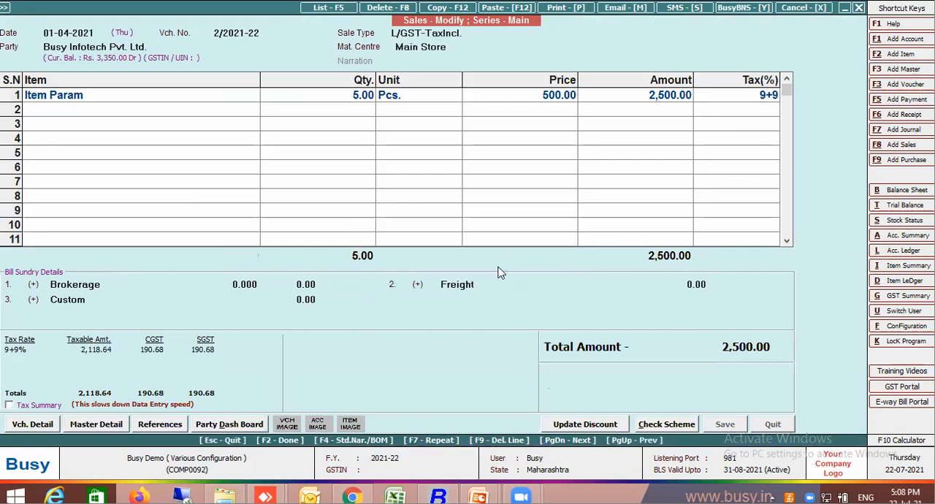
Close the sales voucher list and quit the copied sales voucher without saving, returning to the stock ledger.
{"action": "key", "text": "Escape"}
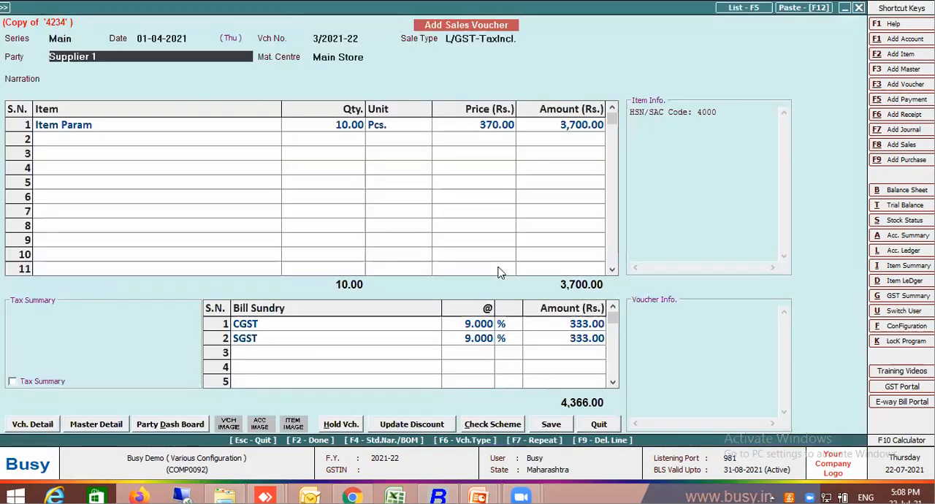
{"action": "key", "text": "Escape"}
{"action": "key", "text": "Escape"}
{"action": "key", "text": "Escape"}
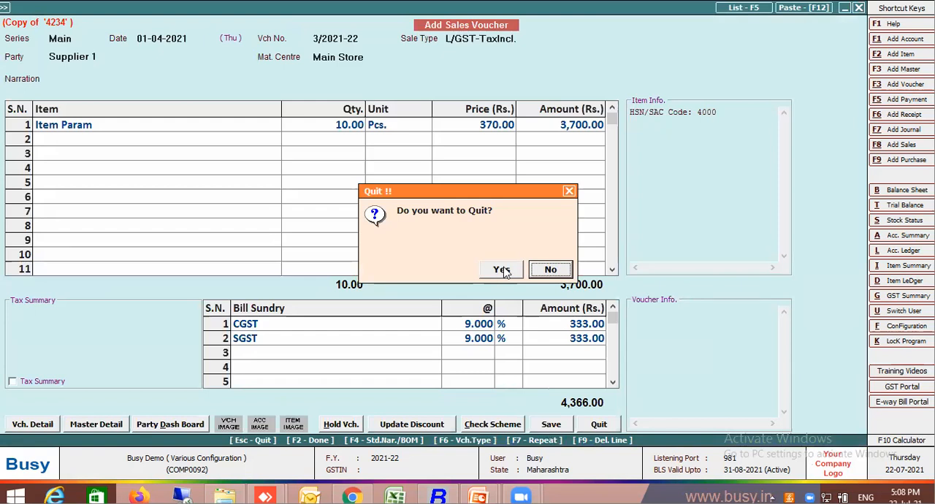
{"action": "left_click", "coordinate": [501, 271]}
{"action": "key", "text": "Escape"}
{"action": "left_click", "coordinate": [502, 269]}
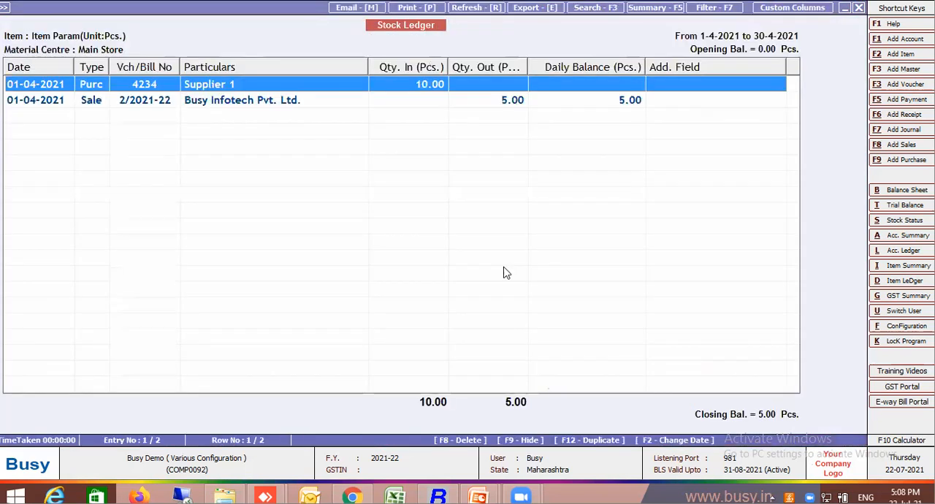
Rerun the critical level update for all items from sale consumption at Main Store and examine Item Param's critical levels.
{"action": "key", "text": "Escape"}
{"action": "key", "text": "Escape"}
{"action": "key", "text": "Escape"}
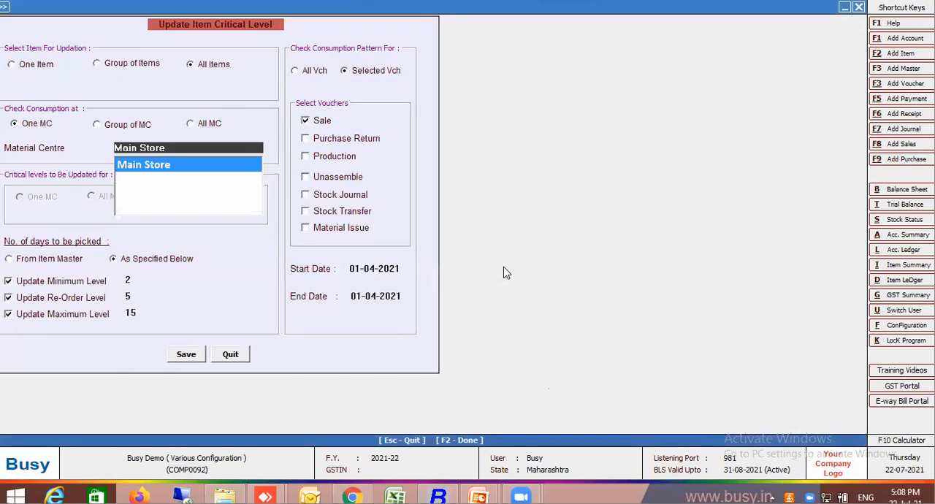
{"action": "key", "text": "Return"}
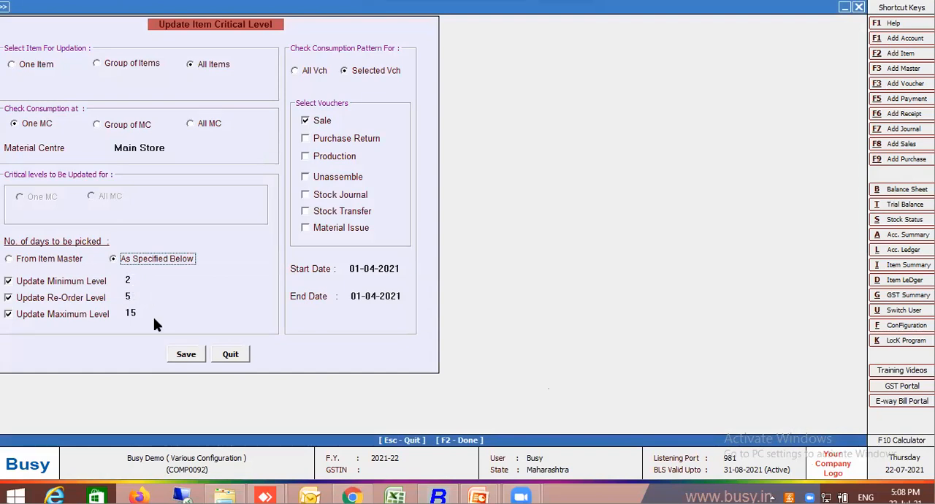
{"action": "left_click", "coordinate": [195, 356]}
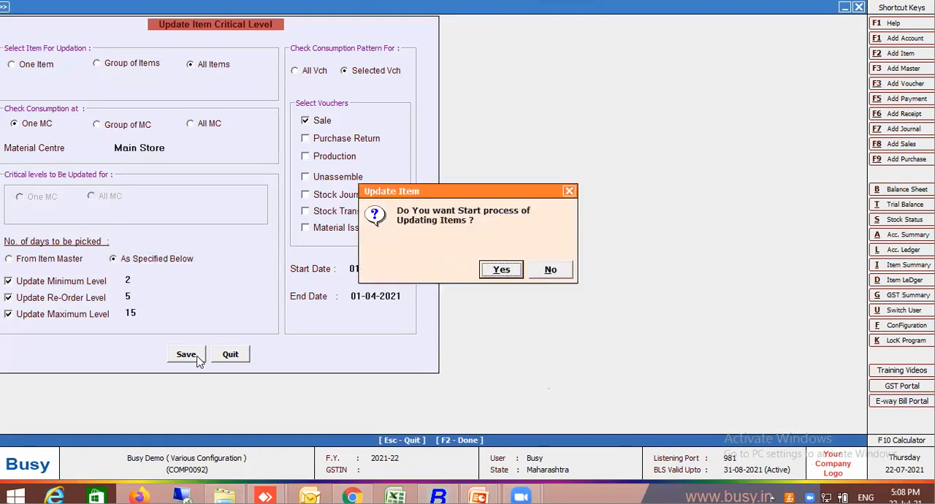
{"action": "key", "text": "Return"}
{"action": "key", "text": "Return"}
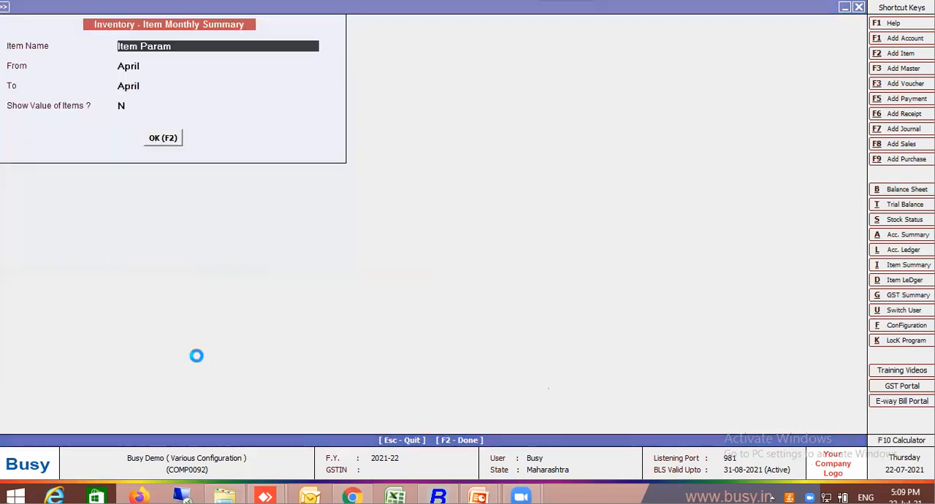
{"action": "key", "text": "alt+m"}
{"action": "left_click", "coordinate": [473, 230]}
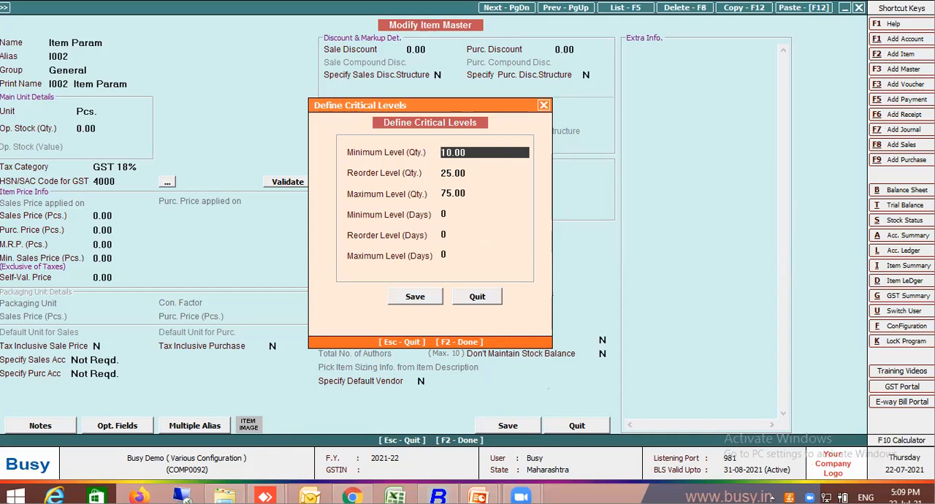
Switch to the PowerPoint slide show and bring up the Price & Discount change in bulk point.
{"action": "mouse_move", "coordinate": [478, 497]}
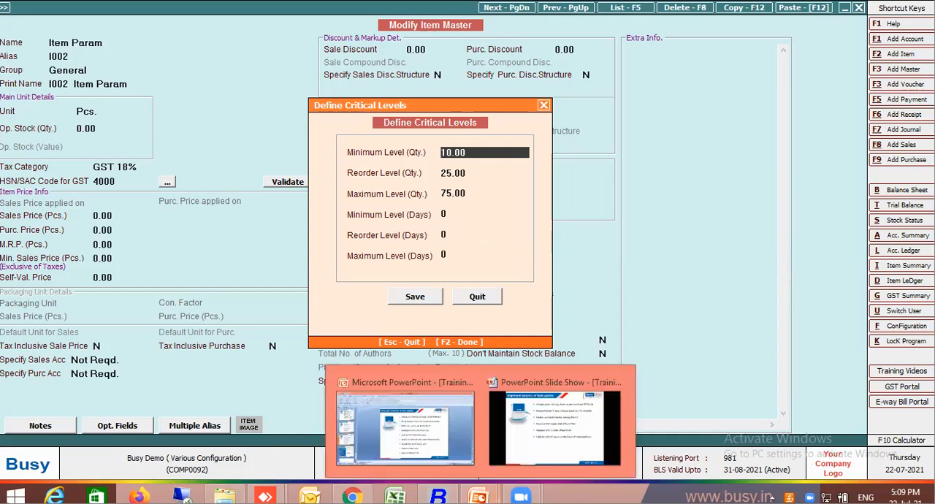
{"action": "left_click", "coordinate": [541, 436]}
{"action": "left_click", "coordinate": [547, 393]}
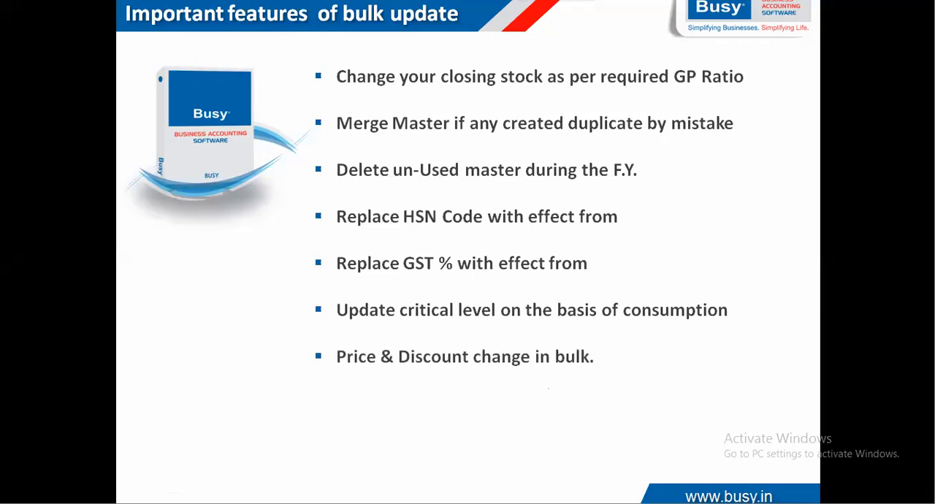
Switch back to Busy and close Item Param's critical levels, its item master and the critical level update.
{"action": "key", "text": "alt+Tab"}
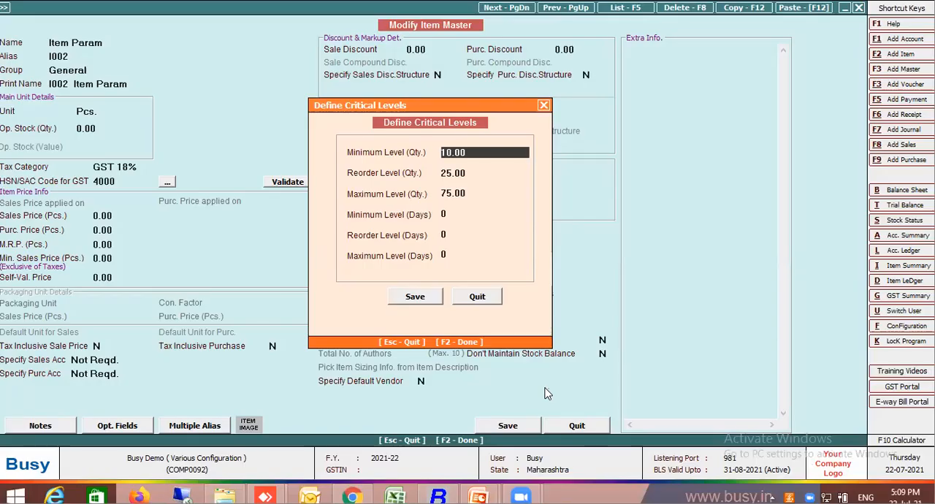
{"action": "key", "text": "Escape"}
{"action": "key", "text": "Escape"}
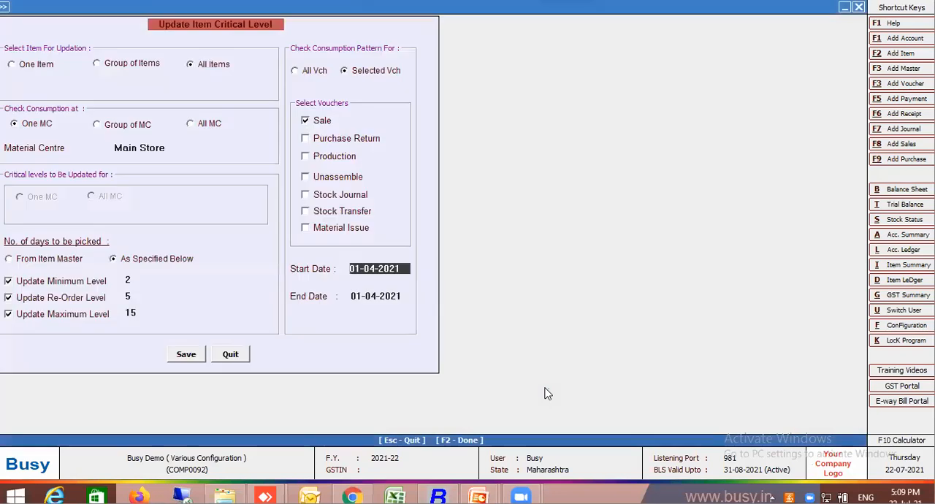
{"action": "key", "text": "Escape"}
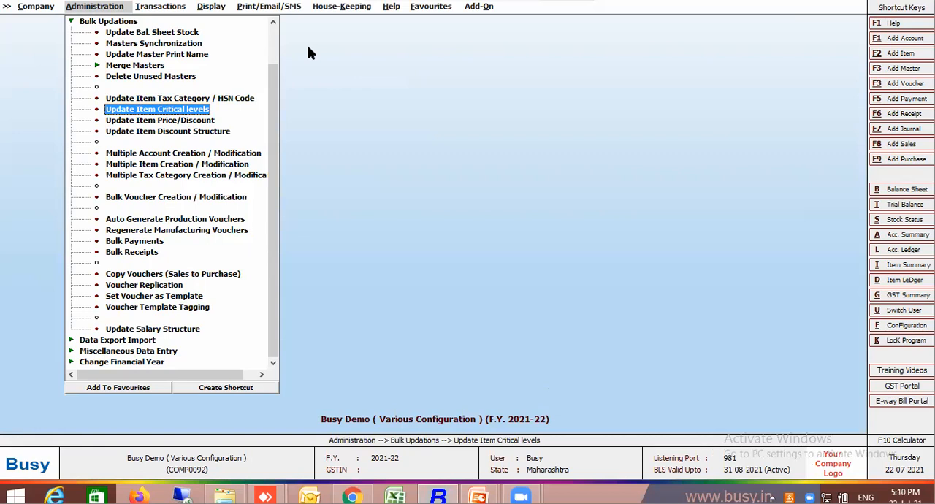
Open the bulk item price/discount update and configure it to add 10 percent to all items' sales price with respect to Sales Price.
{"action": "double_click", "coordinate": [141, 121]}
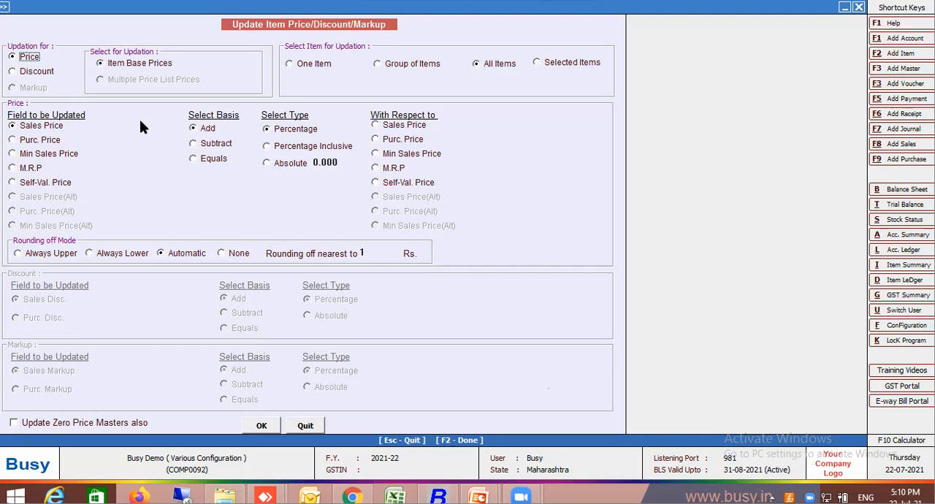
{"action": "left_click", "coordinate": [15, 76]}
{"action": "left_click", "coordinate": [18, 60]}
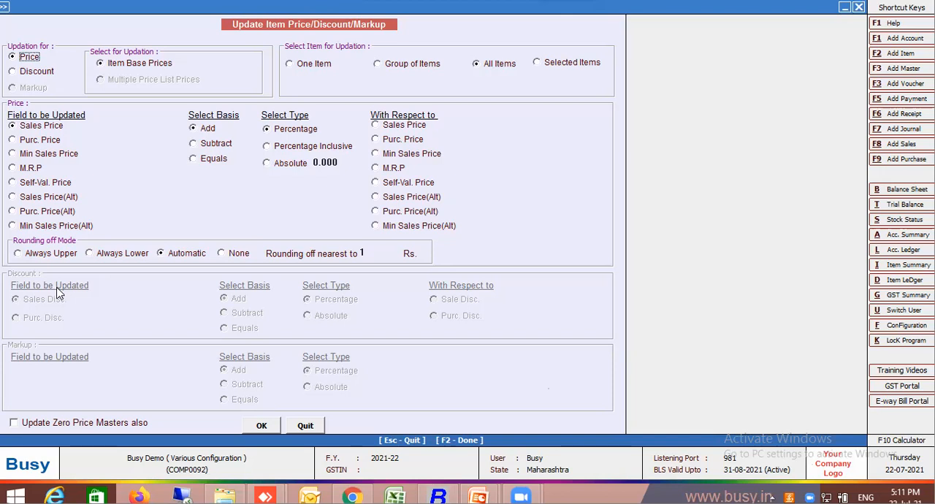
{"action": "left_click", "coordinate": [317, 163]}
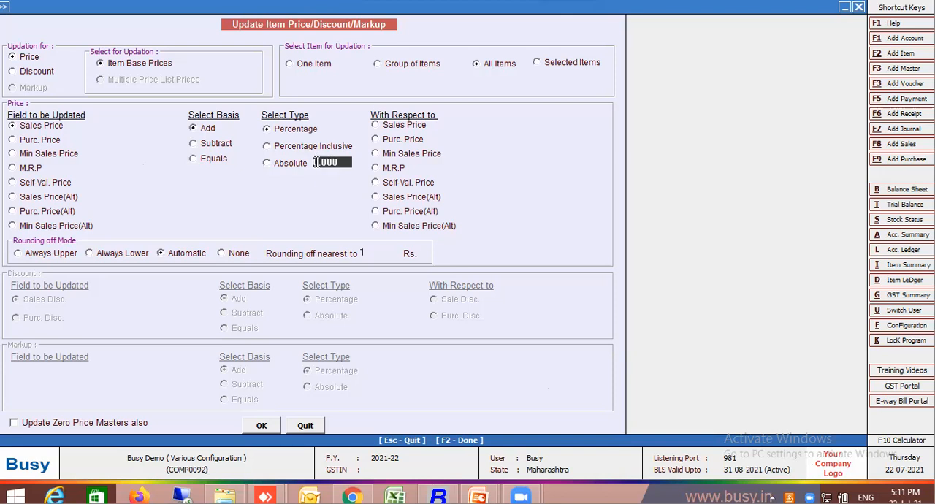
{"action": "key", "text": "Delete"}
{"action": "key", "text": "Delete"}
{"action": "key", "text": "Delete"}
{"action": "key", "text": "Delete"}
{"action": "type", "text": "10"}
{"action": "key", "text": "Return"}
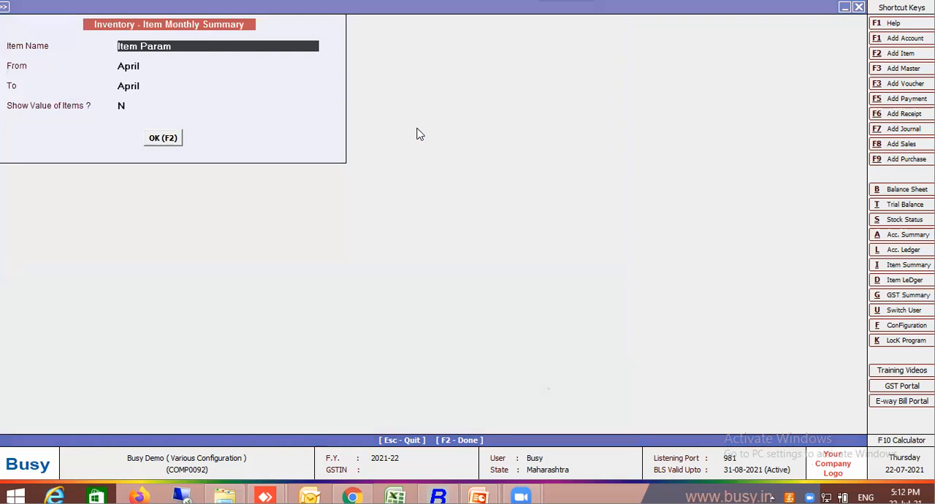
Open Item 1's master through the item monthly summary, set its sales price to 120, and save the master.
{"action": "type", "text": "It"}
{"action": "key", "text": "Return"}
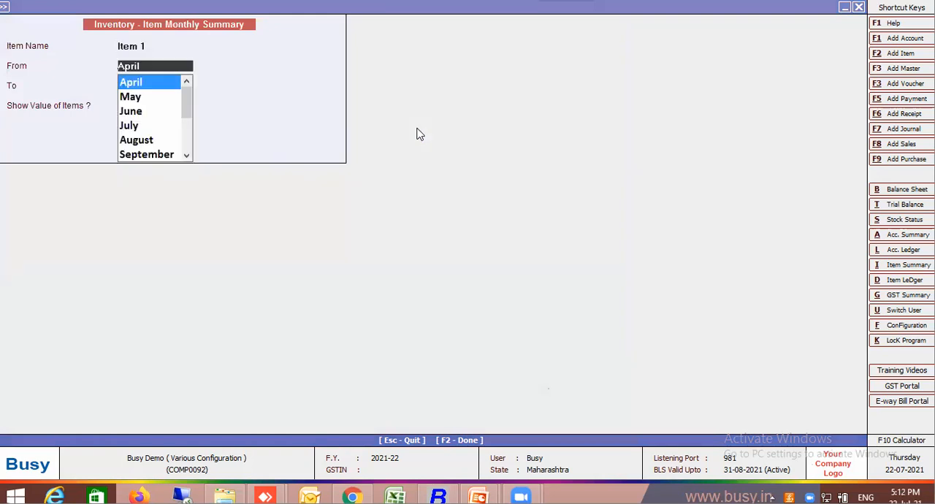
{"action": "key", "text": "F2"}
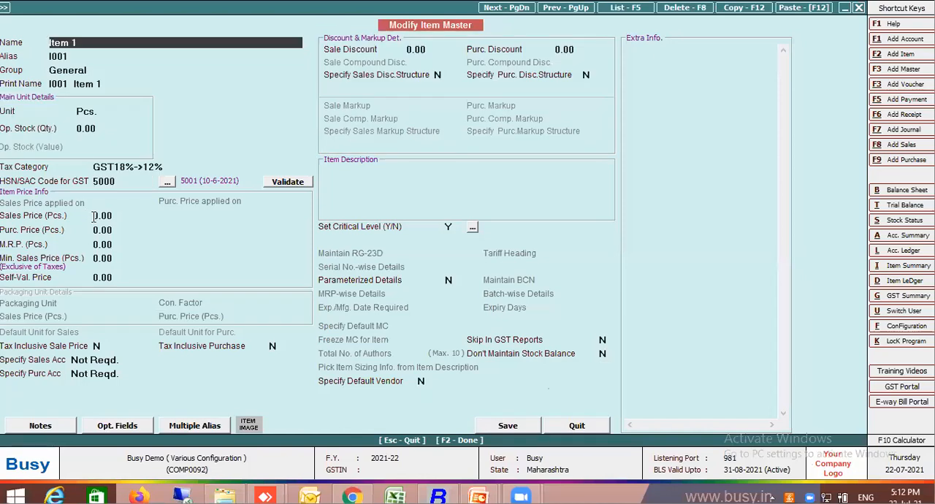
{"action": "left_click", "coordinate": [103, 216]}
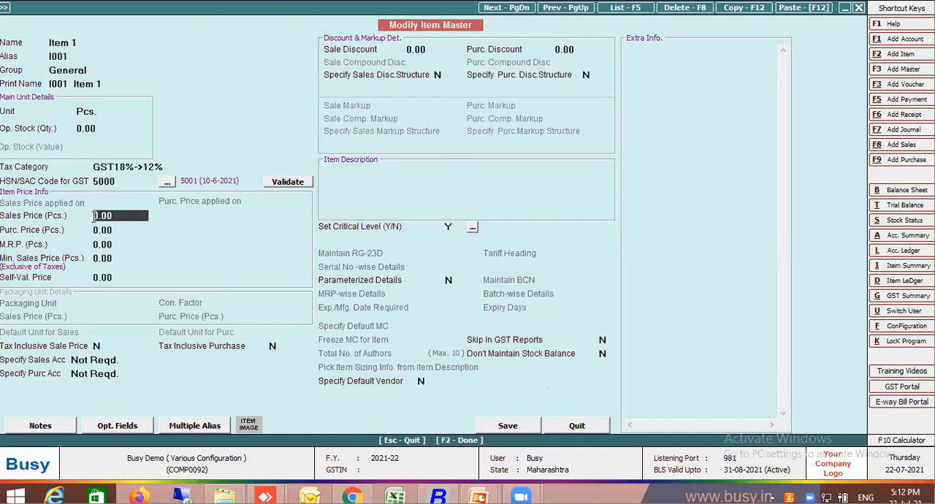
{"action": "type", "text": "120"}
{"action": "key", "text": "Return"}
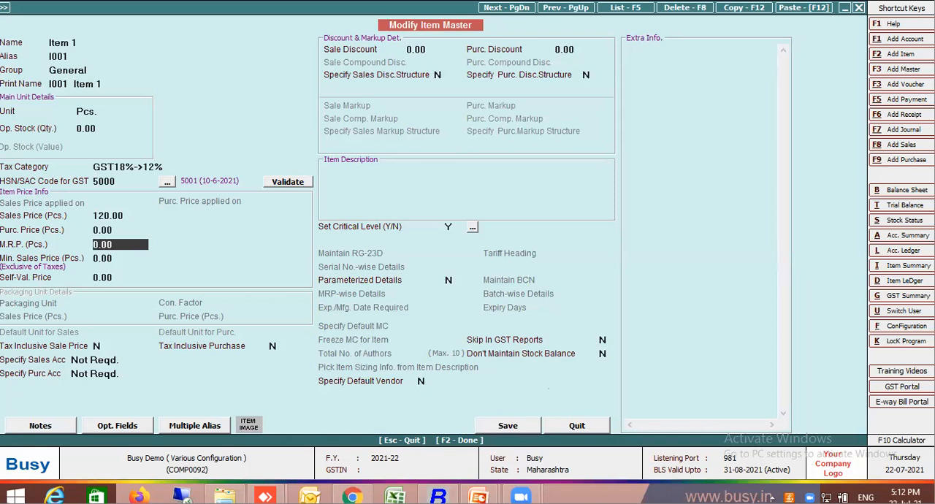
{"action": "key", "text": "F2"}
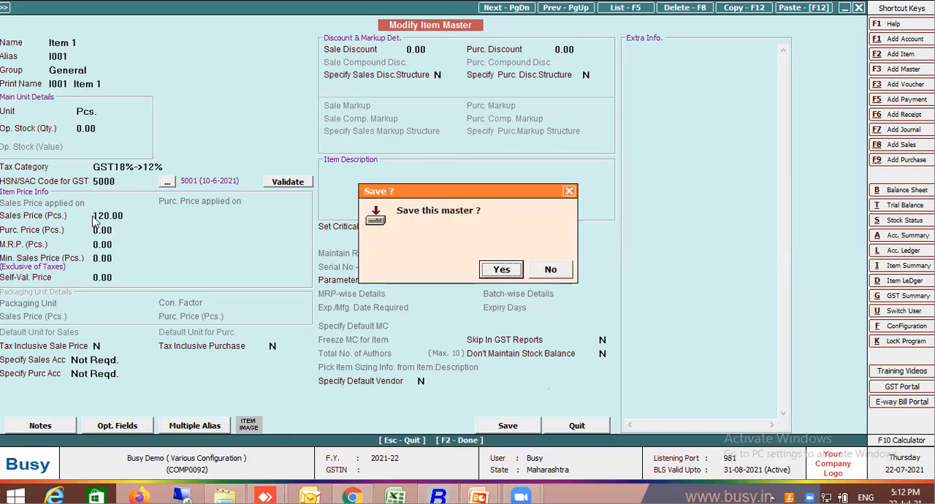
{"action": "key", "text": "Return"}
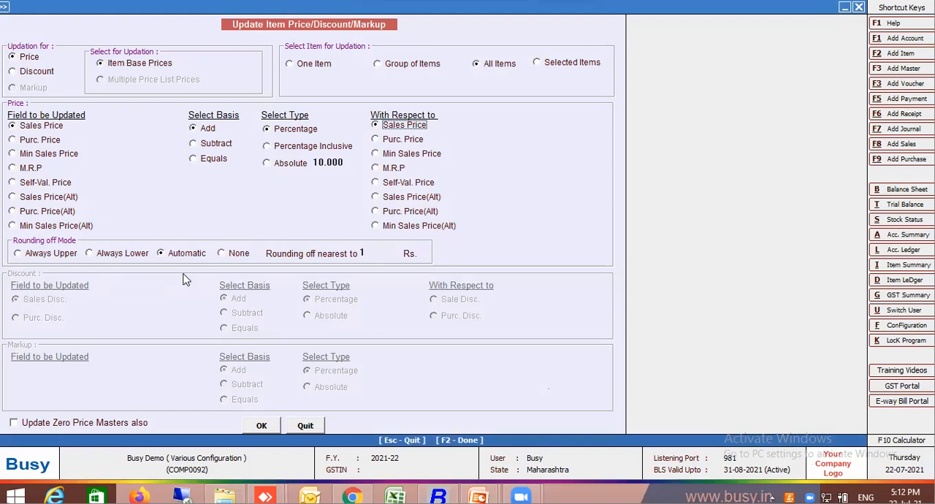
Run the configured sales price update for all items and accept its completion.
{"action": "left_click", "coordinate": [272, 428]}
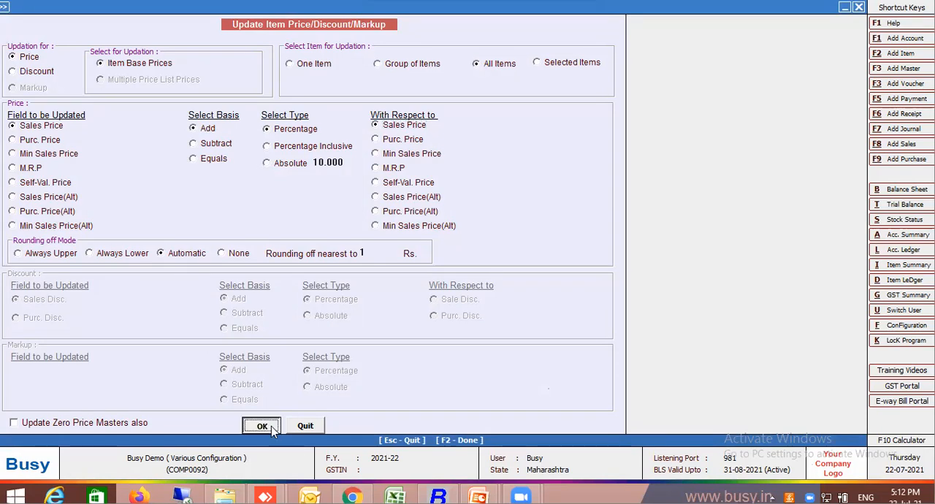
{"action": "left_click", "coordinate": [495, 266]}
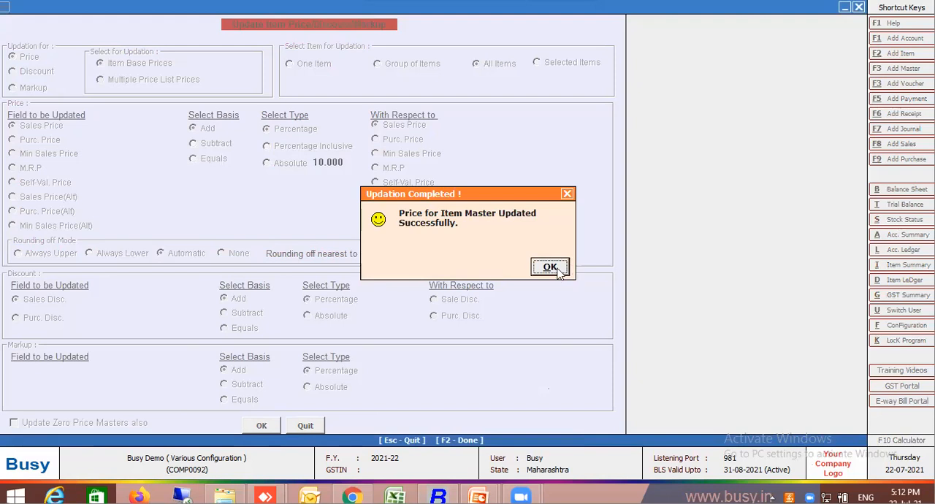
{"action": "left_click", "coordinate": [549, 267]}
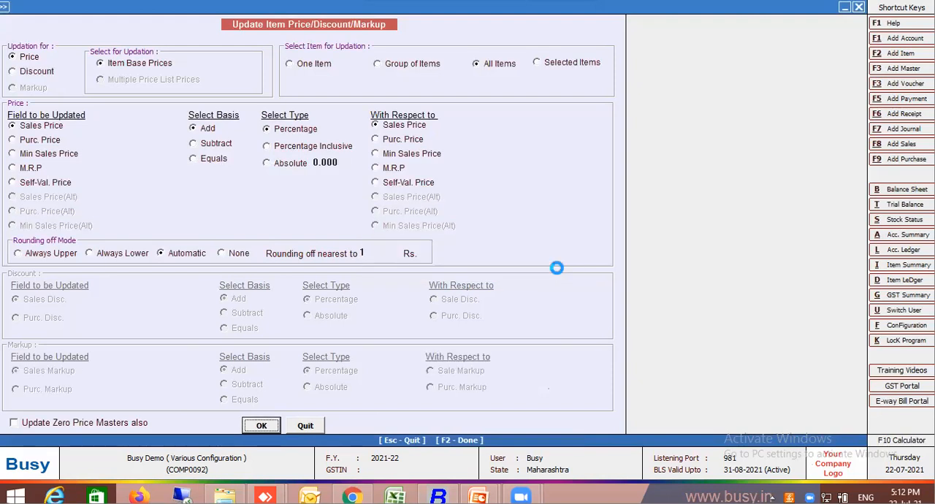
Open Item 1's master through the item monthly summary to check its sales price after the bulk update.
{"action": "key", "text": "alt+i"}
{"action": "type", "text": "it"}
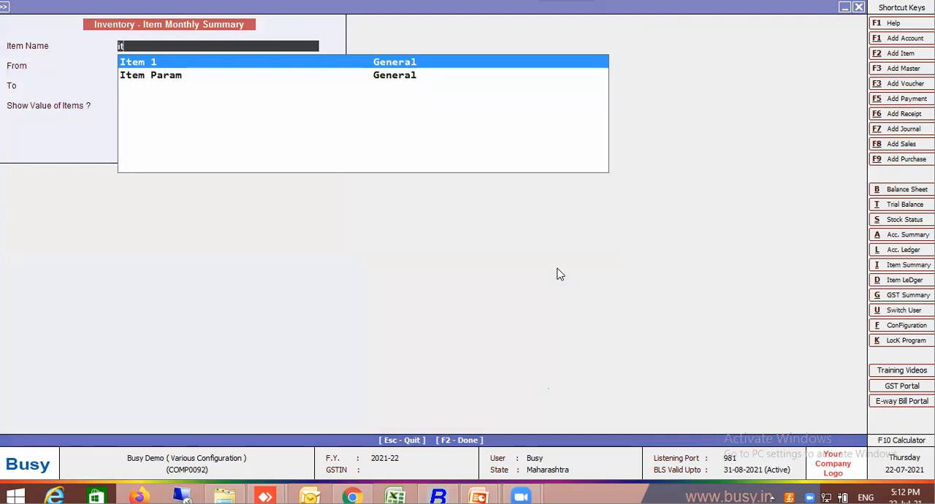
{"action": "key", "text": "Return"}
{"action": "key", "text": "F2"}
{"action": "key", "text": "alt+m"}
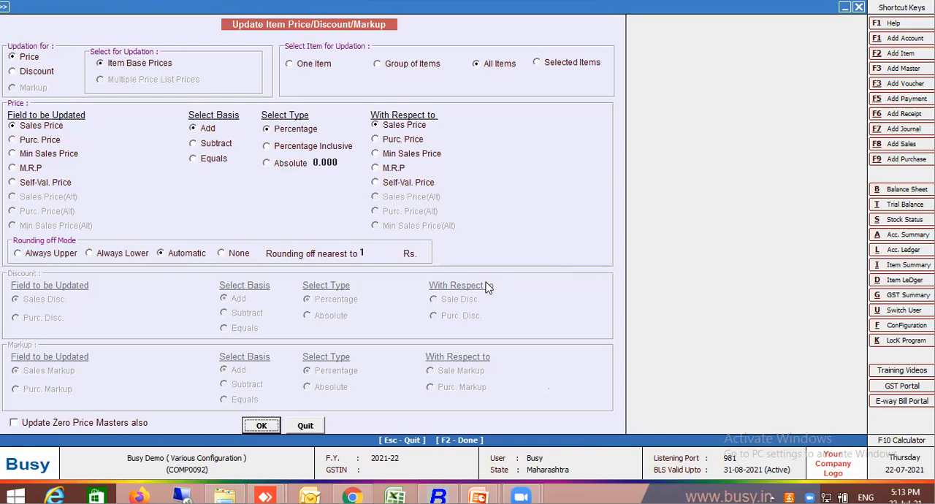
Review the Discount options of the bulk price/discount update, and quit without updating.
{"action": "left_click", "coordinate": [40, 72]}
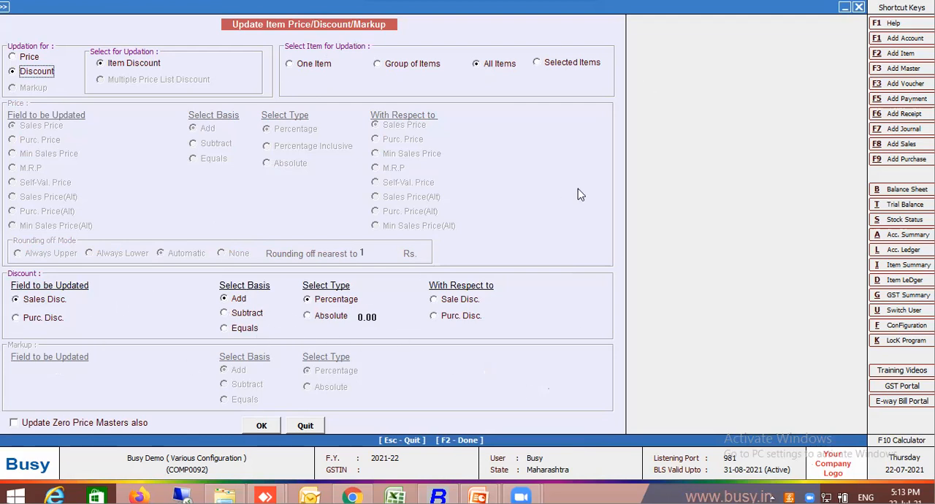
{"action": "left_click", "coordinate": [319, 429]}
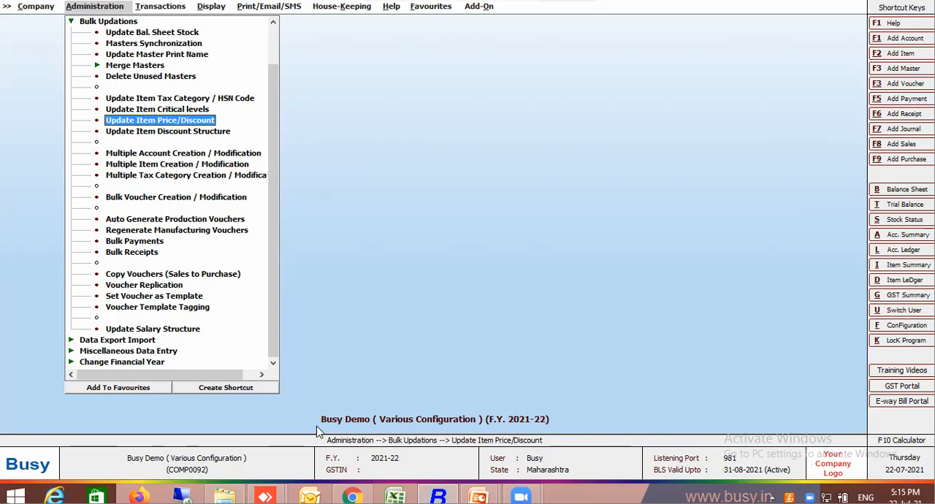
Tag the discount structure 'Simple Discount, % of Price' for sales in all items using Update Item Discount Structure.
{"action": "double_click", "coordinate": [190, 131]}
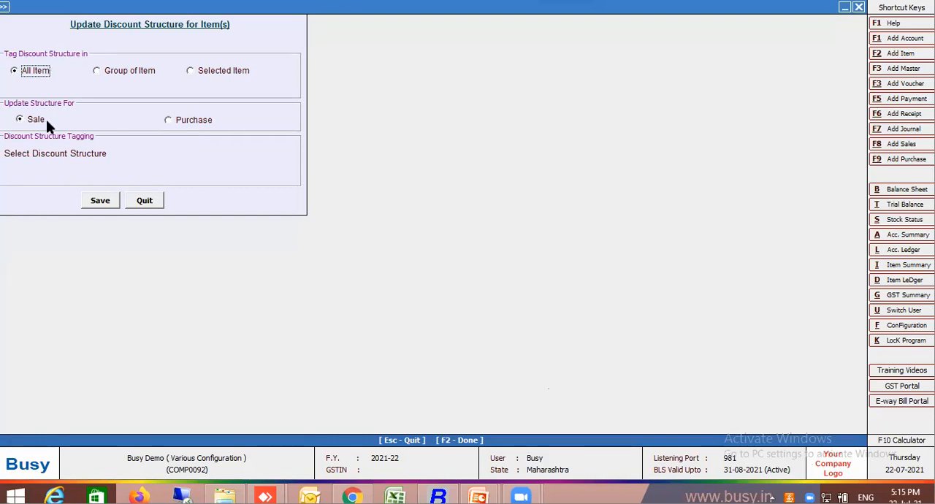
{"action": "left_click", "coordinate": [141, 153]}
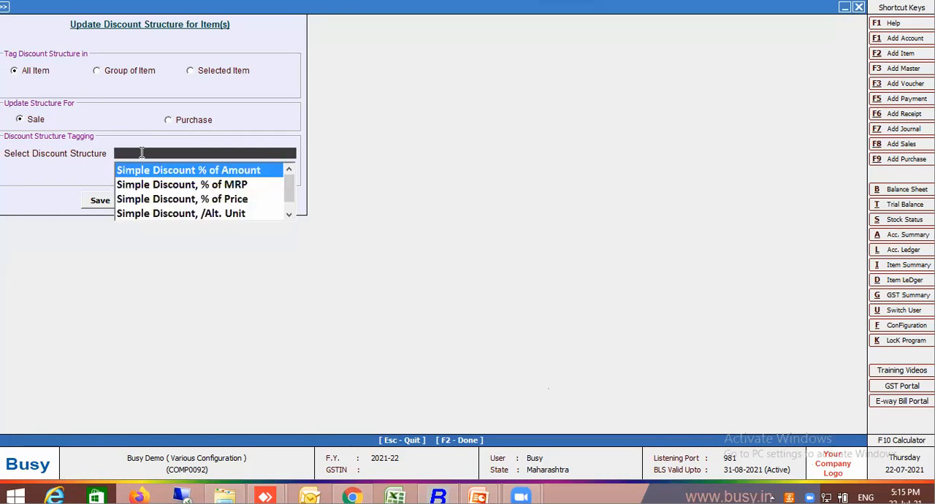
{"action": "left_click", "coordinate": [239, 202]}
{"action": "left_click", "coordinate": [110, 202]}
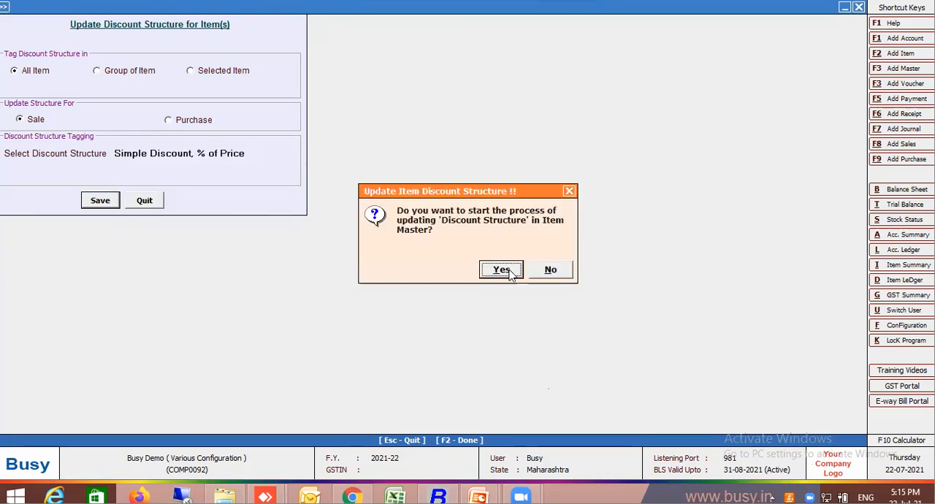
{"action": "left_click", "coordinate": [504, 271]}
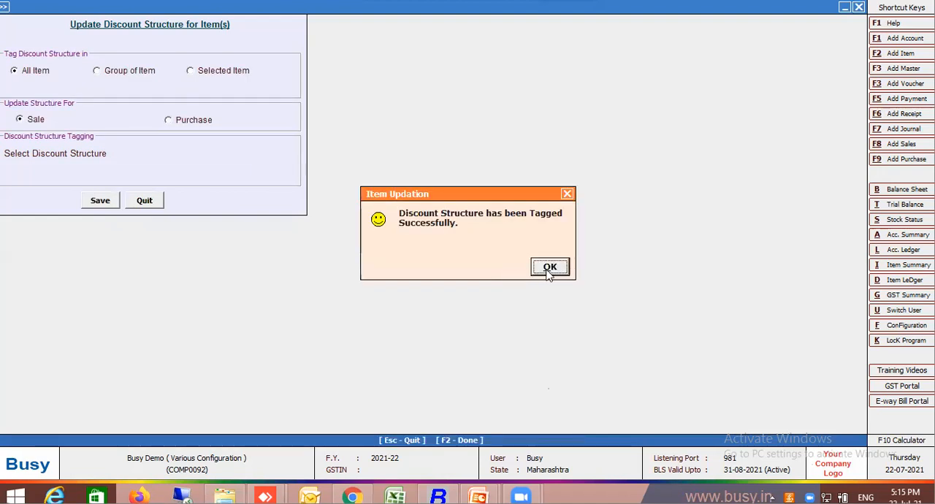
{"action": "left_click", "coordinate": [548, 268]}
Open Item Param's master and examine its sales discount structure and the available structure choices.
{"action": "key", "text": "alt+i"}
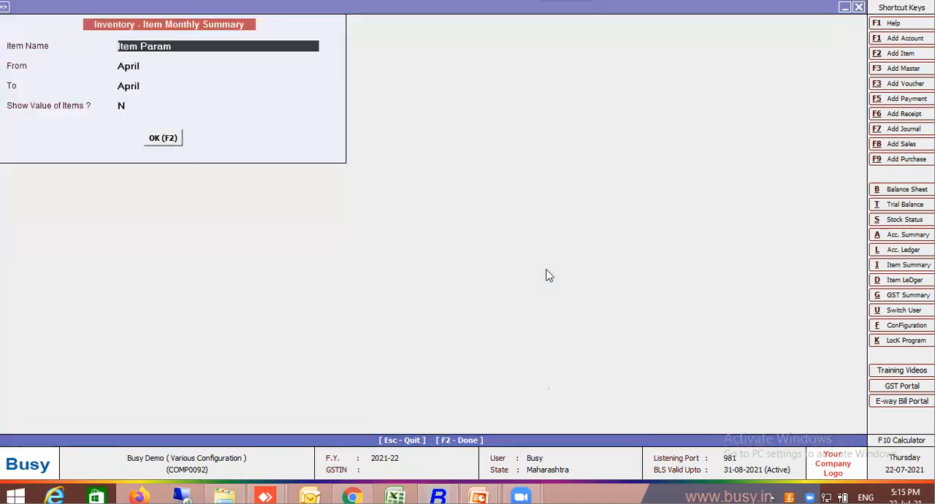
{"action": "key", "text": "alt+m"}
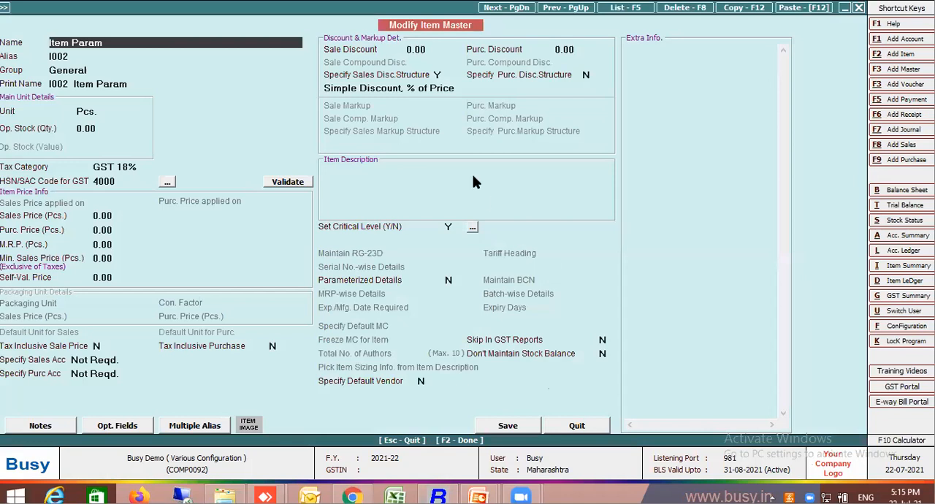
{"action": "left_click", "coordinate": [418, 87]}
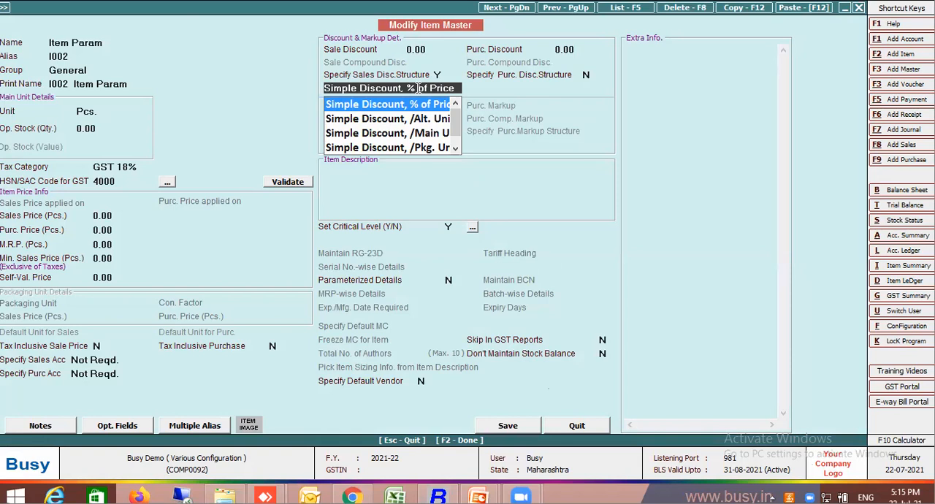
{"action": "key", "text": "Return"}
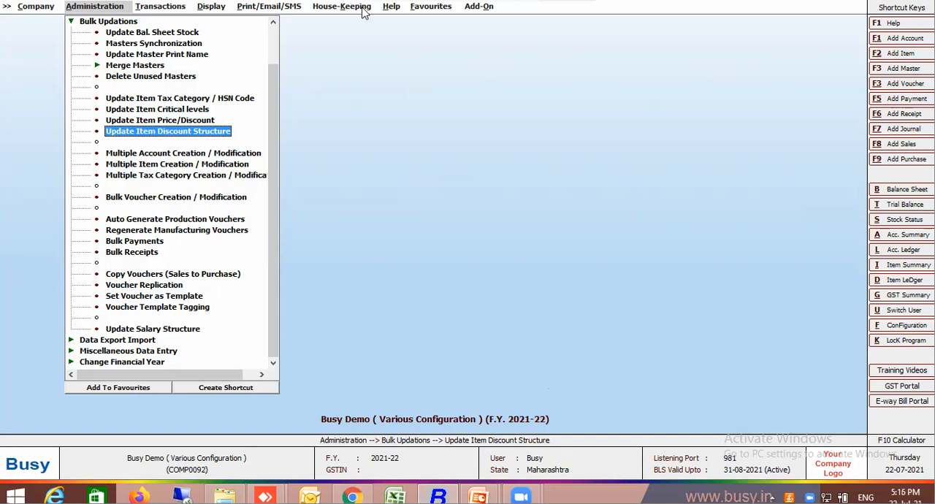
Look over the Multiple Account Creation / Modification grid and close it without adding any accounts.
{"action": "left_click", "coordinate": [198, 154]}
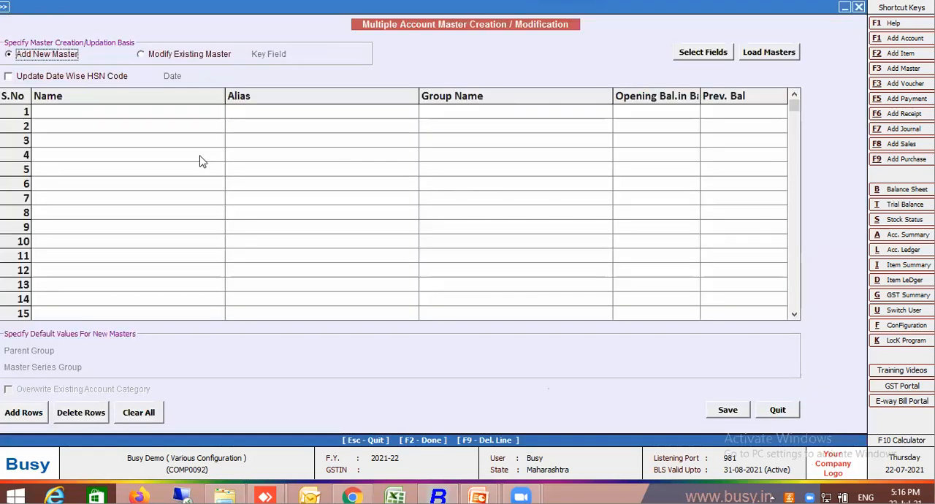
{"action": "key", "text": "Escape"}
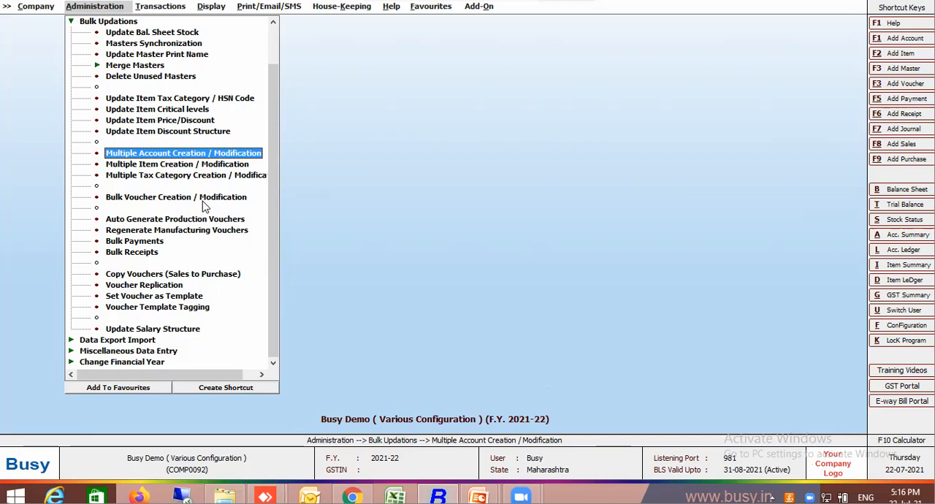
{"action": "key", "text": "Return"}
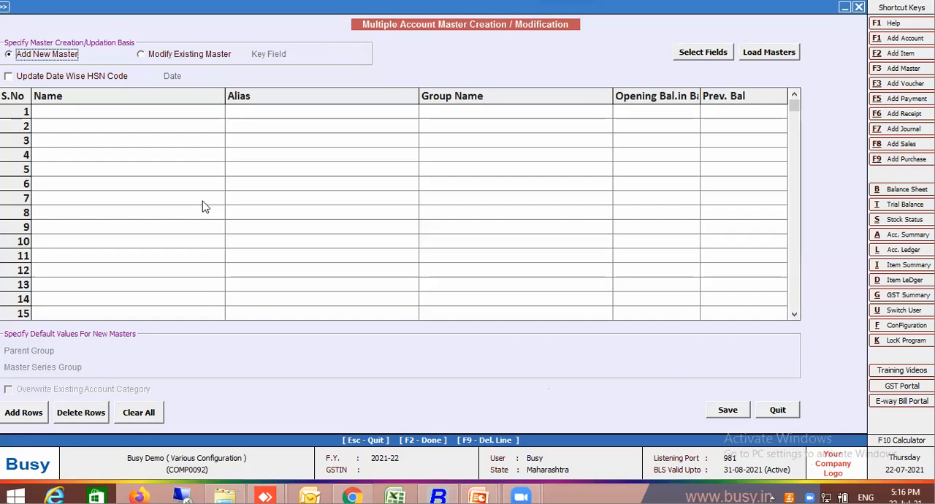
{"action": "key", "text": "Escape"}
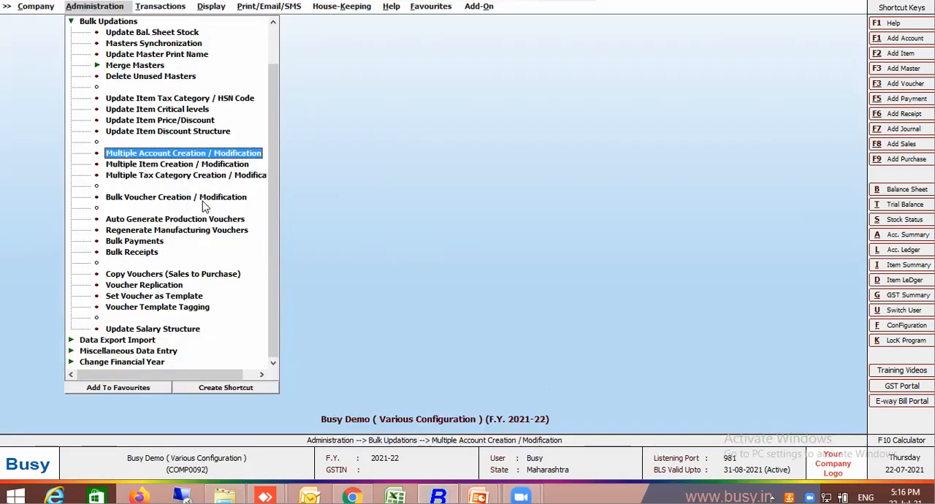
Open bulk voucher creation/modification, choose the Sales voucher type, and bring up the format configuration.
{"action": "left_click", "coordinate": [159, 197]}
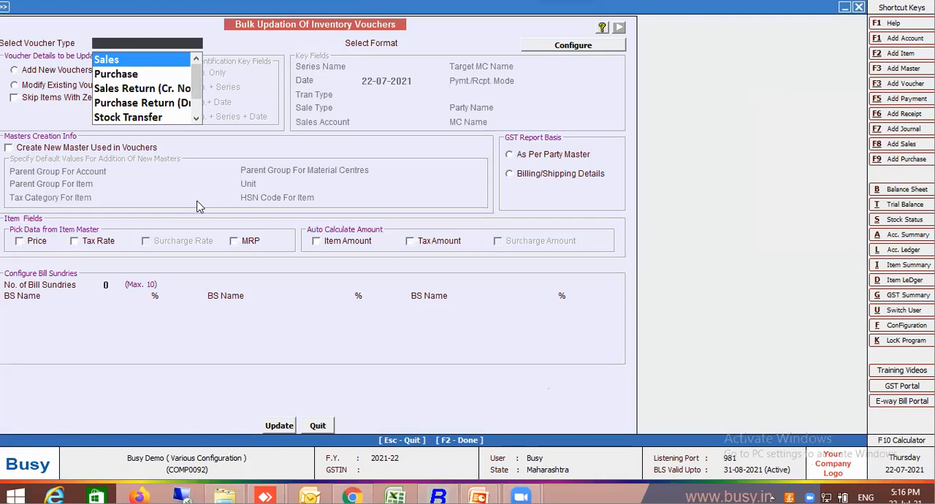
{"action": "key", "text": "Return"}
{"action": "left_click", "coordinate": [570, 52]}
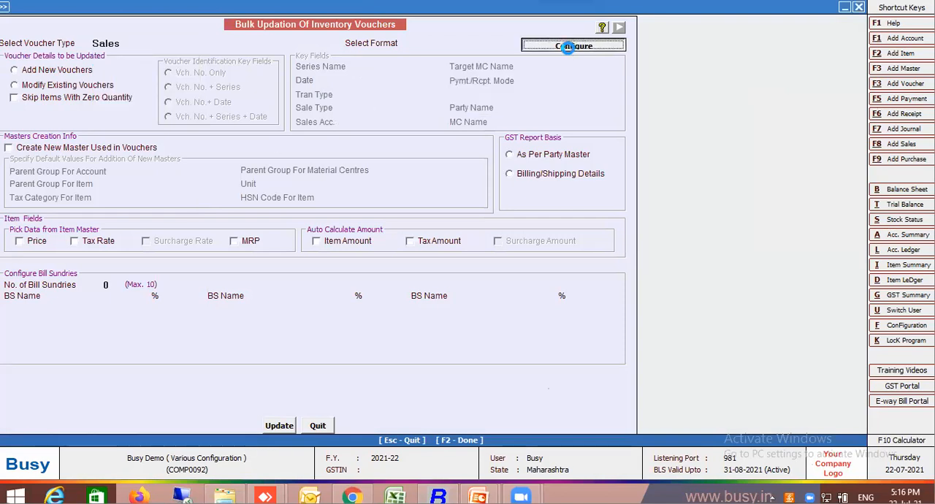
{"action": "left_click", "coordinate": [570, 50]}
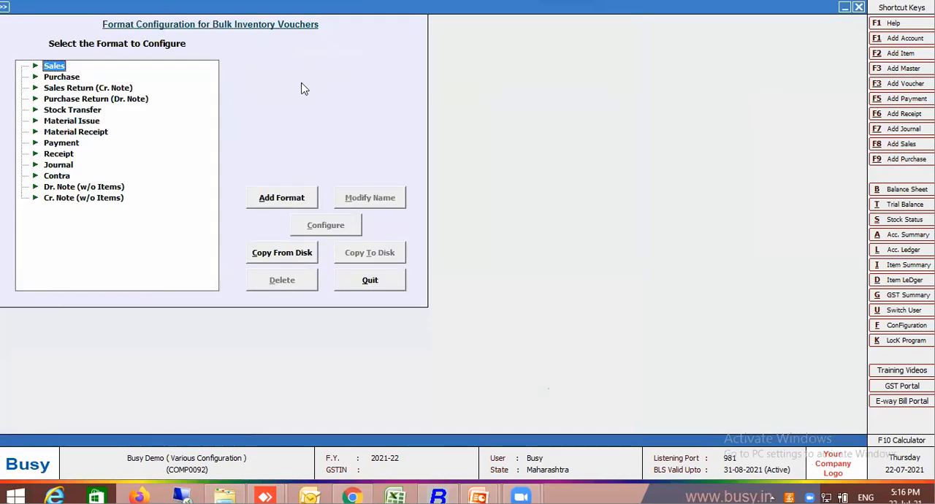
Add a Sales bulk voucher format named Milk and open its field configuration.
{"action": "left_click", "coordinate": [292, 198]}
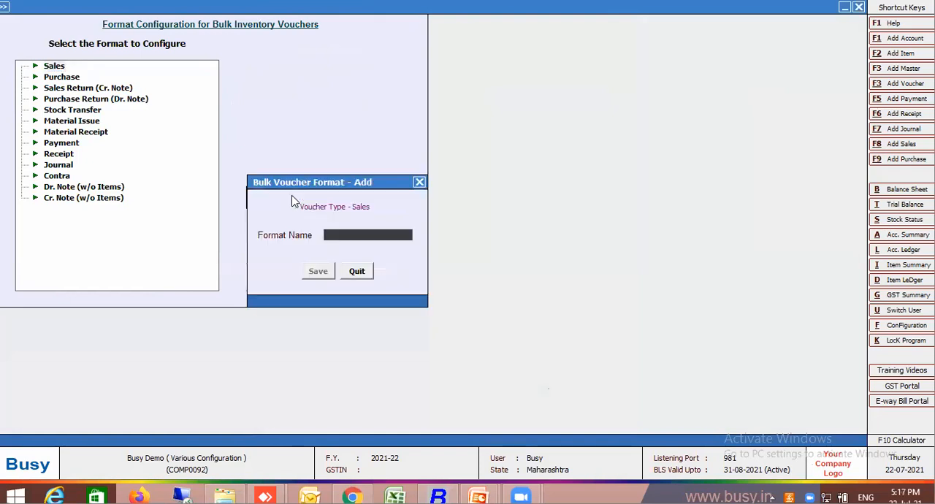
{"action": "type", "text": "Milk"}
{"action": "key", "text": "Return"}
{"action": "key", "text": "Return"}
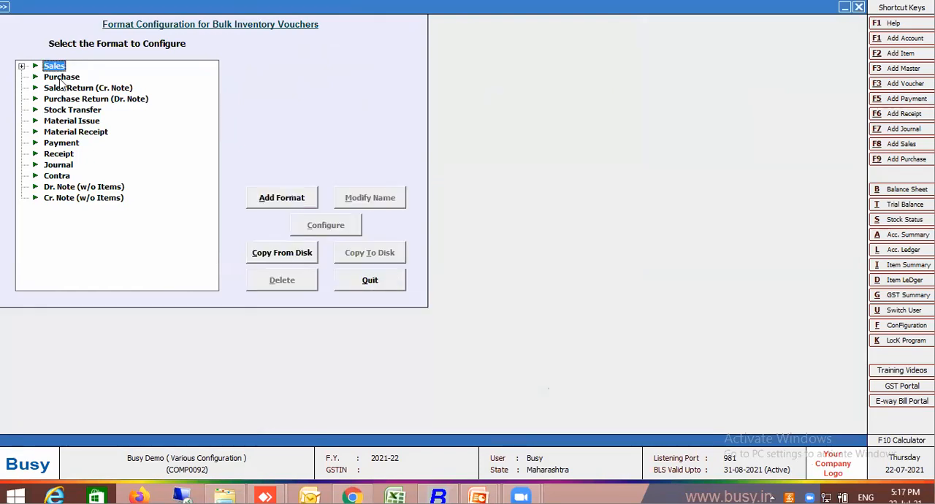
{"action": "left_click", "coordinate": [343, 227]}
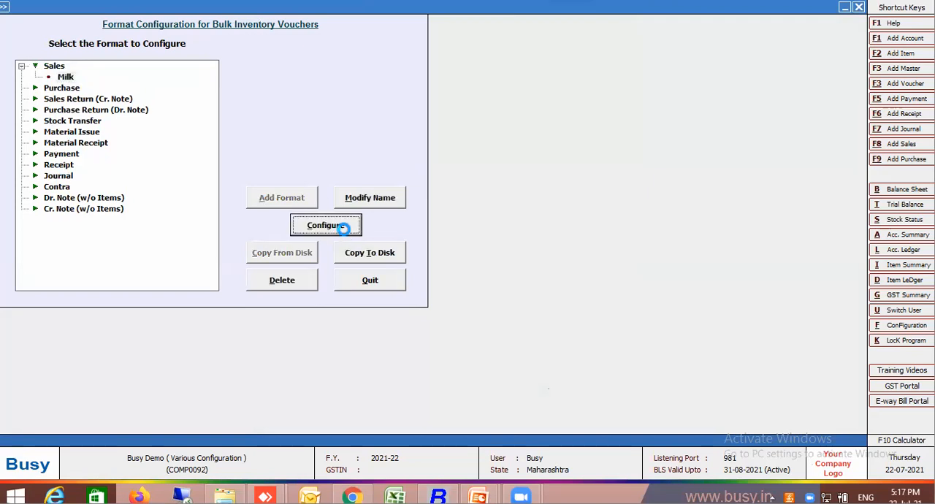
{"action": "left_click", "coordinate": [500, 270]}
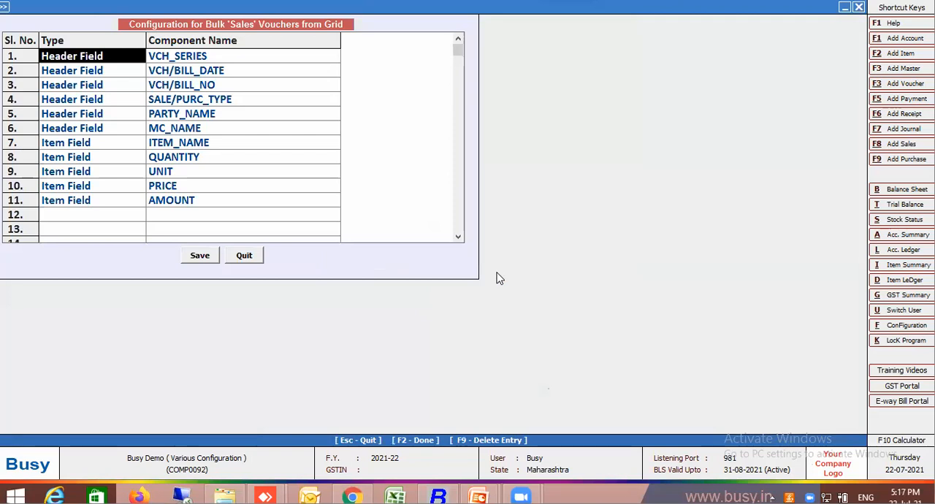
Remove VCH/BILL_DATE, VCH/BILL_NO, SALE/PURC_TYPE, MC_NAME and AMOUNT from the Milk format, save it and leave the format configuration.
{"action": "left_click", "coordinate": [78, 73]}
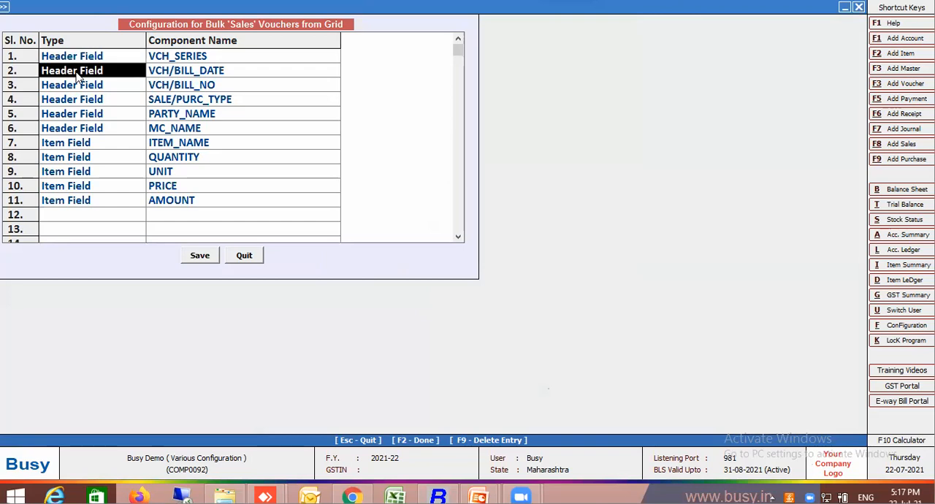
{"action": "key", "text": "F9"}
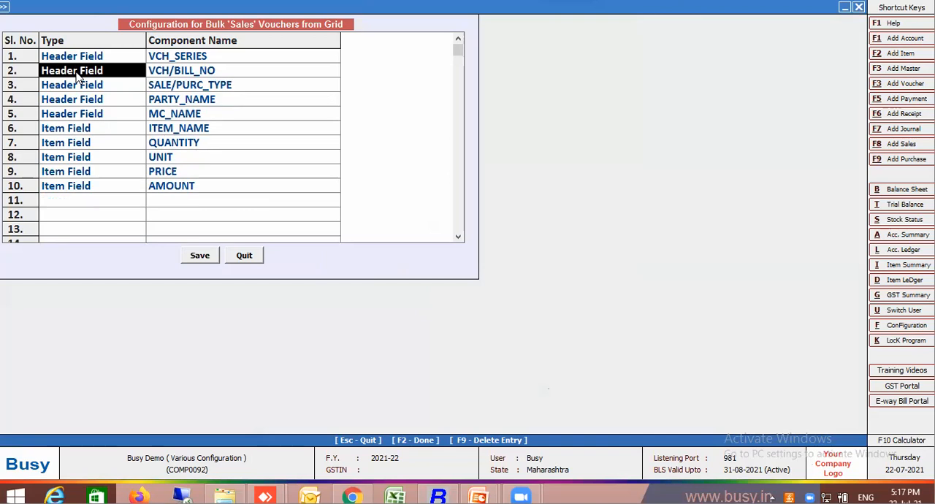
{"action": "key", "text": "F9"}
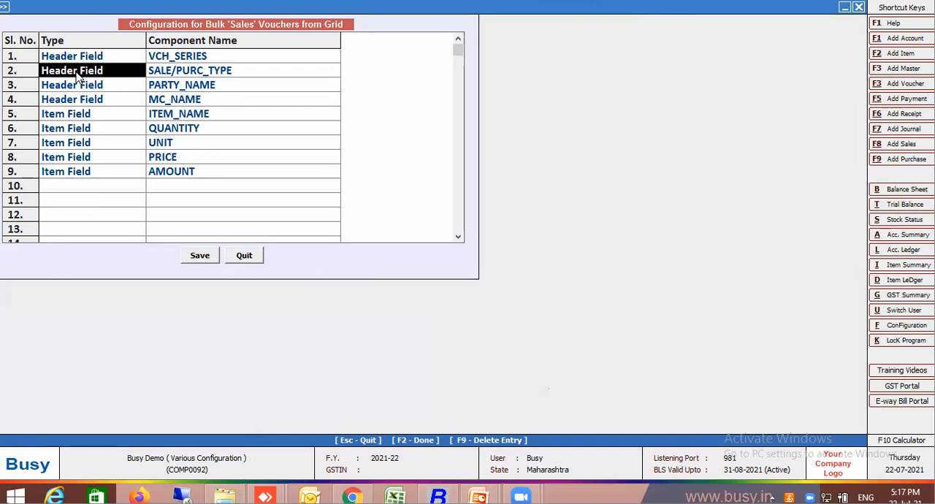
{"action": "key", "text": "F9"}
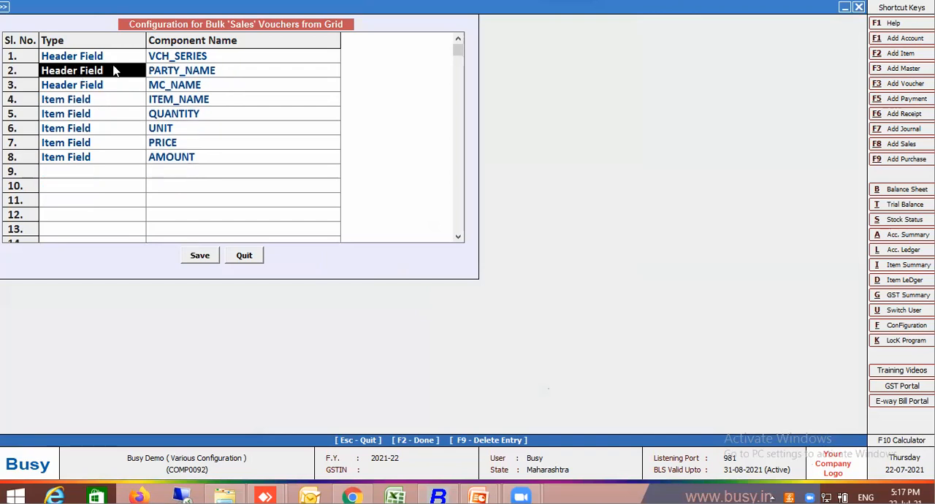
{"action": "left_click", "coordinate": [114, 90]}
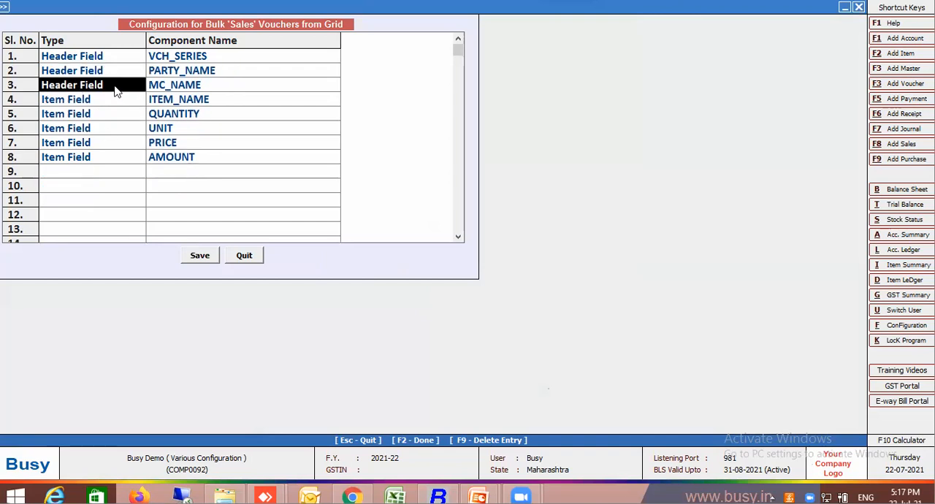
{"action": "key", "text": "F9"}
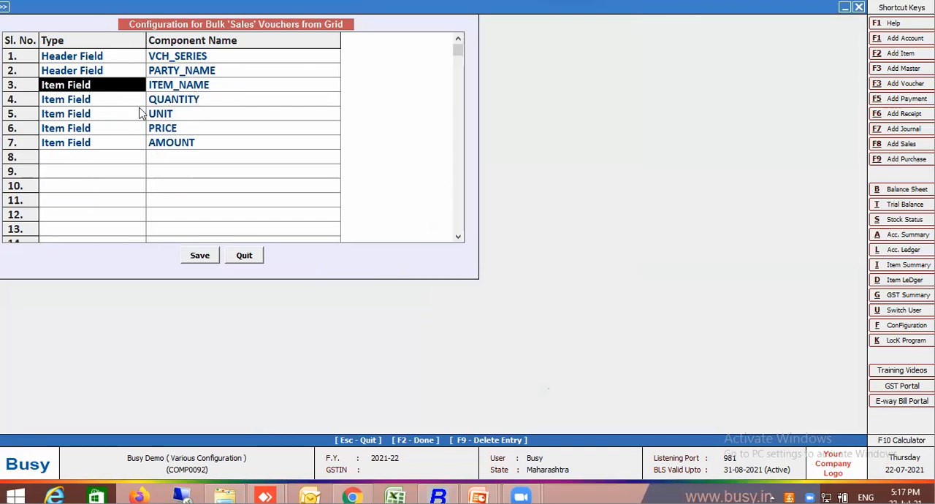
{"action": "left_click", "coordinate": [95, 116]}
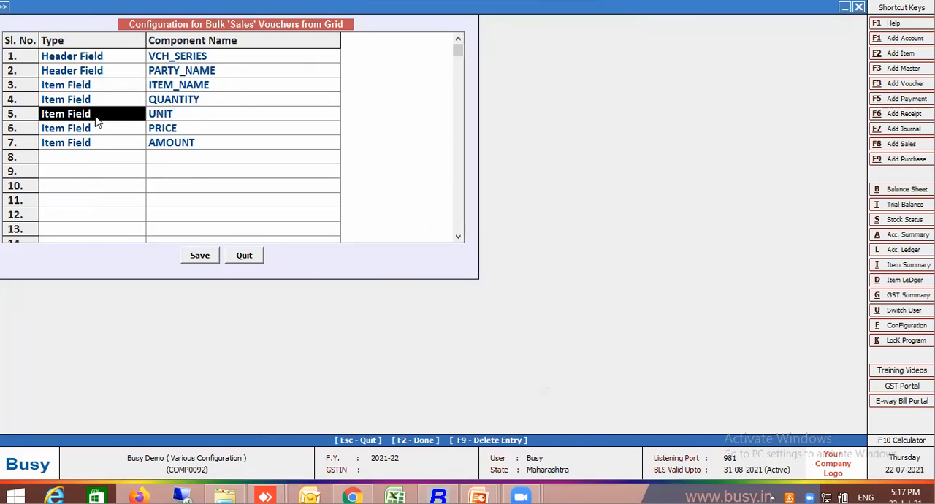
{"action": "left_click", "coordinate": [95, 143]}
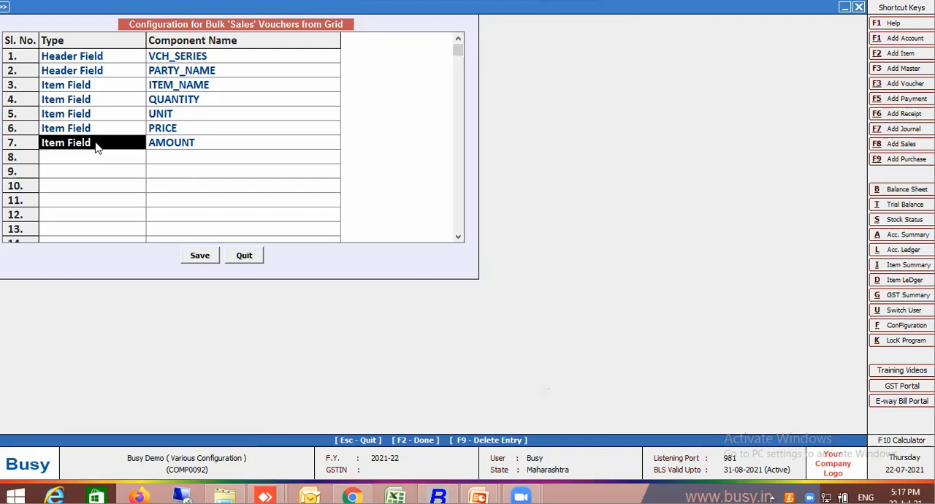
{"action": "key", "text": "F9"}
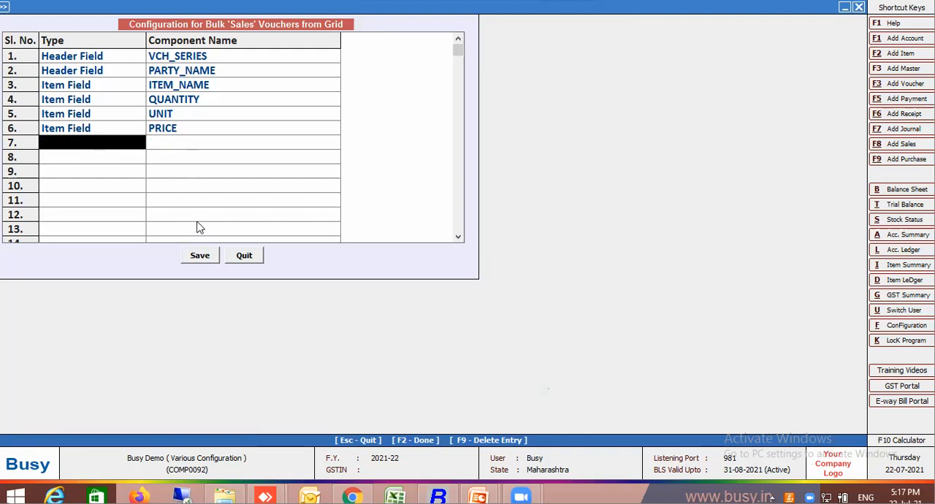
{"action": "left_click", "coordinate": [199, 256]}
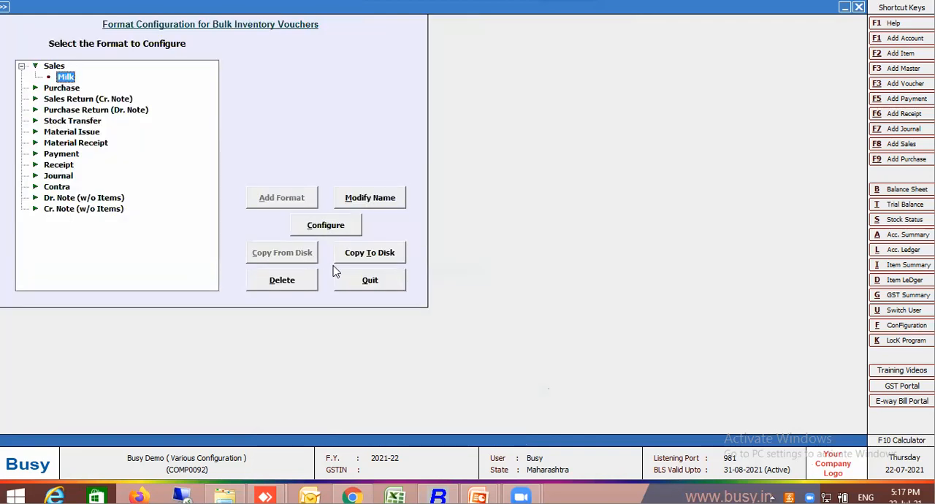
{"action": "left_click", "coordinate": [350, 273]}
Select the Milk format for adding new vouchers, set sale type L/GST-TaxIncl. and MC name Main Store, and open the voucher entry grid.
{"action": "left_click", "coordinate": [429, 42]}
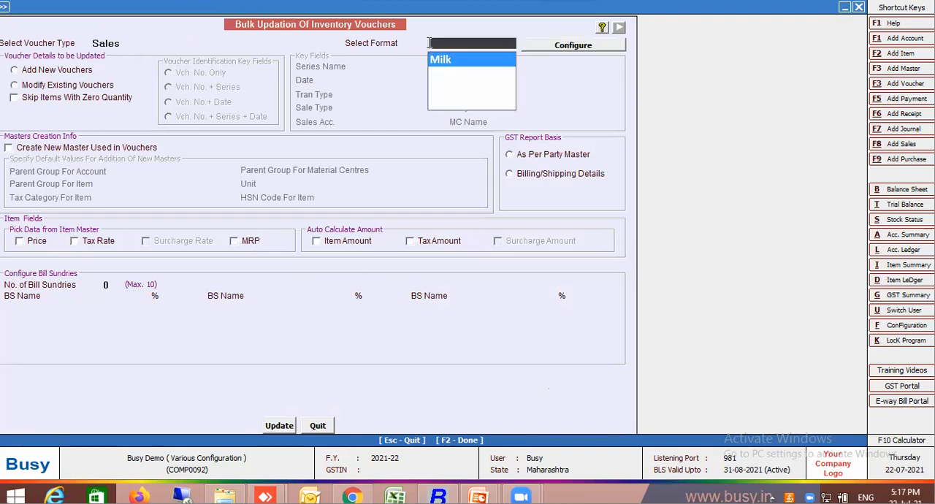
{"action": "key", "text": "Return"}
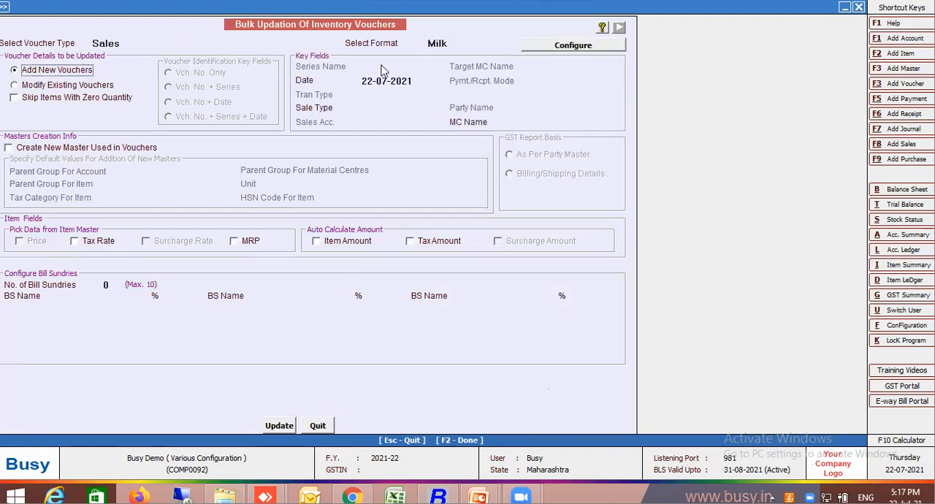
{"action": "left_click", "coordinate": [374, 106]}
{"action": "type", "text": "inc"}
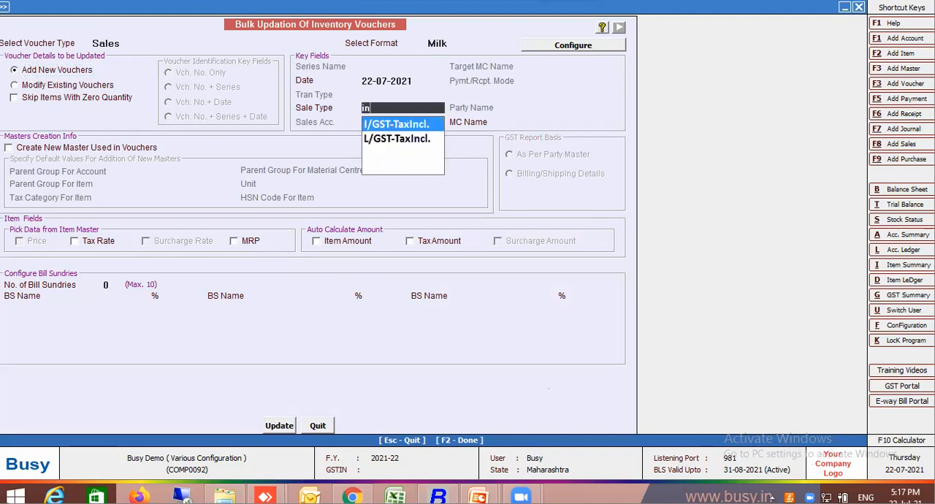
{"action": "left_click", "coordinate": [406, 141]}
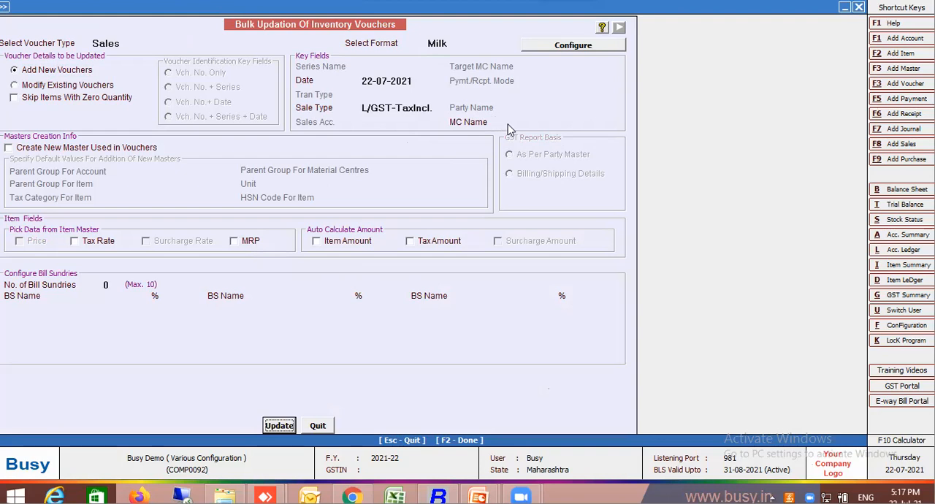
{"action": "left_click", "coordinate": [536, 123]}
{"action": "key", "text": "Return"}
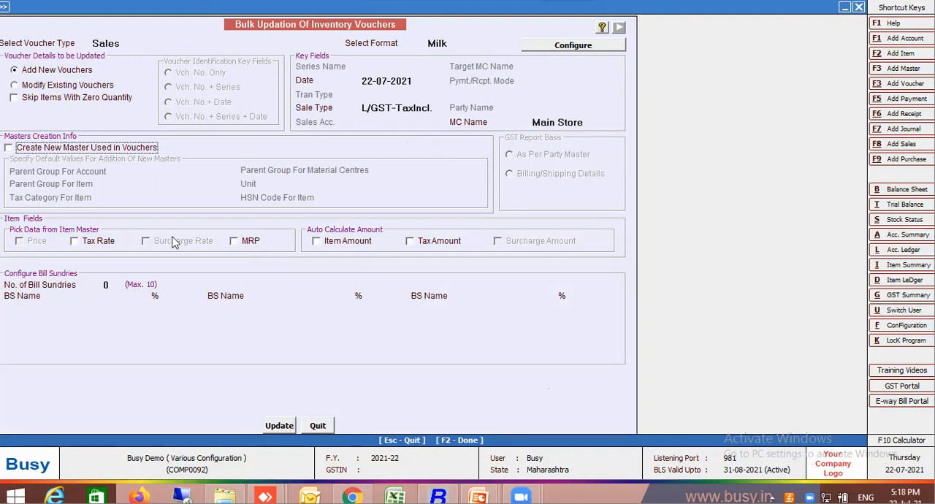
{"action": "left_click", "coordinate": [279, 425]}
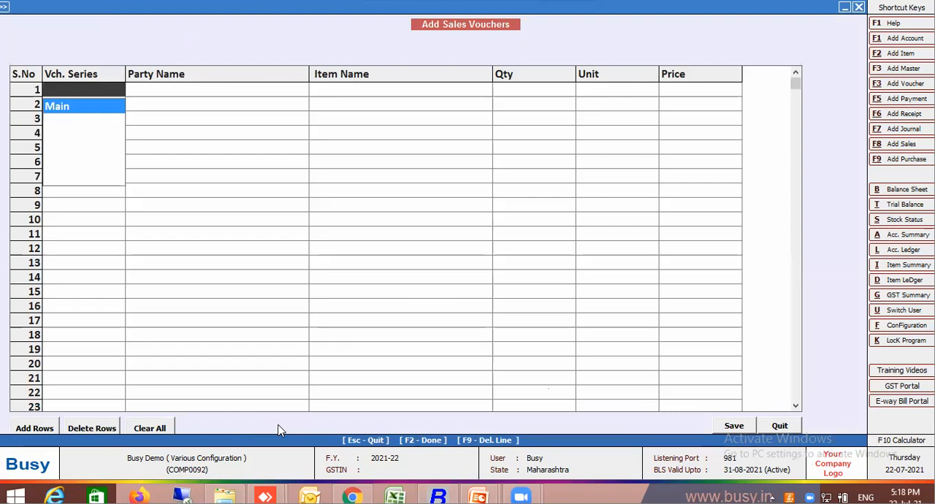
Set the first row's voucher series to Main and start a new party account named Customer 1.
{"action": "key", "text": "Return"}
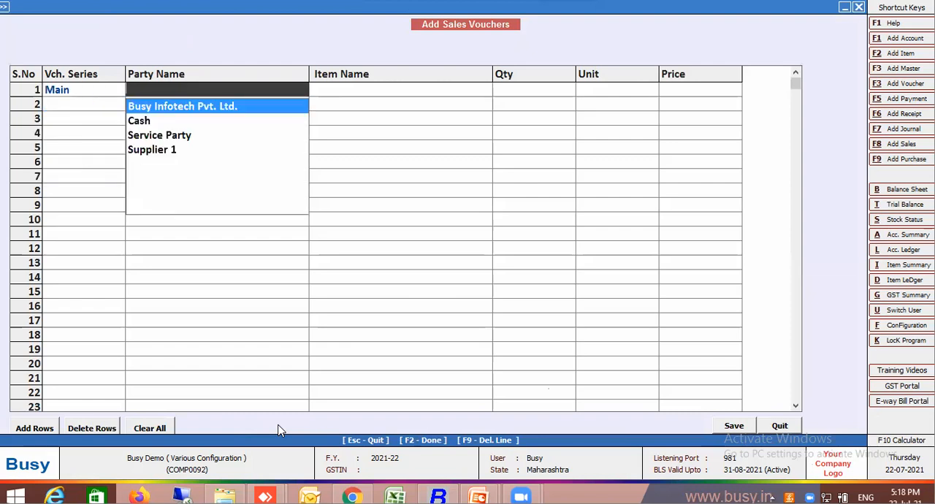
{"action": "key", "text": "F1"}
{"action": "type", "text": "Customer 1"}
{"action": "key", "text": "Return"}
{"action": "key", "text": "Return"}
{"action": "key", "text": "Return"}
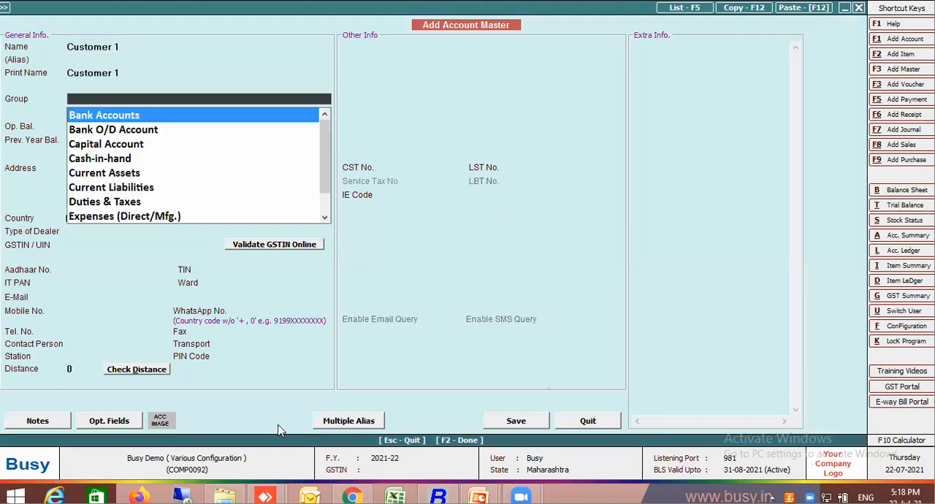
{"action": "type", "text": "sun"}
{"action": "key", "text": "Return"}
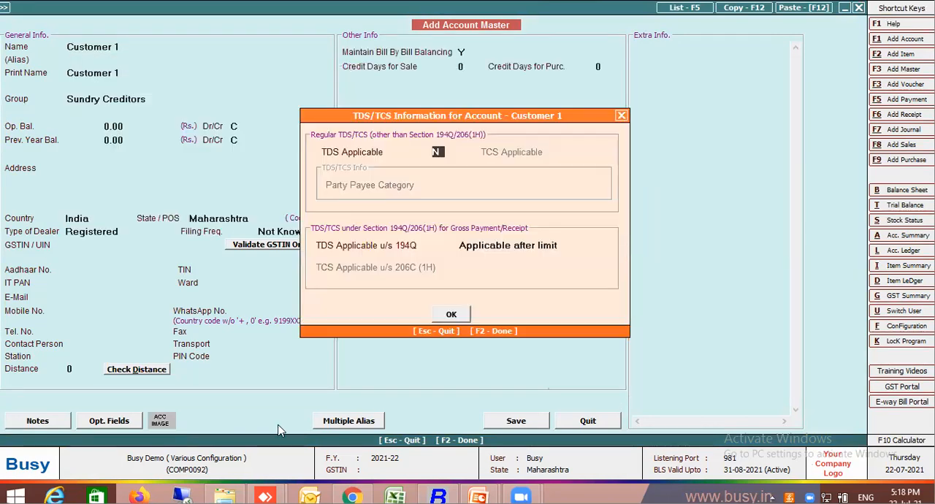
{"action": "key", "text": "F2"}
{"action": "key", "text": "F2"}
{"action": "key", "text": "Return"}
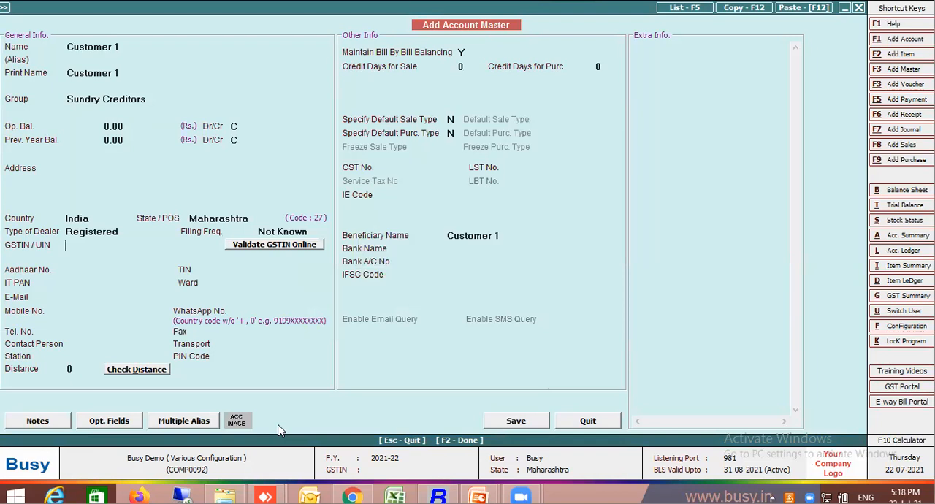
{"action": "key", "text": "Up"}
{"action": "key", "text": "Up"}
{"action": "key", "text": "Up"}
{"action": "key", "text": "Up"}
{"action": "key", "text": "Up"}
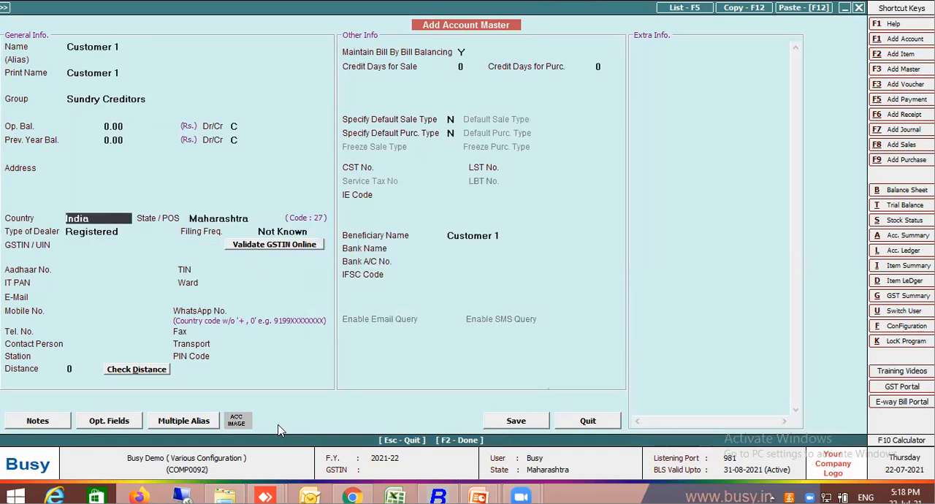
{"action": "key", "text": "Up"}
{"action": "key", "text": "Up"}
{"action": "key", "text": "Up"}
{"action": "key", "text": "Up"}
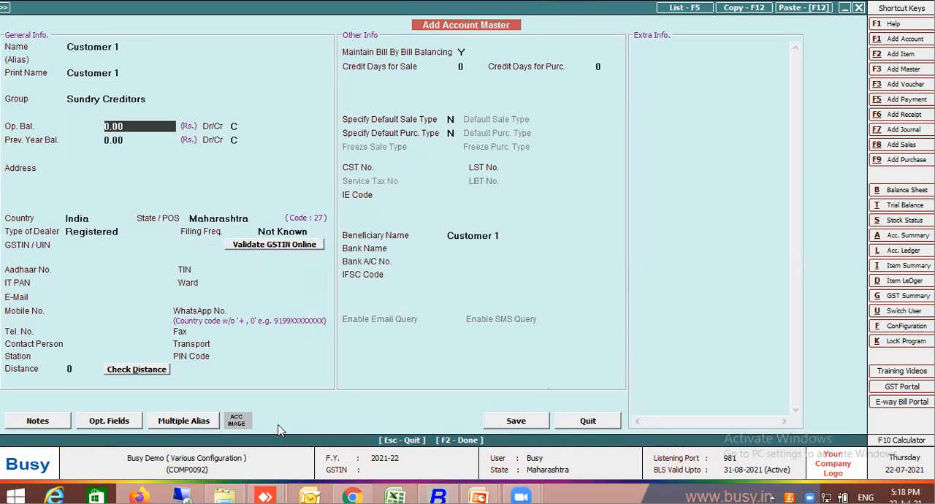
Assign Customer 1 to the Sundry Debtors group, set the type of dealer to Un-Registered, and save the account as the row's party.
{"action": "type", "text": "sun"}
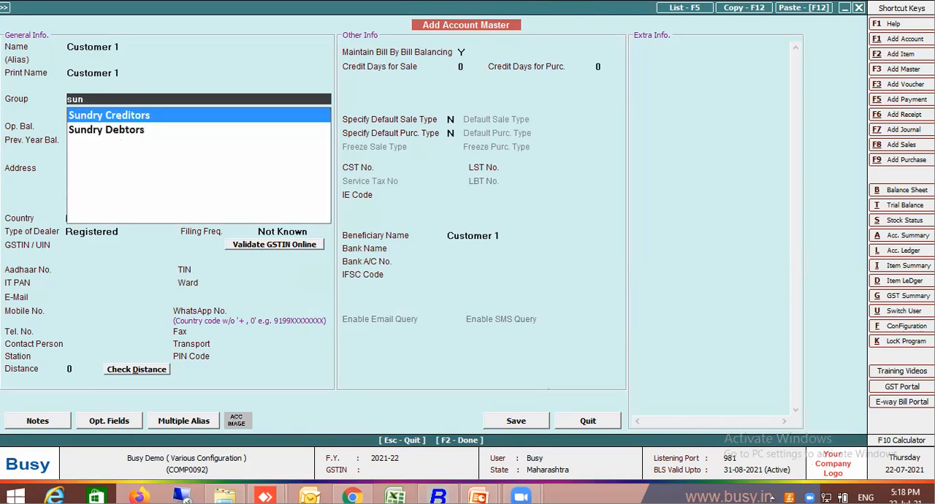
{"action": "left_click", "coordinate": [135, 132]}
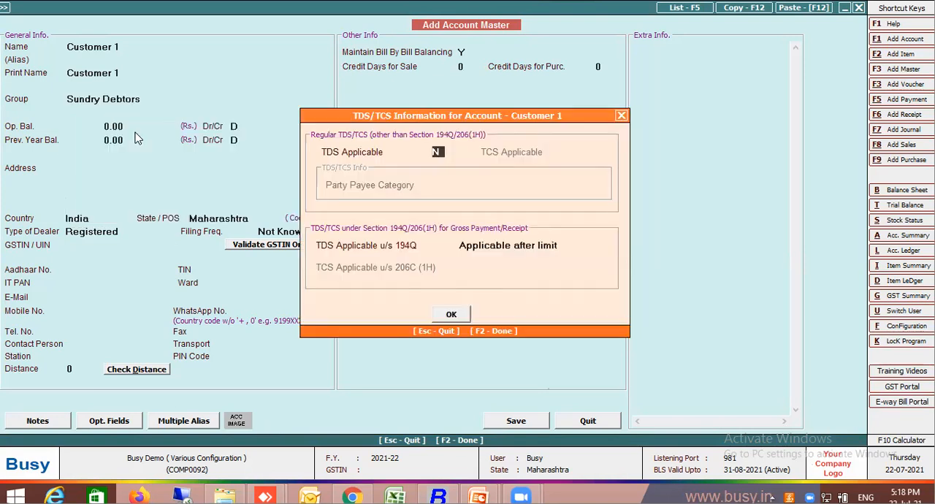
{"action": "key", "text": "F2"}
{"action": "key", "text": "F2"}
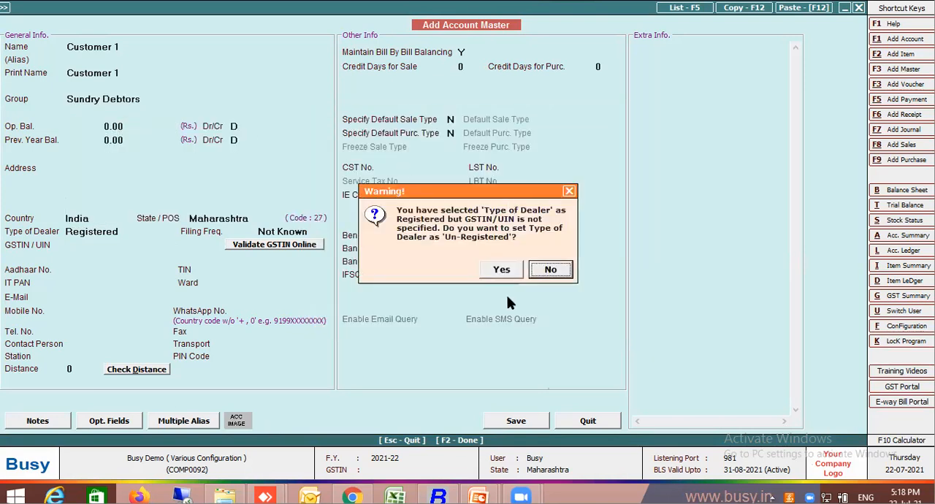
{"action": "left_click", "coordinate": [501, 270]}
{"action": "key", "text": "Return"}
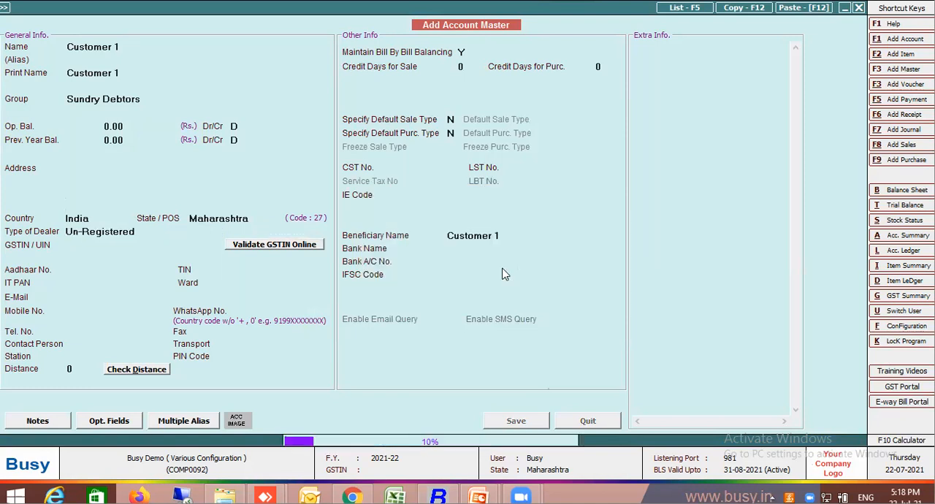
{"action": "key", "text": "Return"}
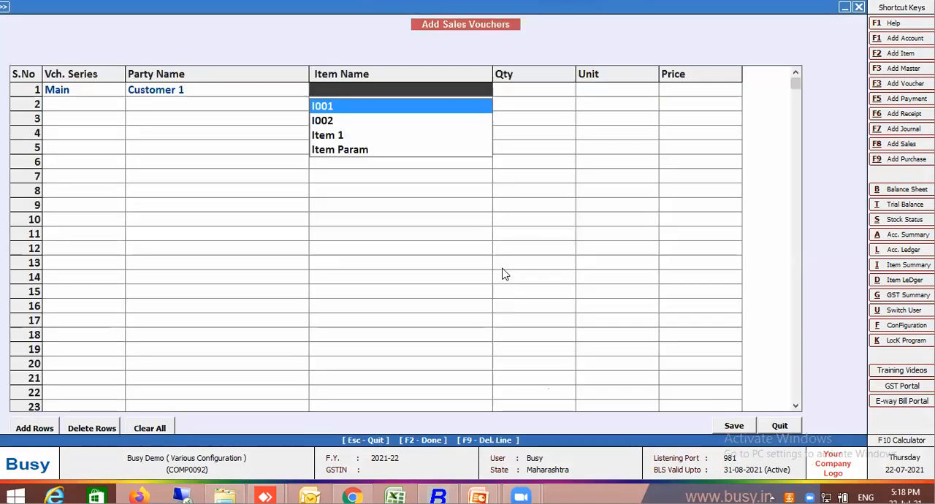
Start a new item master from the row's item name, named Amul Tond 500ML in the General group.
{"action": "key", "text": "alt+F2"}
{"action": "type", "text": "A"}
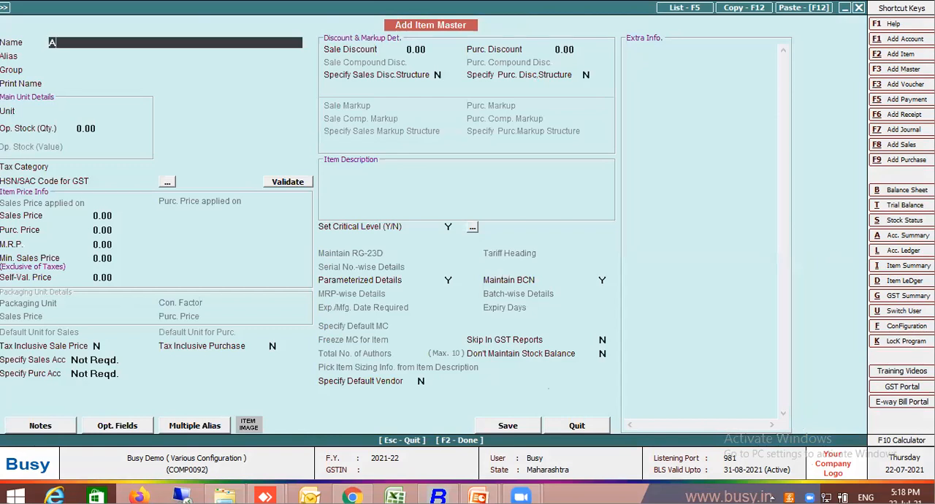
{"action": "type", "text": "mul tonde"}
{"action": "key", "text": "BackSpace"}
{"action": "type", "text": "500ML"}
{"action": "key", "text": "Return"}
{"action": "key", "text": "Return"}
Set the new item's unit to Pcs. and its tax category to Exempt.
{"action": "key", "text": "Return"}
{"action": "key", "text": "Return"}
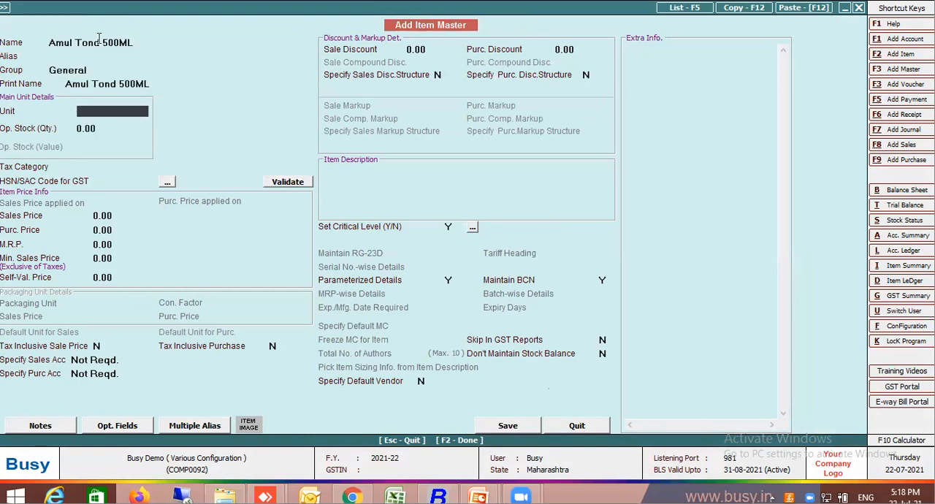
{"action": "type", "text": "p"}
{"action": "key", "text": "Return"}
{"action": "key", "text": "Return"}
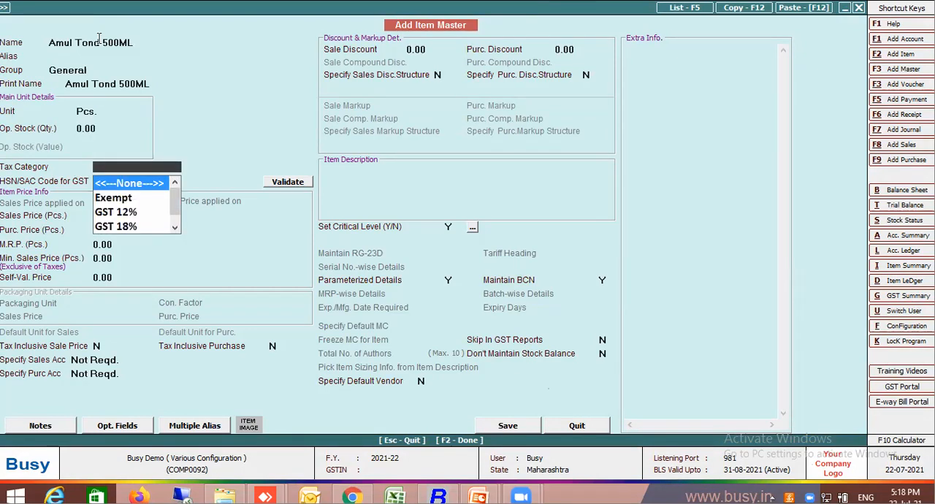
{"action": "type", "text": "exe"}
{"action": "key", "text": "Return"}
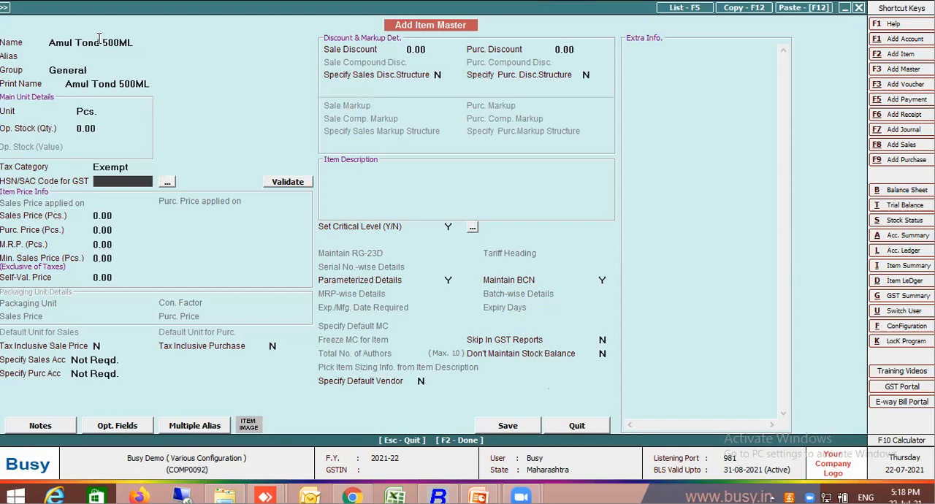
Set the new item's HSN/SAC code to 0401 and sales price to 24.00, and save it as the row's item.
{"action": "type", "text": "0401"}
{"action": "key", "text": "Return"}
{"action": "type", "text": "4"}
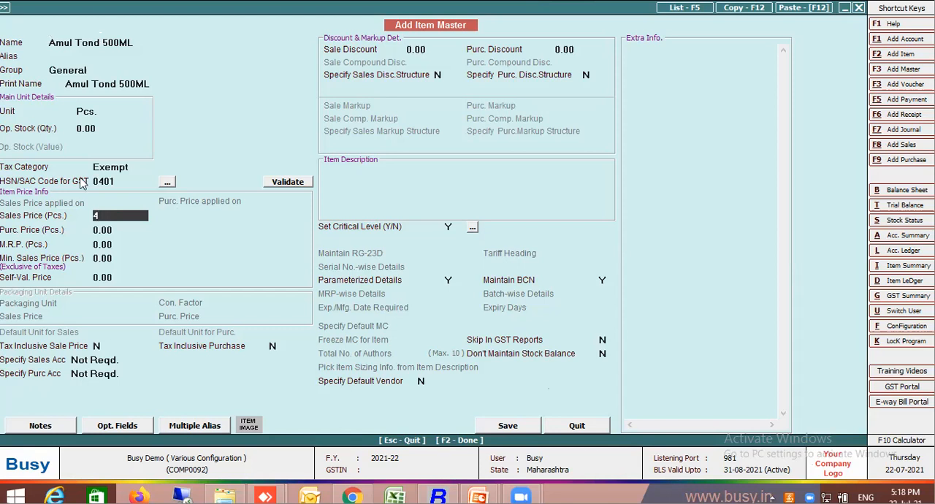
{"action": "type", "text": "4"}
{"action": "key", "text": "Return"}
{"action": "key", "text": "F2"}
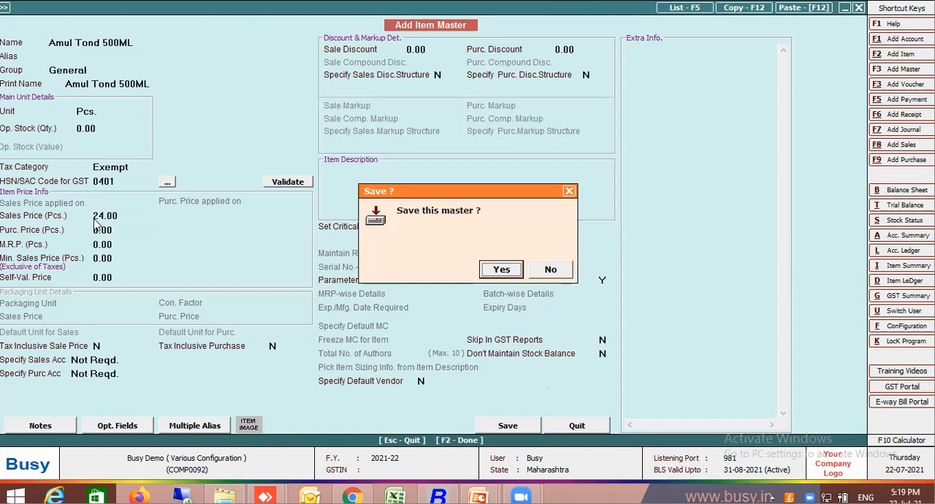
{"action": "key", "text": "Return"}
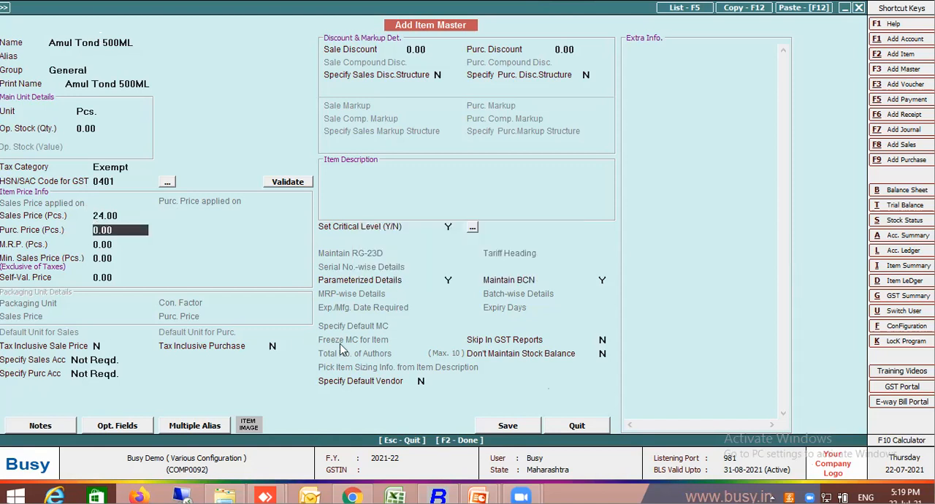
{"action": "left_click", "coordinate": [449, 280]}
{"action": "key", "text": "F2"}
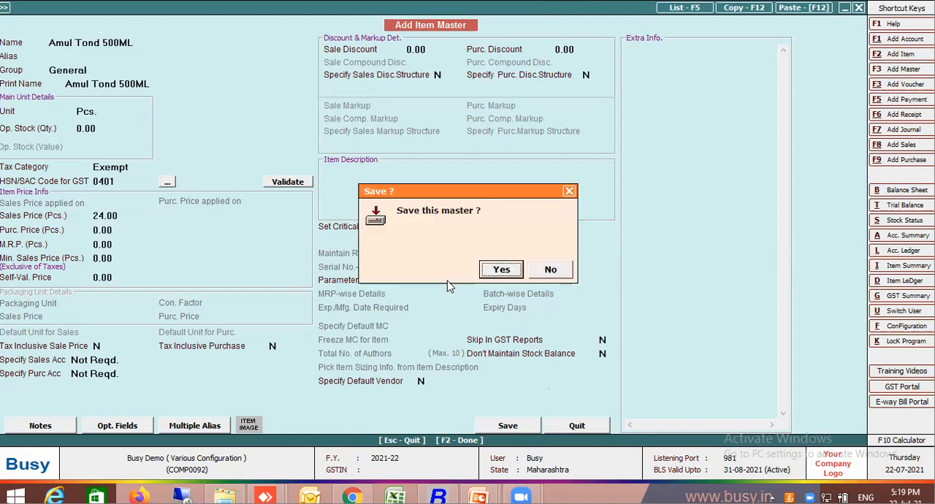
{"action": "key", "text": "Return"}
{"action": "key", "text": "Return"}
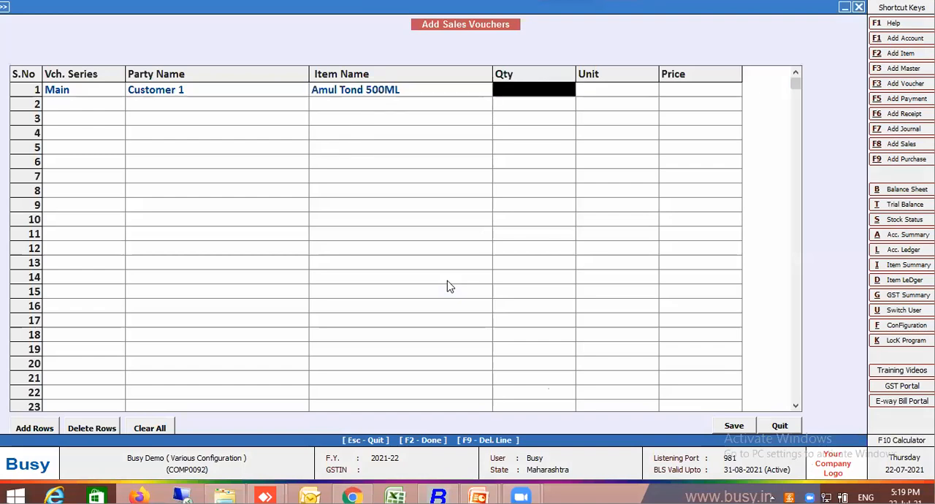
Enter a quantity of 4 and the unit Pcs. for Amul Tond 500ML in the first row.
{"action": "type", "text": "4"}
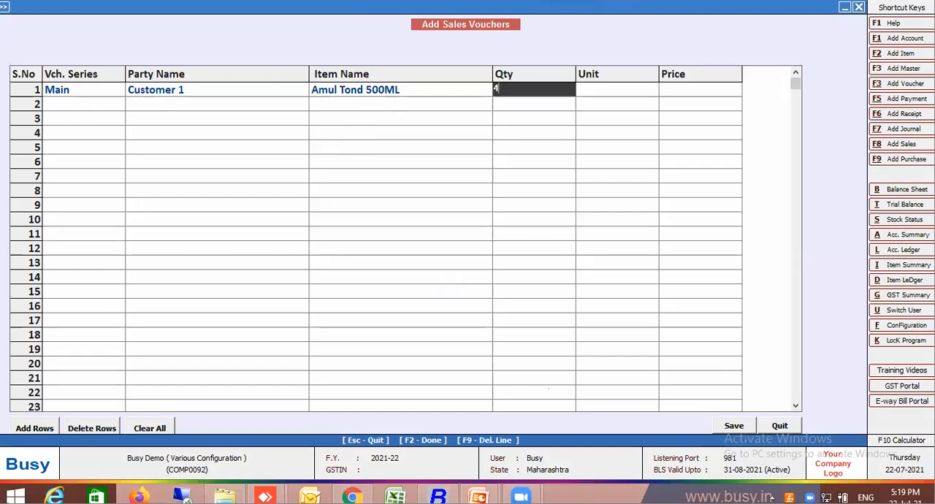
{"action": "key", "text": "Return"}
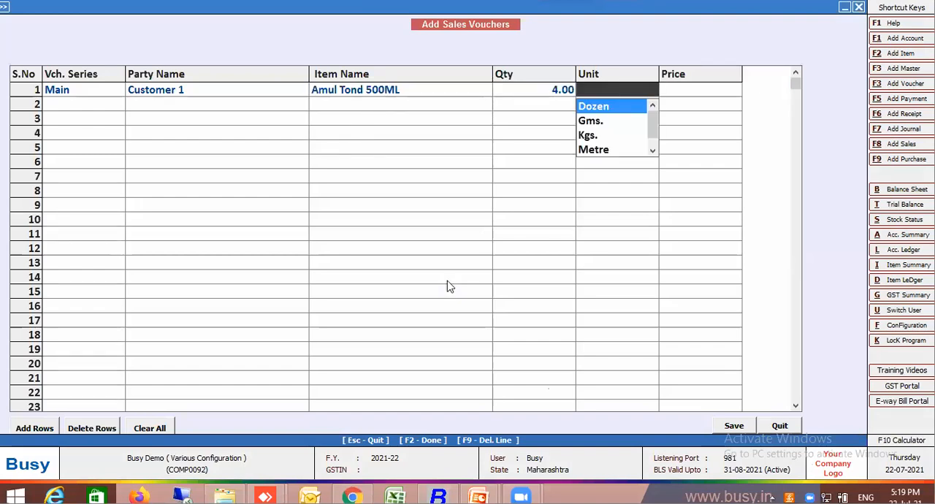
{"action": "type", "text": "pc"}
{"action": "key", "text": "Return"}
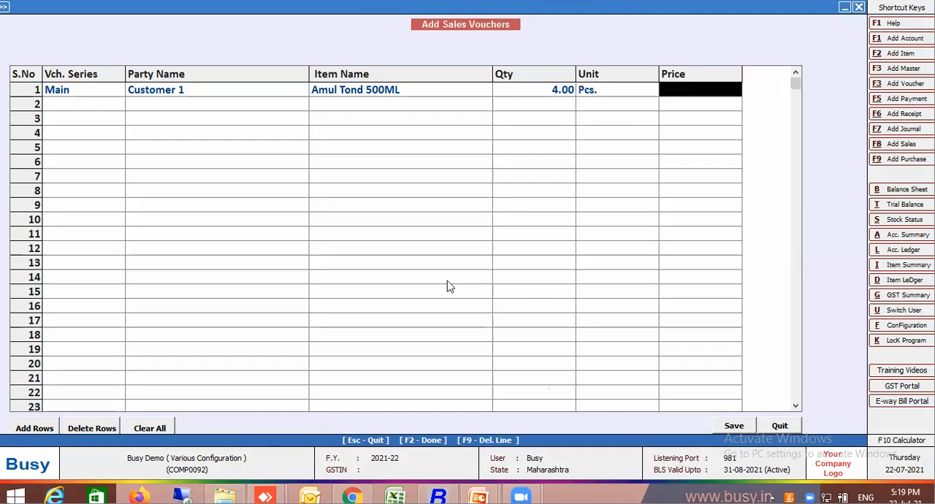
{"action": "left_click", "coordinate": [419, 98]}
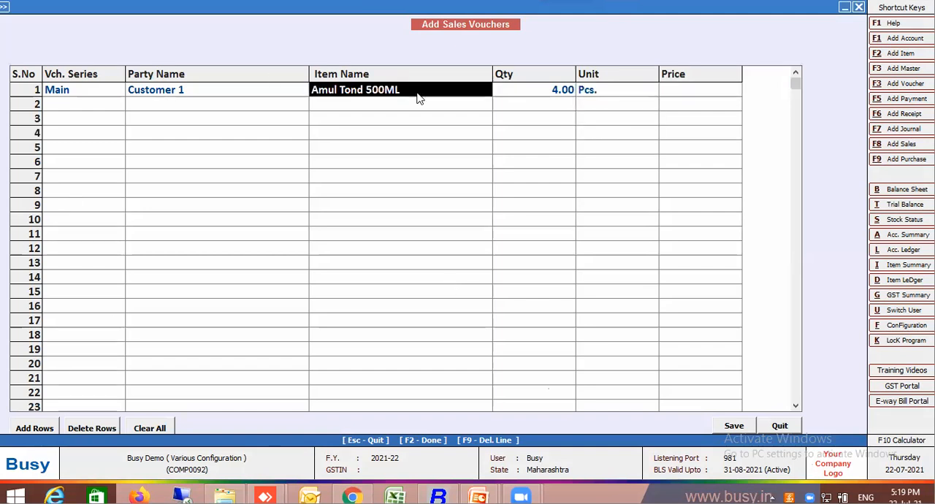
{"action": "key", "text": "Return"}
{"action": "key", "text": "Return"}
{"action": "key", "text": "Return"}
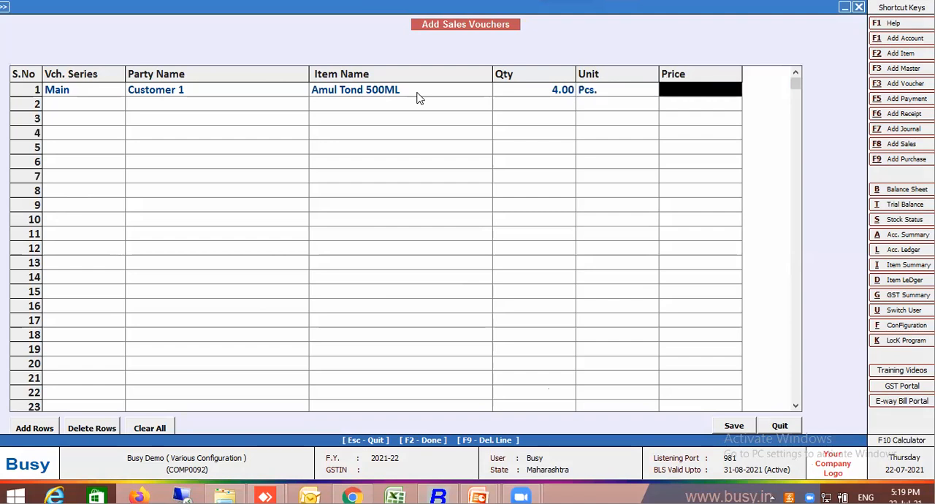
Leave the sales voucher grid without saving and open the Milk sales format for configuration.
{"action": "left_click", "coordinate": [782, 426]}
{"action": "left_click", "coordinate": [561, 45]}
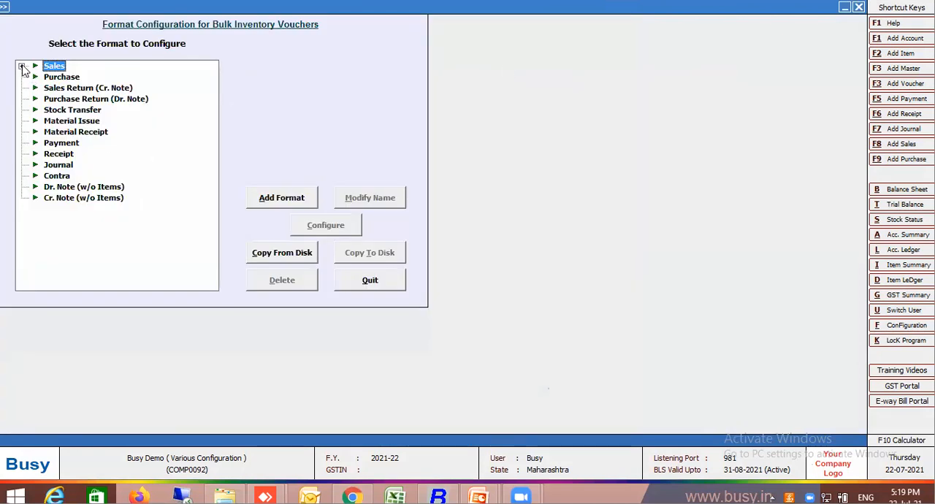
{"action": "double_click", "coordinate": [54, 66]}
{"action": "left_click", "coordinate": [326, 225]}
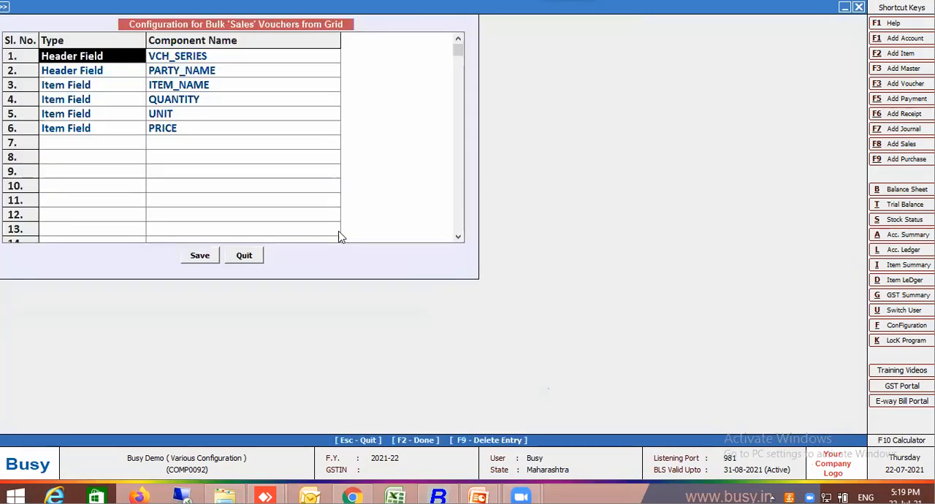
Remove the UNIT, PRICE and VCH_SERIES fields from the Milk format, save it and leave the format configuration.
{"action": "left_click", "coordinate": [165, 120]}
{"action": "key", "text": "F9"}
{"action": "key", "text": "F9"}
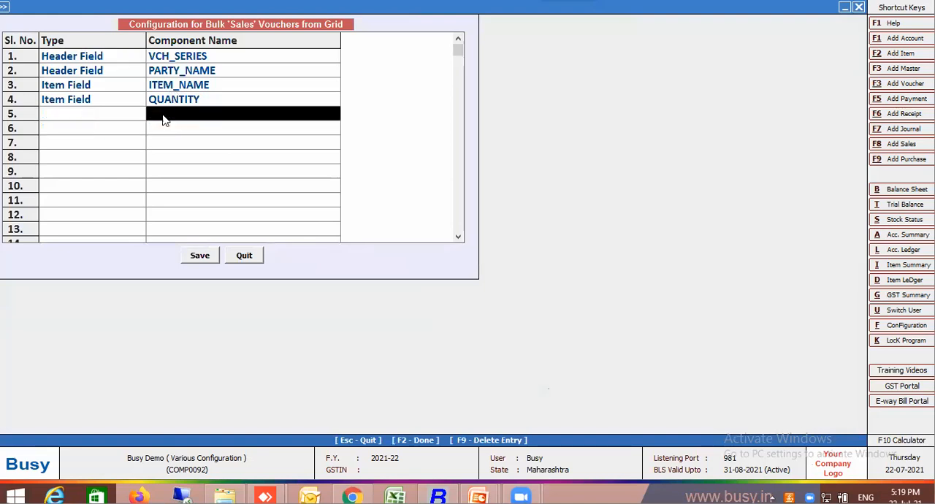
{"action": "left_click", "coordinate": [126, 58]}
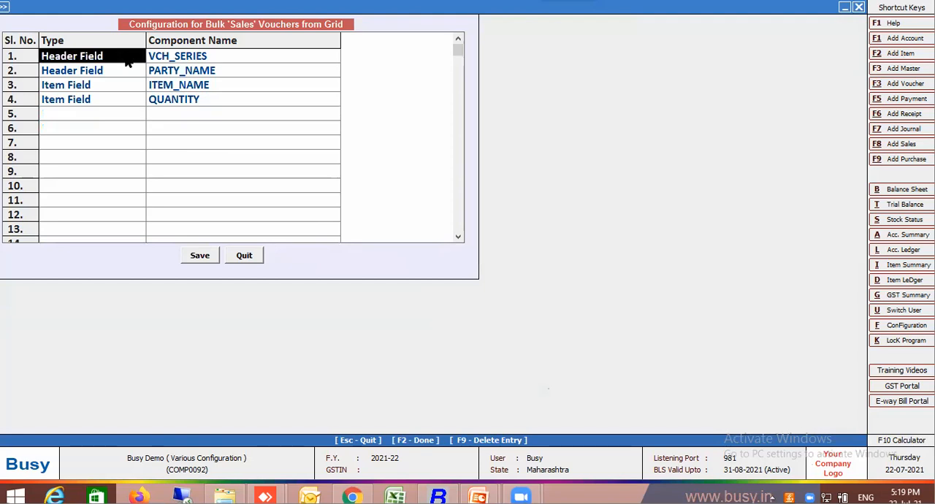
{"action": "key", "text": "F9"}
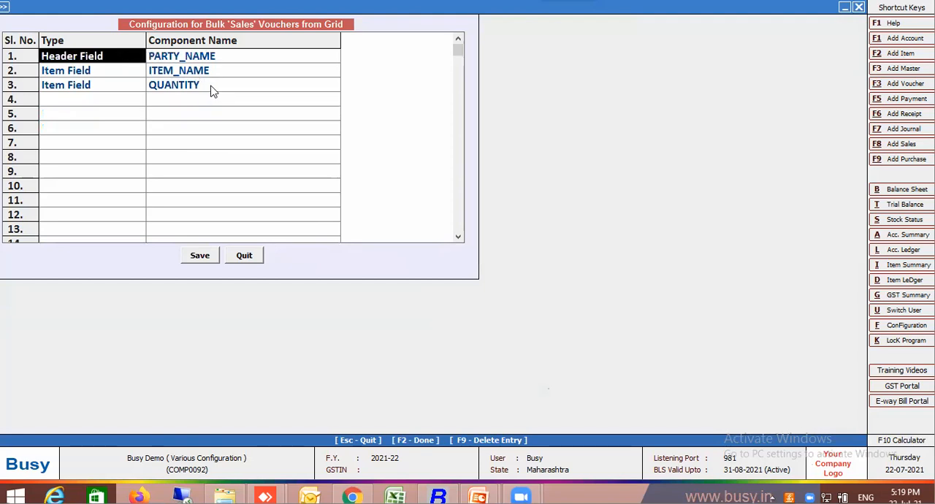
{"action": "left_click", "coordinate": [202, 254]}
{"action": "left_click", "coordinate": [350, 285]}
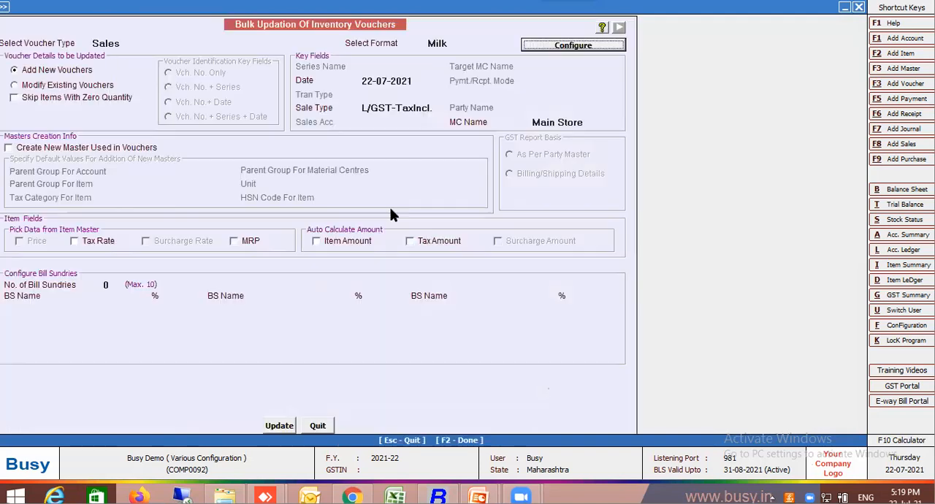
Restart the bulk inventory voucher setup with the Sales voucher type, the Milk format and new vouchers.
{"action": "left_click", "coordinate": [449, 44]}
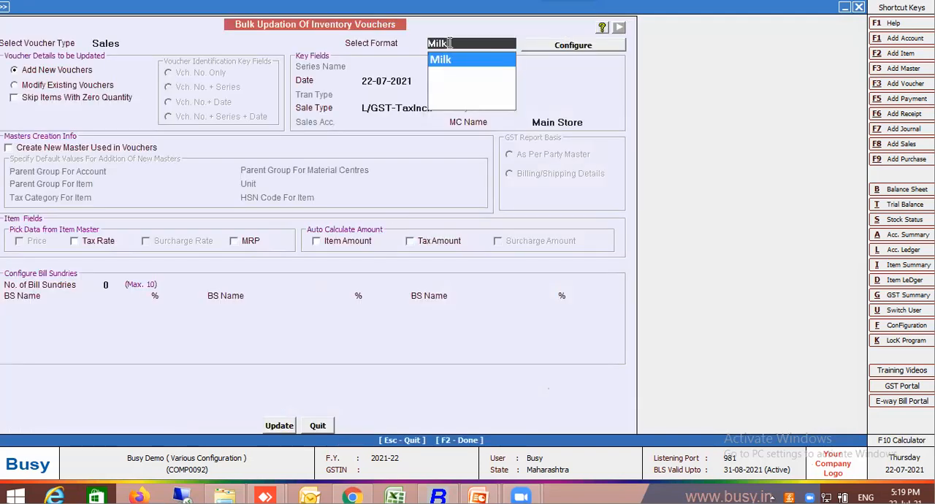
{"action": "key", "text": "Return"}
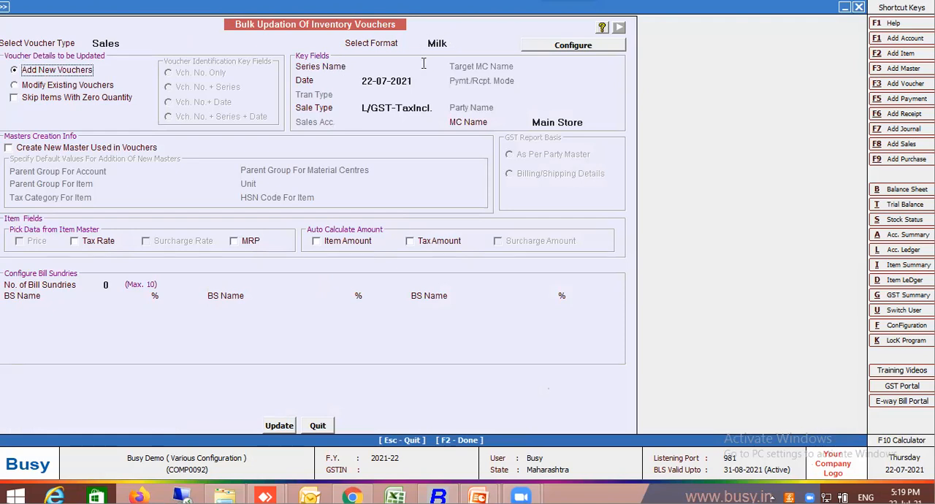
{"action": "key", "text": "Escape"}
{"action": "key", "text": "Return"}
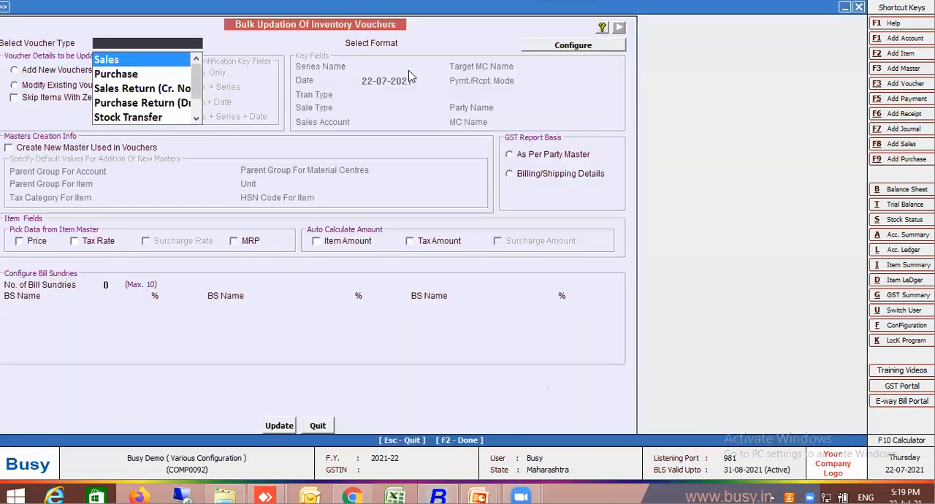
{"action": "key", "text": "Return"}
Set the series name to Main, keep the date 22-07-2021 and sale type L/GST-TaxIncl., and open the voucher grid.
{"action": "key", "text": "Return"}
{"action": "key", "text": "Return"}
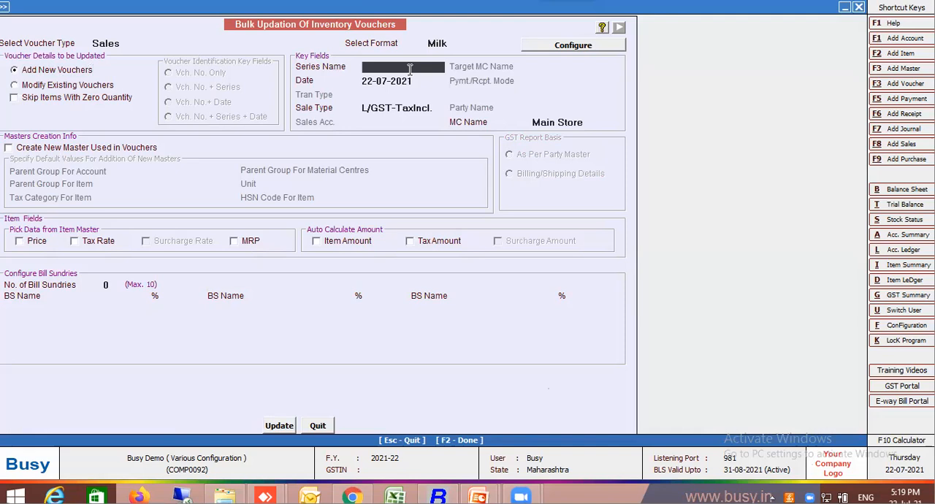
{"action": "key", "text": "Return"}
{"action": "key", "text": "Return"}
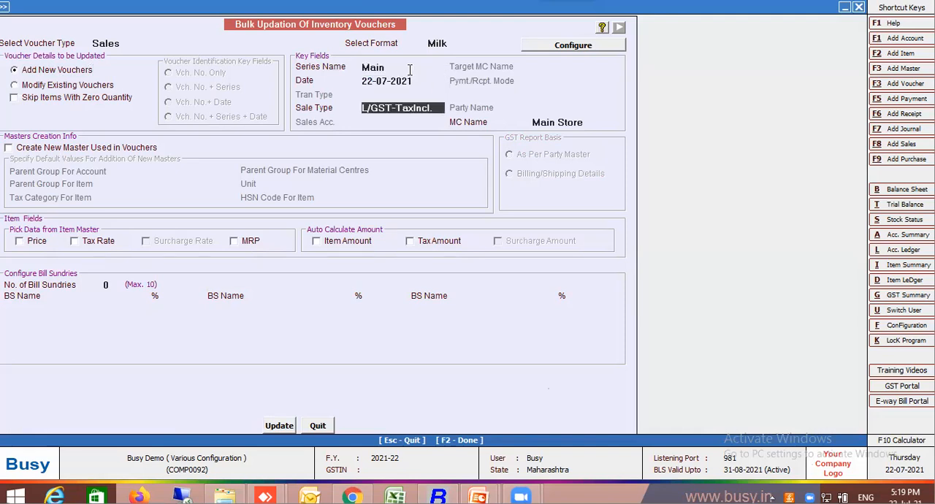
{"action": "key", "text": "Return"}
{"action": "key", "text": "Return"}
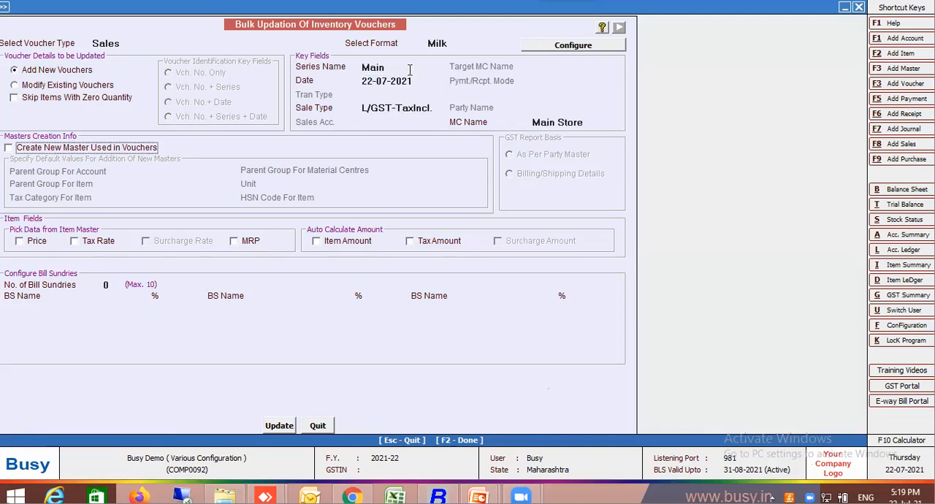
{"action": "left_click", "coordinate": [284, 426]}
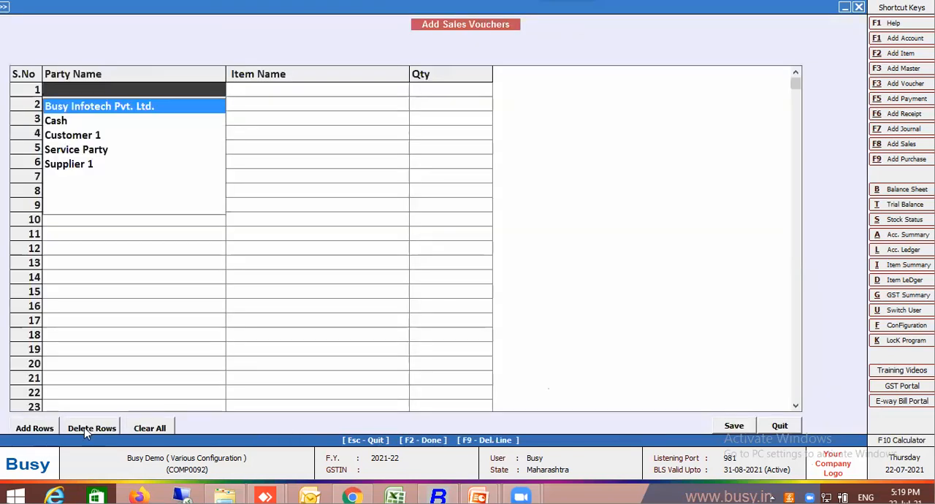
Fill the first row with party Customer 1, item Amul Tond 500ML and quantity 4.
{"action": "left_click", "coordinate": [88, 138]}
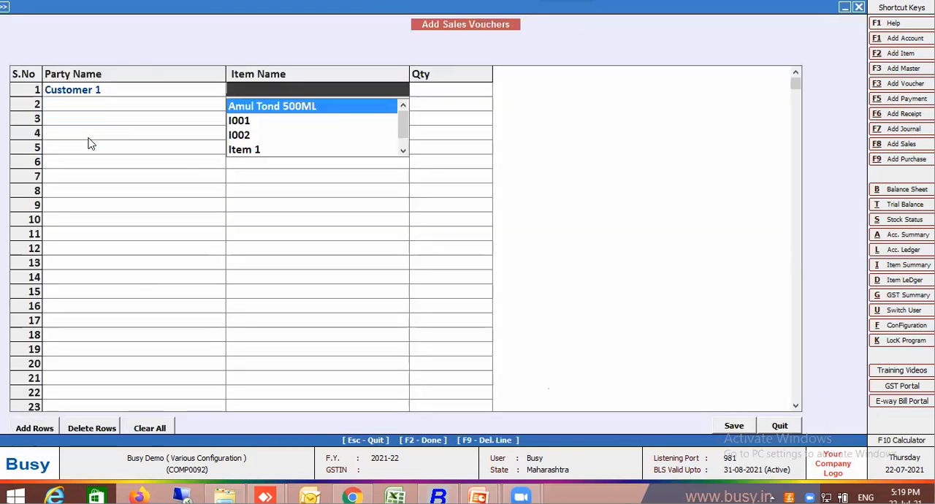
{"action": "key", "text": "Return"}
{"action": "type", "text": "4"}
{"action": "key", "text": "Return"}
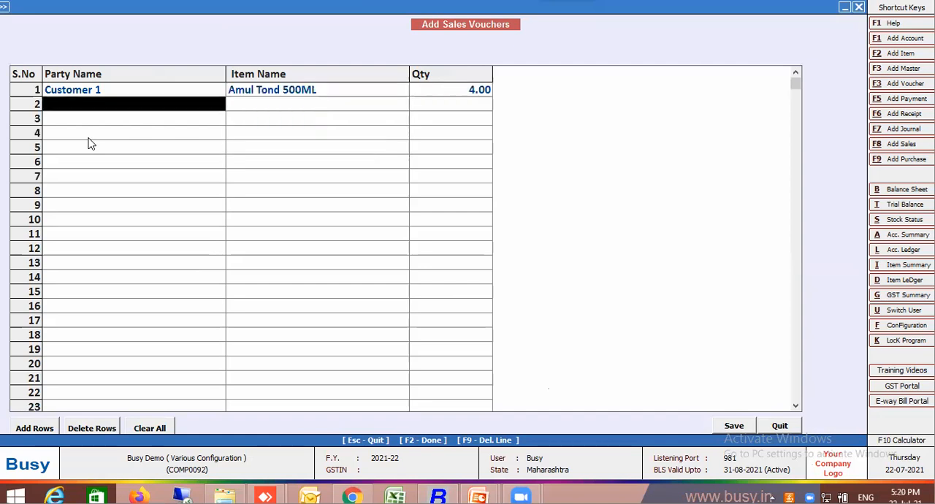
Create a new party account as a copy of Customer 1 and name it Customer 2.
{"action": "key", "text": "F3"}
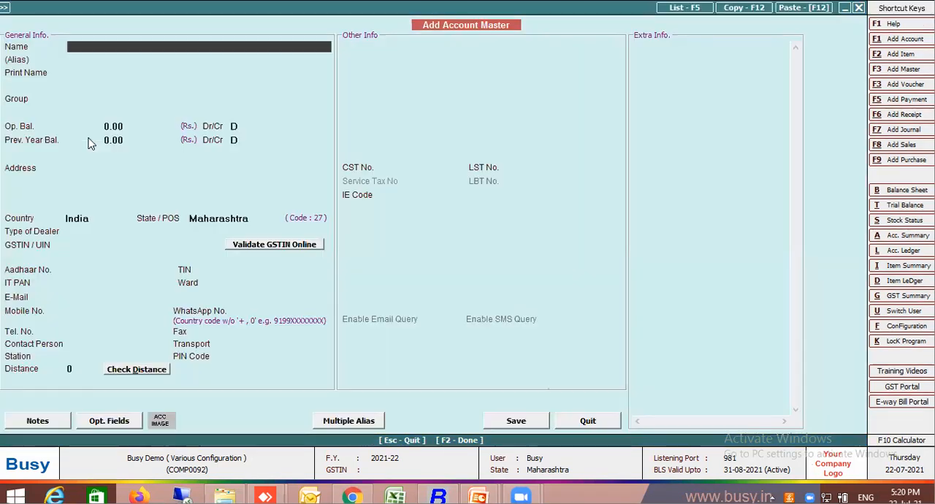
{"action": "key", "text": "Escape"}
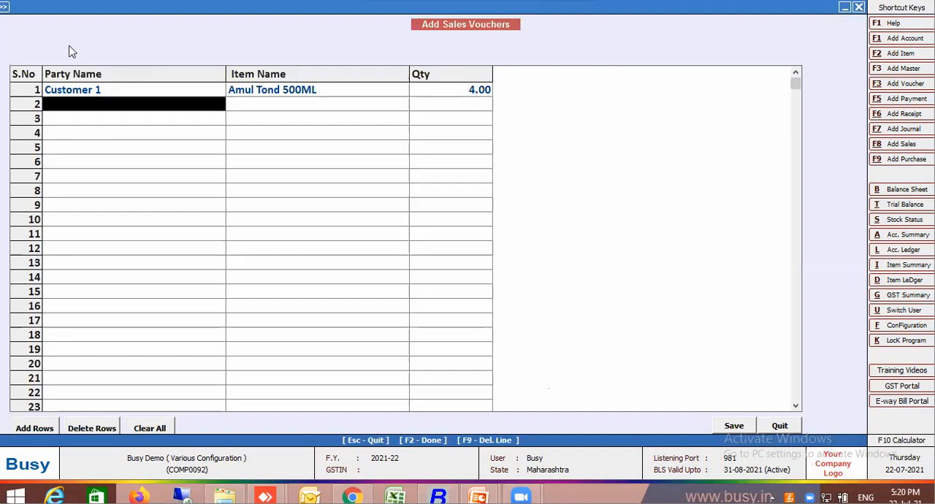
{"action": "left_click", "coordinate": [125, 93]}
{"action": "double_click", "coordinate": [125, 95]}
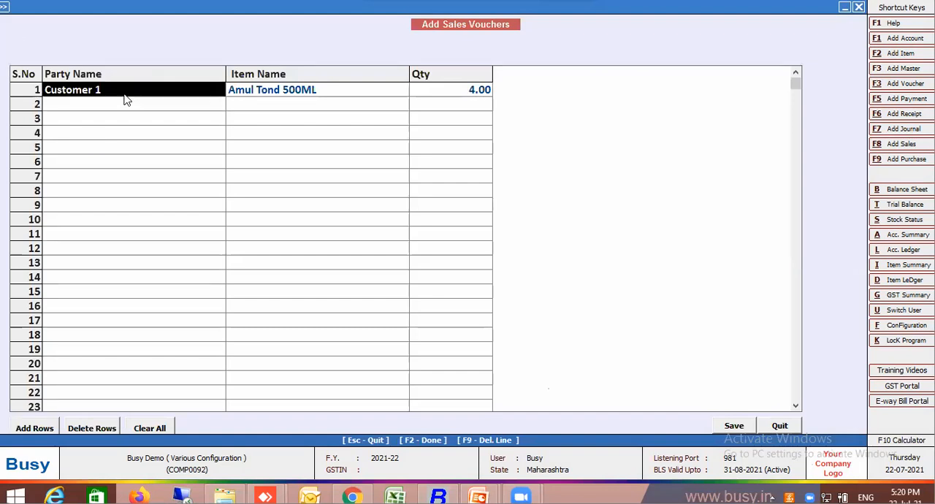
{"action": "key", "text": "F12"}
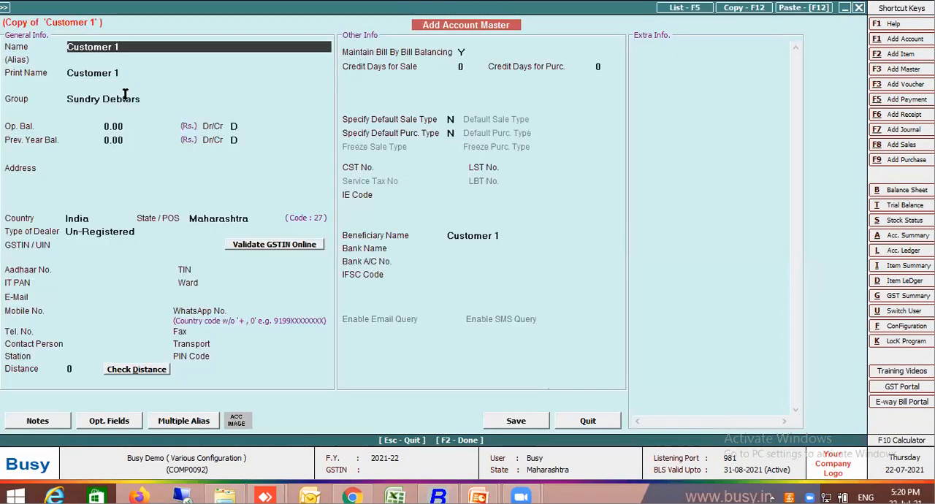
{"action": "left_click", "coordinate": [115, 49]}
{"action": "key", "text": "Delete"}
{"action": "type", "text": "2"}
{"action": "key", "text": "Return"}
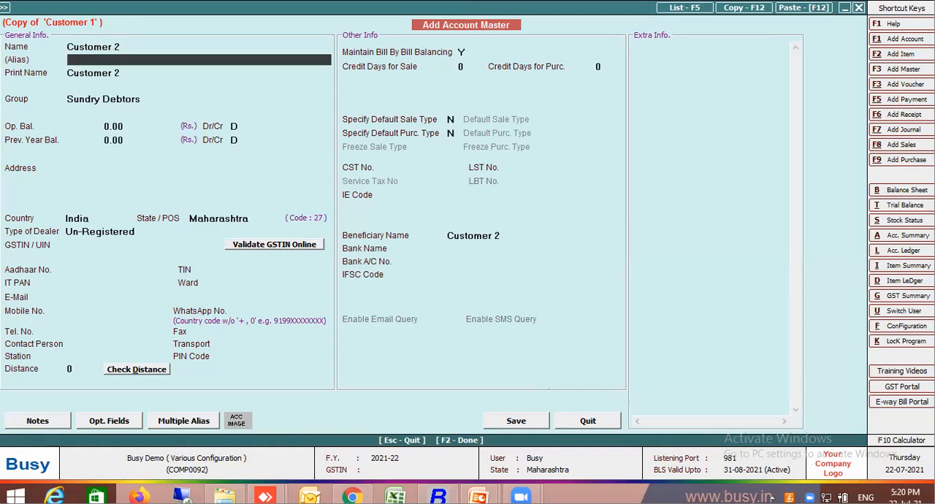
Save the copied Customer 2 account and return to the sales voucher grid.
{"action": "key", "text": "Return"}
{"action": "key", "text": "F2"}
{"action": "key", "text": "Return"}
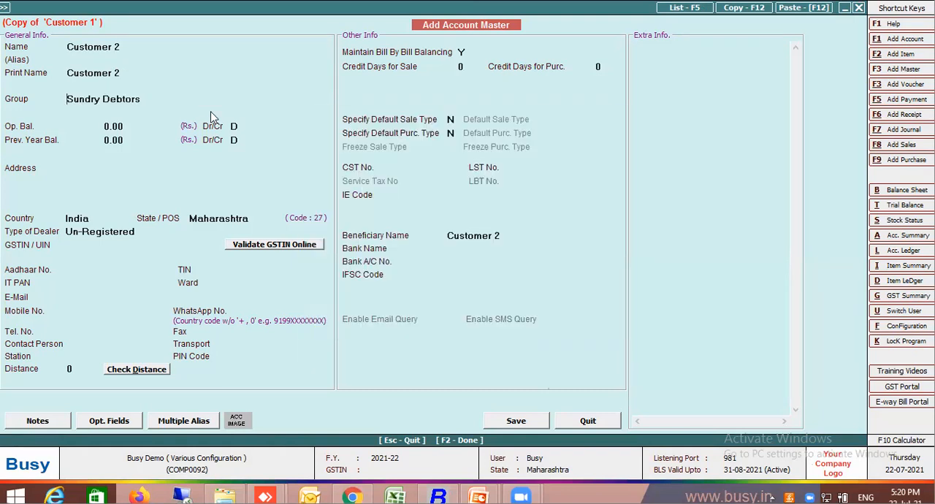
{"action": "key", "text": "Return"}
{"action": "key", "text": "Escape"}
{"action": "key", "text": "Return"}
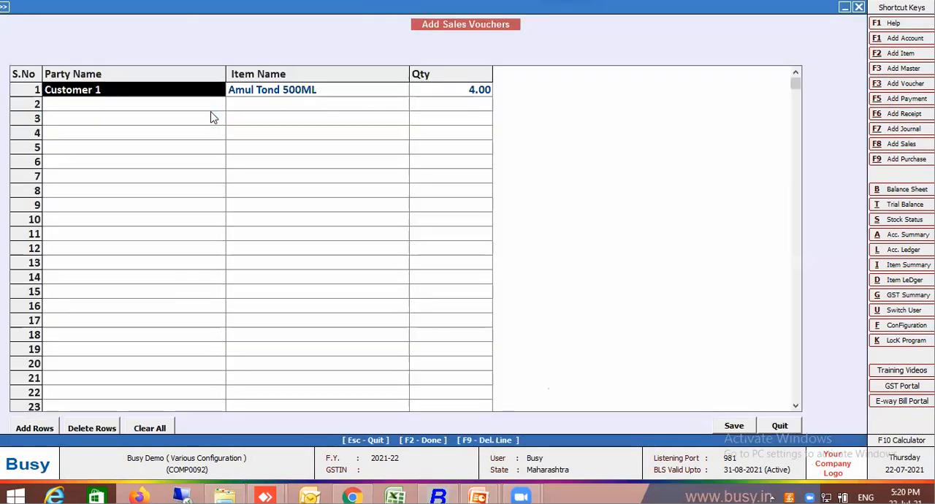
Set the second row's party to Customer 2.
{"action": "left_click", "coordinate": [132, 108]}
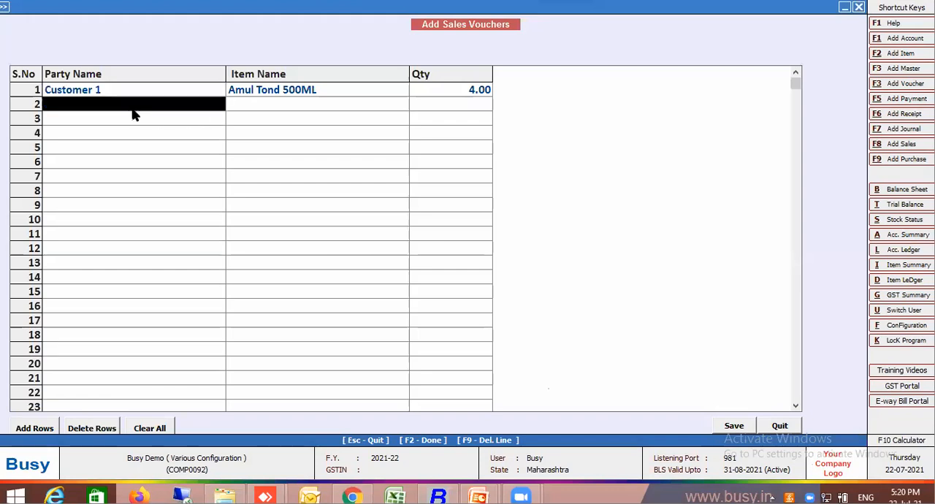
{"action": "type", "text": "cu"}
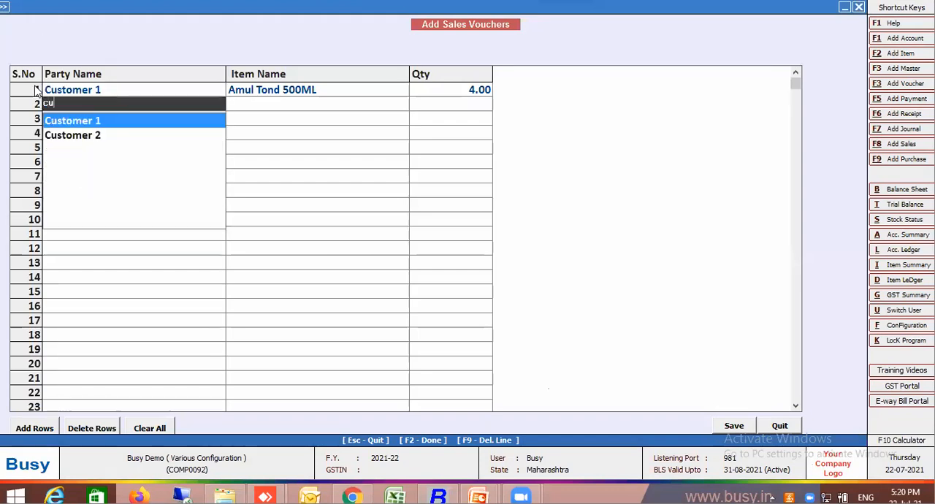
{"action": "left_click", "coordinate": [83, 136]}
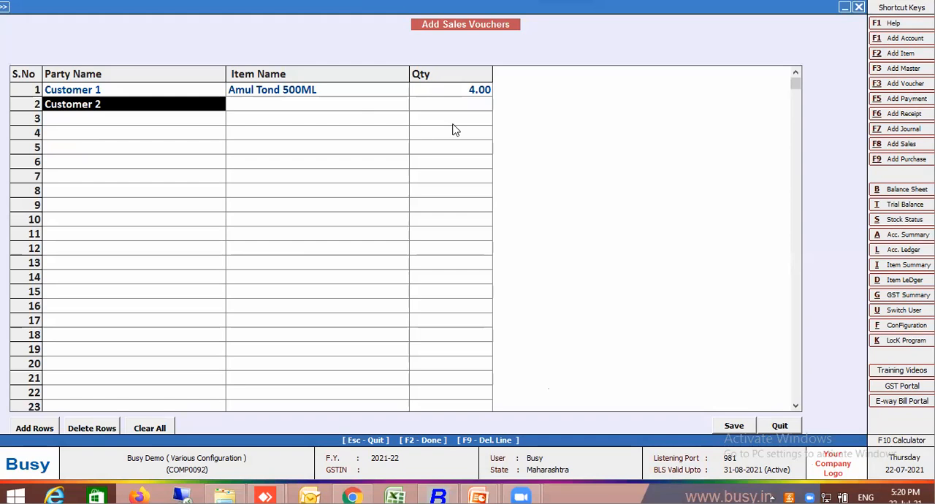
Fill the second row with item Amul Tond 500ML and quantity 4.
{"action": "key", "text": "Return"}
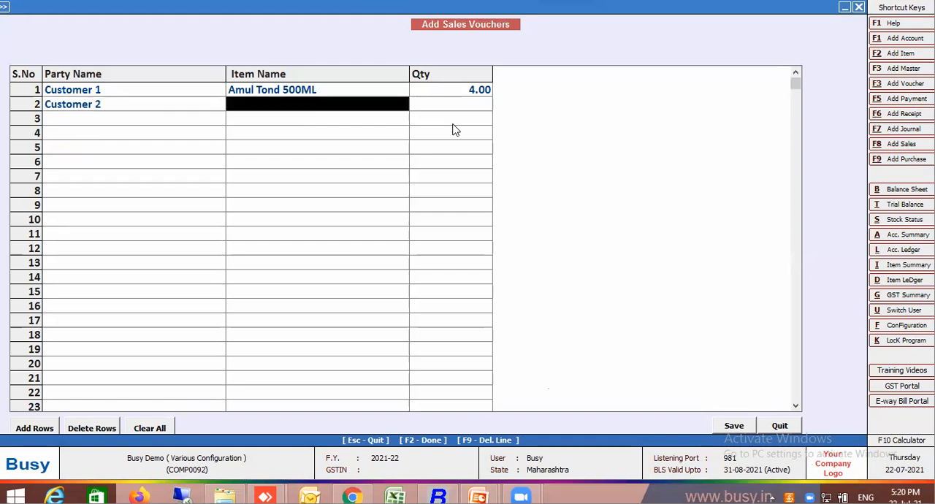
{"action": "key", "text": "Return"}
{"action": "key", "text": "Return"}
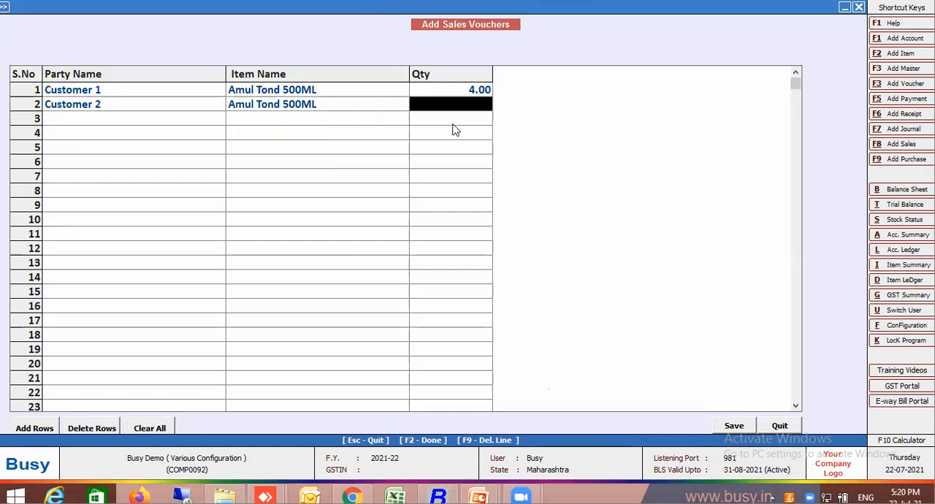
{"action": "type", "text": "4"}
Create a new party account named Customer 3 under the Sundry Debtors group from the third row.
{"action": "key", "text": "Return"}
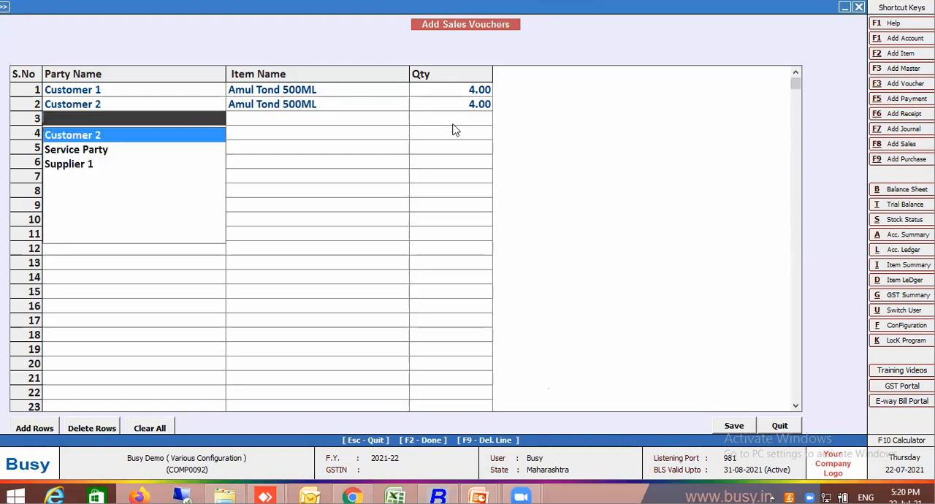
{"action": "key", "text": "F1"}
{"action": "type", "text": "Customer 3"}
{"action": "key", "text": "Return"}
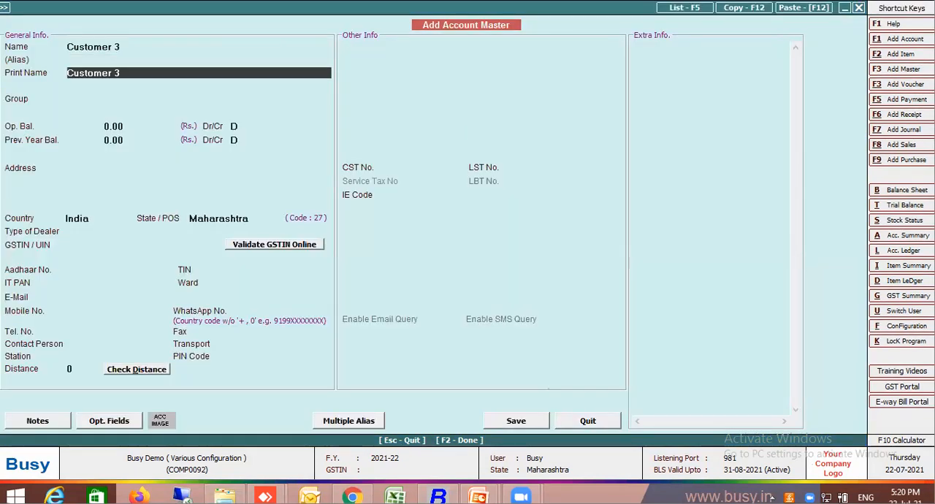
{"action": "key", "text": "Return"}
{"action": "type", "text": "sun"}
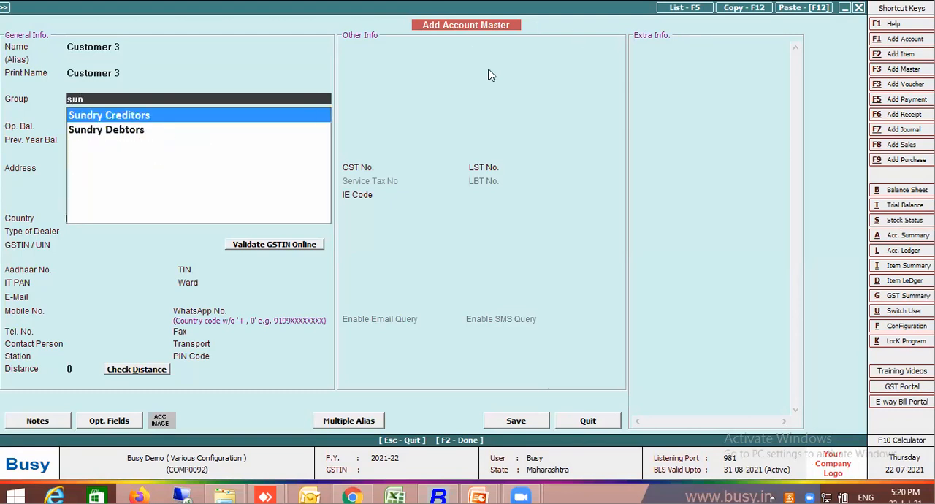
{"action": "left_click", "coordinate": [123, 134]}
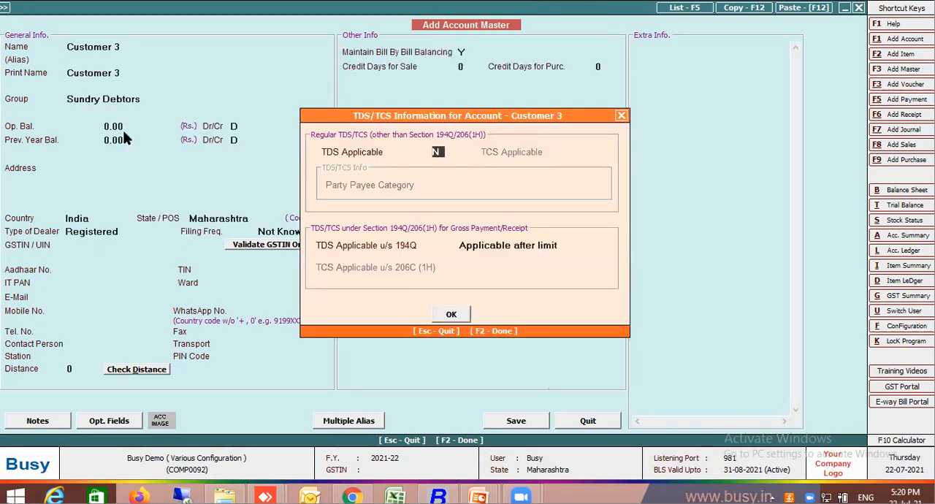
Accept the default TDS/TCS information and save the Customer 3 account with dealer type Un-Registered.
{"action": "key", "text": "F2"}
{"action": "key", "text": "F2"}
{"action": "key", "text": "Return"}
{"action": "key", "text": "F2"}
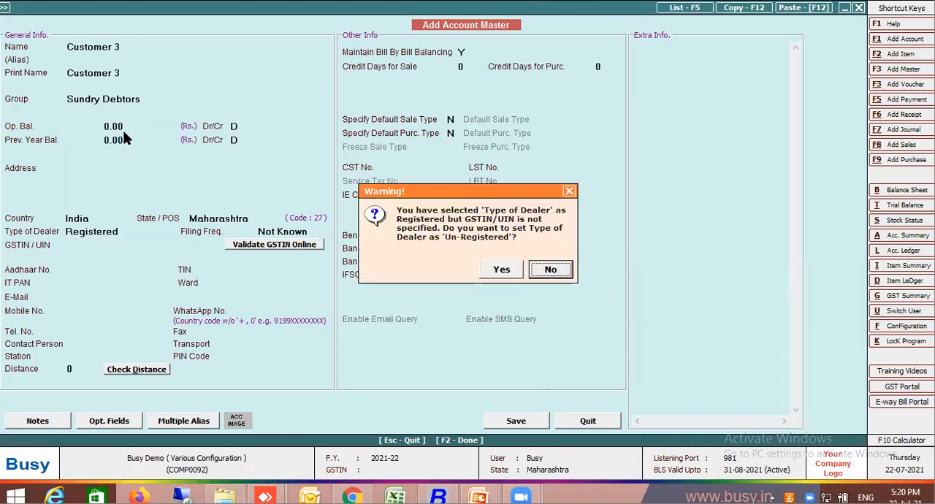
{"action": "left_click", "coordinate": [498, 277]}
{"action": "left_click", "coordinate": [499, 277]}
Create a new item named Amul Gold 1Ltr in group General with unit Pcs. for the third row.
{"action": "key", "text": "F3"}
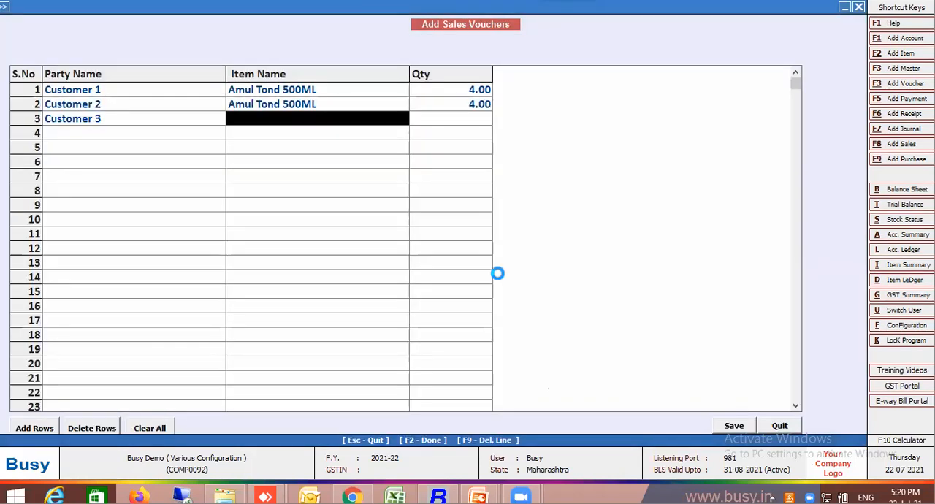
{"action": "type", "text": "Amul Gold"}
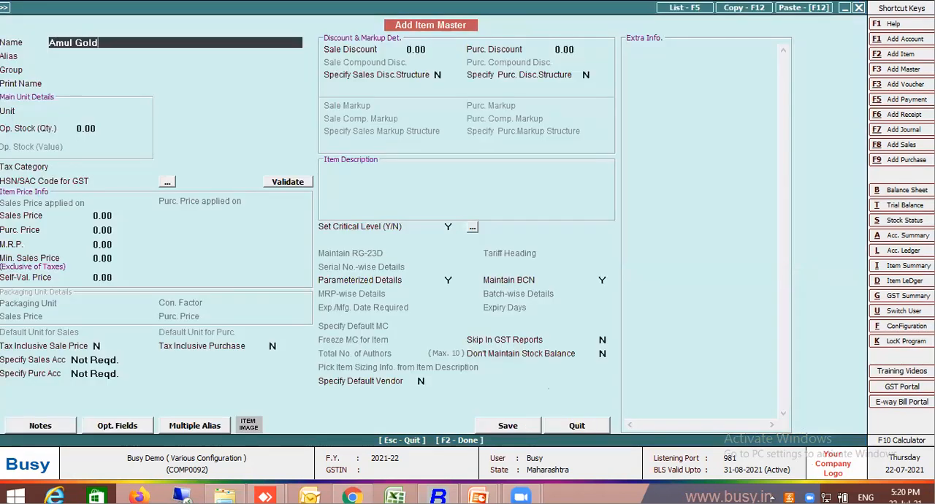
{"action": "key", "text": "Return"}
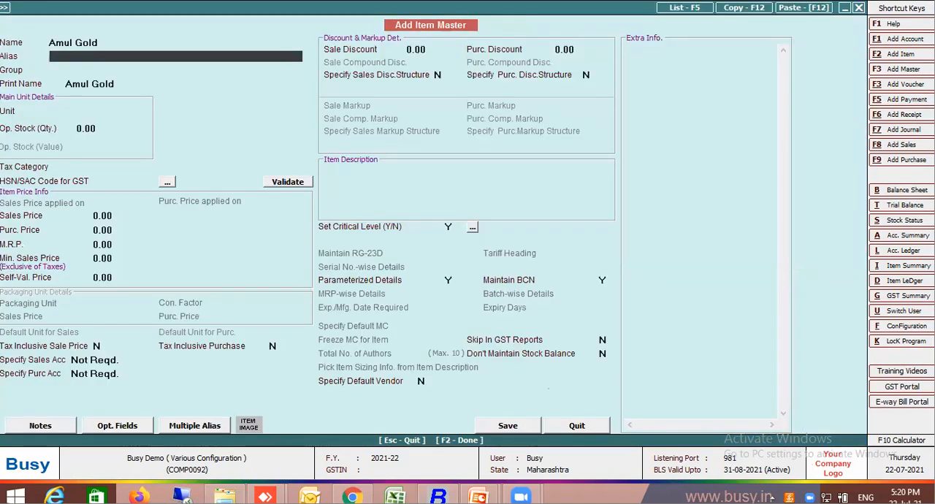
{"action": "left_click", "coordinate": [193, 42]}
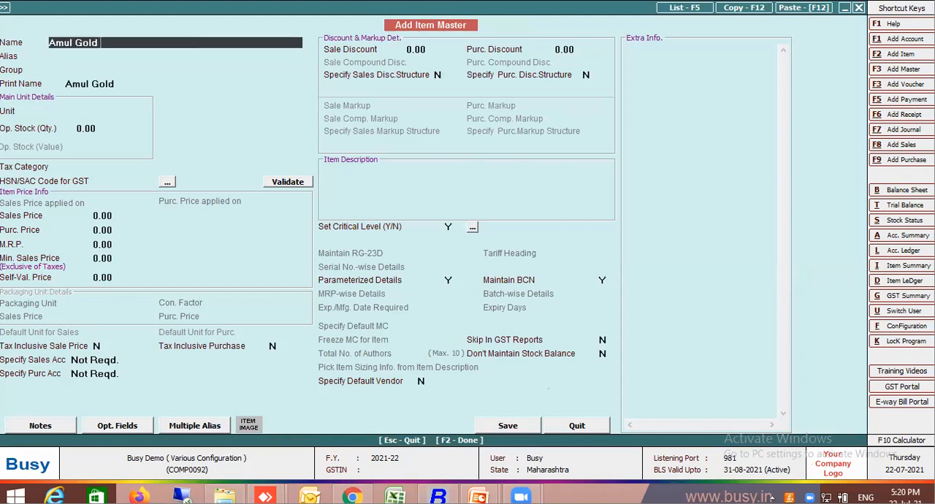
{"action": "key", "text": "Return"}
{"action": "key", "text": "Return"}
{"action": "key", "text": "Return"}
{"action": "type", "text": "p"}
Set the item's tax category to Exempt, its HSN code to 0401 and its sales price to 57.
{"action": "key", "text": "Return"}
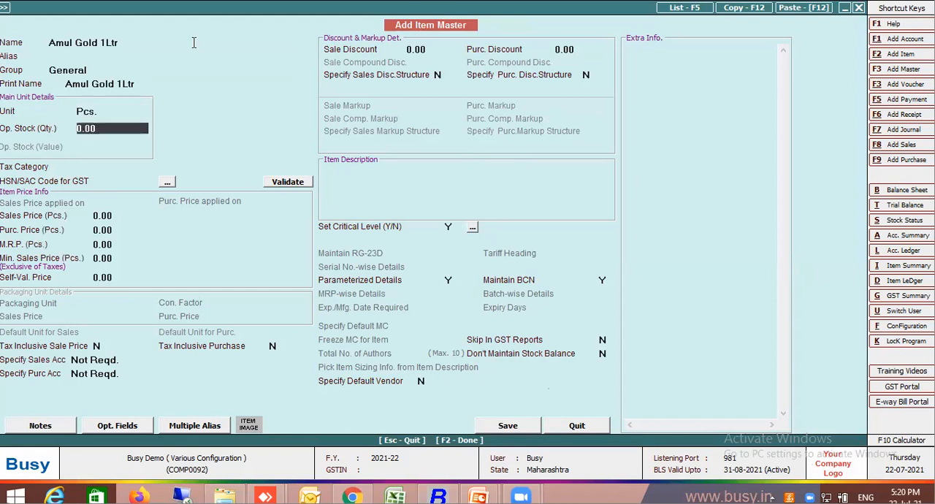
{"action": "key", "text": "Return"}
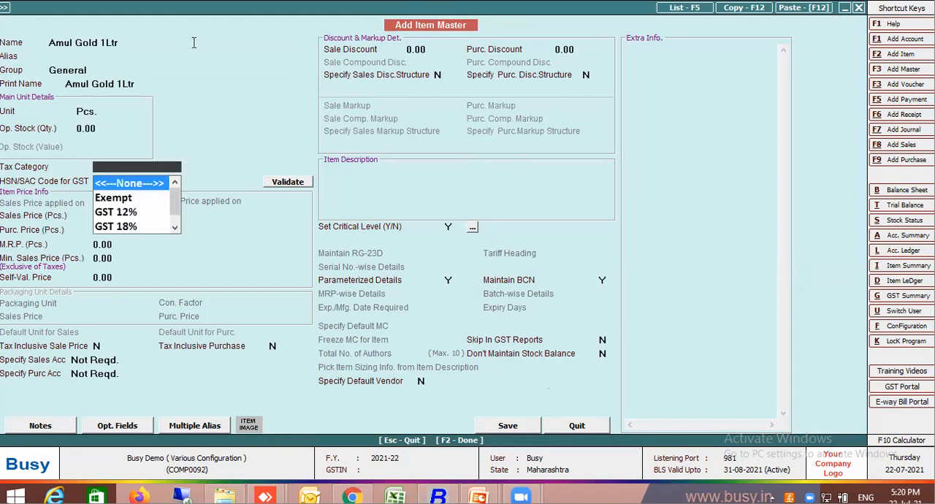
{"action": "key", "text": "Down"}
{"action": "key", "text": "Return"}
{"action": "key", "text": "Return"}
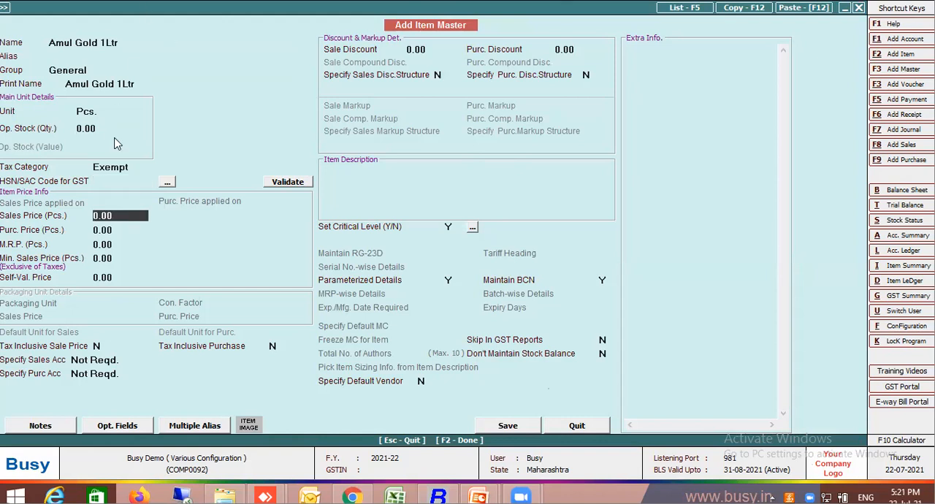
{"action": "left_click", "coordinate": [121, 183]}
{"action": "type", "text": "0401"}
{"action": "key", "text": "Return"}
{"action": "type", "text": "47"}
{"action": "key", "text": "Return"}
Go back to the item's Parameterized Details setting, then save the Amul Gold 1Ltr item master.
{"action": "key", "text": "F2"}
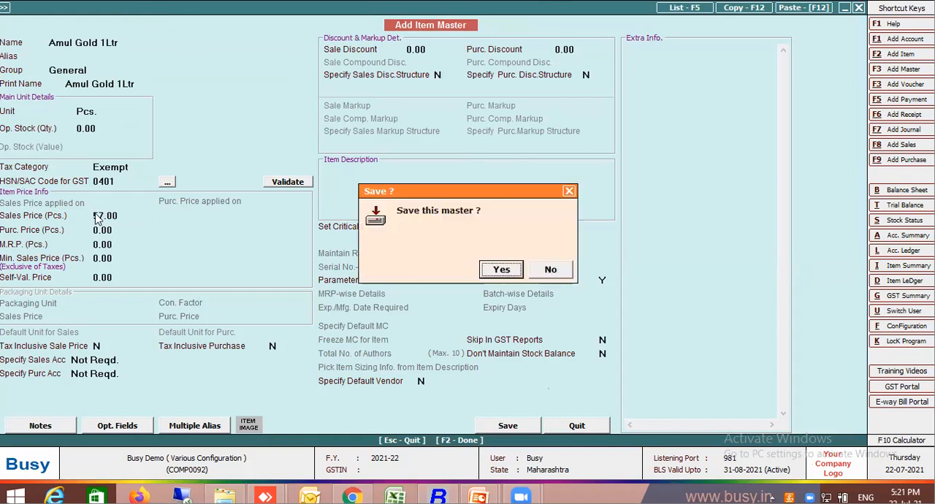
{"action": "key", "text": "Escape"}
{"action": "key", "text": "F2"}
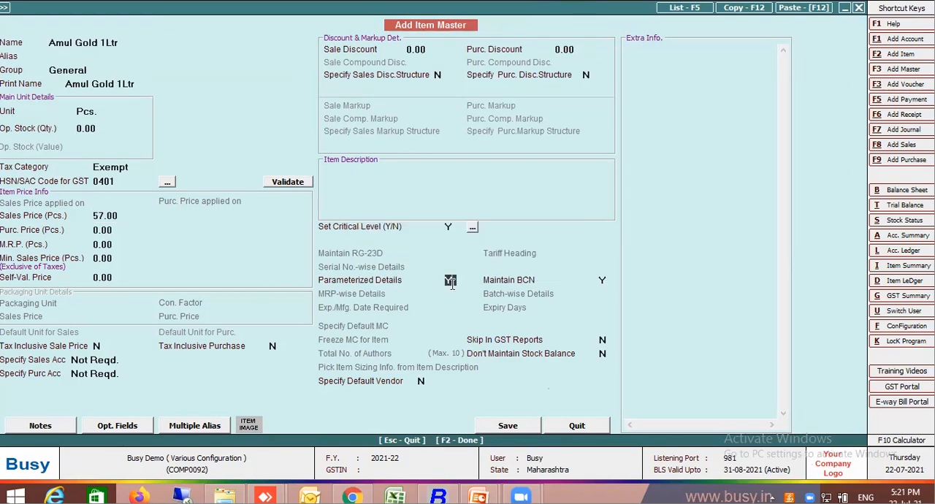
{"action": "key", "text": "Return"}
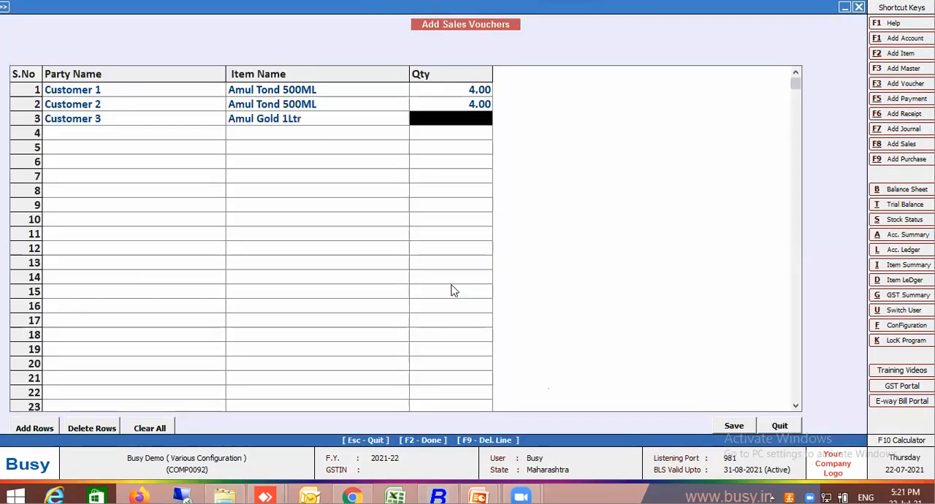
Set the third row's quantity to 10, save the bulk sales vouchers and leave the bulk updation screen.
{"action": "type", "text": "10"}
{"action": "key", "text": "Return"}
{"action": "key", "text": "F2"}
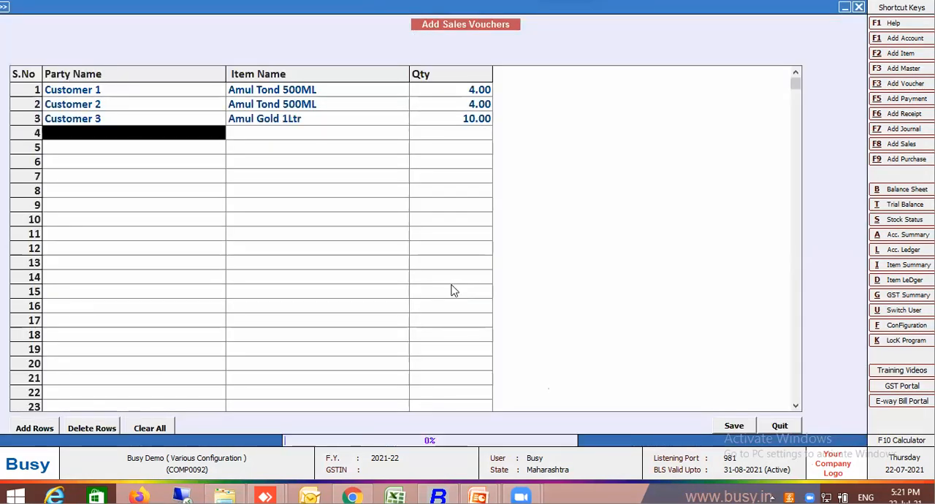
{"action": "key", "text": "Return"}
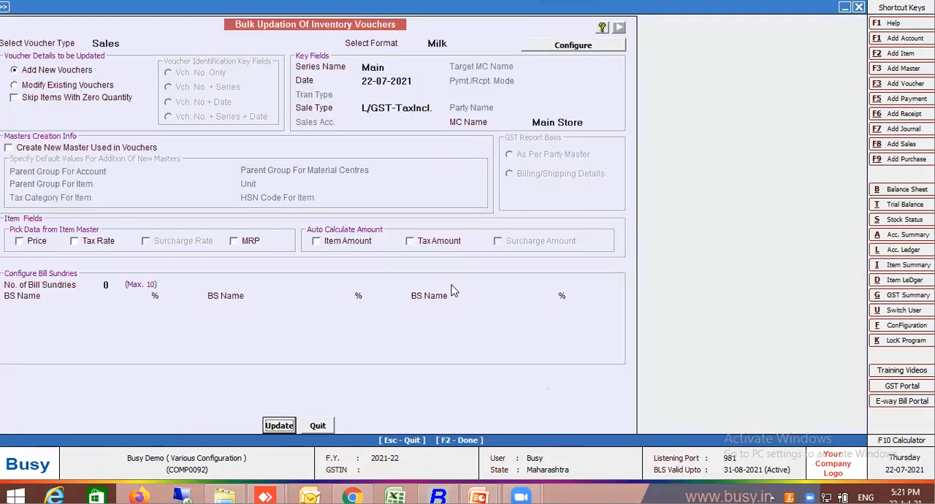
{"action": "key", "text": "Escape"}
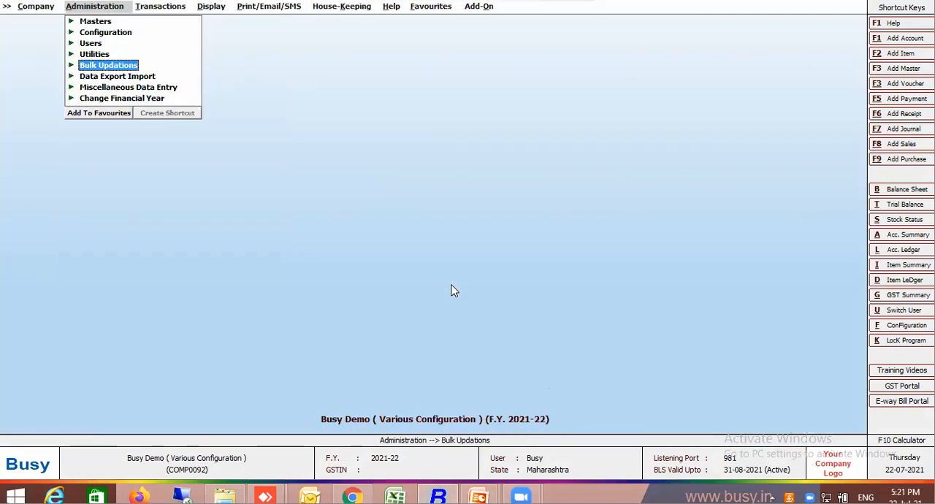
Open the list of sales vouchers to check the entries created in bulk.
{"action": "left_click", "coordinate": [160, 7]}
{"action": "left_click", "coordinate": [165, 24]}
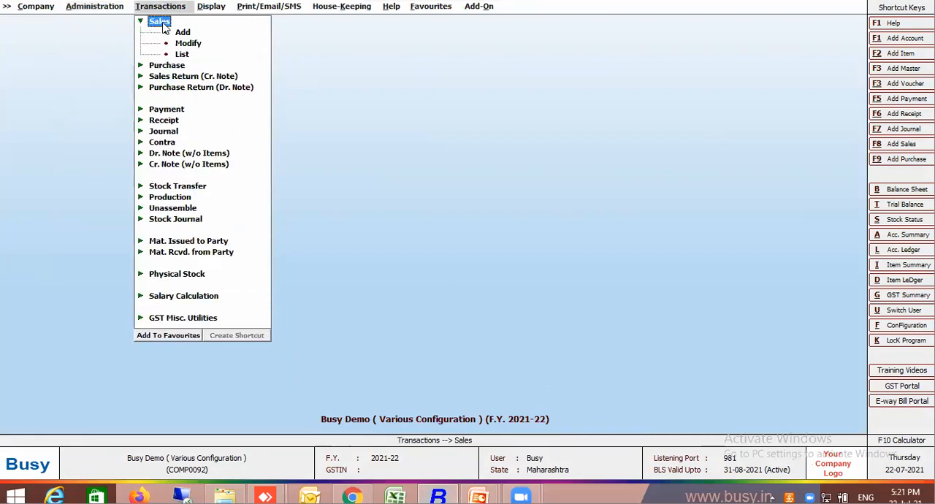
{"action": "left_click", "coordinate": [185, 60]}
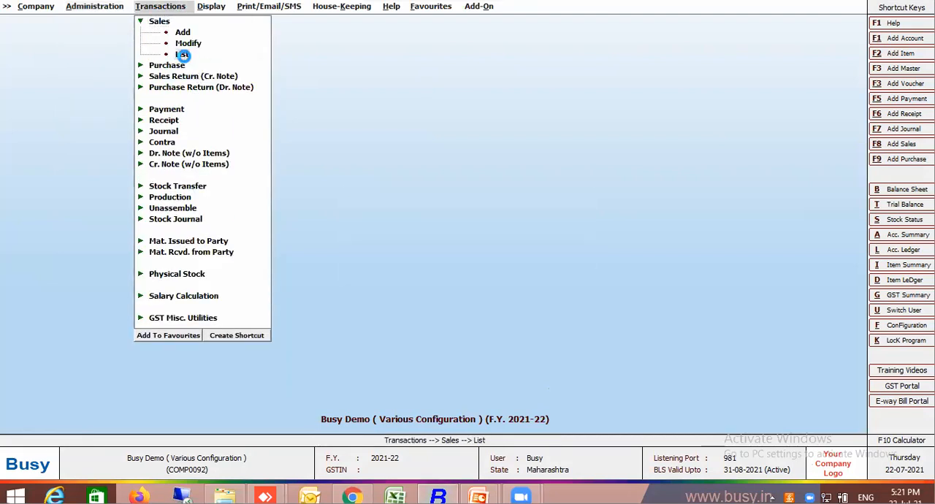
{"action": "left_click", "coordinate": [186, 58]}
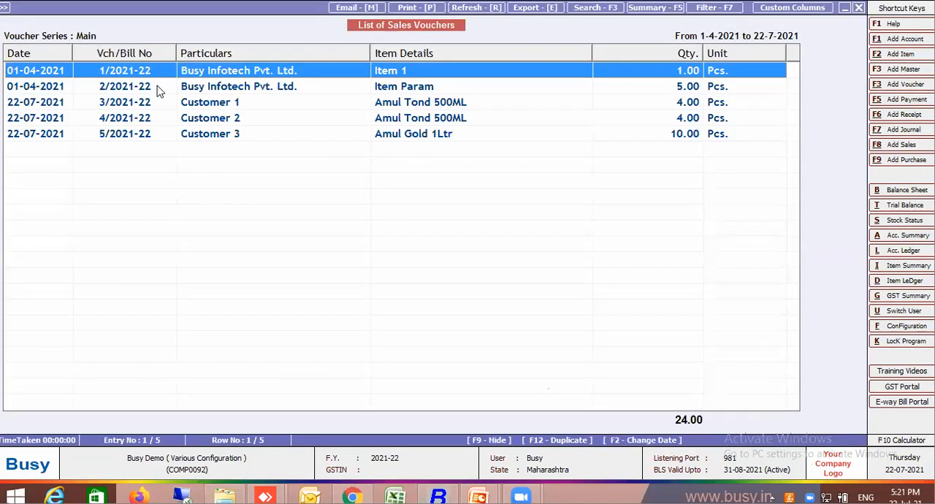
Delete the three 22-07-2021 sales vouchers for Customer 1, Customer 2 and Customer 3, and close the voucher list.
{"action": "left_click", "coordinate": [155, 103]}
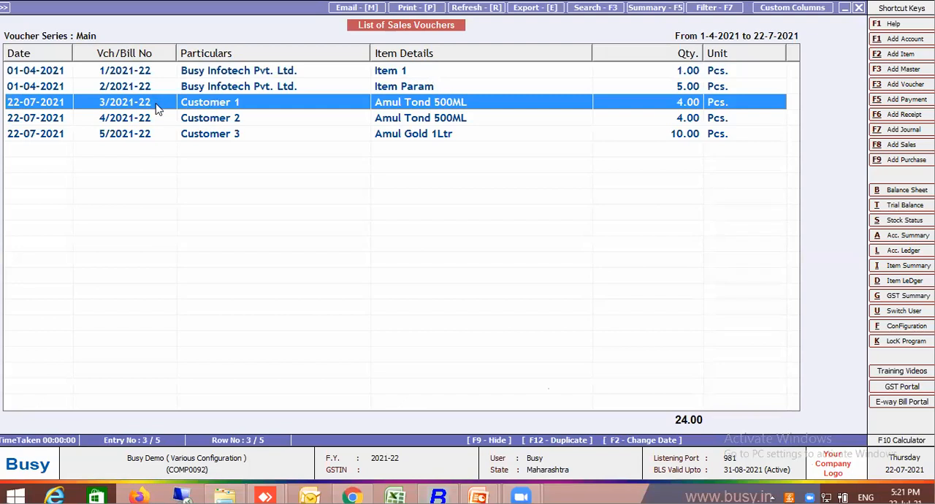
{"action": "key", "text": "Escape"}
{"action": "left_click", "coordinate": [201, 138], "text": "shift"}
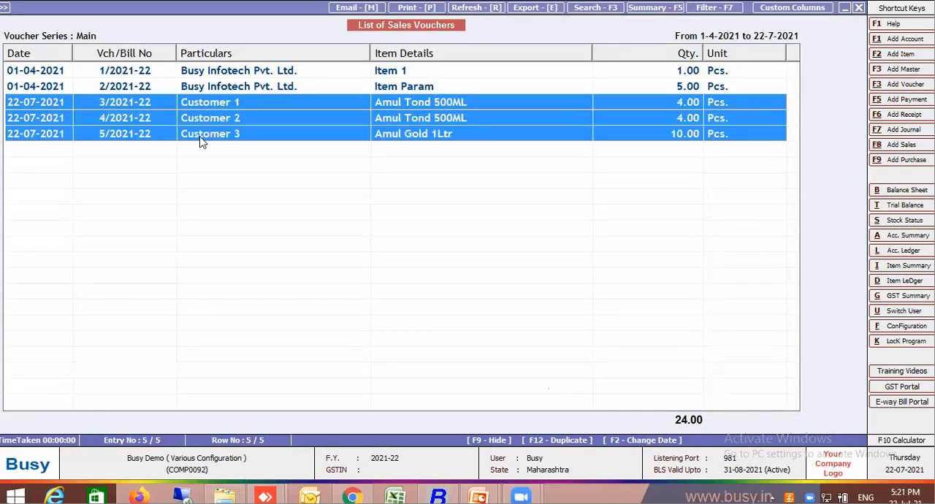
{"action": "key", "text": "Delete"}
{"action": "key", "text": "Return"}
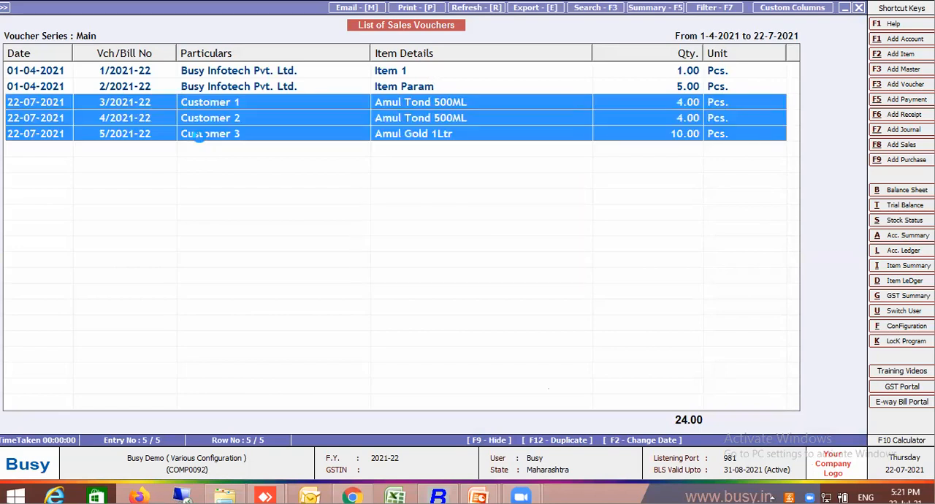
{"action": "key", "text": "Escape"}
{"action": "key", "text": "Escape"}
{"action": "key", "text": "Escape"}
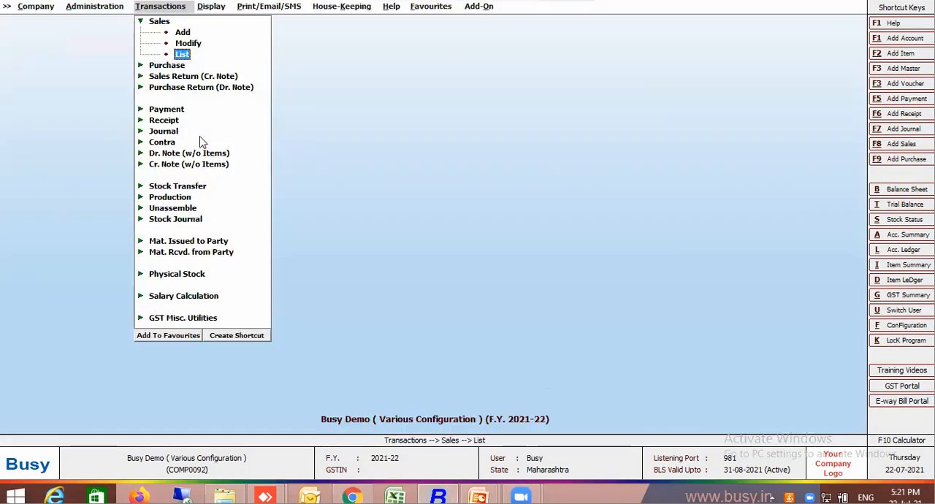
Open Bulk Voucher Creation / Modification for Sales with the Milk format.
{"action": "left_click", "coordinate": [94, 5]}
{"action": "left_click", "coordinate": [129, 67]}
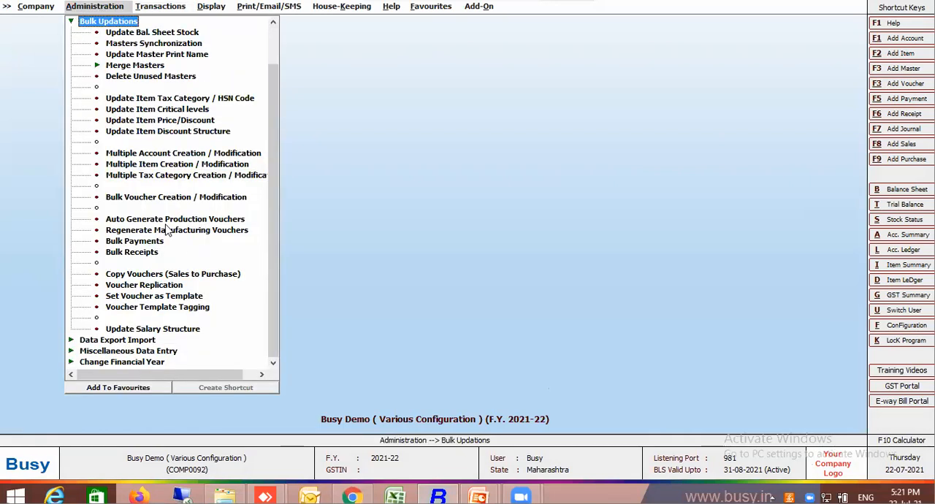
{"action": "left_click", "coordinate": [174, 197]}
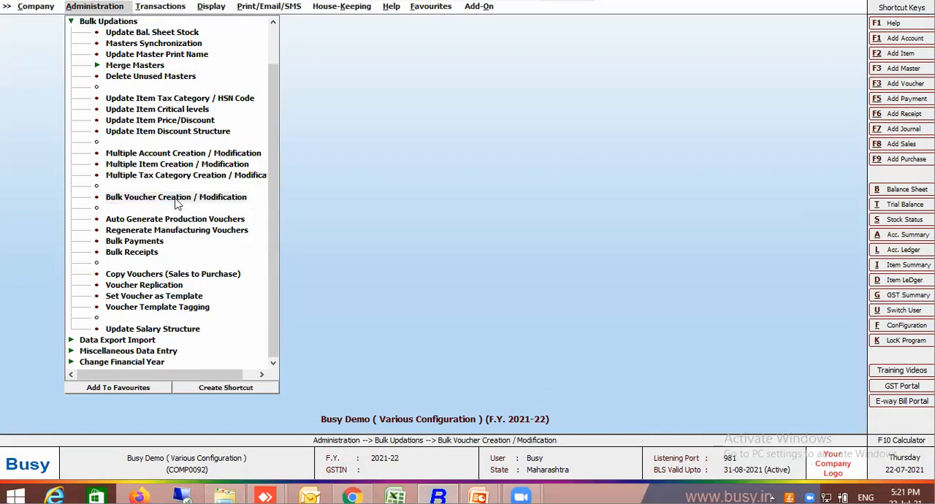
{"action": "key", "text": "Return"}
{"action": "key", "text": "Return"}
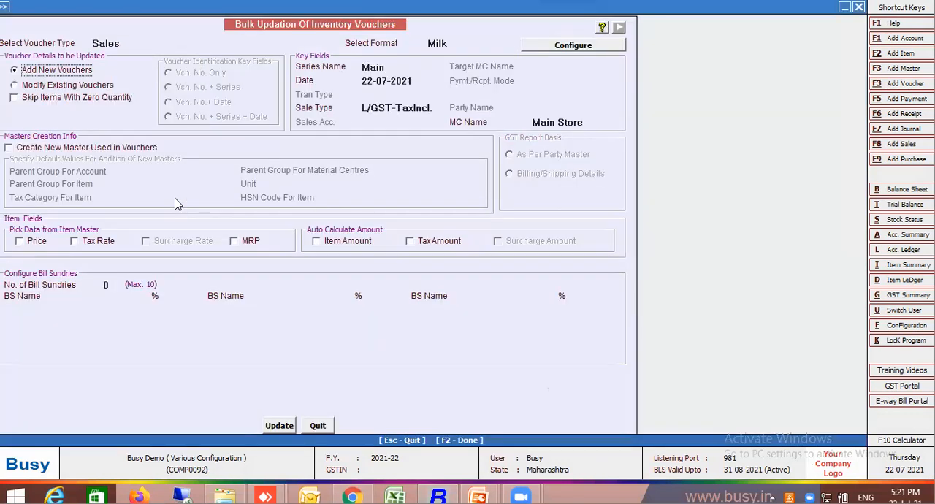
Enable Price and Tax Rate from the item master plus automatic Item Amount and Tax Amount, and open the voucher entry grid.
{"action": "left_click", "coordinate": [33, 243]}
{"action": "left_click", "coordinate": [97, 247]}
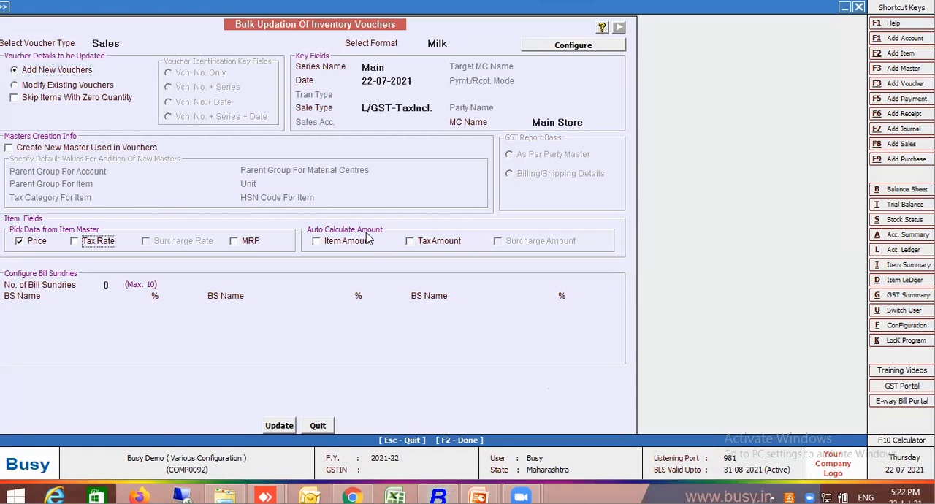
{"action": "left_click", "coordinate": [348, 243]}
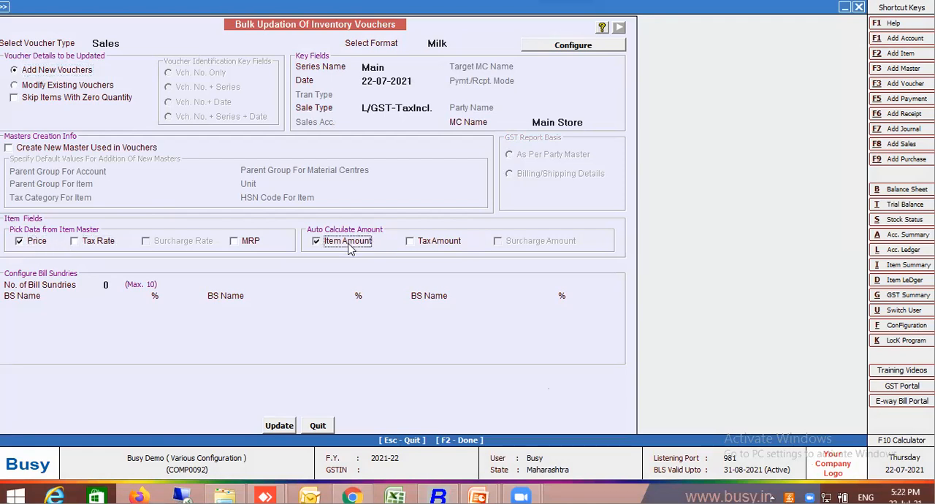
{"action": "left_click", "coordinate": [443, 244]}
{"action": "left_click", "coordinate": [93, 244]}
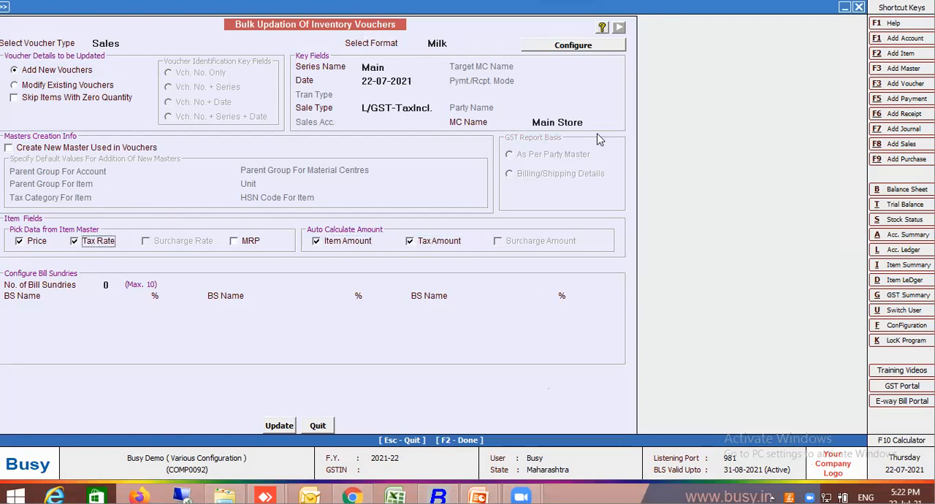
{"action": "left_click", "coordinate": [279, 426]}
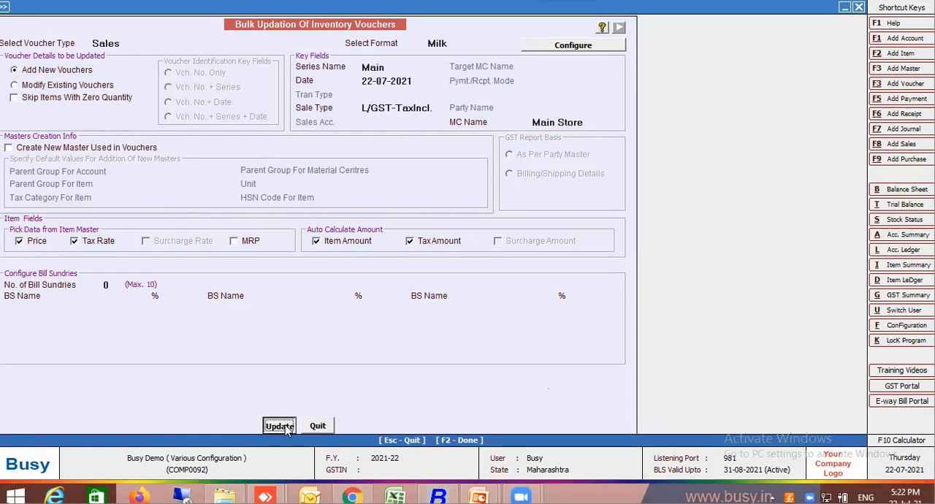
Fill the first row with party Customer 1, item Amul Tond 500ML and quantity 4.
{"action": "type", "text": "cus"}
{"action": "key", "text": "Return"}
{"action": "type", "text": "m"}
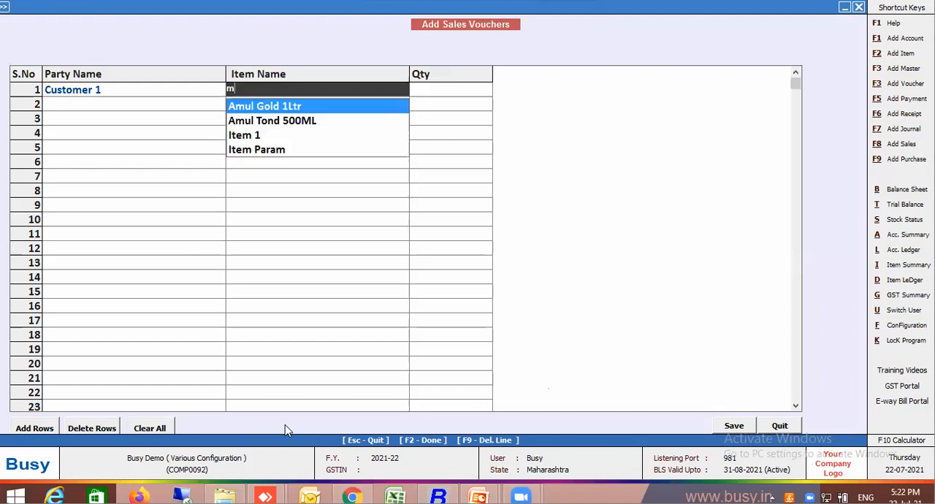
{"action": "left_click", "coordinate": [291, 127]}
{"action": "key", "text": "Return"}
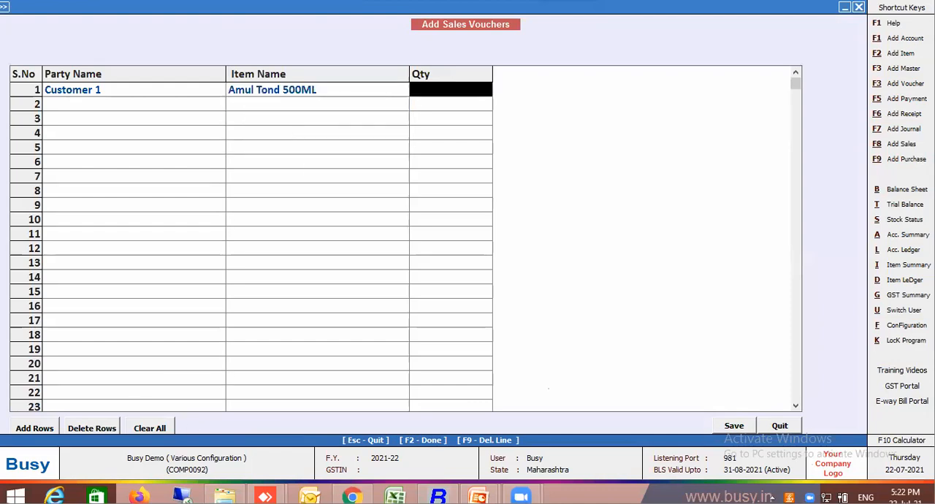
{"action": "type", "text": "4"}
{"action": "key", "text": "Return"}
Fill the second row with party Customer 2, item Amul Tond 500ML and quantity 3.
{"action": "type", "text": "cust"}
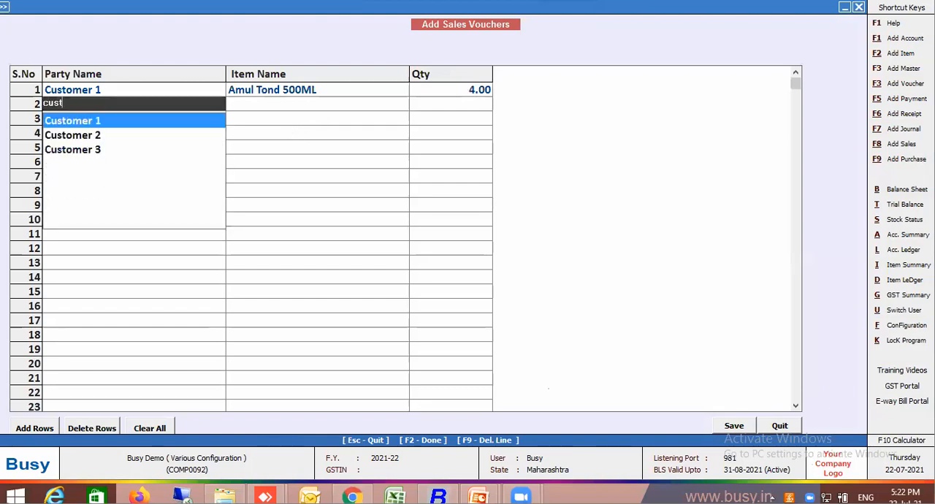
{"action": "left_click", "coordinate": [103, 137]}
{"action": "key", "text": "Return"}
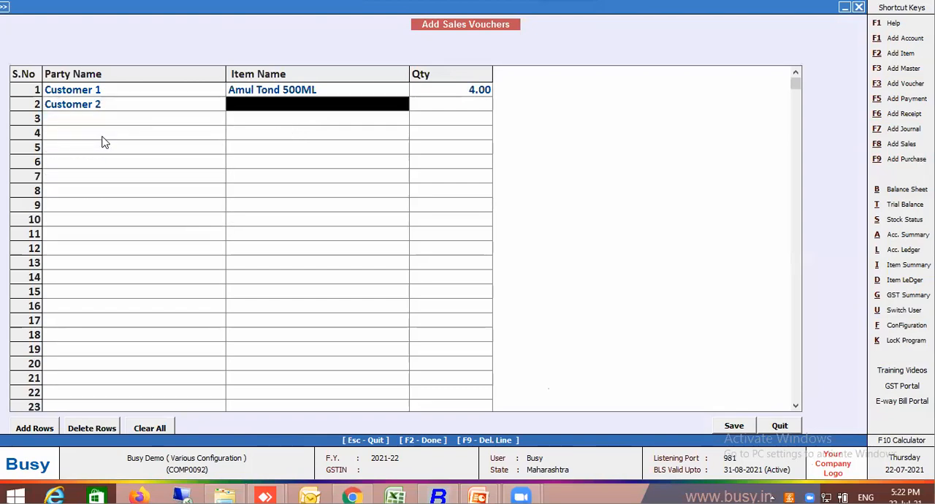
{"action": "type", "text": "am"}
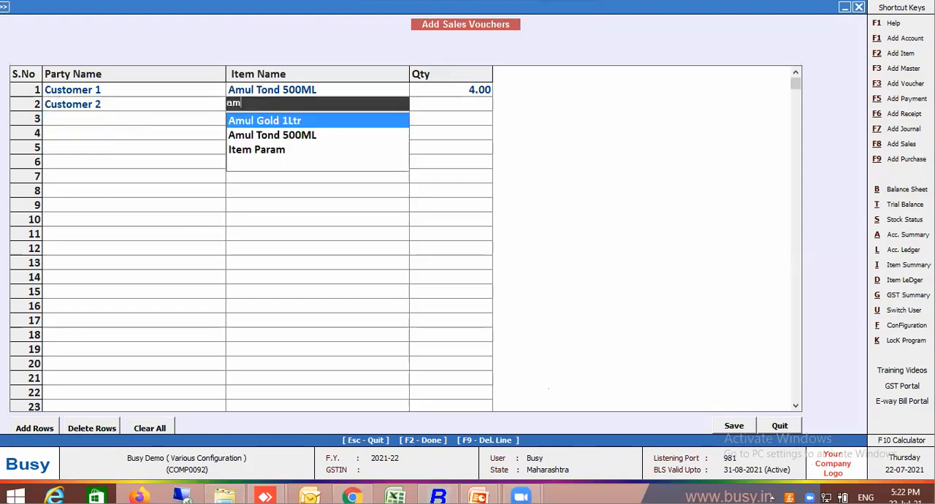
{"action": "left_click", "coordinate": [306, 136]}
{"action": "type", "text": "3"}
{"action": "key", "text": "Return"}
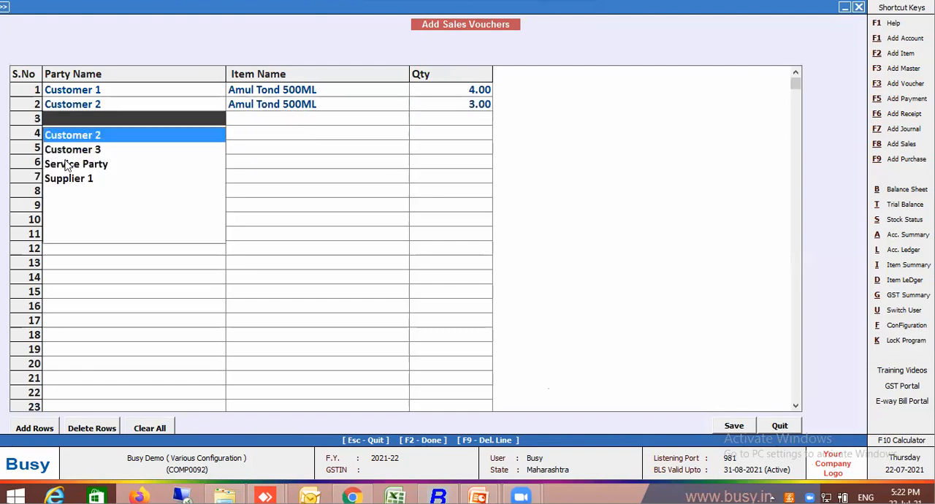
Fill the third row with Customer 3, Amul Gold 1Ltr and quantity 6, and save the bulk sales vouchers.
{"action": "left_click", "coordinate": [93, 153]}
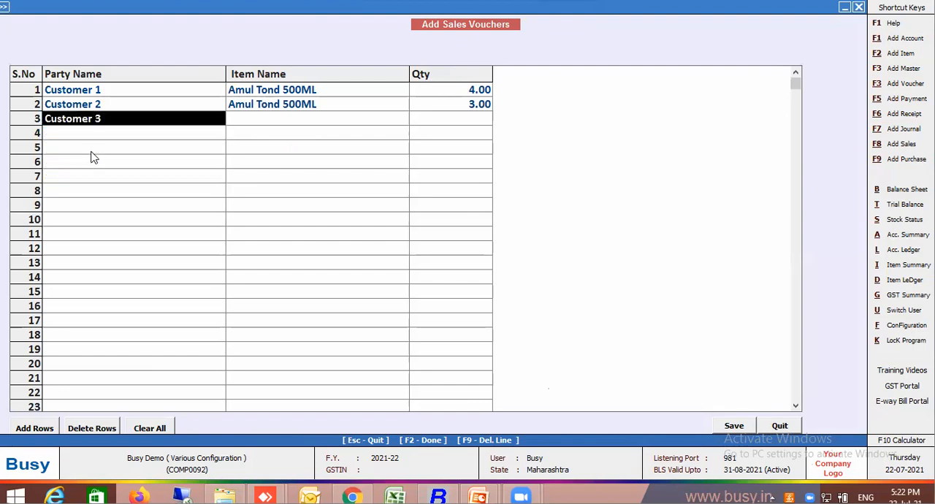
{"action": "key", "text": "Return"}
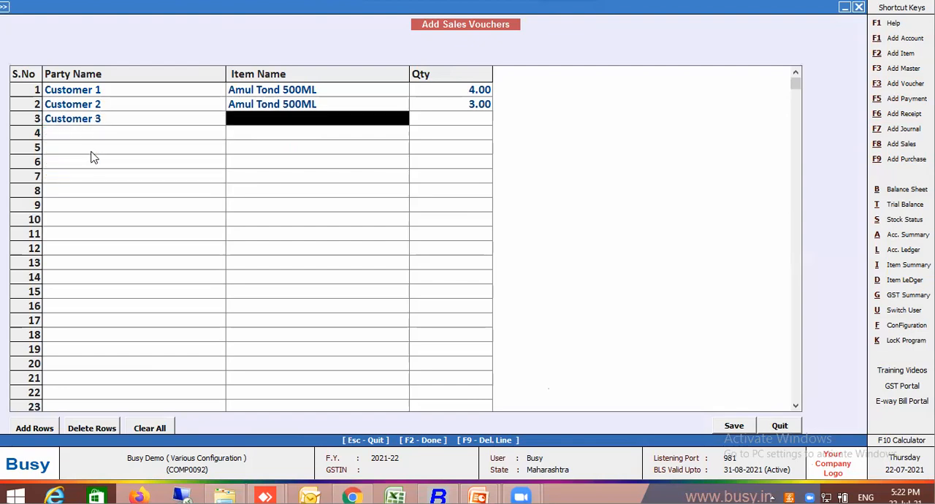
{"action": "type", "text": "go"}
{"action": "key", "text": "Return"}
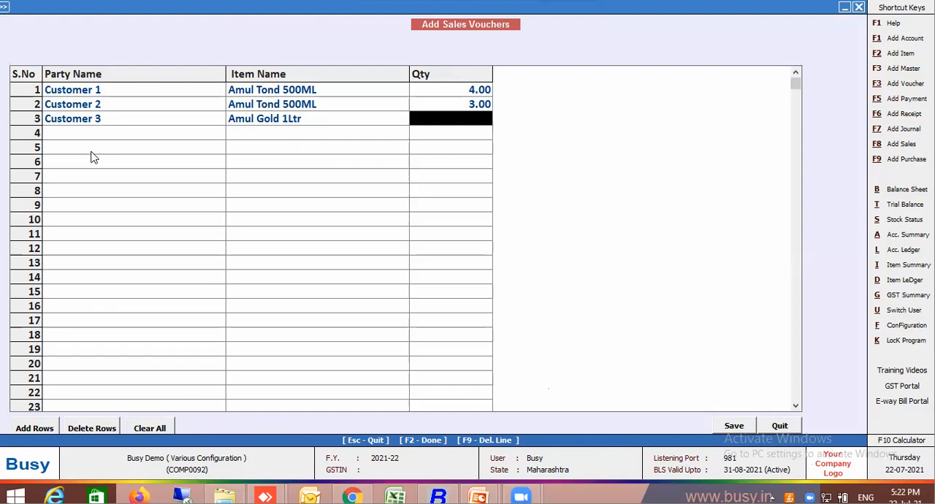
{"action": "type", "text": "6"}
{"action": "key", "text": "Return"}
{"action": "key", "text": "F2"}
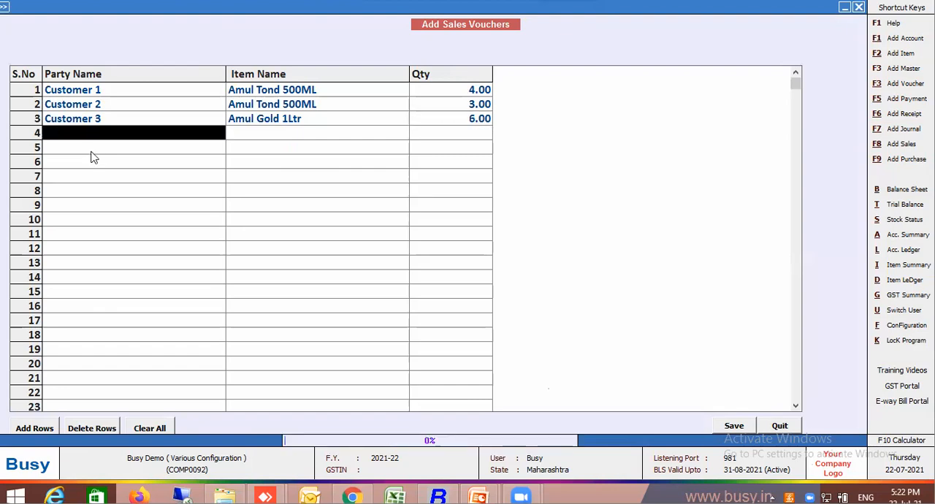
{"action": "key", "text": "Return"}
{"action": "key", "text": "Escape"}
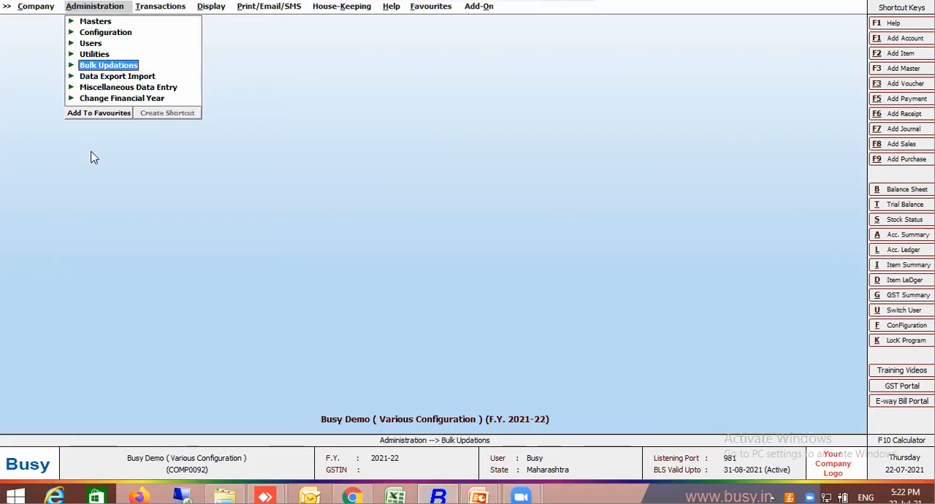
{"action": "key", "text": "Right"}
{"action": "key", "text": "Return"}
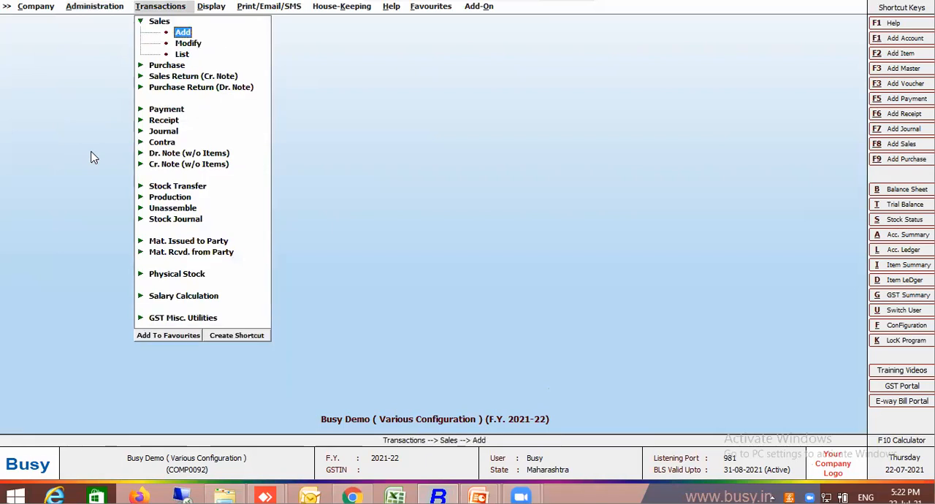
{"action": "key", "text": "Escape"}
{"action": "key", "text": "Right"}
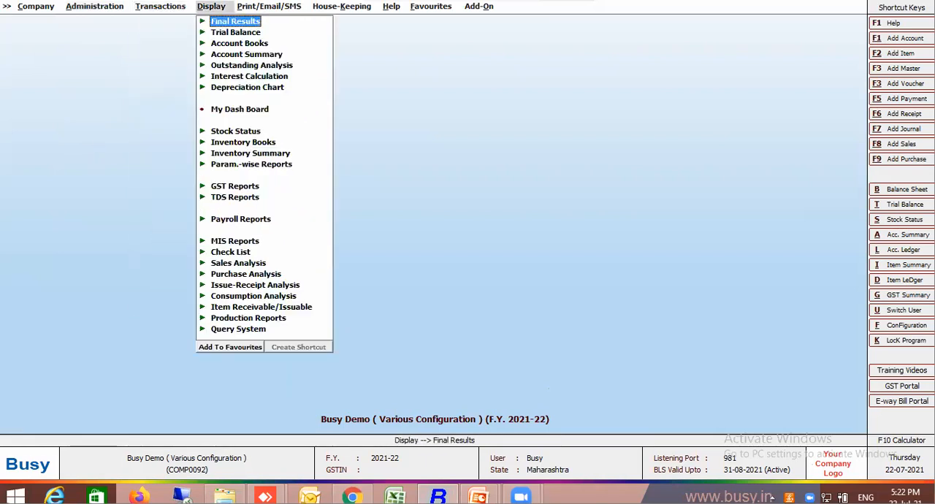
{"action": "key", "text": "Left"}
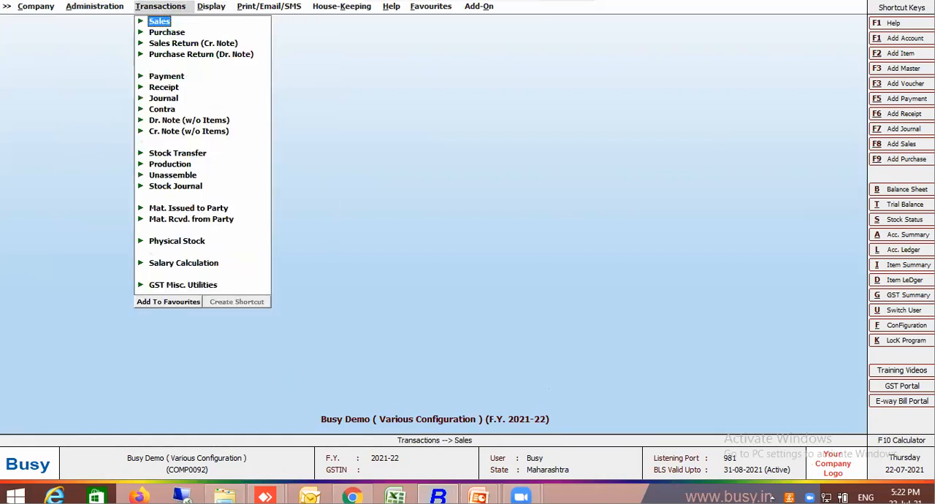
Open the list of sales vouchers for the Main series from 1-4-2021 to 22-7-2021 with item details.
{"action": "left_click", "coordinate": [169, 22]}
{"action": "left_click", "coordinate": [182, 54]}
{"action": "key", "text": "Escape"}
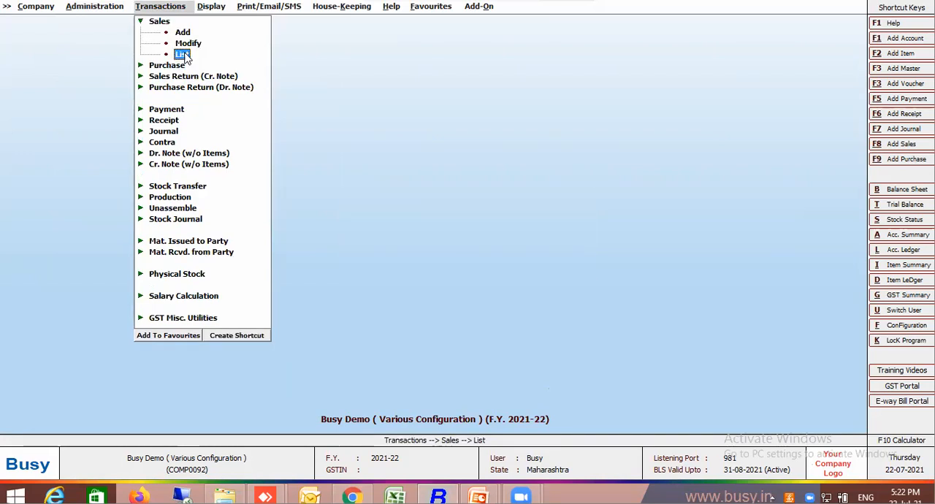
{"action": "key", "text": "Return"}
{"action": "key", "text": "Return"}
{"action": "key", "text": "Return"}
{"action": "key", "text": "Return"}
{"action": "key", "text": "Return"}
{"action": "key", "text": "Return"}
{"action": "key", "text": "Return"}
{"action": "key", "text": "Return"}
{"action": "key", "text": "Up"}
{"action": "key", "text": "Up"}
{"action": "type", "text": "Y"}
{"action": "key", "text": "Return"}
{"action": "key", "text": "Return"}
{"action": "key", "text": "Return"}
{"action": "key", "text": "Return"}
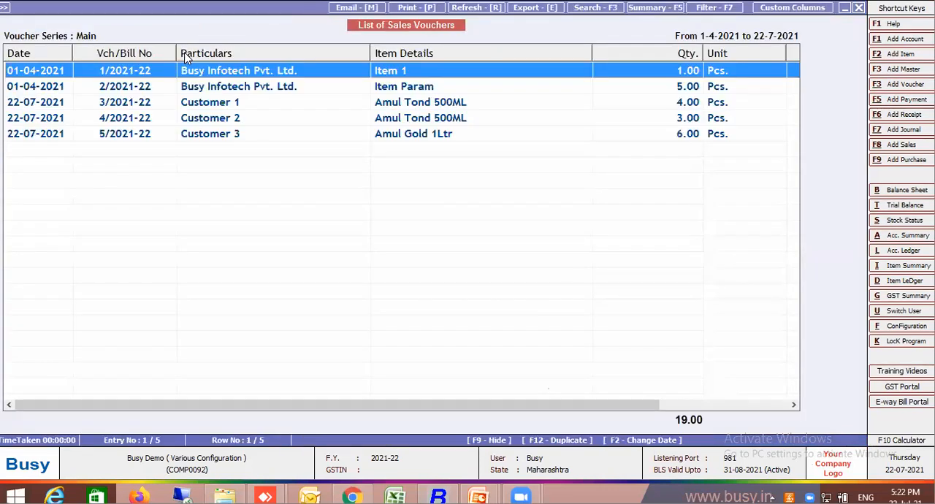
Check the prices and amounts of the Customer 1, Customer 2 and Customer 3 vouchers, and close the list.
{"action": "left_click", "coordinate": [685, 405]}
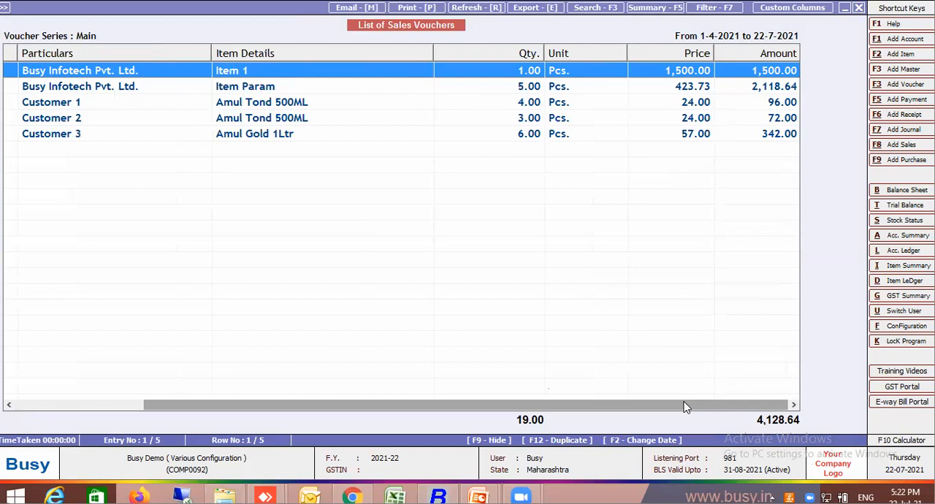
{"action": "left_click", "coordinate": [544, 117]}
{"action": "left_click", "coordinate": [553, 104]}
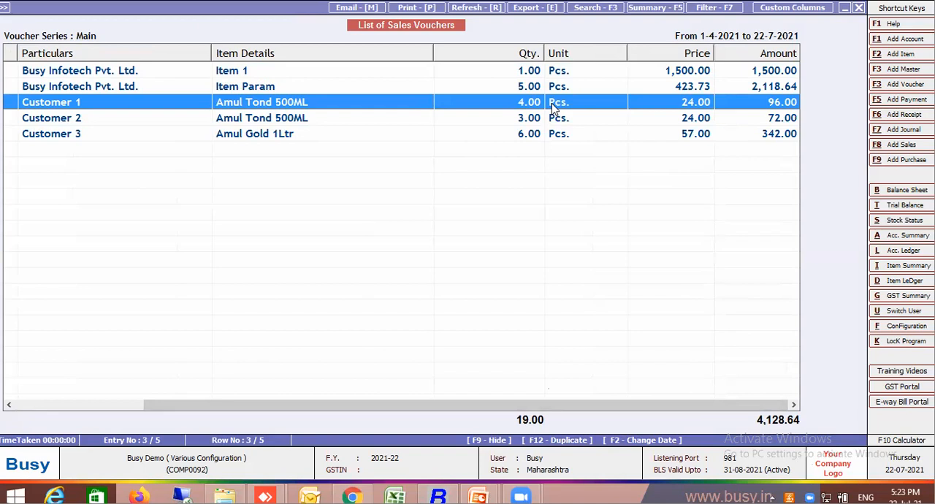
{"action": "key", "text": "Escape"}
{"action": "key", "text": "Escape"}
{"action": "key", "text": "Escape"}
{"action": "key", "text": "Escape"}
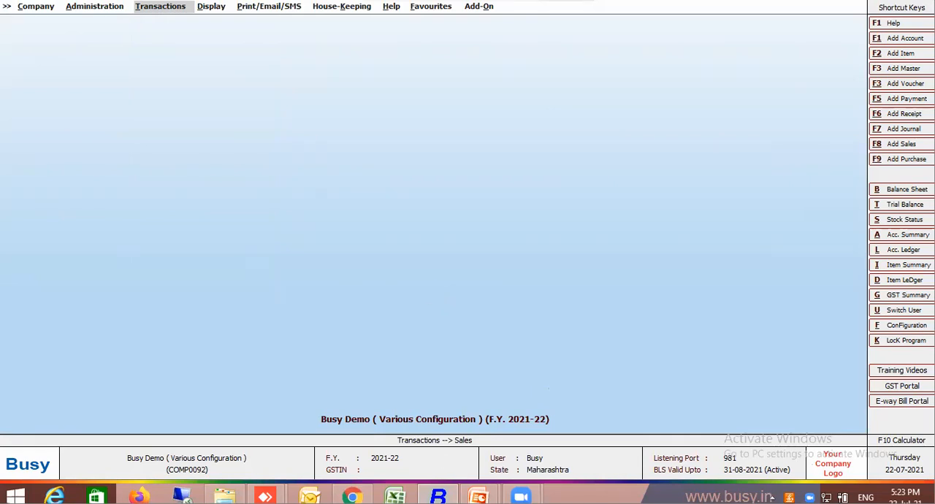
Switch to the PowerPoint slide show and reveal the bulk update points up to "Invoice feeding in bulk".
{"action": "mouse_move", "coordinate": [478, 496]}
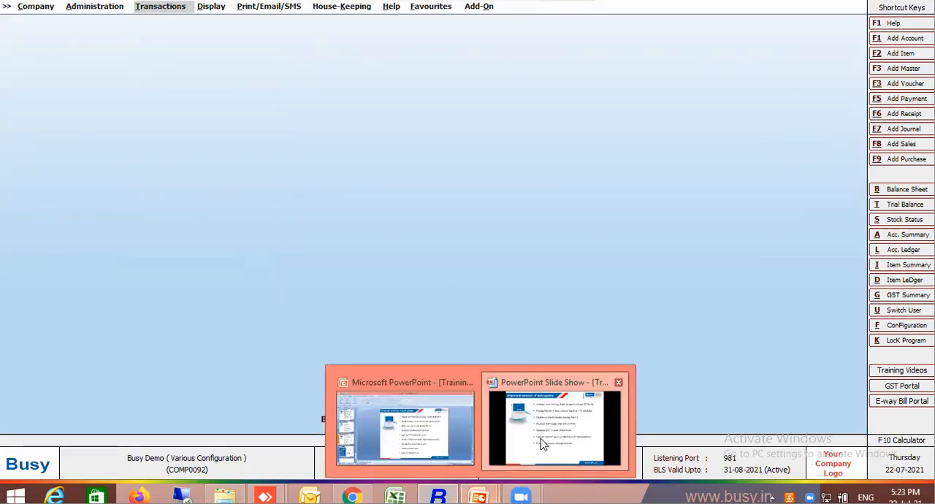
{"action": "left_click", "coordinate": [541, 438]}
{"action": "left_click", "coordinate": [461, 410]}
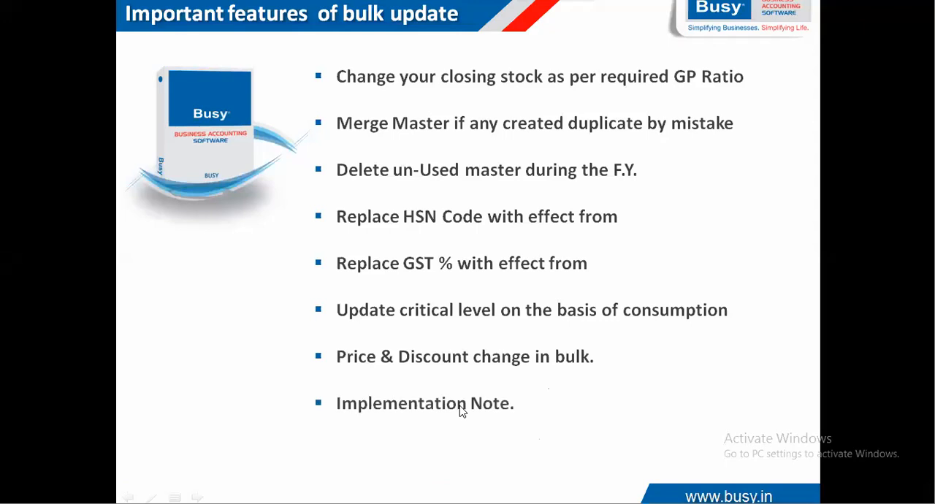
{"action": "left_click", "coordinate": [501, 401]}
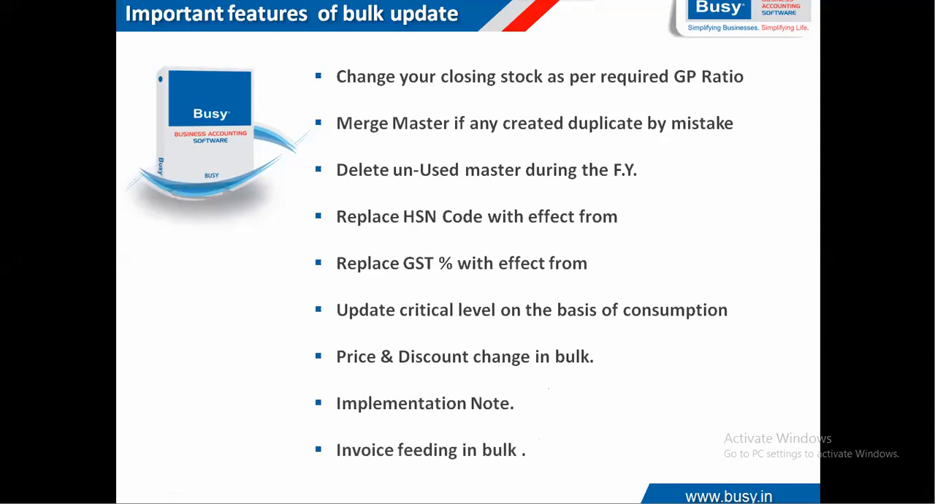
Switch back to Busy and open Implementation Notes.
{"action": "key", "text": "alt+Tab"}
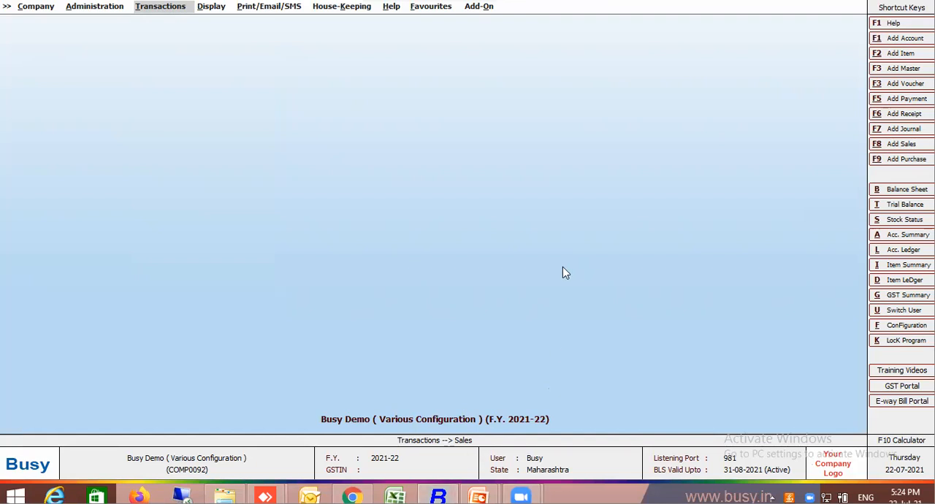
{"action": "key", "text": "ctrl+i"}
{"action": "key", "text": "Escape"}
{"action": "key", "text": "ctrl+i"}
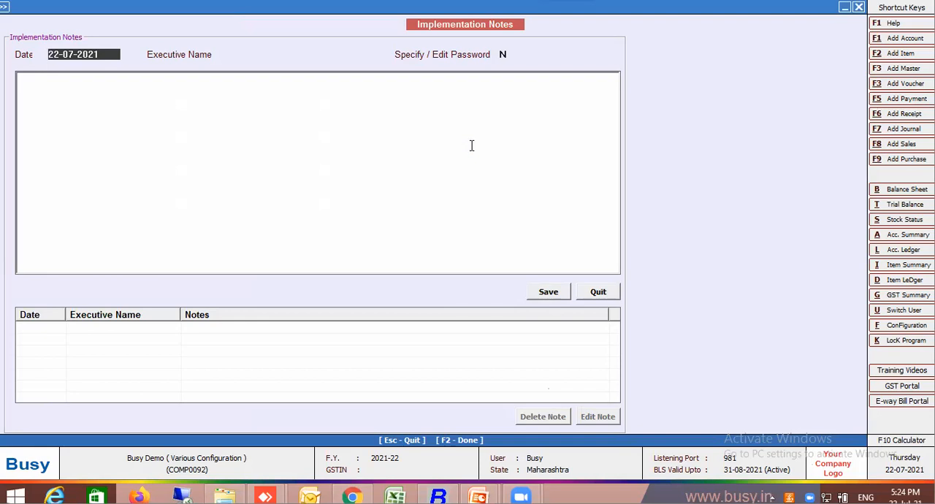
Enter the executive's name for the new implementation note, enable Specify / Edit Password and enter the note password.
{"action": "key", "text": "Return"}
{"action": "key", "text": "Return"}
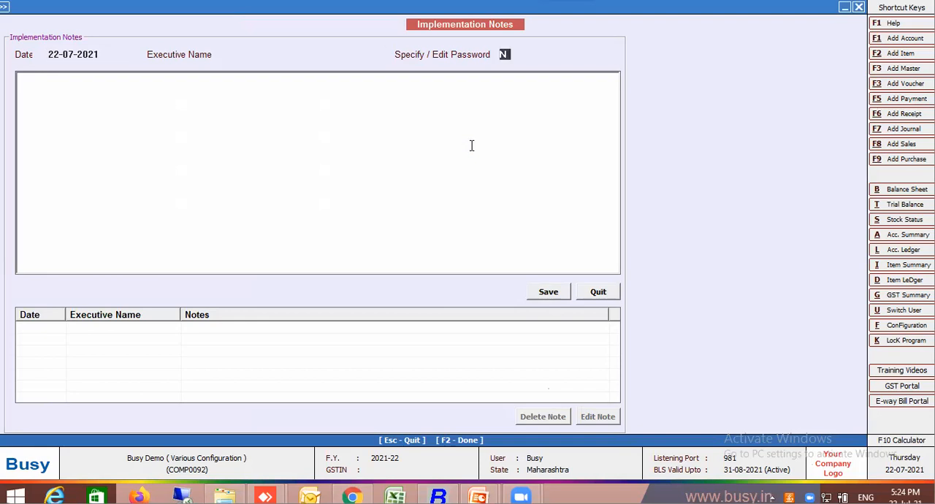
{"action": "key", "text": "Up"}
{"action": "type", "text": "Raj"}
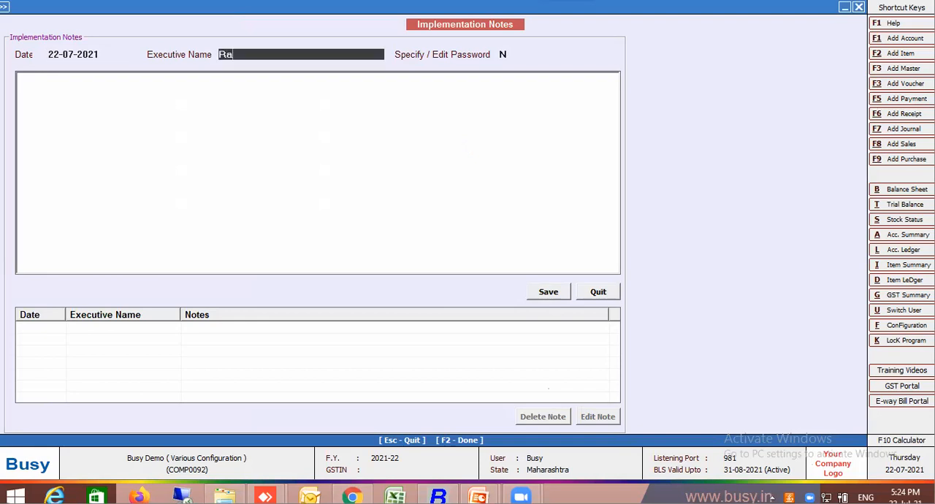
{"action": "key", "text": "Return"}
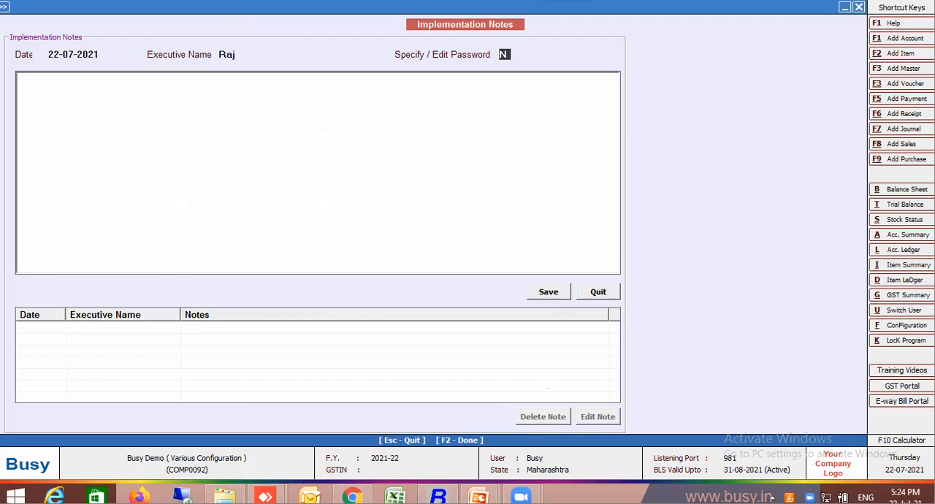
{"action": "key", "text": "Return"}
{"action": "type", "text": "y"}
{"action": "key", "text": "Return"}
{"action": "type", "text": "123"}
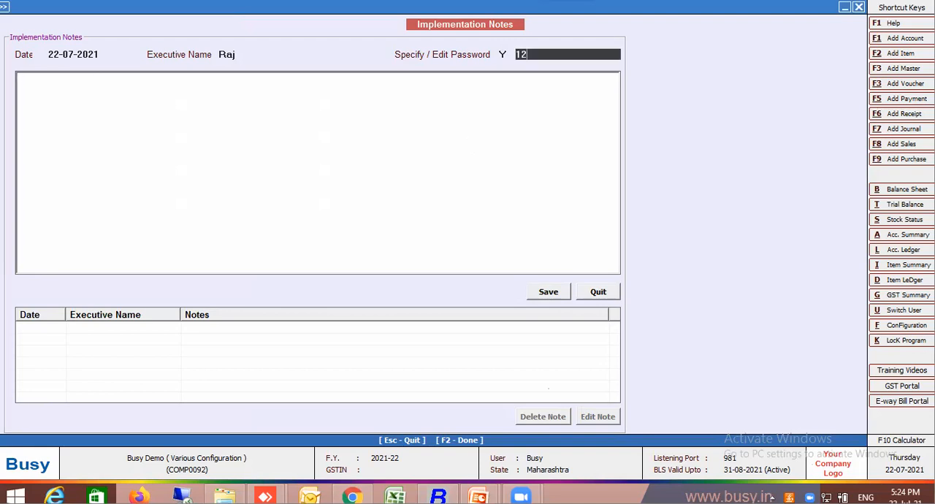
{"action": "key", "text": "Return"}
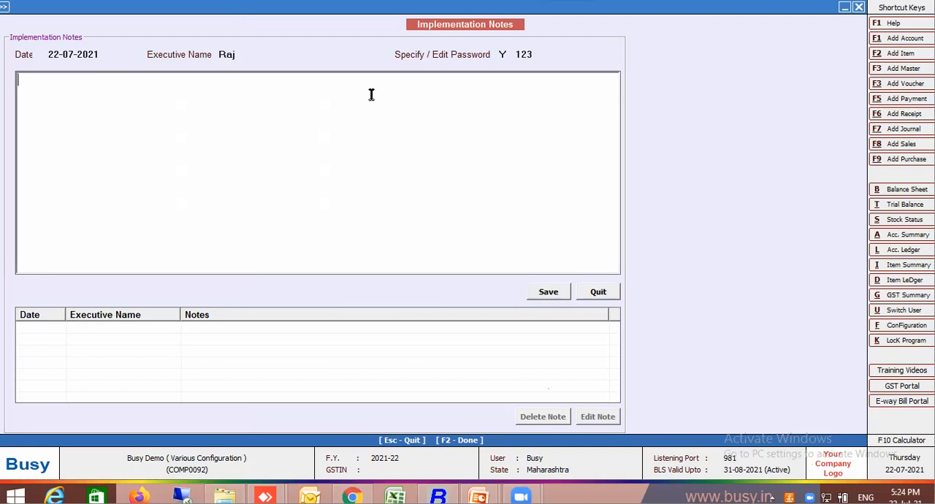
Write the note "Price changed from last price to multi price" and save it.
{"action": "type", "text": "Price changed from "}
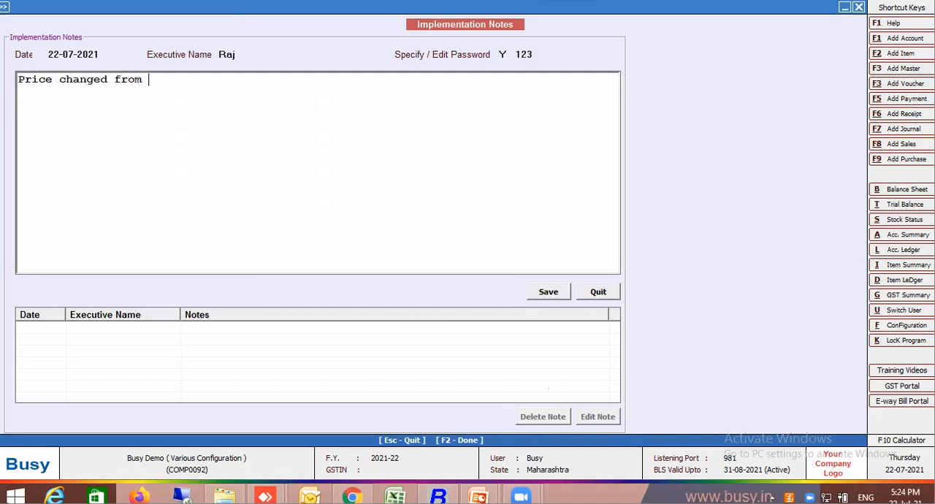
{"action": "type", "text": "itemmaster"}
{"action": "left_click", "coordinate": [175, 79]}
{"action": "key", "text": "Delete"}
{"action": "key", "text": "Delete"}
{"action": "key", "text": "Delete"}
{"action": "key", "text": "Delete"}
{"action": "key", "text": "Delete"}
{"action": "key", "text": "Delete"}
{"action": "left_click", "coordinate": [151, 79]}
{"action": "type", "text": "last price to multi price"}
{"action": "key", "text": "Delete"}
{"action": "key", "text": "Delete"}
{"action": "key", "text": "Delete"}
{"action": "key", "text": "Delete"}
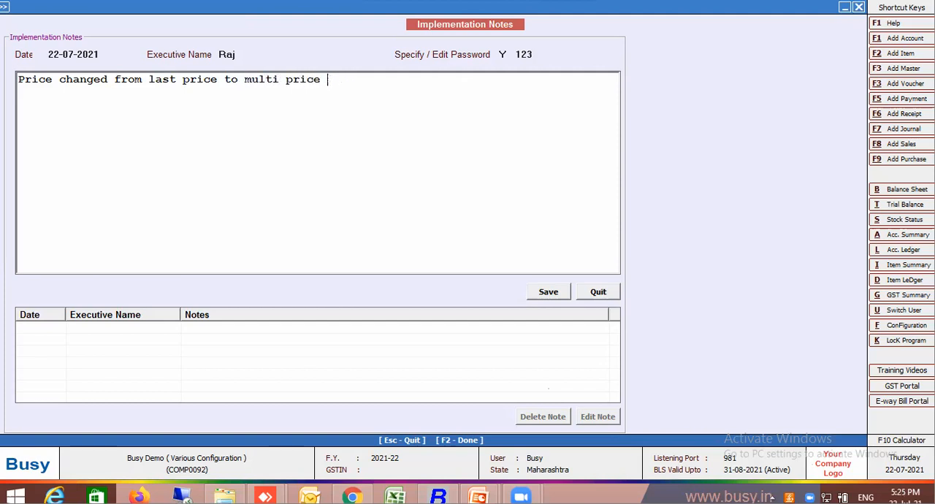
{"action": "left_click", "coordinate": [548, 295]}
{"action": "key", "text": "Escape"}
{"action": "key", "text": "Escape"}
Reopen Implementation Notes and view the saved price change note, dismissing the request for its edit password.
{"action": "left_click", "coordinate": [550, 269]}
{"action": "key", "text": "ctrl+alt+i"}
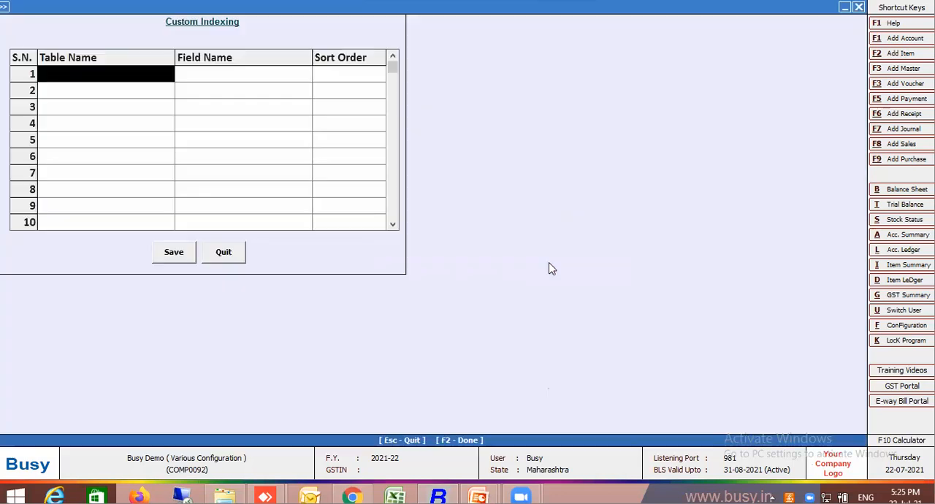
{"action": "key", "text": "Escape"}
{"action": "key", "text": "ctrl+i"}
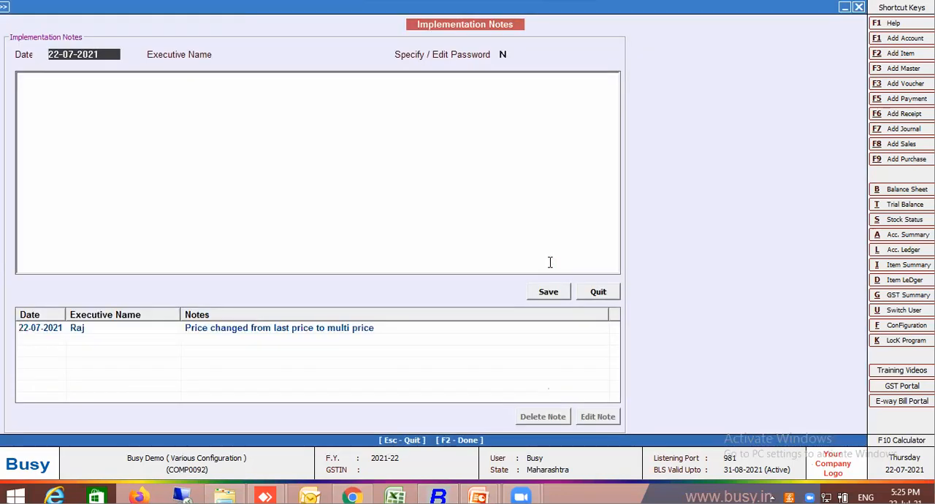
{"action": "key", "text": "Return"}
{"action": "key", "text": "Return"}
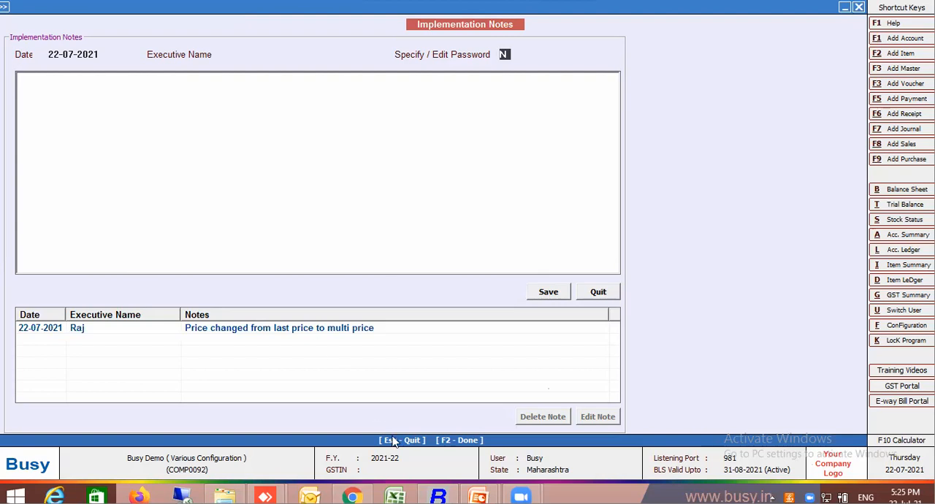
{"action": "double_click", "coordinate": [329, 331]}
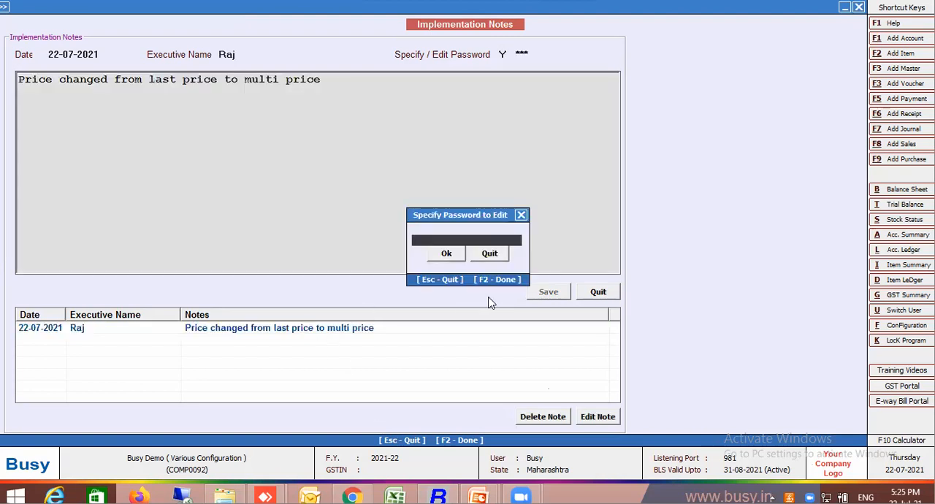
{"action": "left_click", "coordinate": [489, 255]}
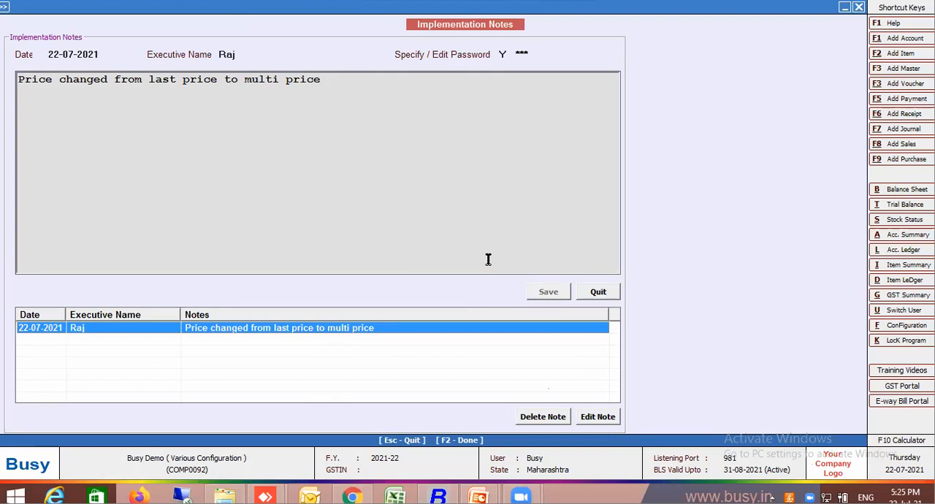
Close Implementation Notes and display the Bulk Updations commands.
{"action": "mouse_move", "coordinate": [438, 497]}
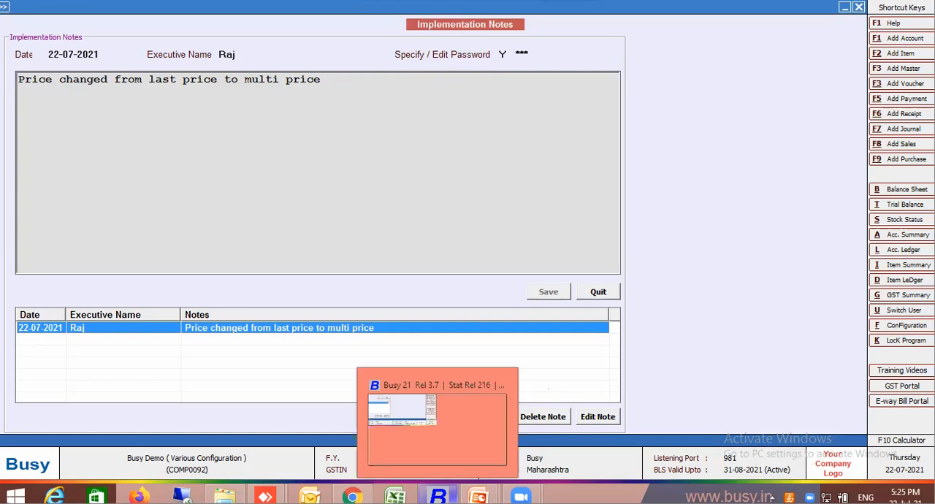
{"action": "mouse_move", "coordinate": [478, 496]}
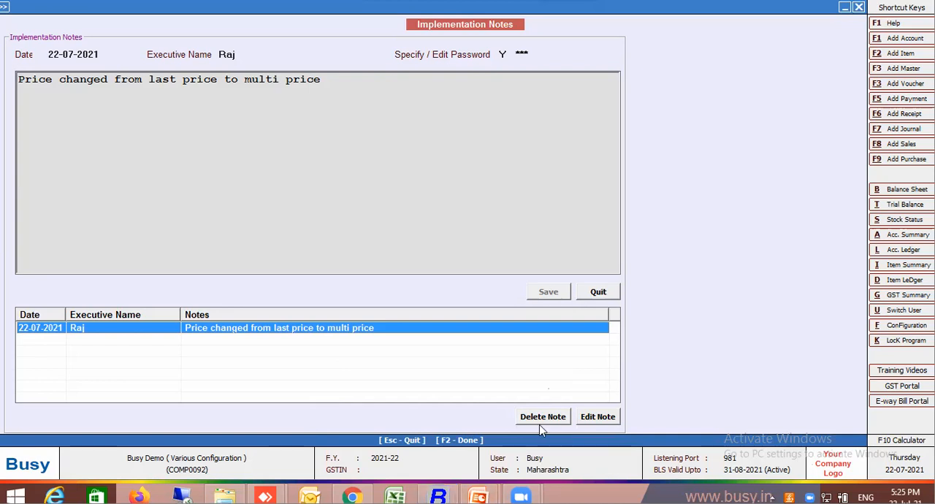
{"action": "key", "text": "Escape"}
{"action": "key", "text": "Escape"}
{"action": "key", "text": "Escape"}
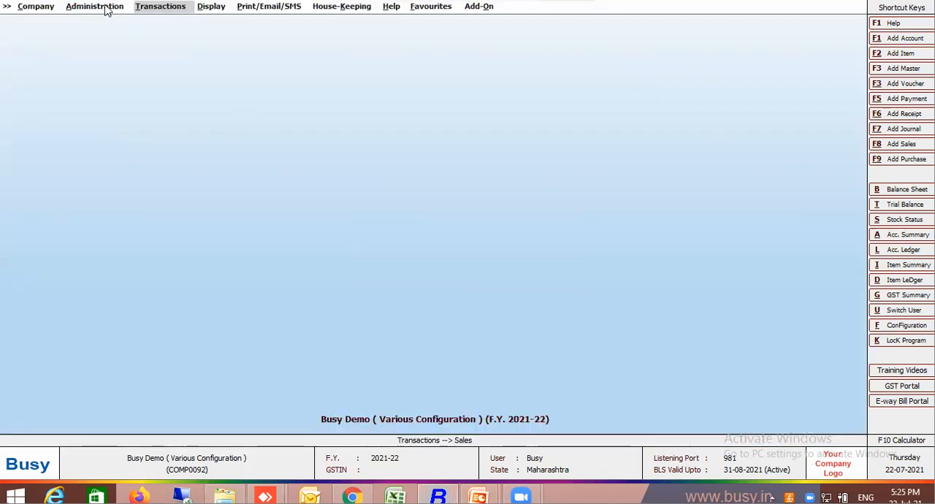
{"action": "left_click", "coordinate": [107, 8]}
{"action": "left_click", "coordinate": [120, 66]}
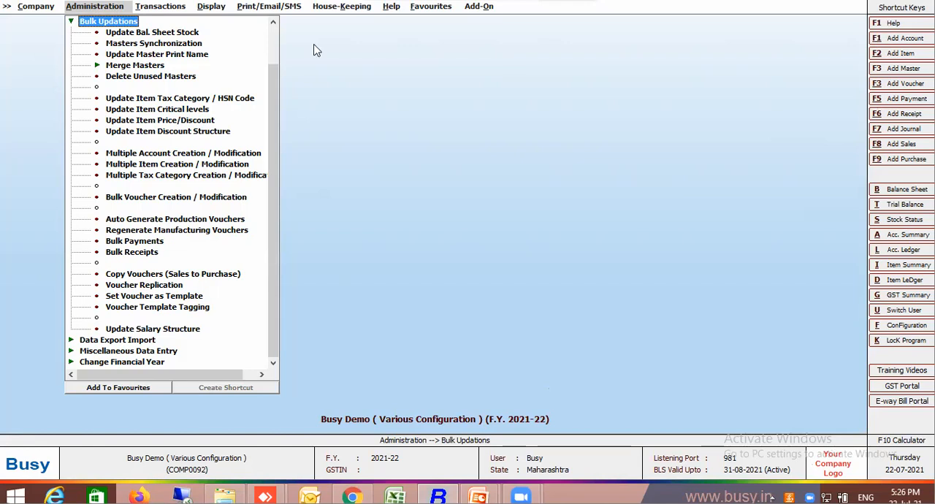
Start Bulk Receipts on the basis of Bills Receivable with Pending Bills, enabling manual party data entry, and proceed to the receipt details.
{"action": "left_click", "coordinate": [131, 255]}
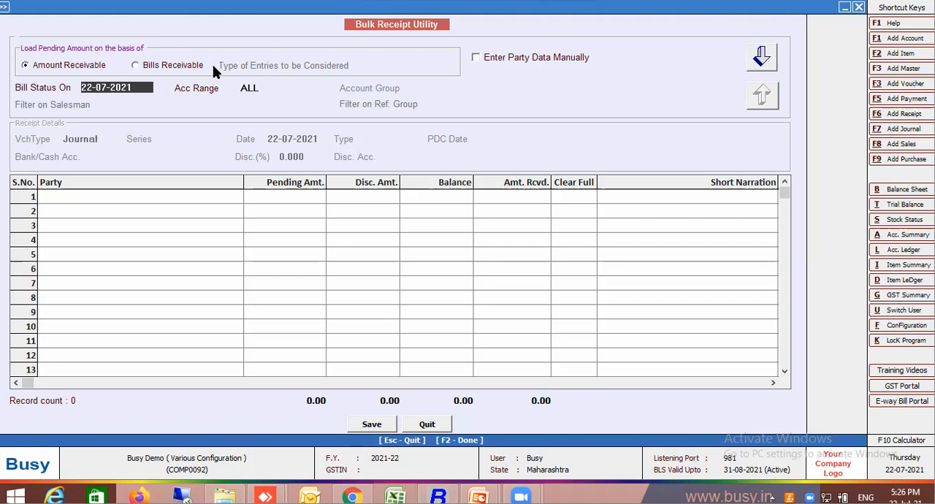
{"action": "left_click", "coordinate": [175, 67]}
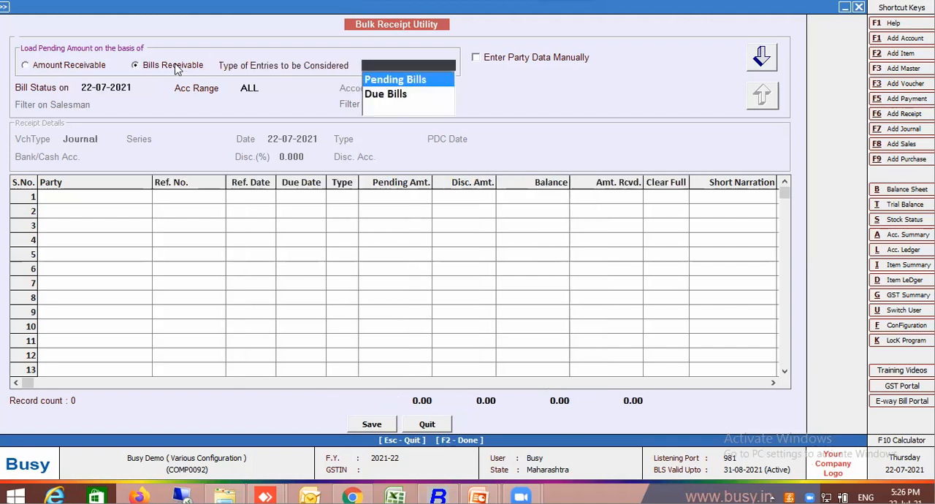
{"action": "left_click", "coordinate": [409, 86]}
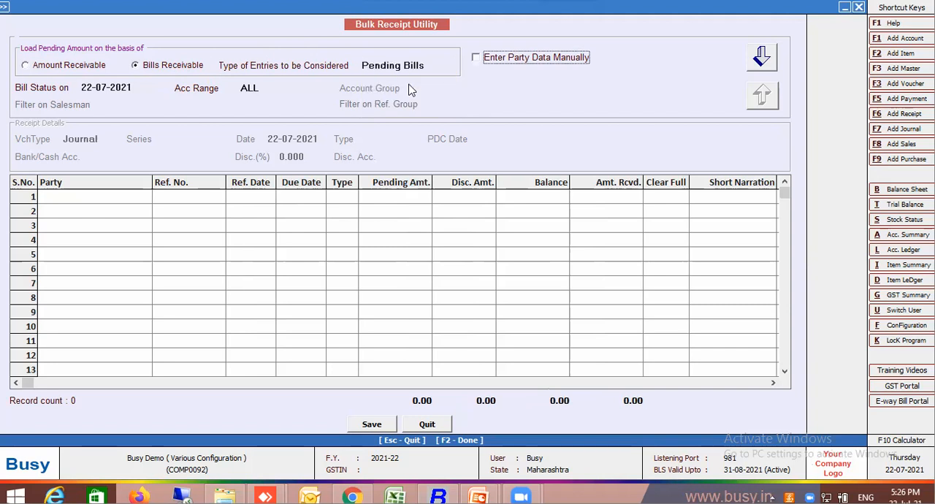
{"action": "left_click", "coordinate": [488, 57]}
{"action": "left_click", "coordinate": [102, 88]}
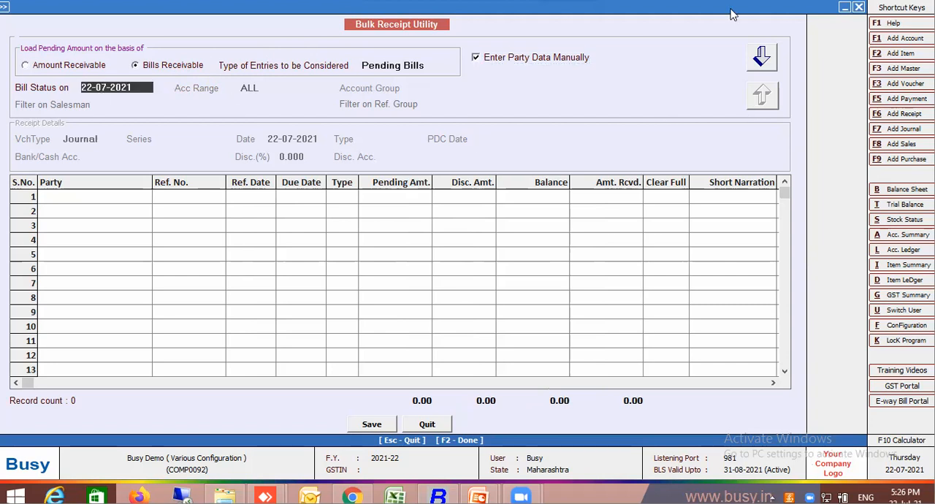
{"action": "left_click", "coordinate": [760, 59]}
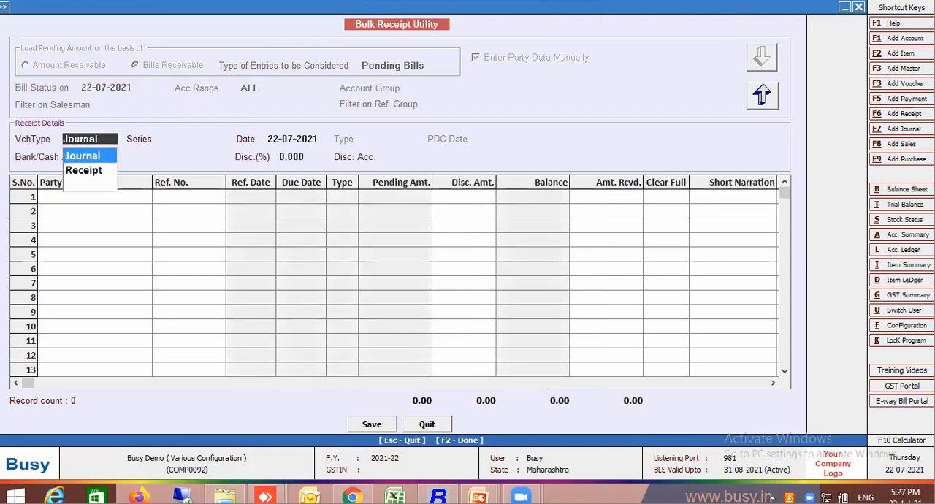
Specify the receipt details: voucher type Receipt, series Main, bank/cash account Cash and discount account Discount & Rebate.
{"action": "left_click", "coordinate": [86, 171]}
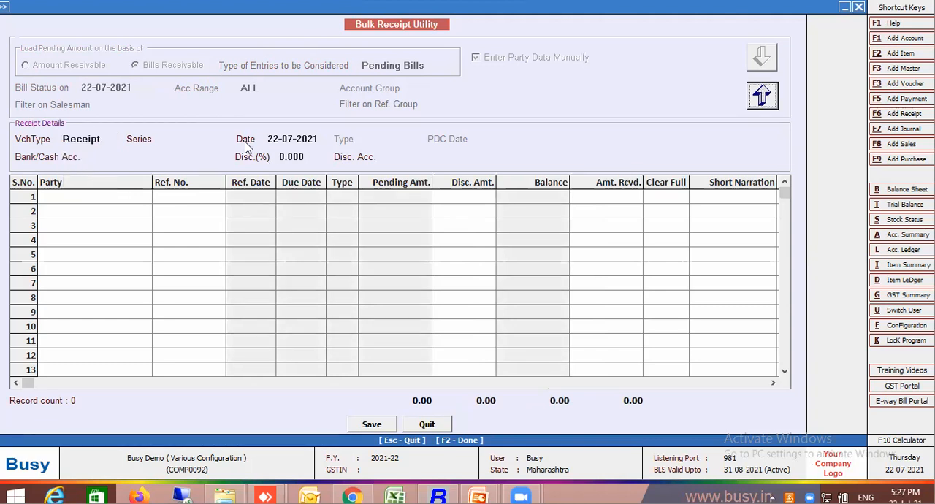
{"action": "left_click", "coordinate": [208, 138]}
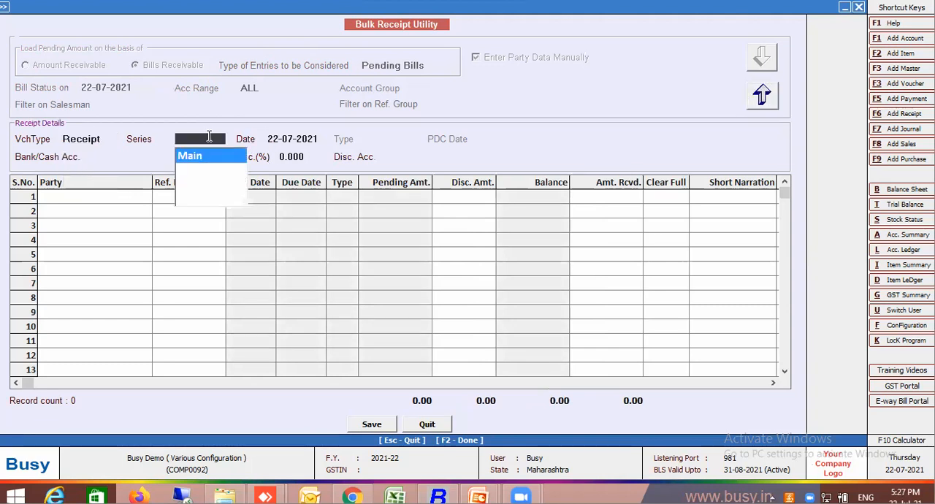
{"action": "key", "text": "Return"}
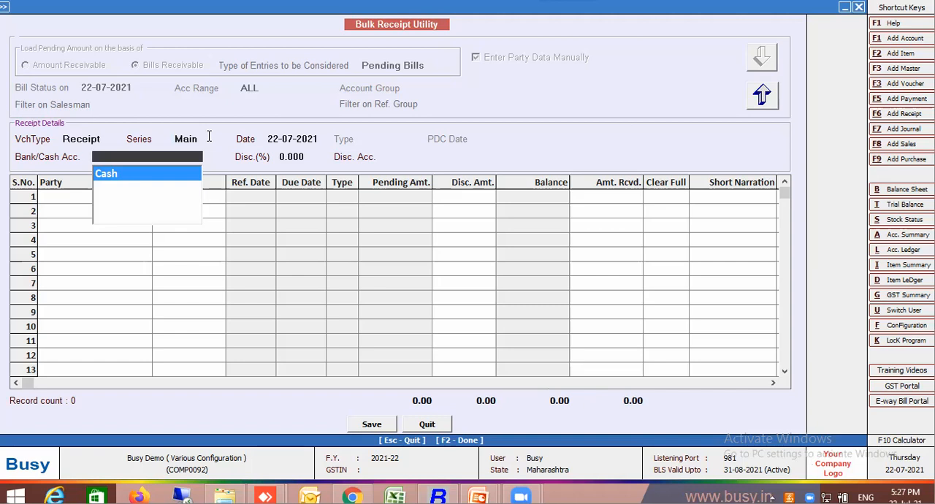
{"action": "key", "text": "Return"}
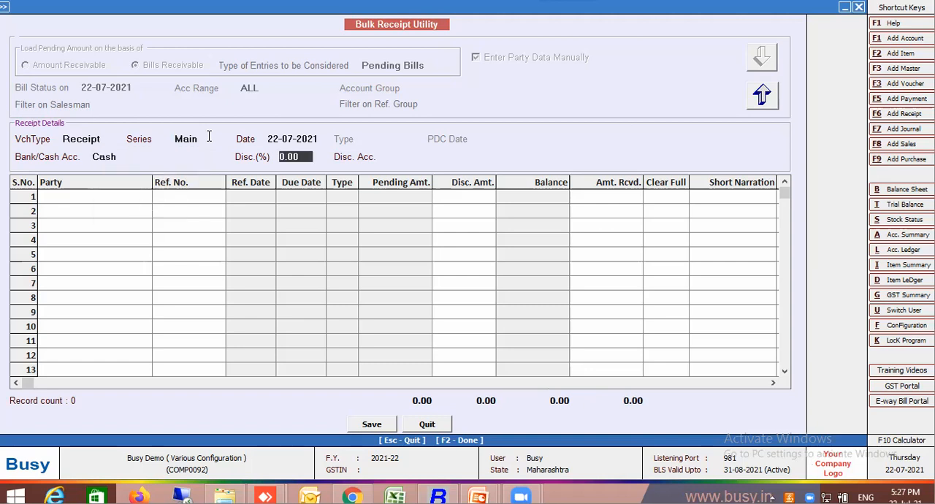
{"action": "key", "text": "Return"}
{"action": "type", "text": "dis"}
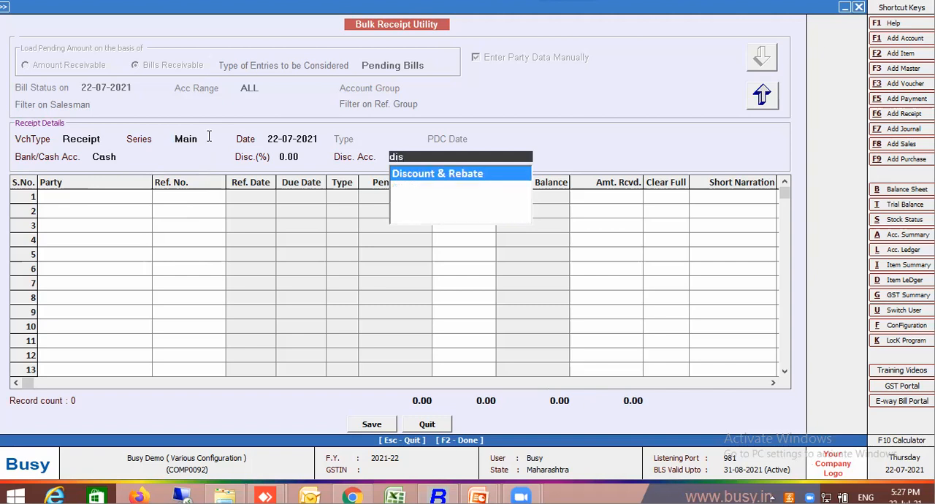
{"action": "key", "text": "Return"}
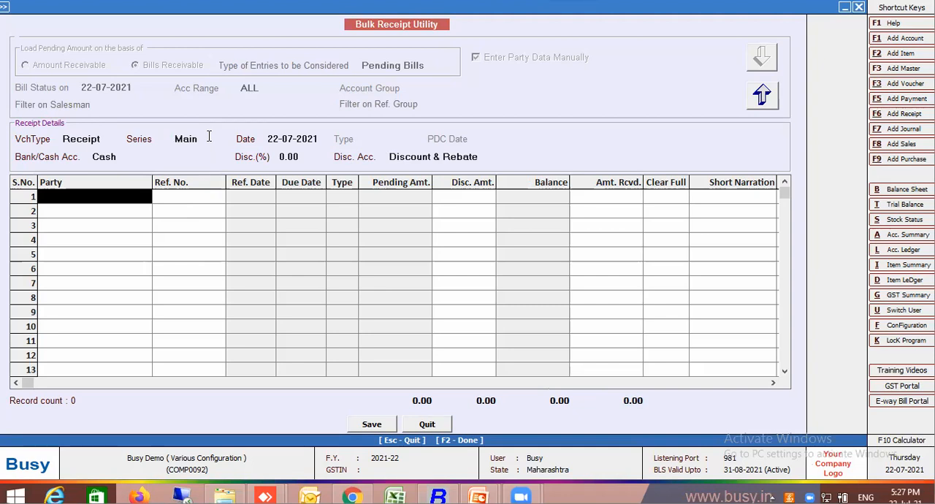
Add party Busy Infotech Pvt. Ltd. and load its bill references 1/2021-22 and 2/2021-22.
{"action": "key", "text": "space"}
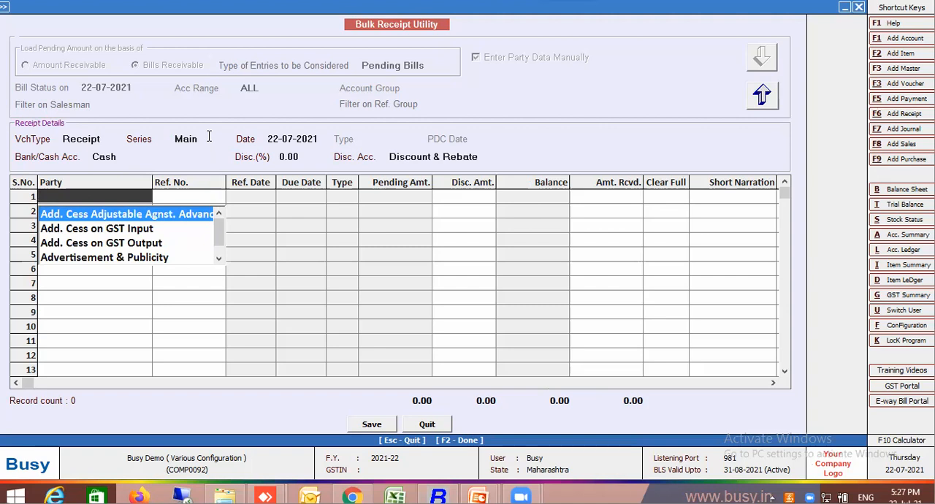
{"action": "type", "text": "bu"}
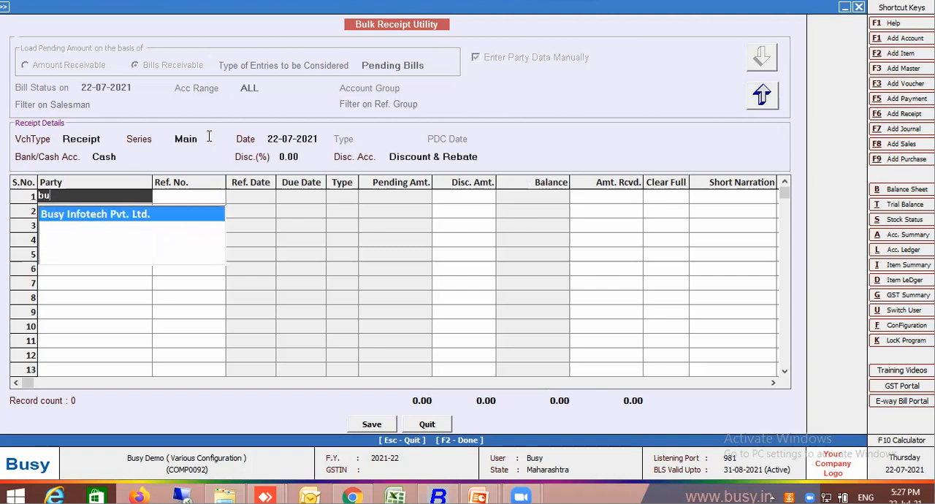
{"action": "key", "text": "Return"}
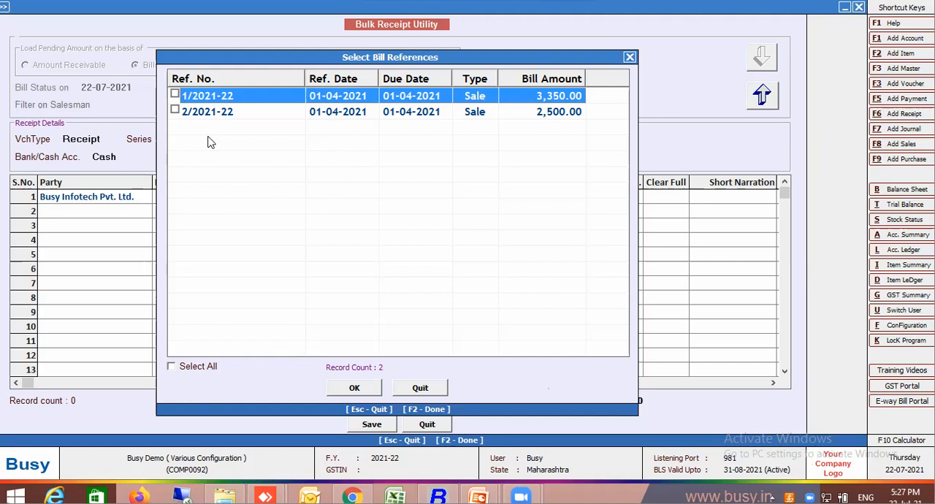
{"action": "left_click", "coordinate": [176, 110]}
{"action": "left_click", "coordinate": [371, 394]}
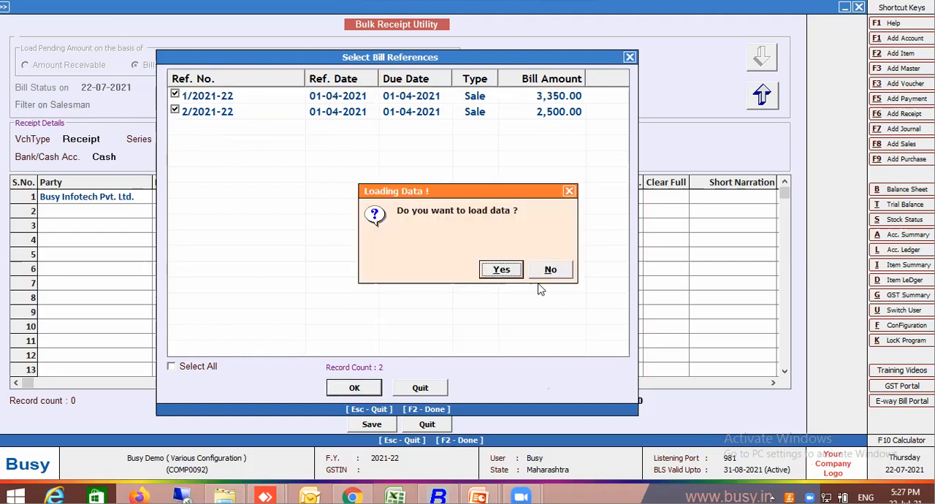
{"action": "left_click", "coordinate": [495, 272]}
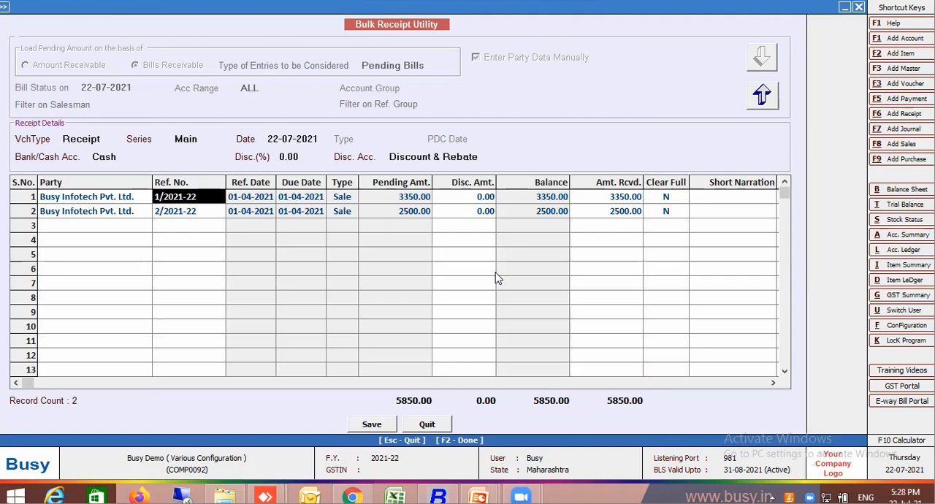
Delete the row for bill 2/2021-22 from the receipt list.
{"action": "left_click", "coordinate": [626, 202]}
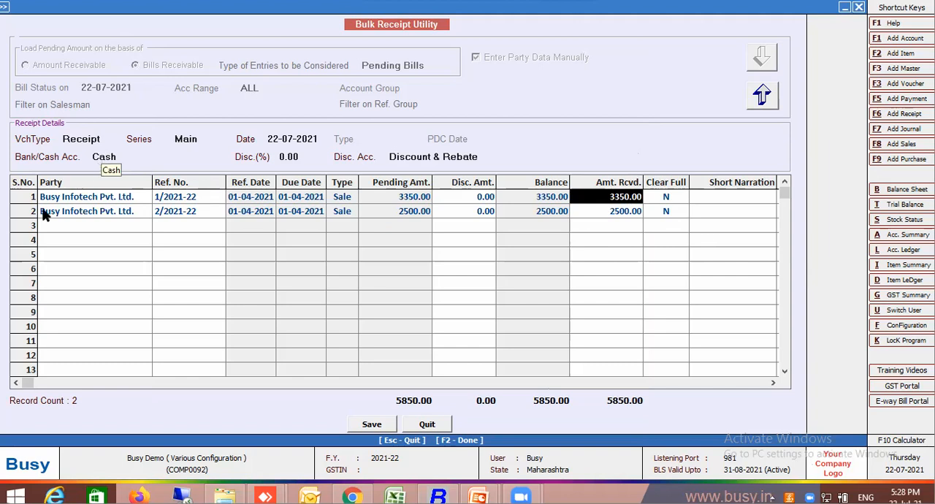
{"action": "left_click", "coordinate": [76, 211]}
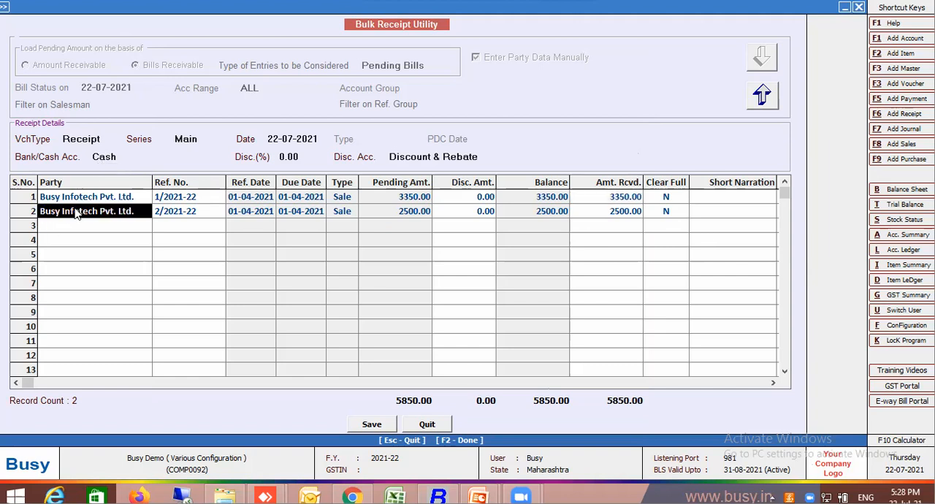
{"action": "key", "text": "ctrl+d"}
Give bill 1/2021-22 a discount amount of 350 and set Clear Full to Y.
{"action": "left_click", "coordinate": [115, 200]}
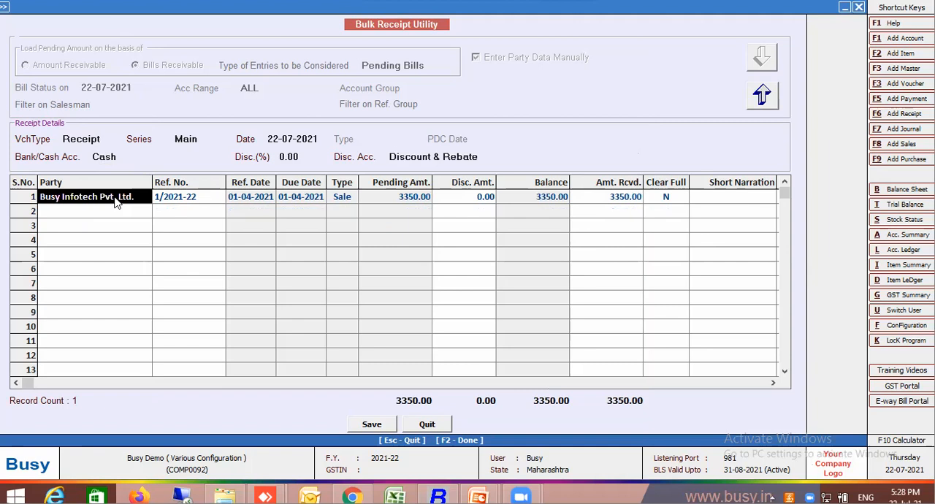
{"action": "key", "text": "Return"}
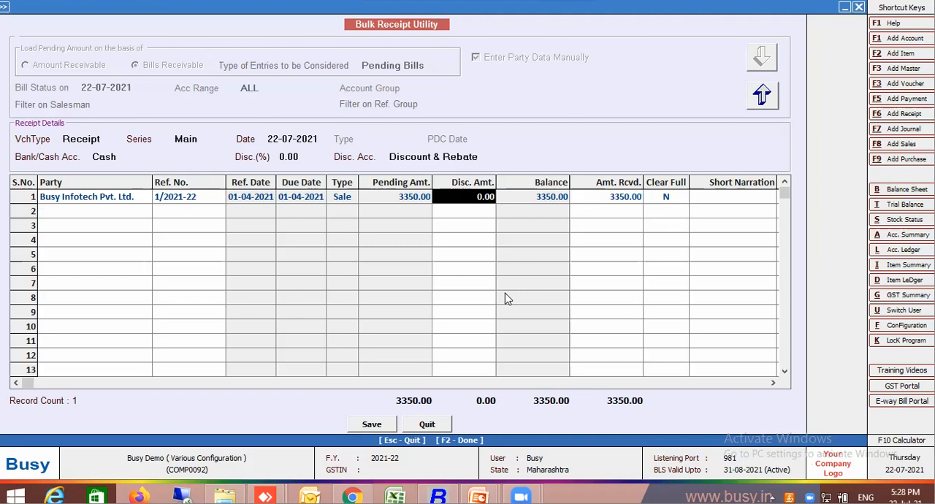
{"action": "type", "text": "350"}
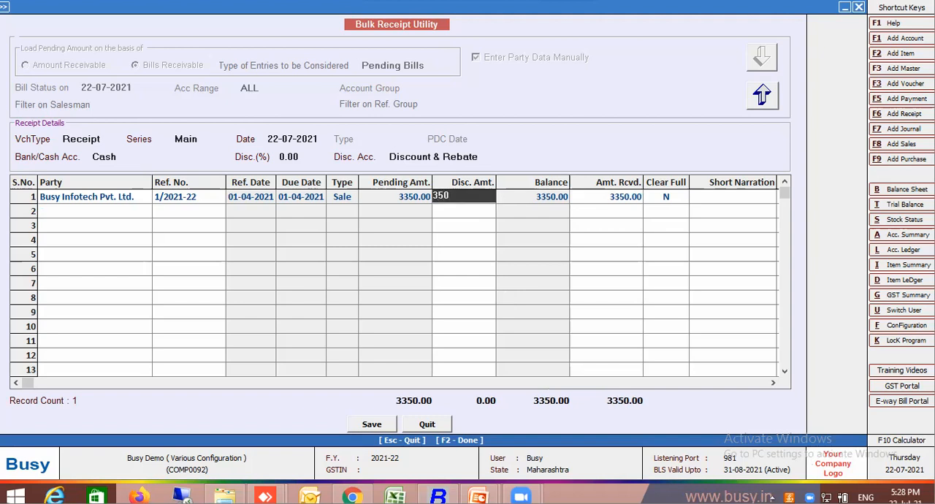
{"action": "key", "text": "Return"}
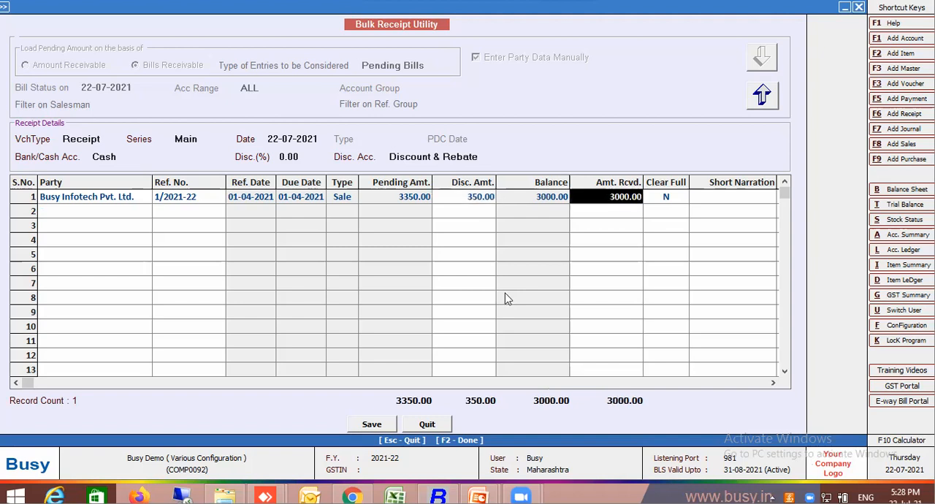
{"action": "left_click", "coordinate": [670, 197]}
{"action": "type", "text": "Y"}
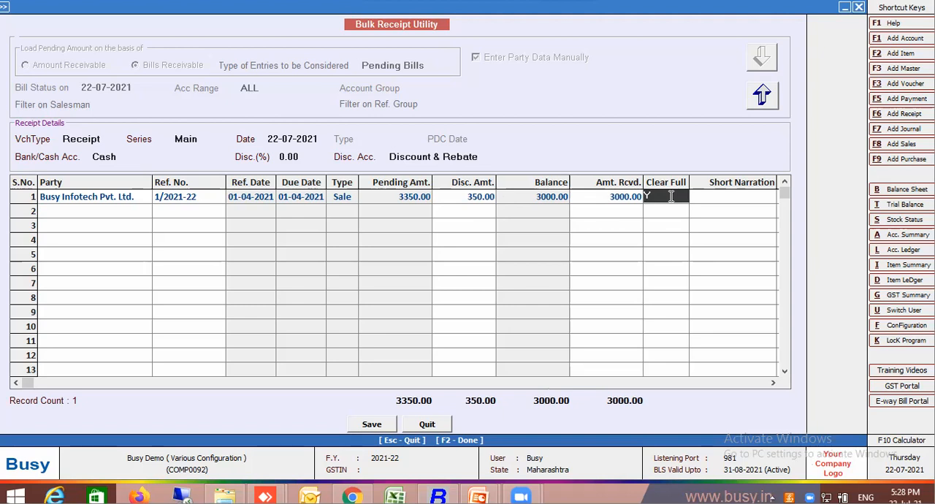
{"action": "key", "text": "Return"}
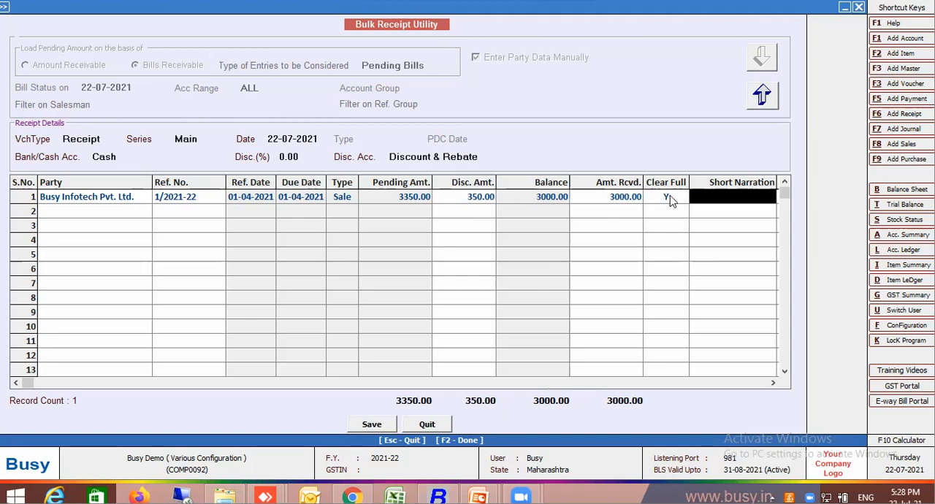
Enter the short narration "350 Sdiscount" for the bill, save the receipt voucher and leave the Bulk Receipt Utility.
{"action": "type", "text": "350 "}
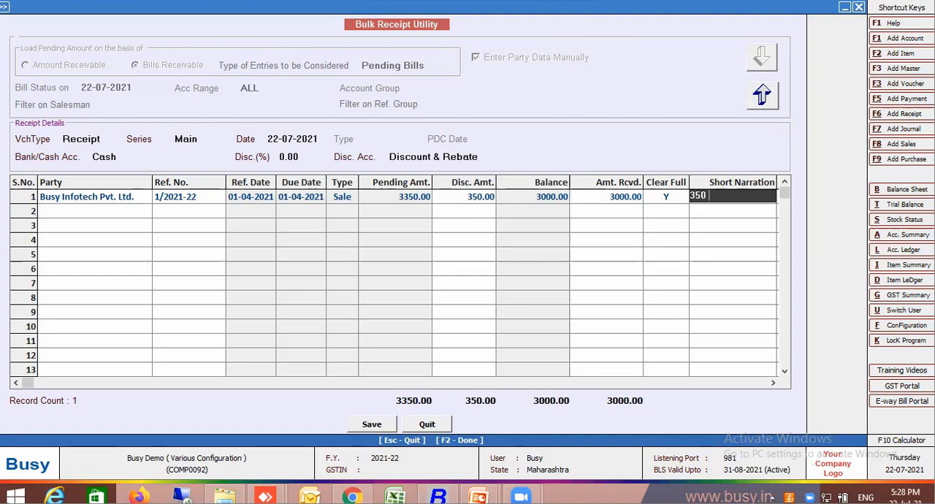
{"action": "type", "text": "sdiscount"}
{"action": "key", "text": "Return"}
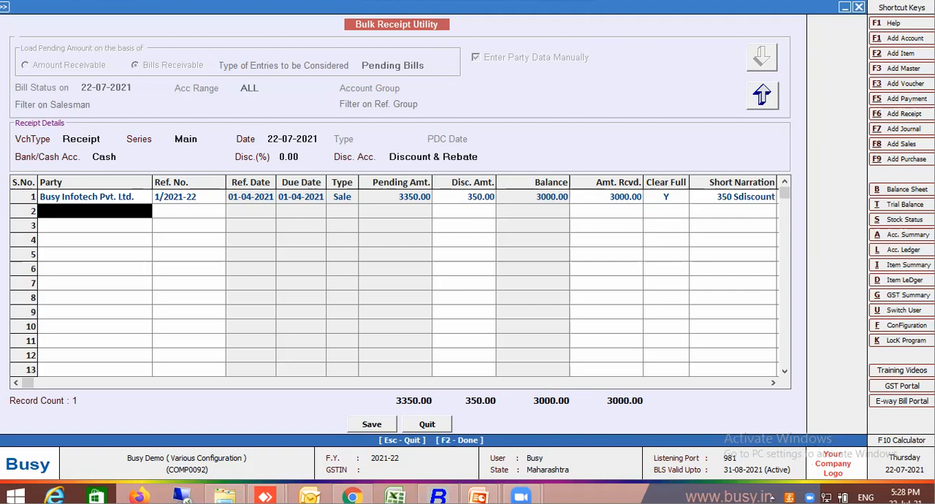
{"action": "left_click", "coordinate": [371, 425]}
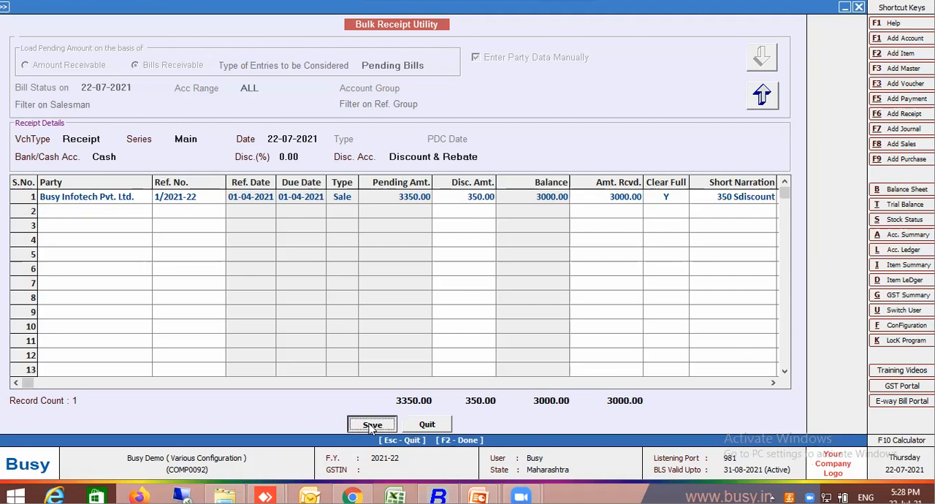
{"action": "key", "text": "Return"}
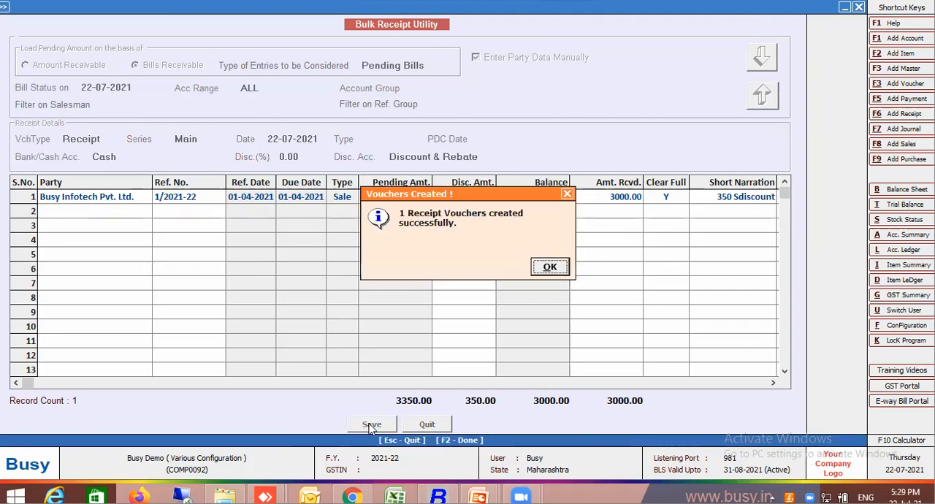
{"action": "key", "text": "Return"}
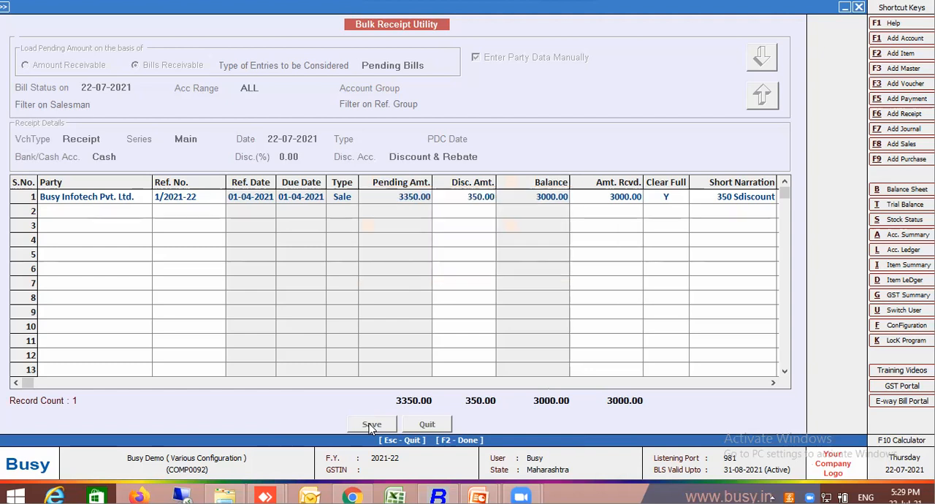
{"action": "key", "text": "Escape"}
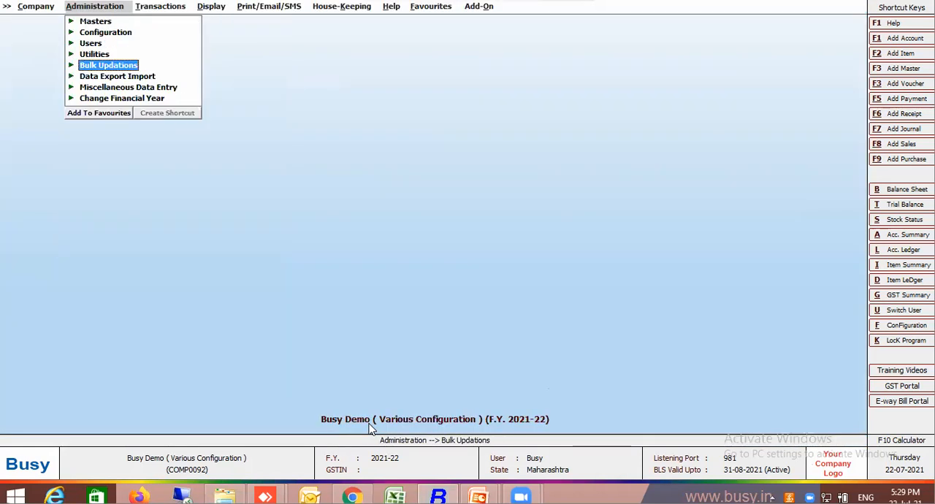
Review the 22-07-2021 cash receipt voucher from the account ledger of Busy Infotech Pvt. Ltd., and close both views.
{"action": "key", "text": "Right"}
{"action": "key", "text": "Right"}
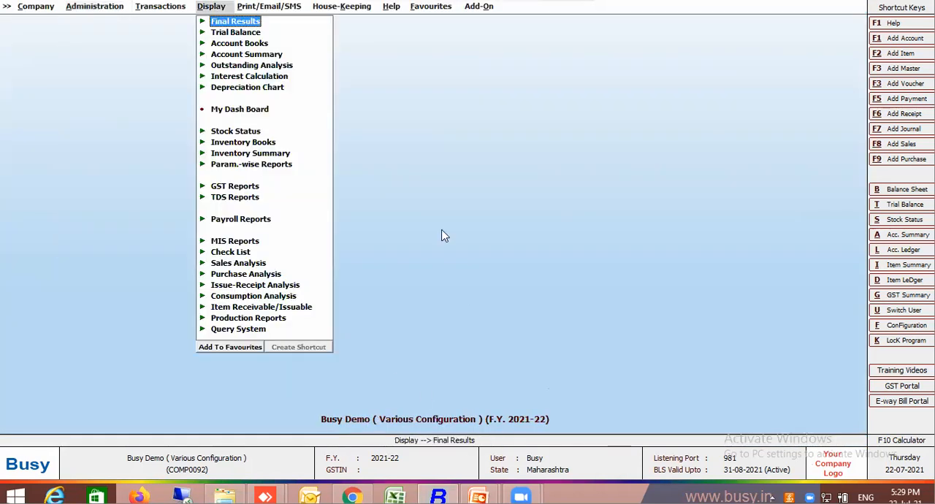
{"action": "key", "text": "alt+l"}
{"action": "key", "text": "F2"}
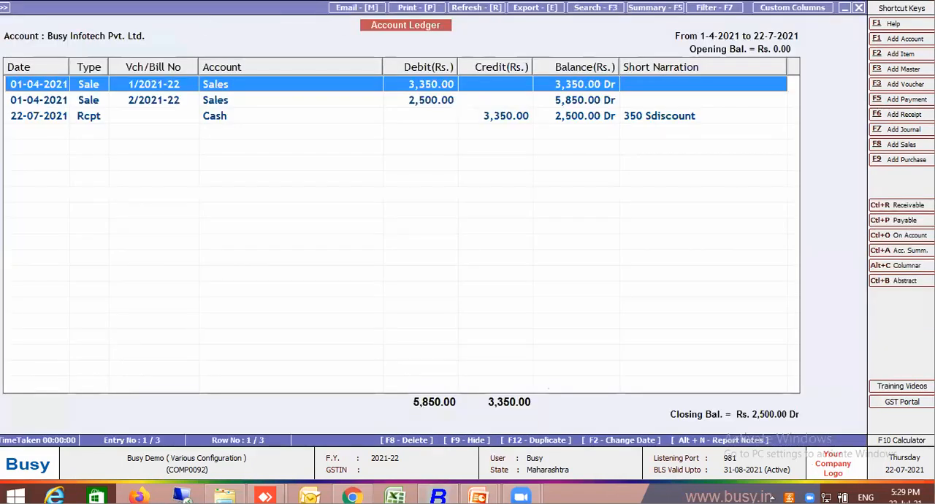
{"action": "left_click", "coordinate": [244, 121]}
{"action": "double_click", "coordinate": [244, 121]}
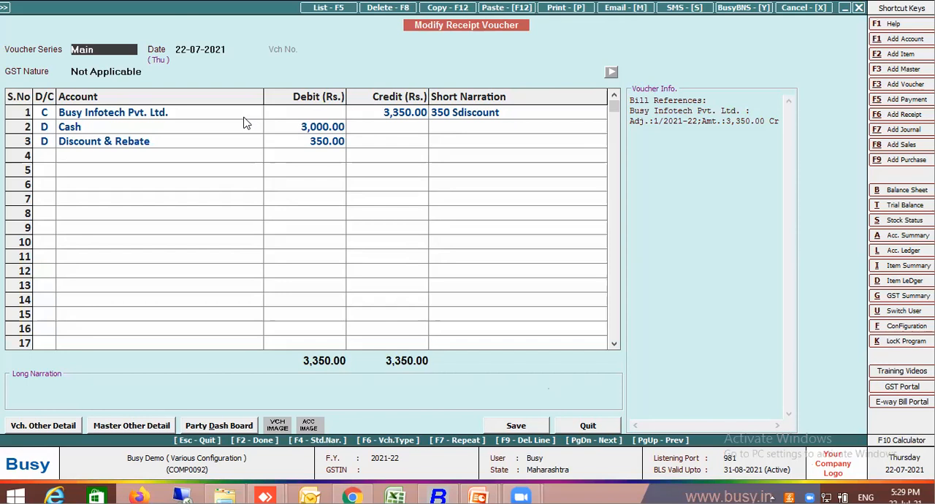
{"action": "key", "text": "Escape"}
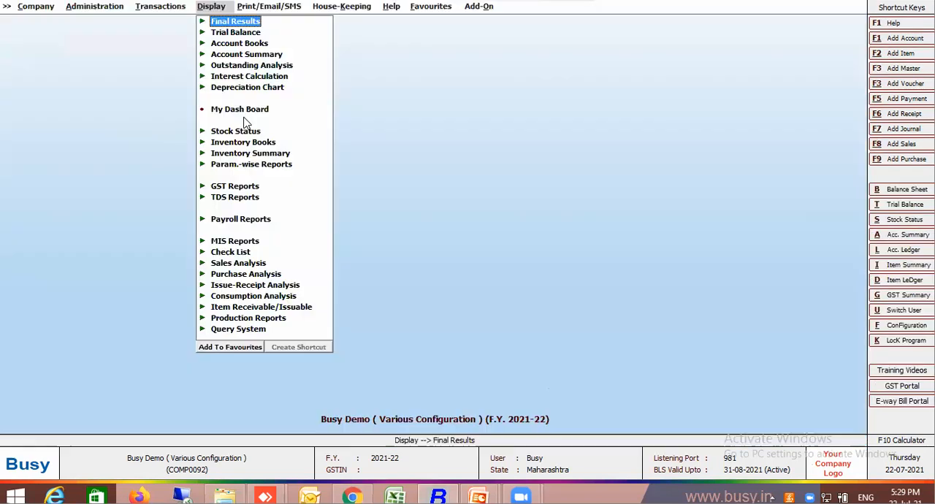
{"action": "key", "text": "Escape"}
{"action": "key", "text": "Escape"}
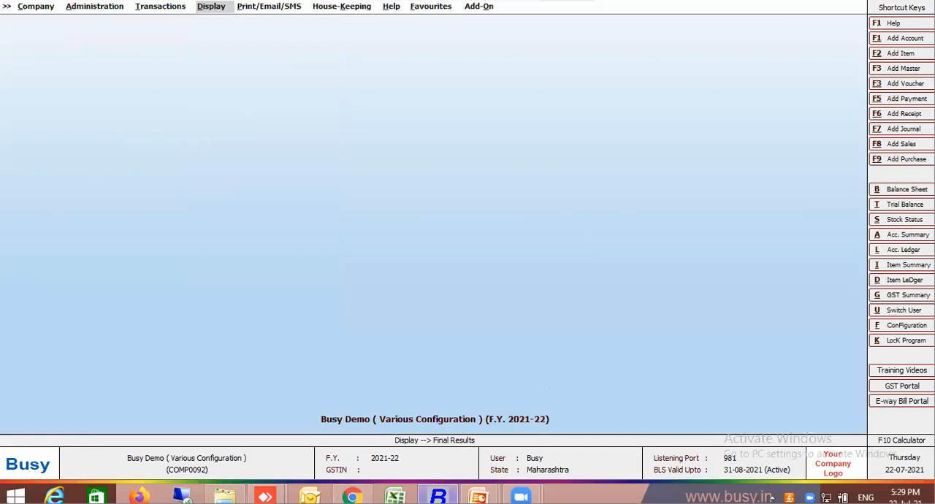
Examine the list of bulk updation options available under administration.
{"action": "left_click", "coordinate": [439, 496]}
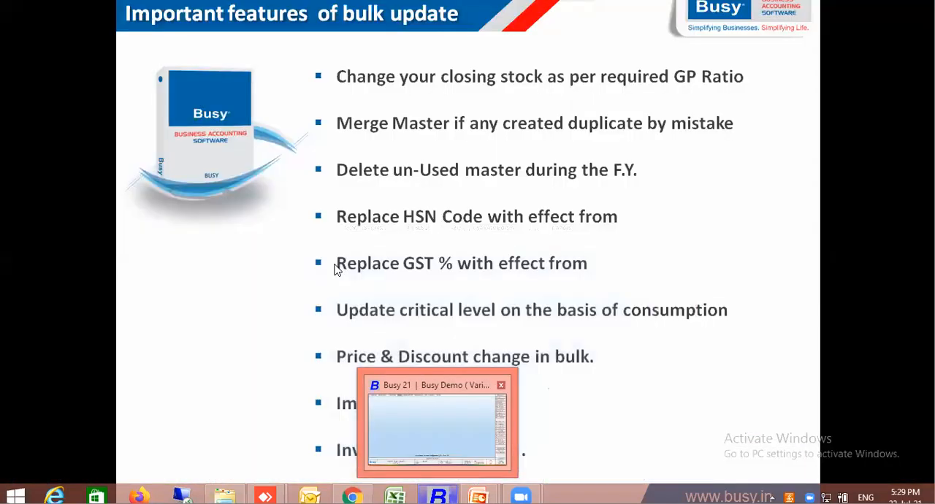
{"action": "left_click", "coordinate": [437, 441]}
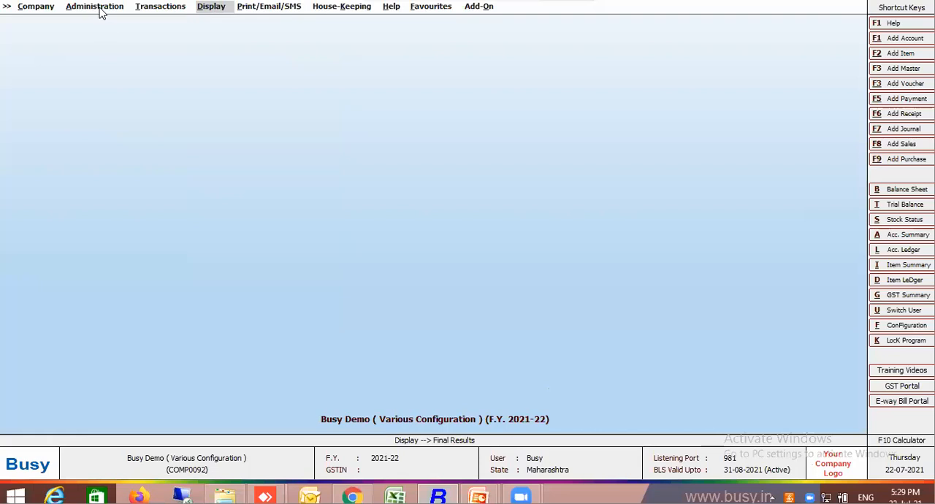
{"action": "left_click", "coordinate": [98, 9]}
{"action": "left_click", "coordinate": [112, 65]}
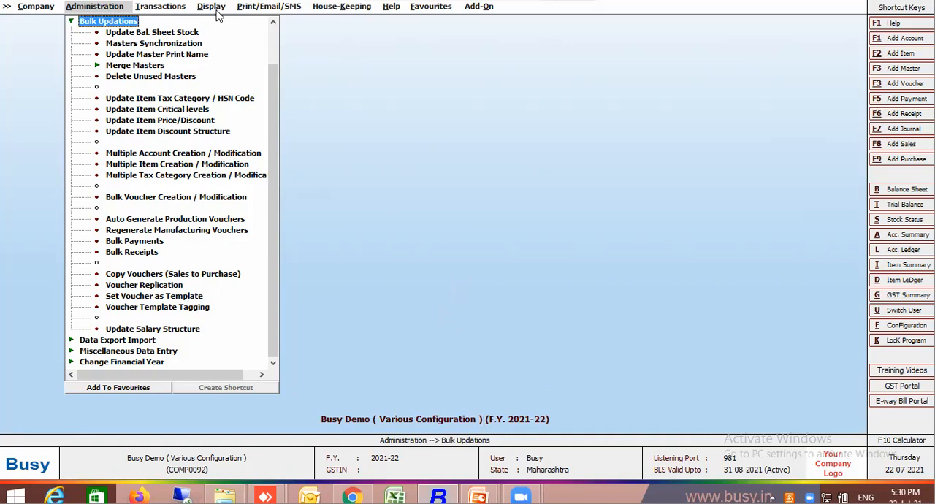
Start a new payment voucher dated 01-04-2021.
{"action": "left_click", "coordinate": [175, 10]}
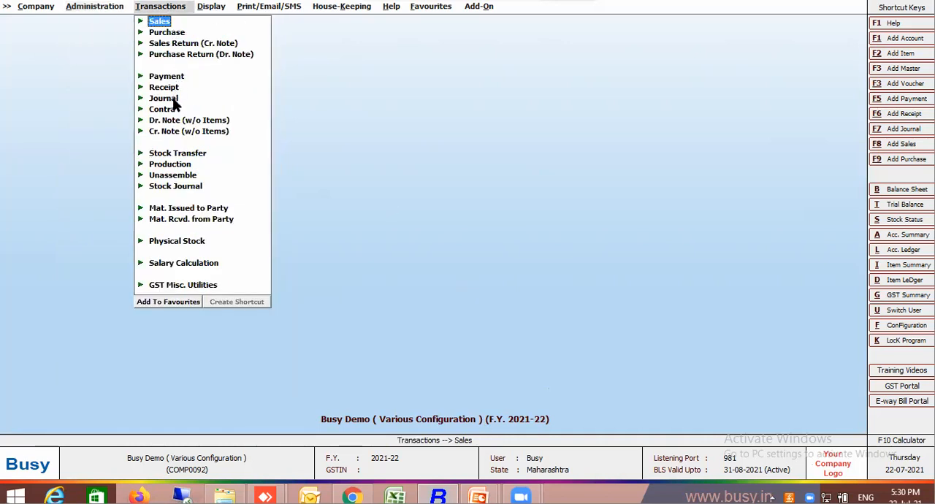
{"action": "left_click", "coordinate": [169, 77]}
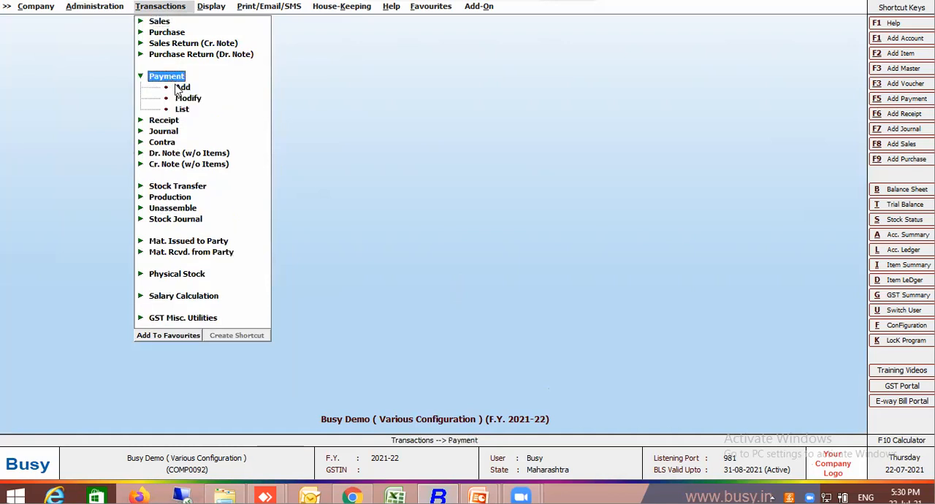
{"action": "left_click", "coordinate": [181, 87]}
{"action": "type", "text": "1"}
{"action": "key", "text": "Return"}
Debit Staff Welfare Expenses and credit Cash with 1.00 each in the payment voucher.
{"action": "key", "text": "Return"}
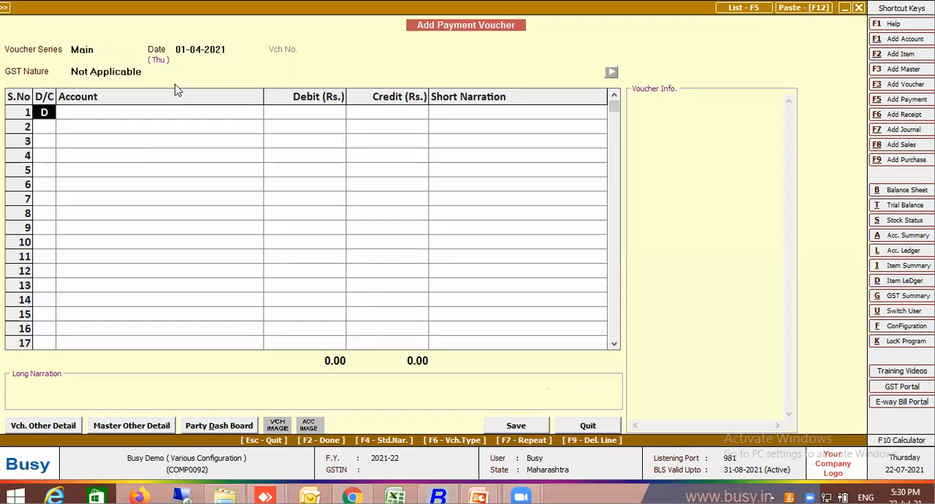
{"action": "key", "text": "Return"}
{"action": "type", "text": "st"}
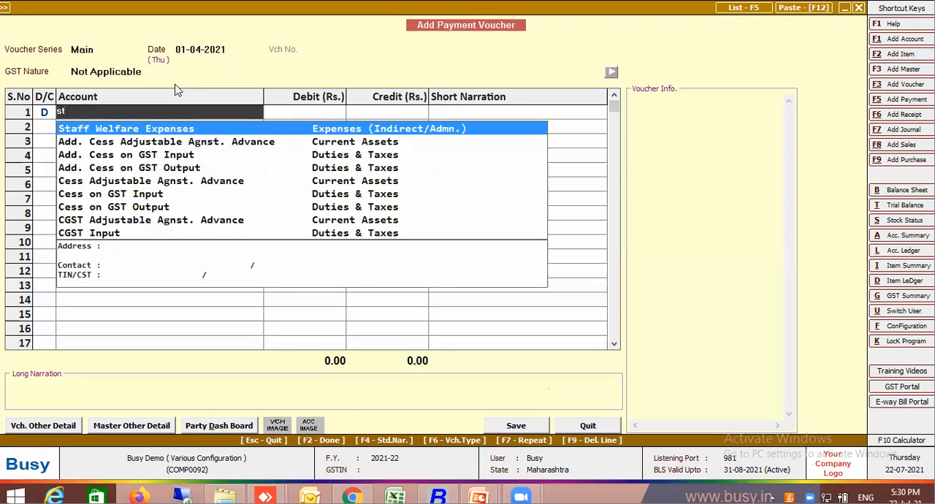
{"action": "key", "text": "Return"}
{"action": "type", "text": "1"}
{"action": "key", "text": "Return"}
{"action": "key", "text": "Return"}
{"action": "key", "text": "Return"}
{"action": "key", "text": "Return"}
{"action": "key", "text": "Return"}
{"action": "key", "text": "Return"}
{"action": "key", "text": "Return"}
{"action": "key", "text": "Return"}
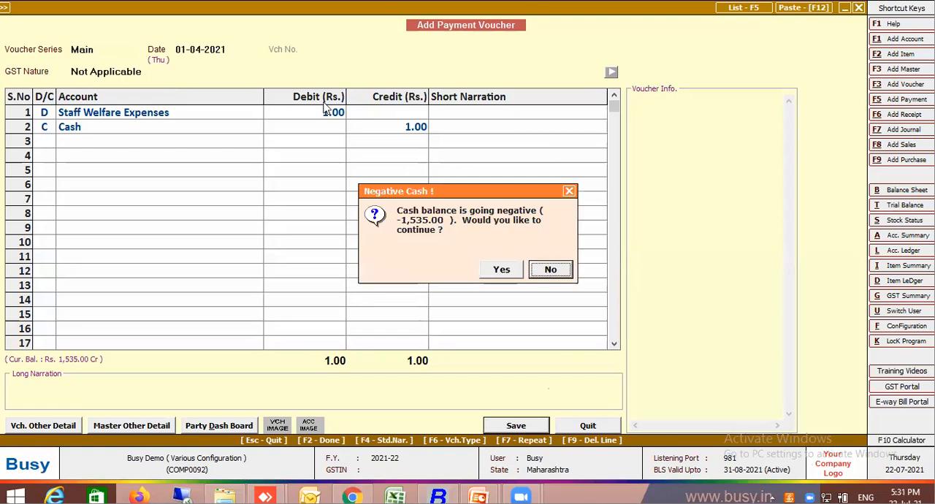
{"action": "key", "text": "Return"}
Enter the long narration "Cash being paid toward staff welfare" in the payment voucher.
{"action": "left_click", "coordinate": [108, 387]}
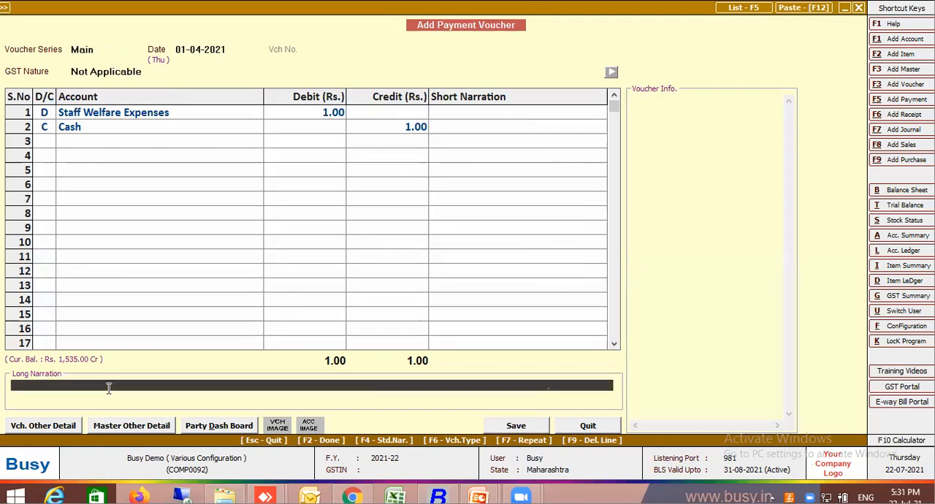
{"action": "type", "text": "Cash being paid toward staff "}
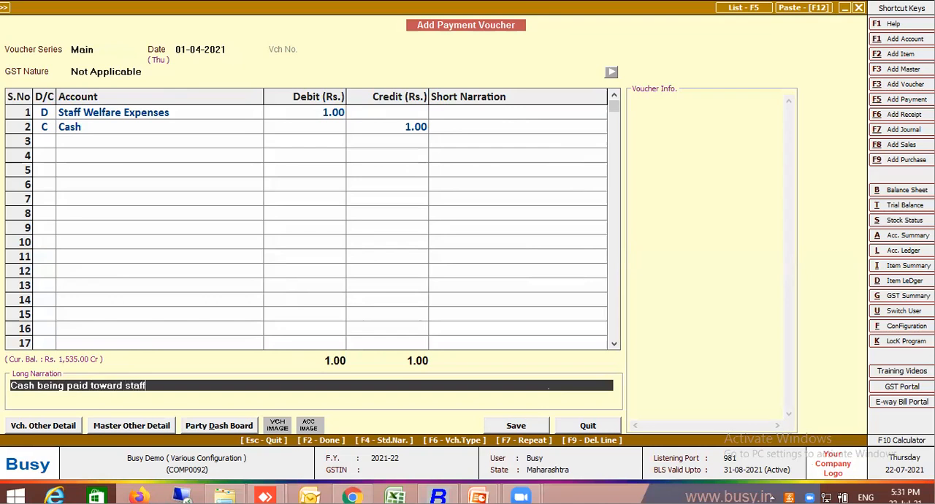
{"action": "type", "text": "welfare"}
Save the payment voucher despite the negative cash balance and leave payment voucher entry.
{"action": "key", "text": "Return"}
{"action": "key", "text": "Return"}
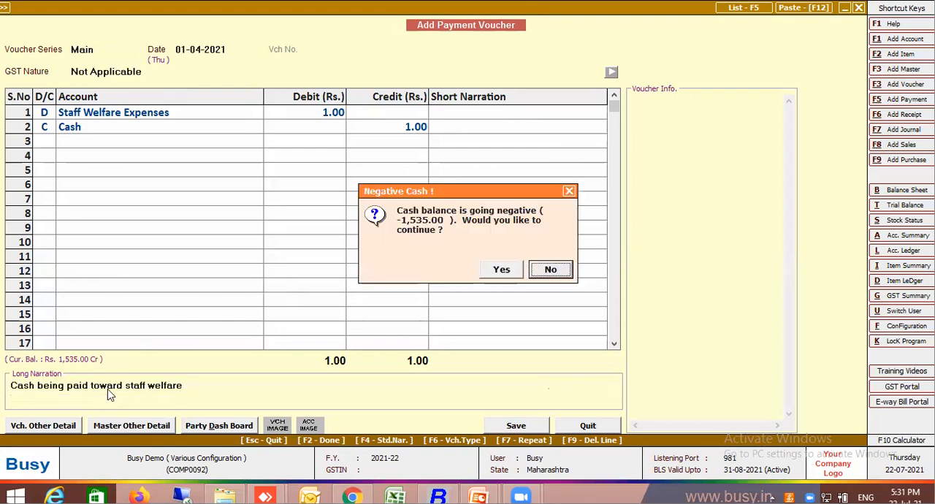
{"action": "left_click", "coordinate": [520, 277]}
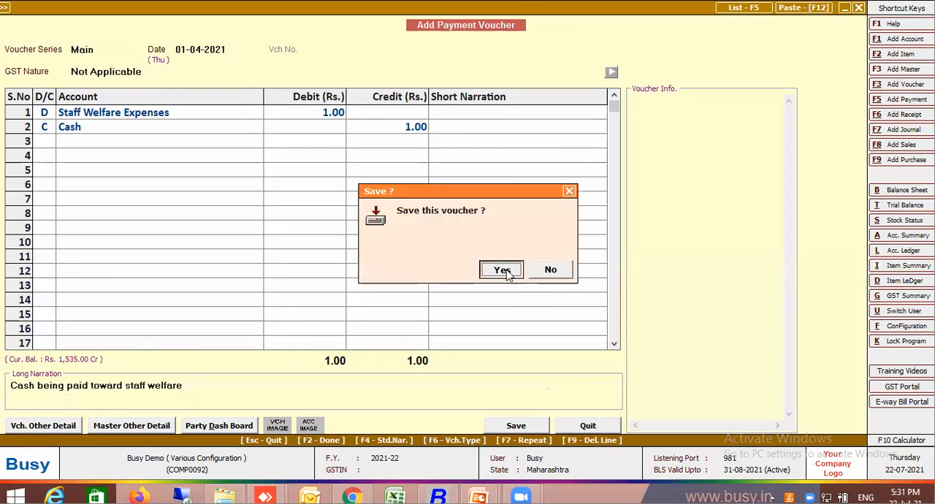
{"action": "left_click", "coordinate": [508, 274]}
{"action": "key", "text": "Escape"}
{"action": "key", "text": "Escape"}
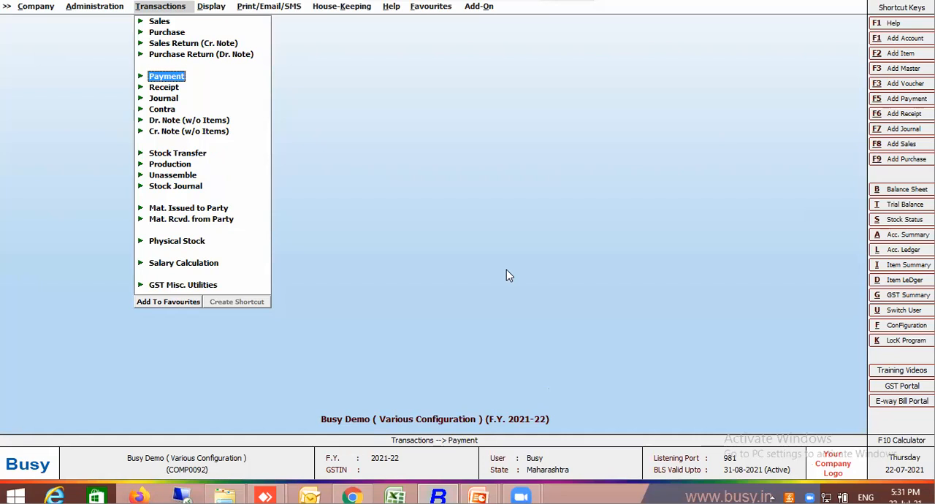
Open Voucher Replication for a single voucher in different dates, with Payment as the voucher type.
{"action": "left_click", "coordinate": [111, 11]}
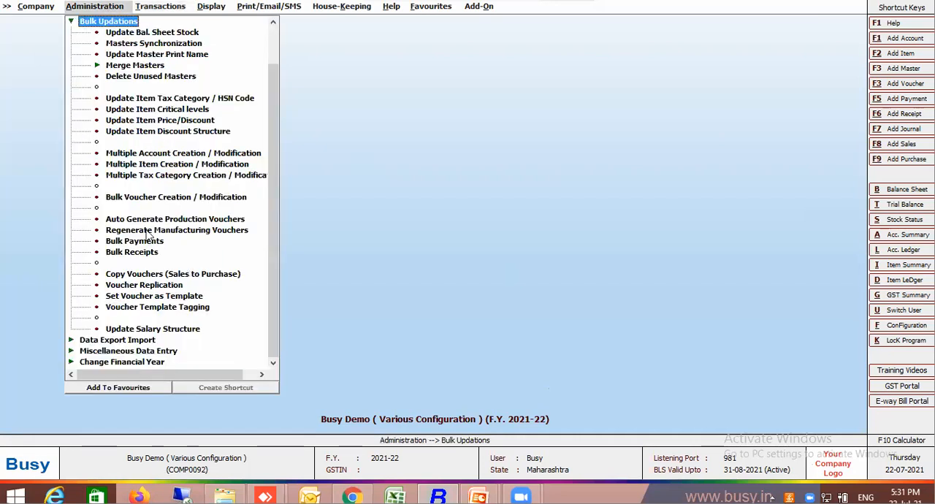
{"action": "left_click", "coordinate": [165, 286]}
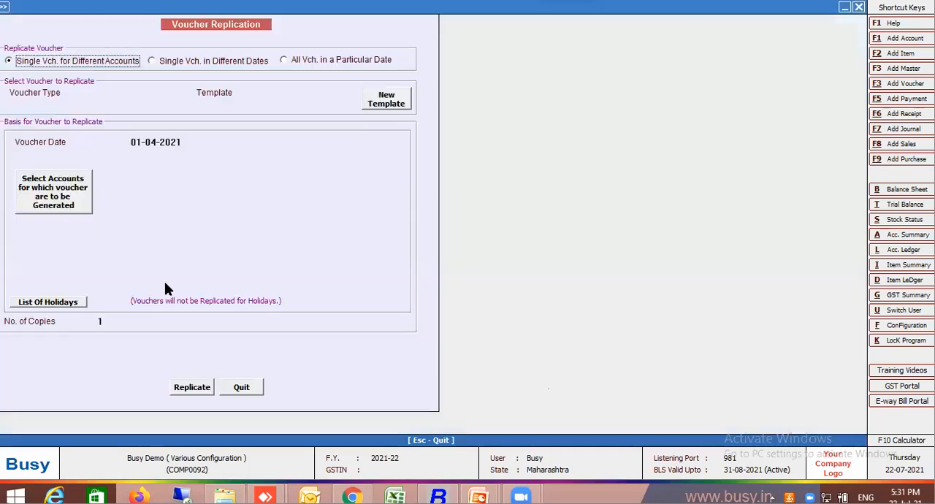
{"action": "left_click", "coordinate": [186, 64]}
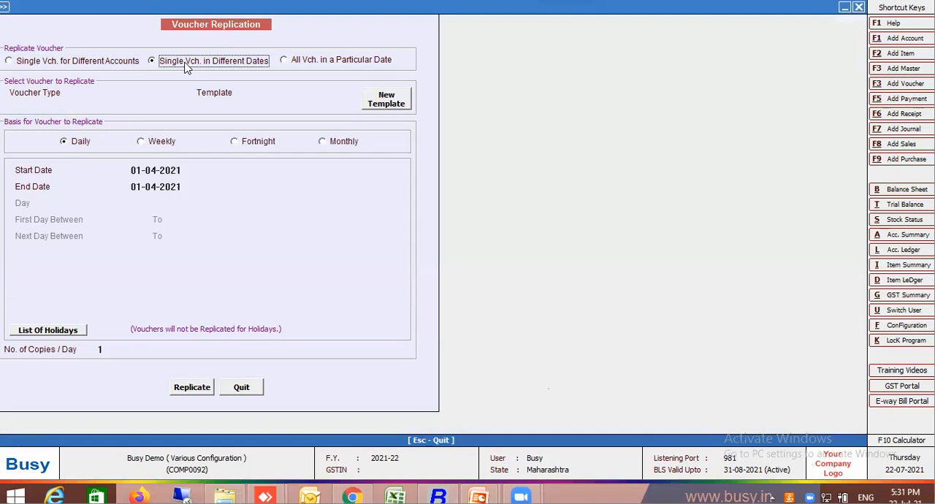
{"action": "left_click", "coordinate": [117, 96]}
{"action": "type", "text": "p"}
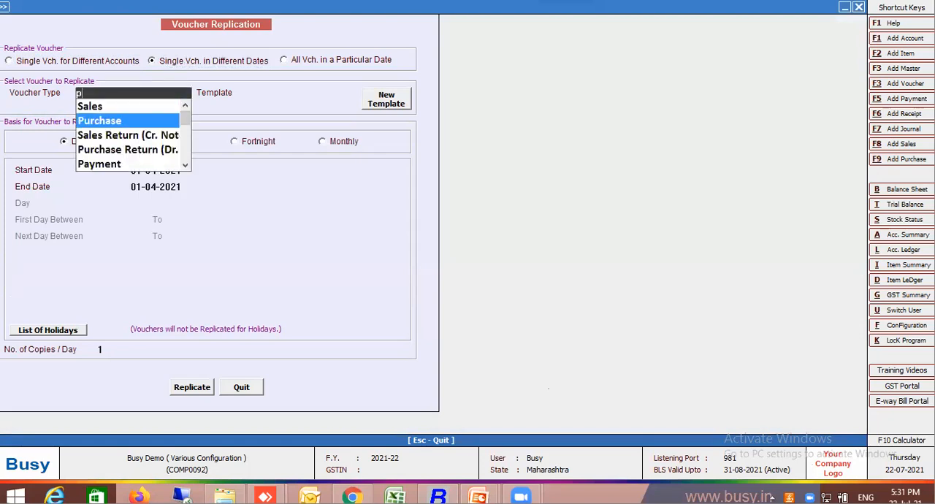
{"action": "type", "text": "a"}
{"action": "key", "text": "Return"}
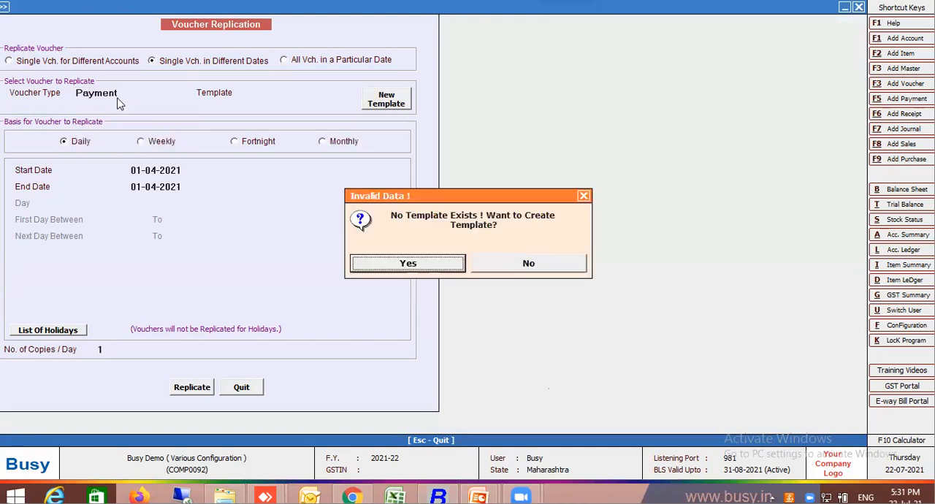
Create a payment template named "tmp" from the 01-04-2021 Staff Welfare Expenses voucher.
{"action": "key", "text": "Return"}
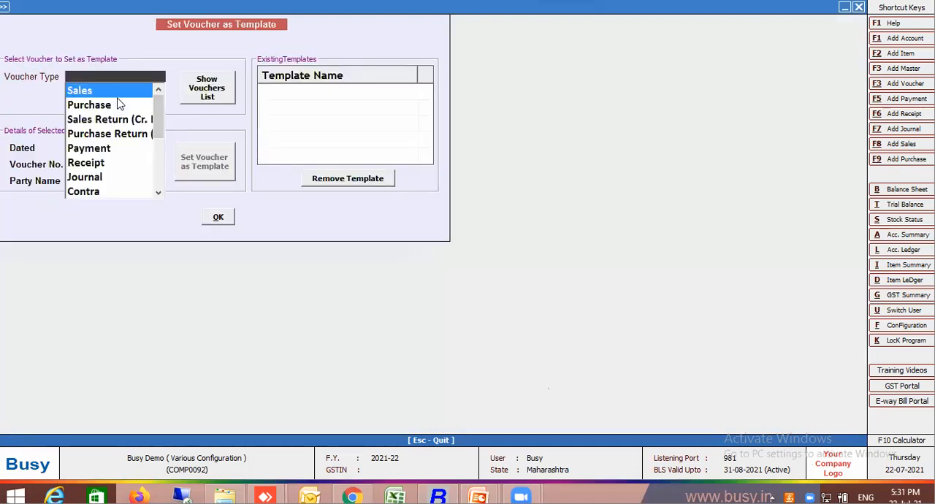
{"action": "type", "text": "pay"}
{"action": "key", "text": "Return"}
{"action": "key", "text": "Return"}
{"action": "key", "text": "Return"}
{"action": "key", "text": "Return"}
{"action": "key", "text": "Return"}
{"action": "key", "text": "Return"}
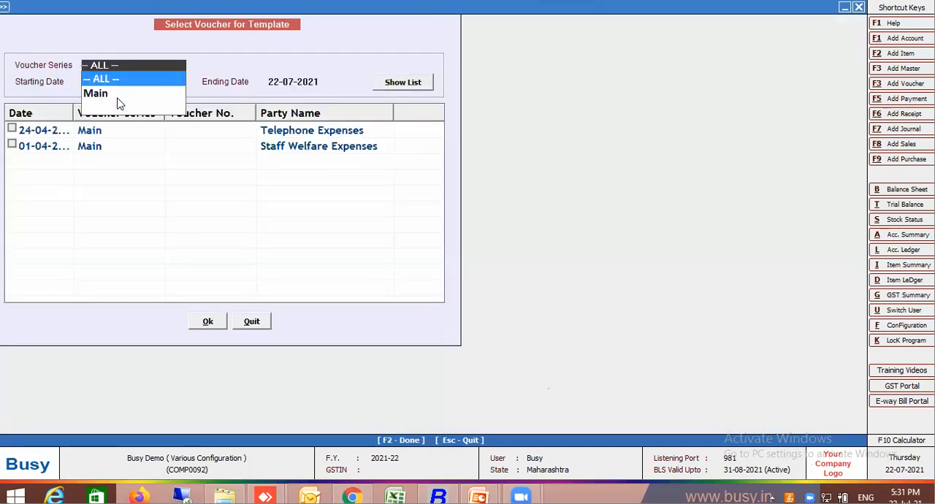
{"action": "left_click", "coordinate": [12, 145]}
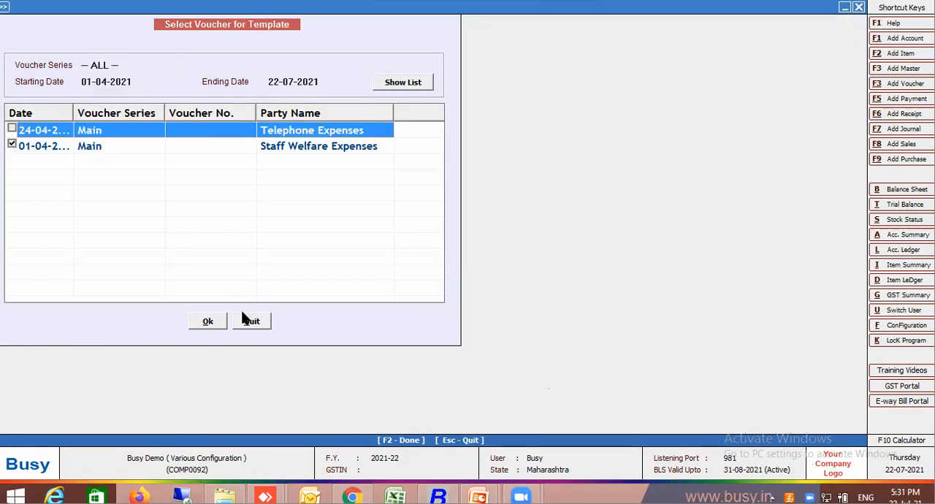
{"action": "left_click", "coordinate": [207, 323]}
{"action": "type", "text": "tmp"}
{"action": "key", "text": "Return"}
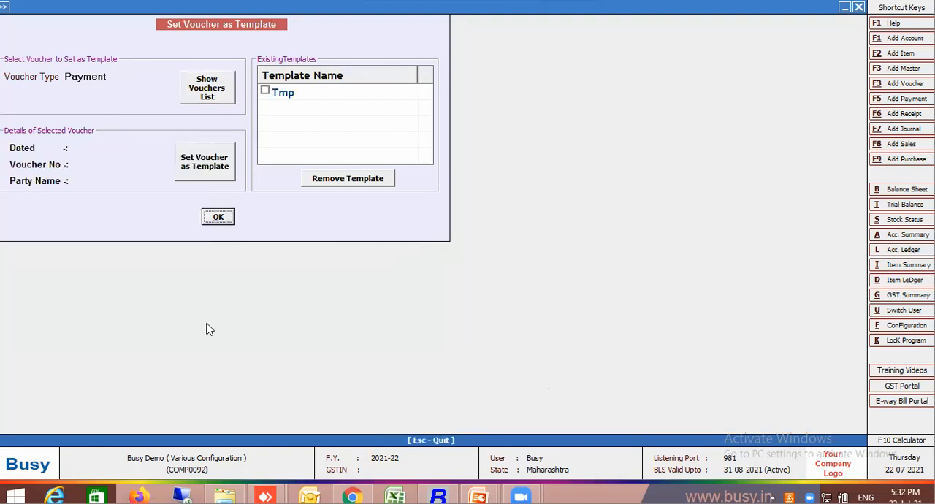
Use the Tmp template for the replication and set the end date to 30-04-2021.
{"action": "left_click", "coordinate": [265, 90]}
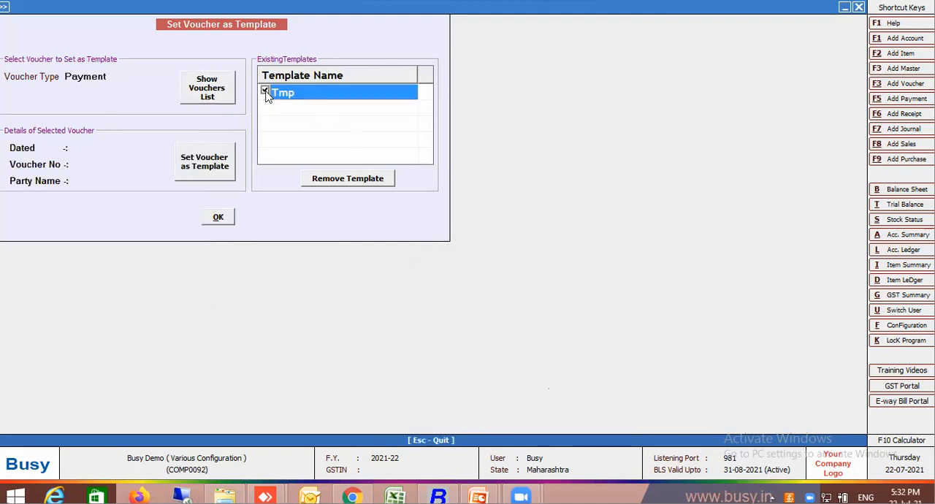
{"action": "left_click", "coordinate": [222, 219]}
{"action": "key", "text": "Return"}
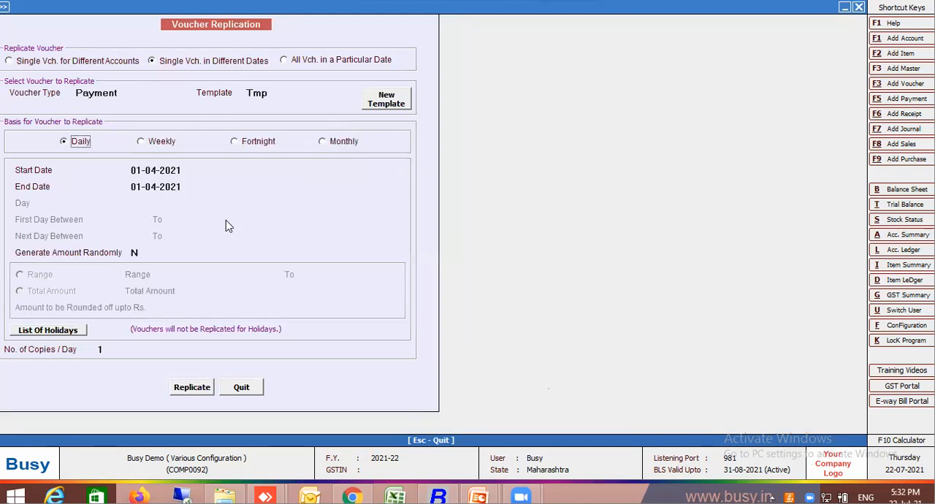
{"action": "left_click", "coordinate": [133, 188]}
{"action": "key", "text": "Delete"}
{"action": "key", "text": "Delete"}
{"action": "type", "text": "3"}
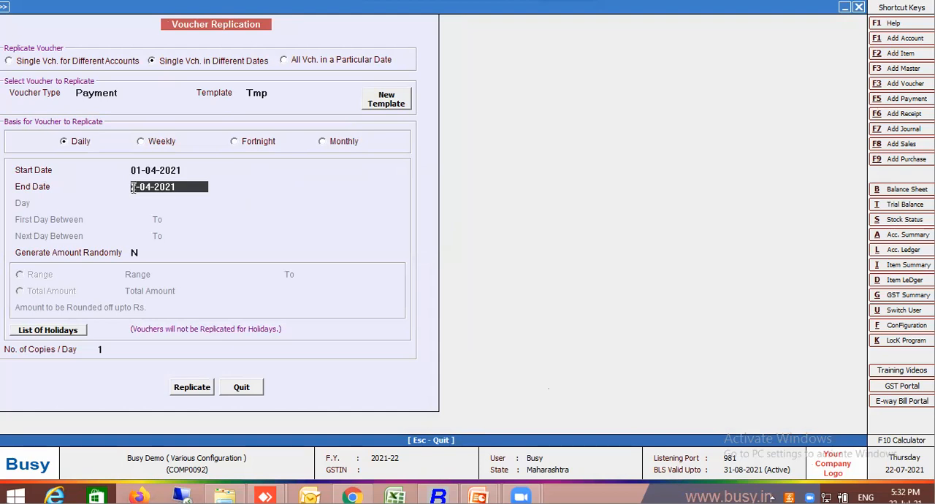
{"action": "type", "text": "0"}
{"action": "key", "text": "Return"}
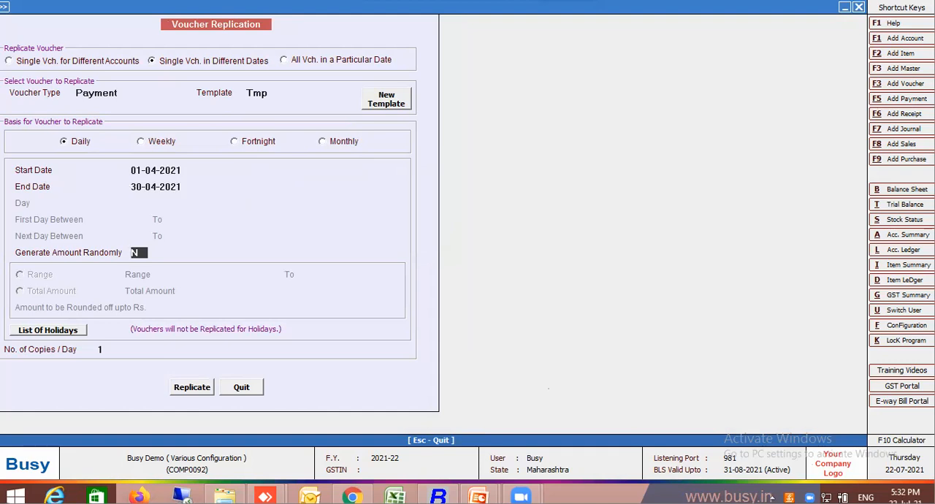
Have the voucher amounts generated randomly from a total amount of 15,000.
{"action": "type", "text": "Y"}
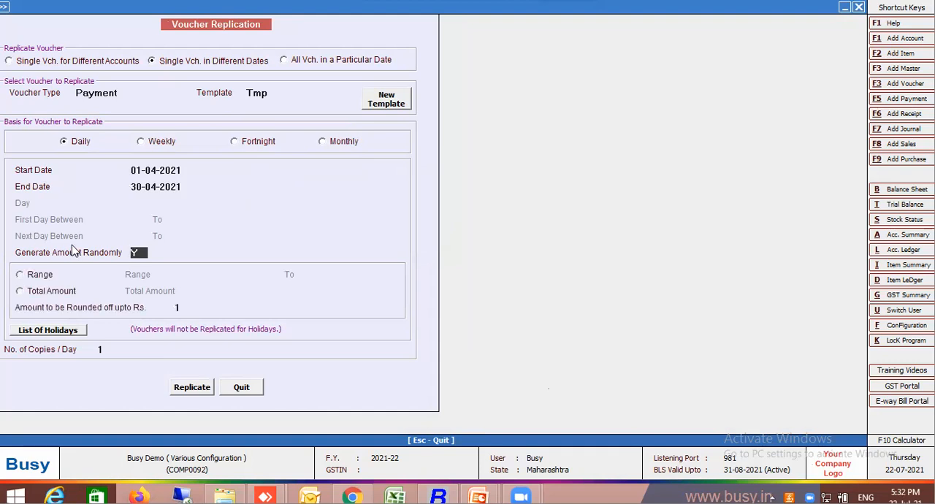
{"action": "left_click", "coordinate": [52, 296]}
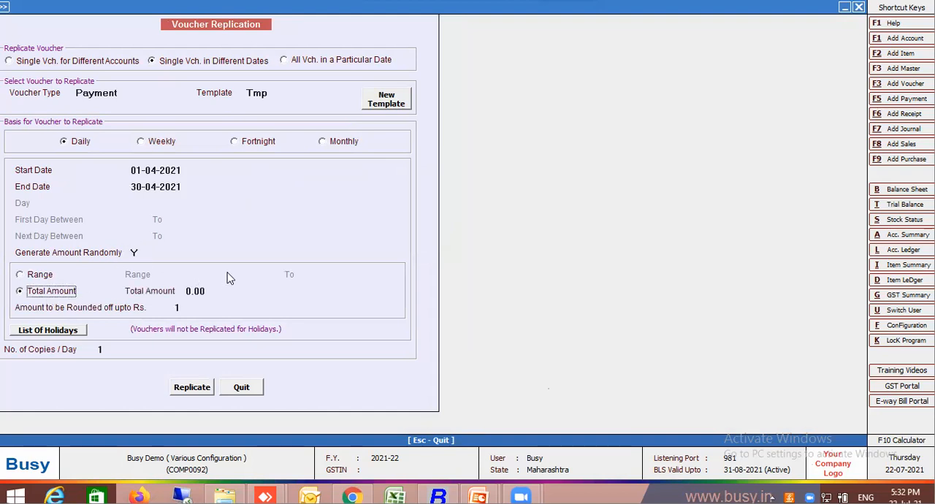
{"action": "left_click", "coordinate": [189, 290]}
{"action": "type", "text": "15,000"}
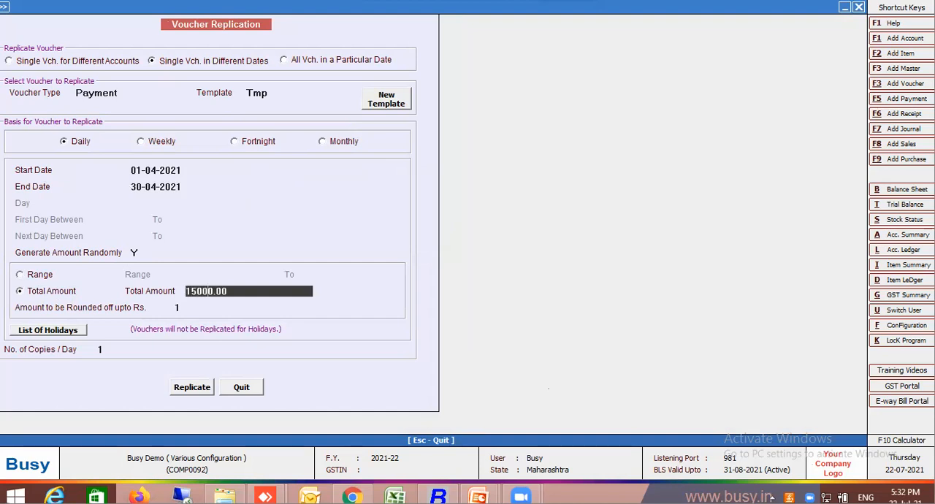
{"action": "key", "text": "Return"}
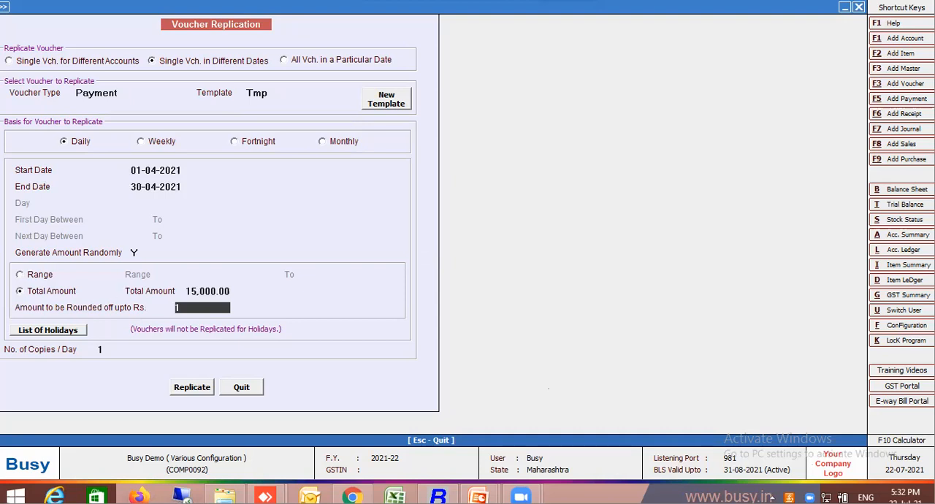
Save Sunday as the first weekly off in the list of holidays and replicate the payment voucher.
{"action": "left_click", "coordinate": [54, 333]}
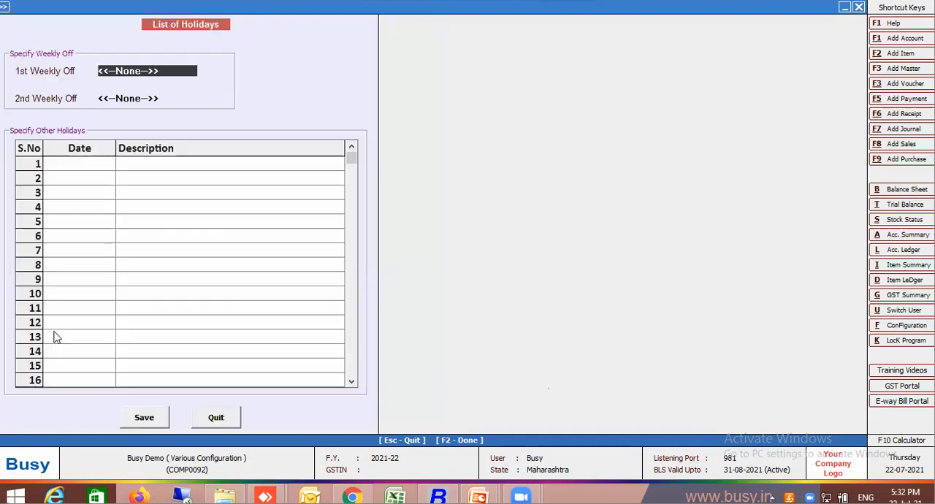
{"action": "type", "text": "Sun"}
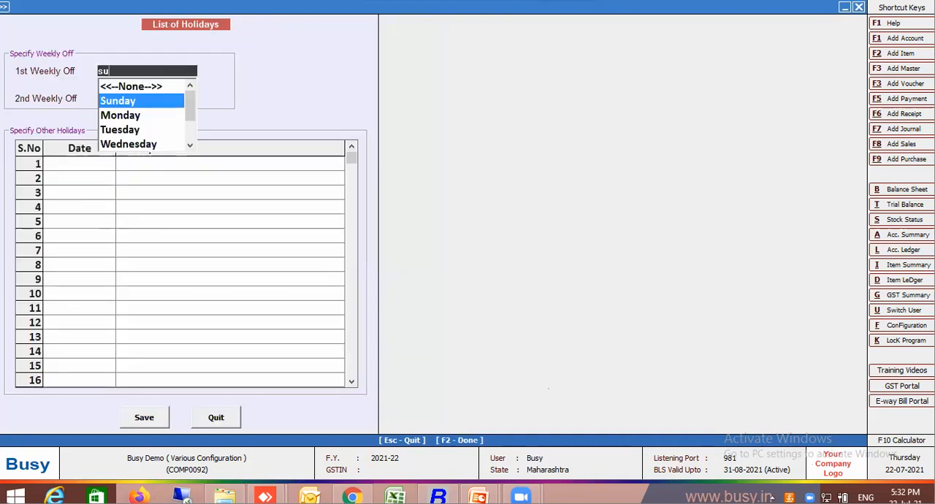
{"action": "key", "text": "Return"}
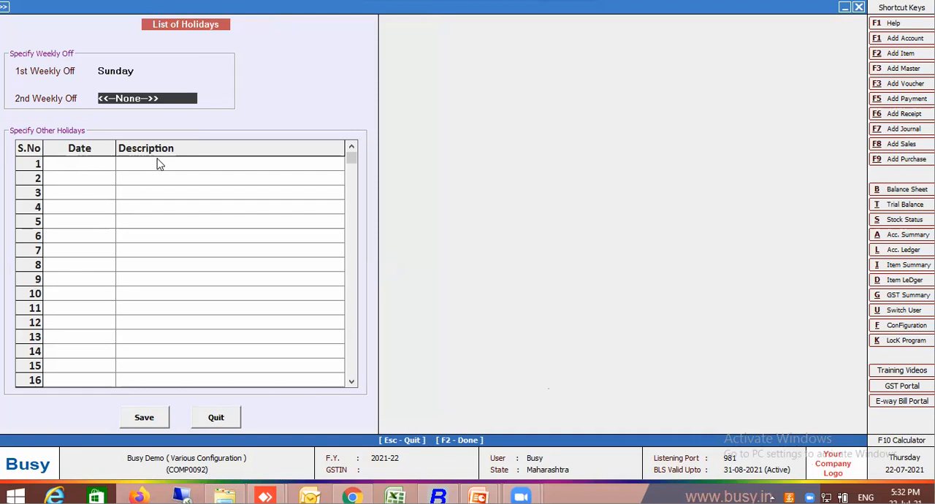
{"action": "left_click", "coordinate": [144, 417]}
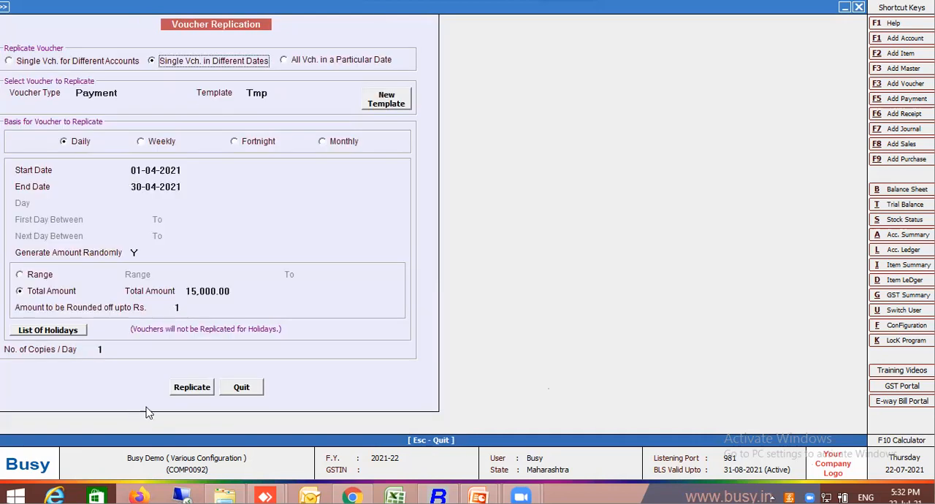
{"action": "left_click", "coordinate": [208, 388]}
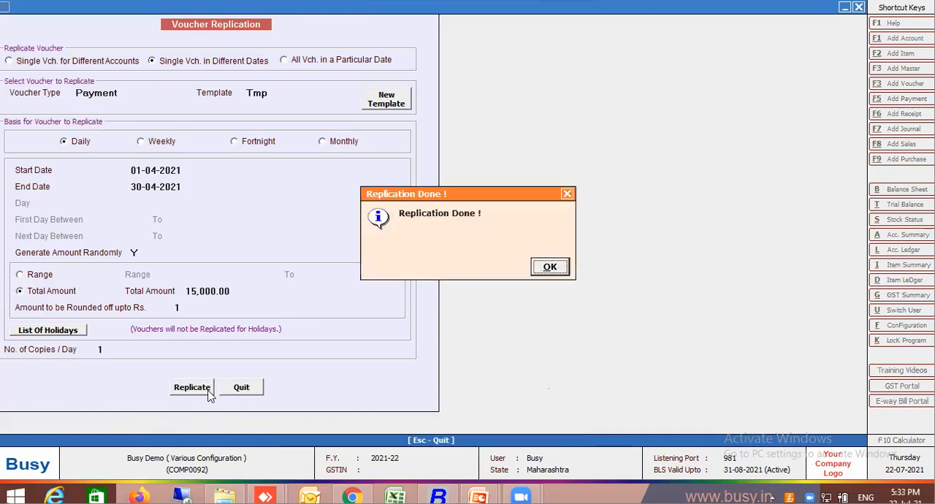
Acknowledge the completed replication and close Voucher Replication.
{"action": "key", "text": "Return"}
{"action": "key", "text": "Escape"}
{"action": "key", "text": "Return"}
{"action": "key", "text": "Return"}
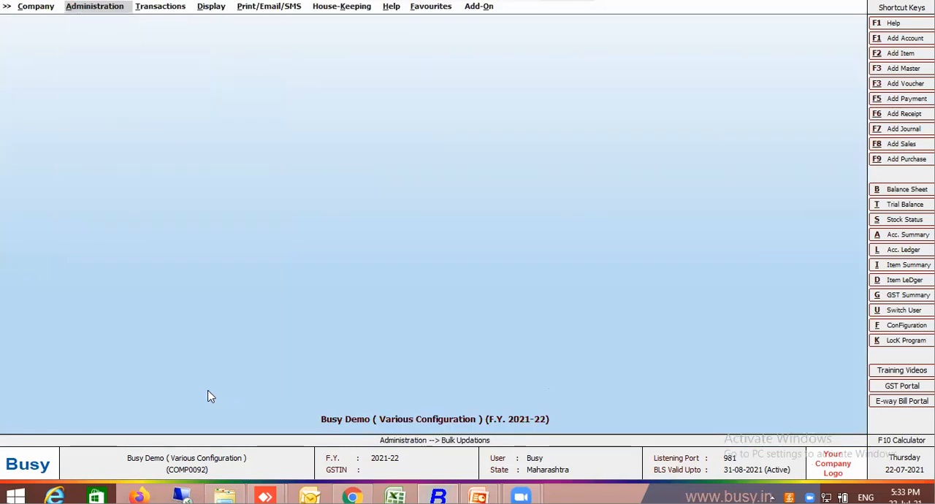
Open the account ledger for Staff Welfare Expenses to check the replicated payment vouchers.
{"action": "key", "text": "alt+l"}
{"action": "type", "text": "staf"}
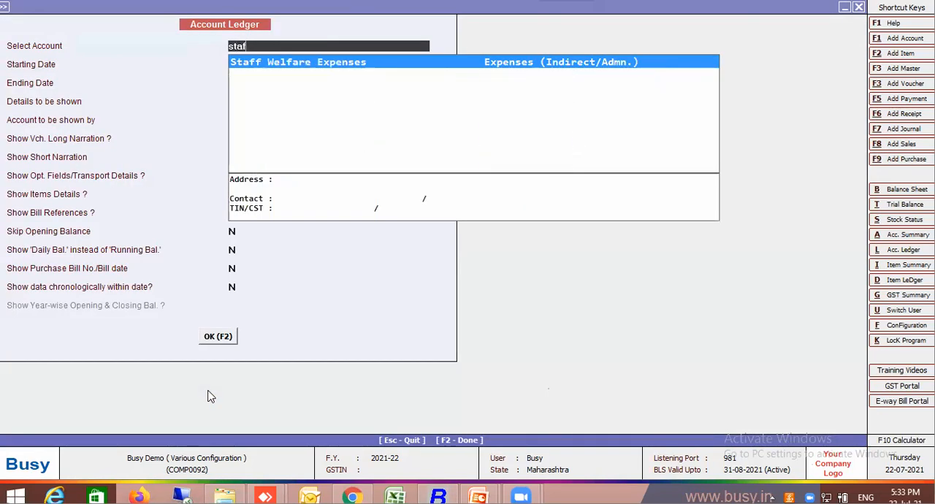
{"action": "key", "text": "Return"}
{"action": "key", "text": "F2"}
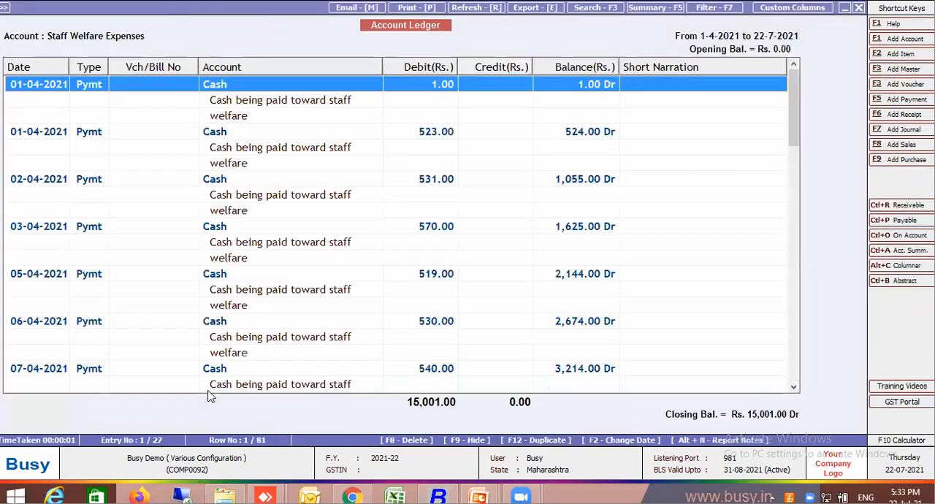
{"action": "key", "text": "Return"}
{"action": "key", "text": "Escape"}
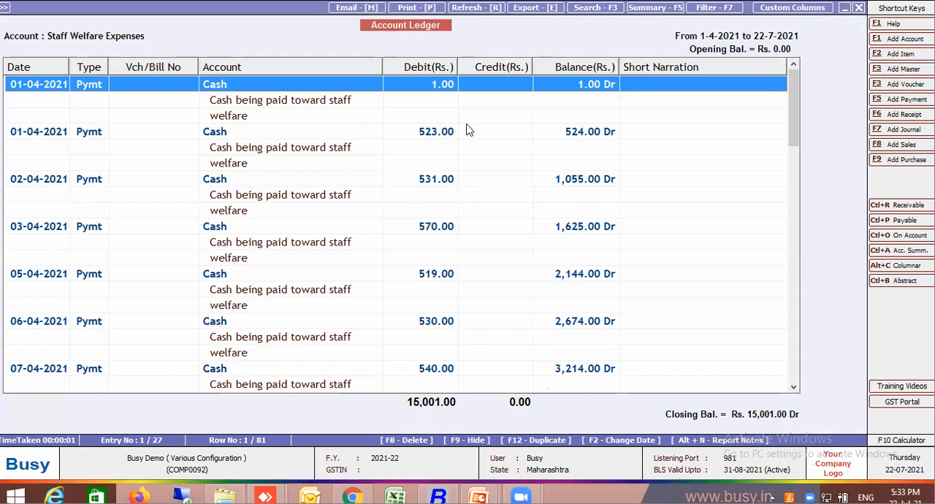
{"action": "mouse_move", "coordinate": [520, 497]}
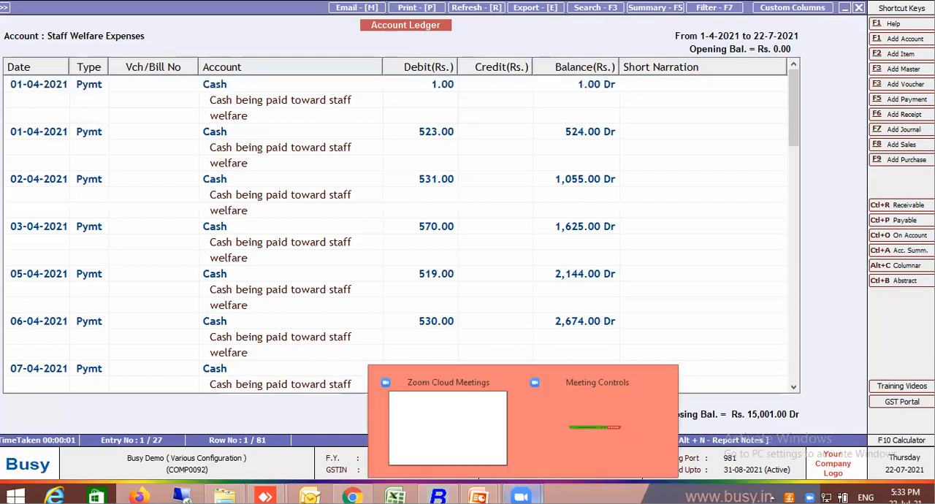
{"action": "left_click", "coordinate": [470, 429]}
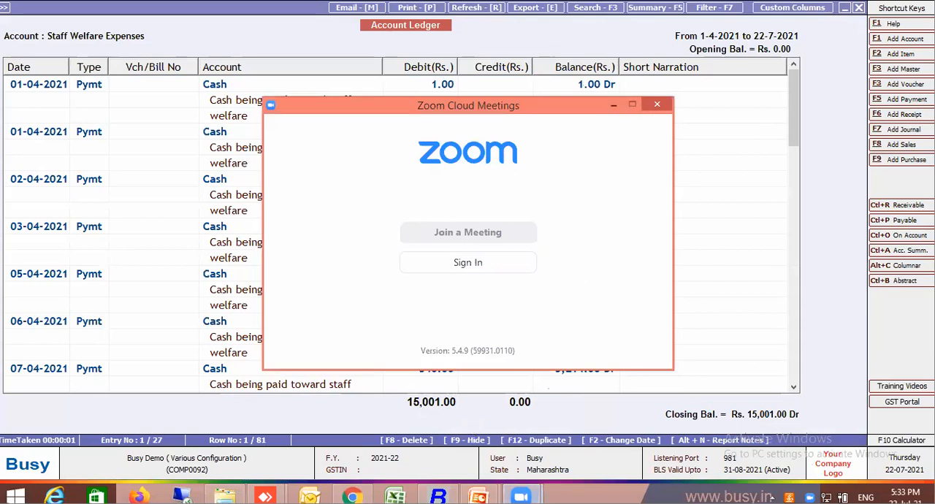
{"action": "left_click", "coordinate": [520, 497]}
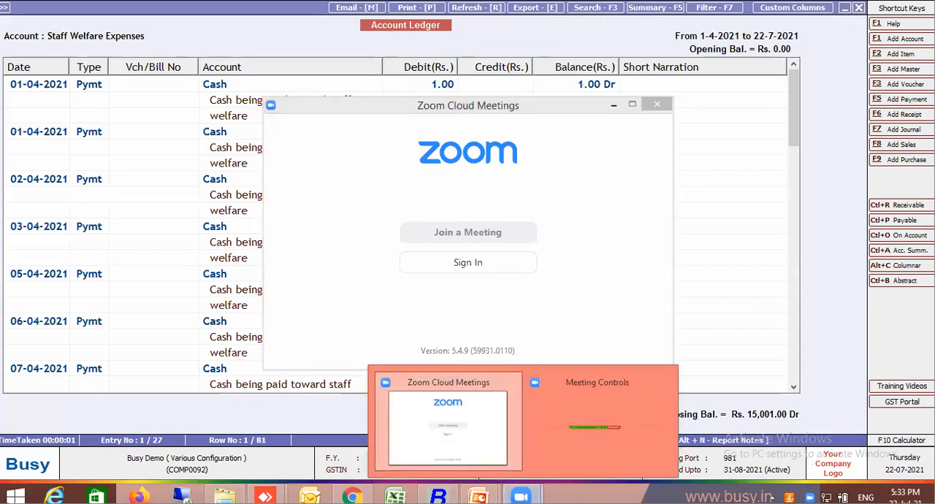
{"action": "left_click", "coordinate": [462, 413]}
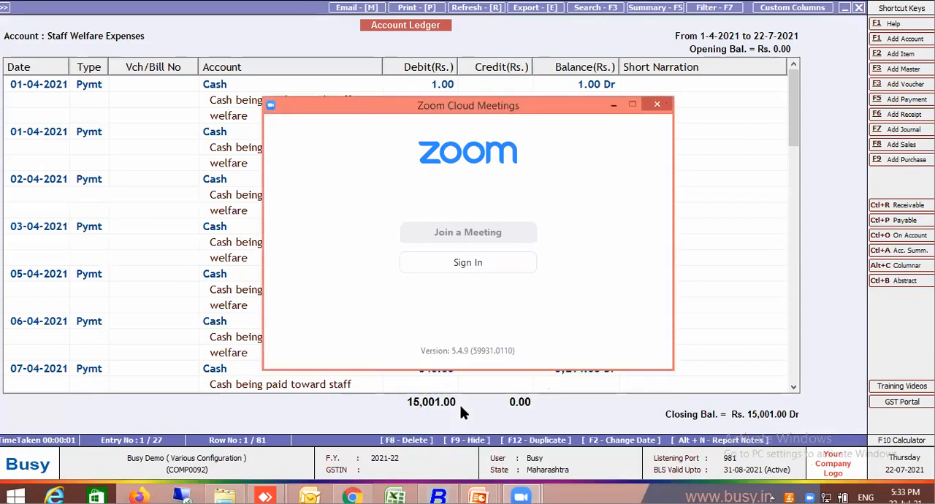
{"action": "left_click", "coordinate": [613, 106]}
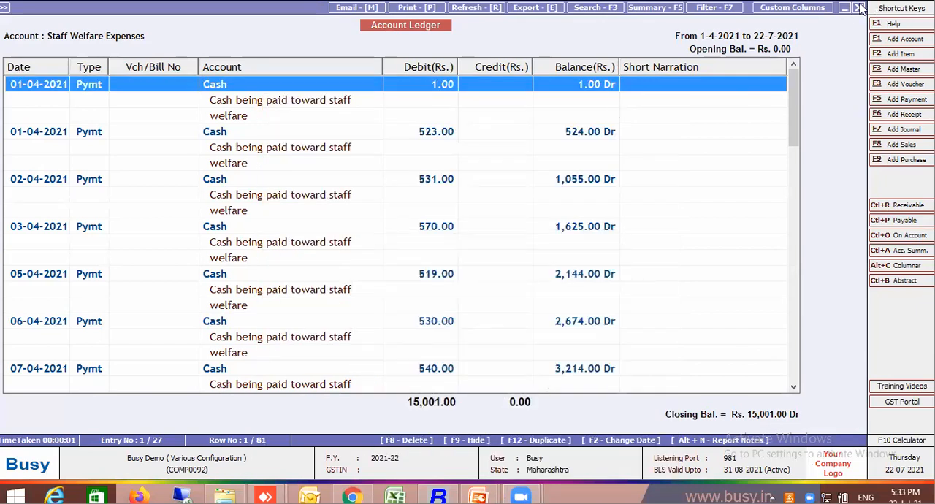
Close the Staff Welfare Expenses ledger and switch to the PowerPoint slide on important features of bulk update.
{"action": "left_click", "coordinate": [859, 7]}
{"action": "key", "text": "Escape"}
{"action": "key", "text": "Escape"}
{"action": "key", "text": "Escape"}
{"action": "mouse_move", "coordinate": [521, 497]}
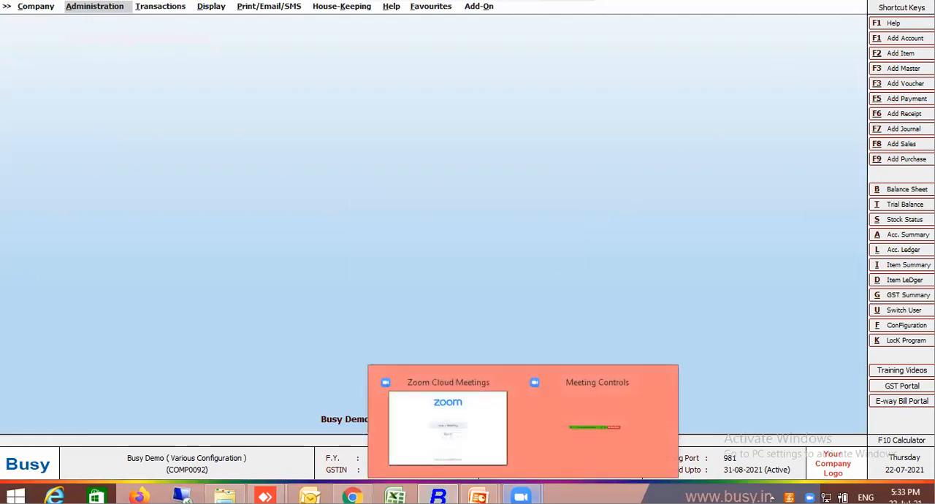
{"action": "left_click", "coordinate": [438, 415]}
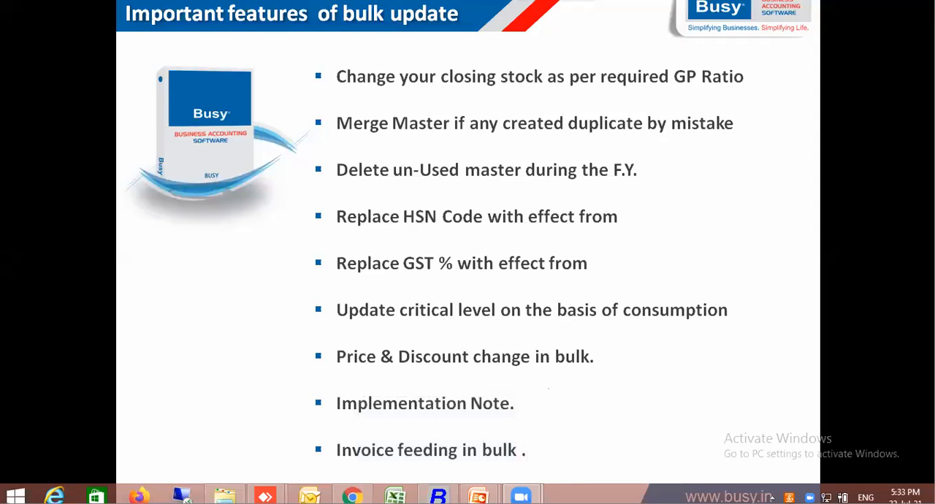